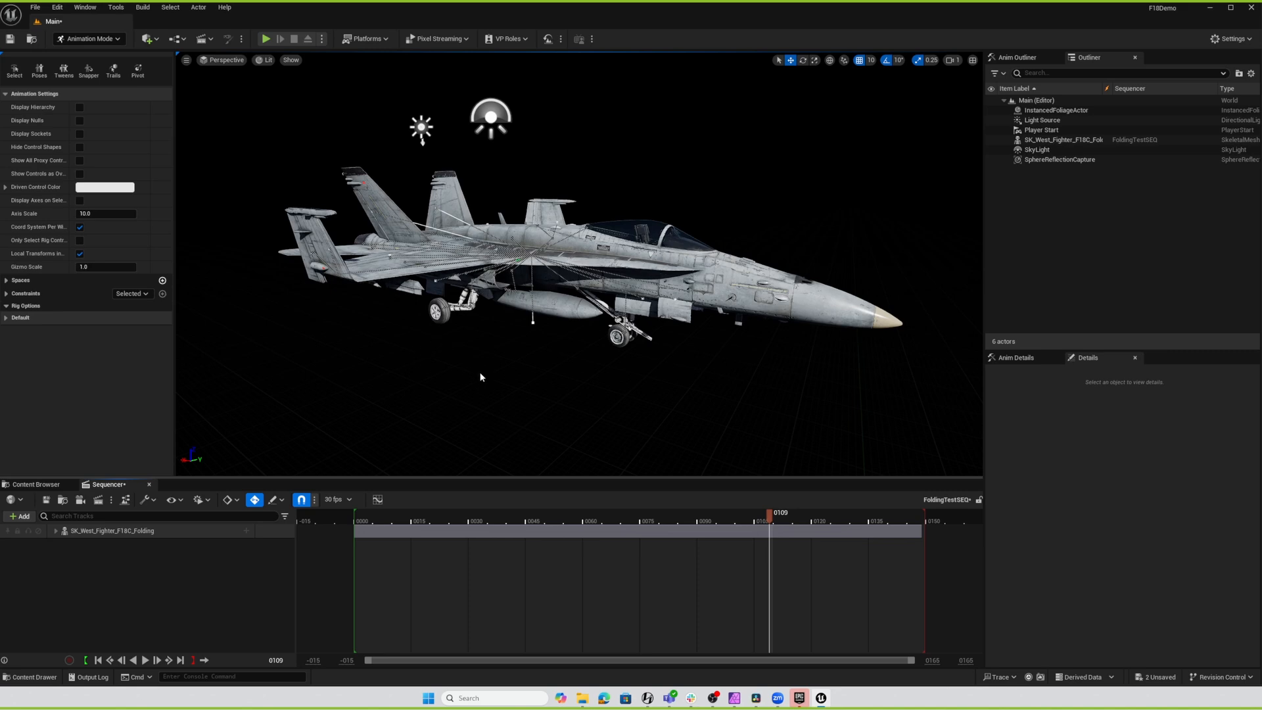
Scrub the FoldingTestSEQ sequence forward to preview the aircraft's folding animation.
{"action": "left_click_drag", "start_coordinate": [769, 520], "coordinate": [836, 539]}
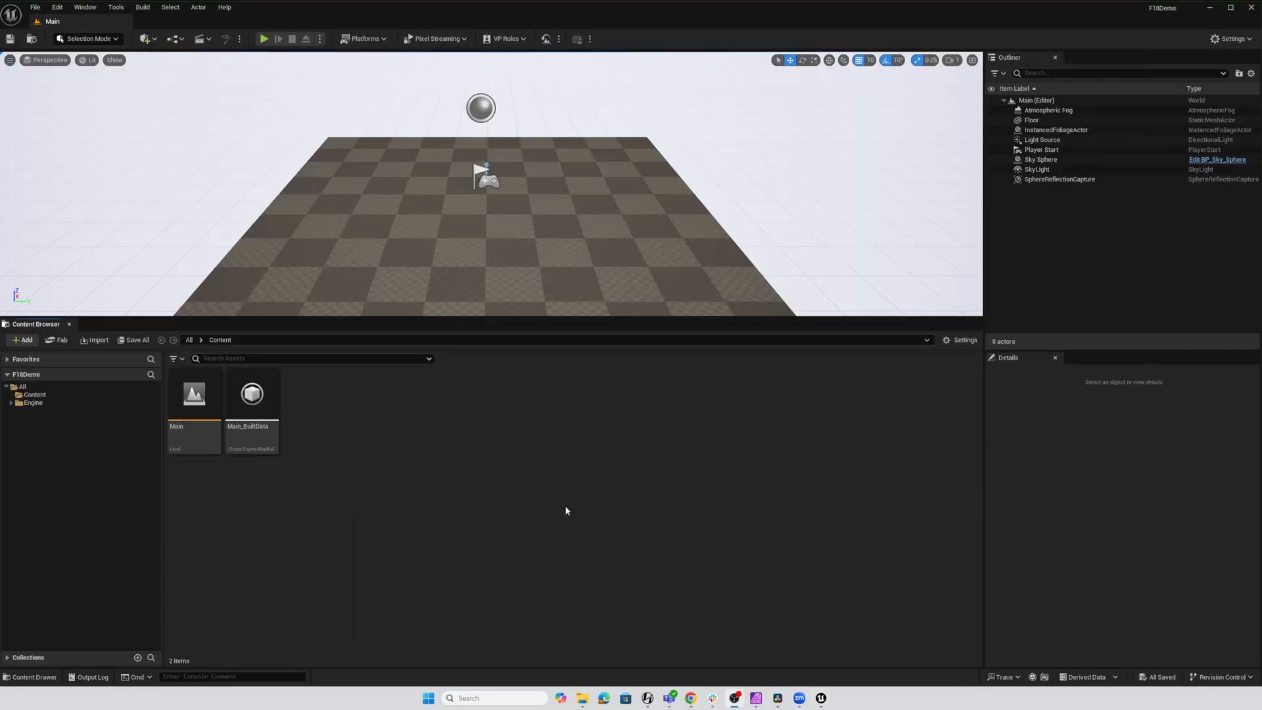
Open the Fab marketplace and search it for "f/a-18 hornet".
{"action": "left_click", "coordinate": [58, 340]}
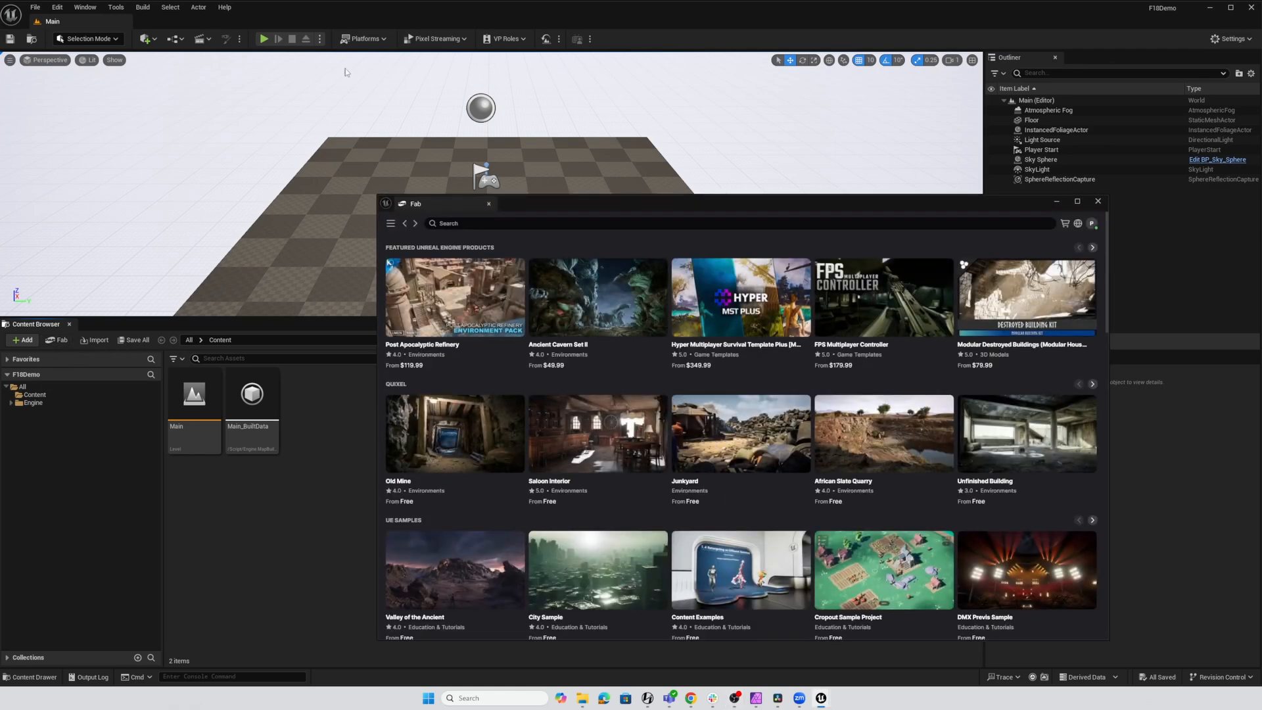
{"action": "left_click", "coordinate": [525, 223]}
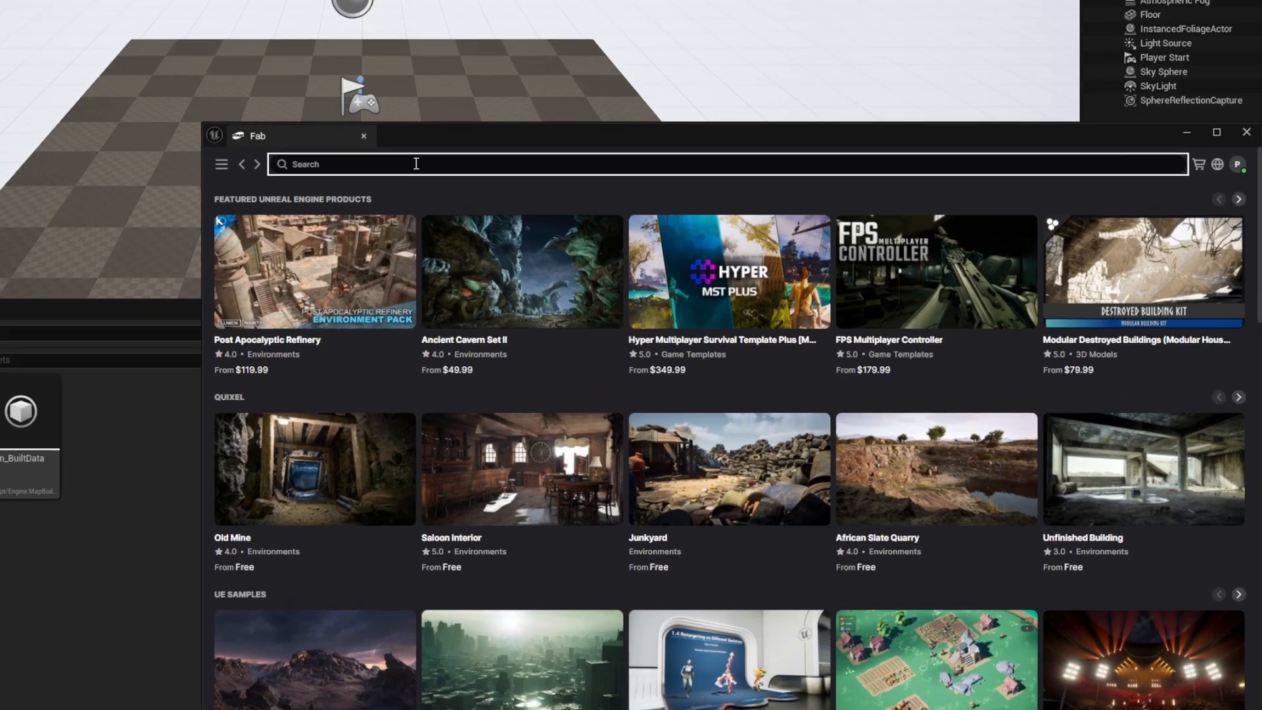
{"action": "type", "text": "f/a-"}
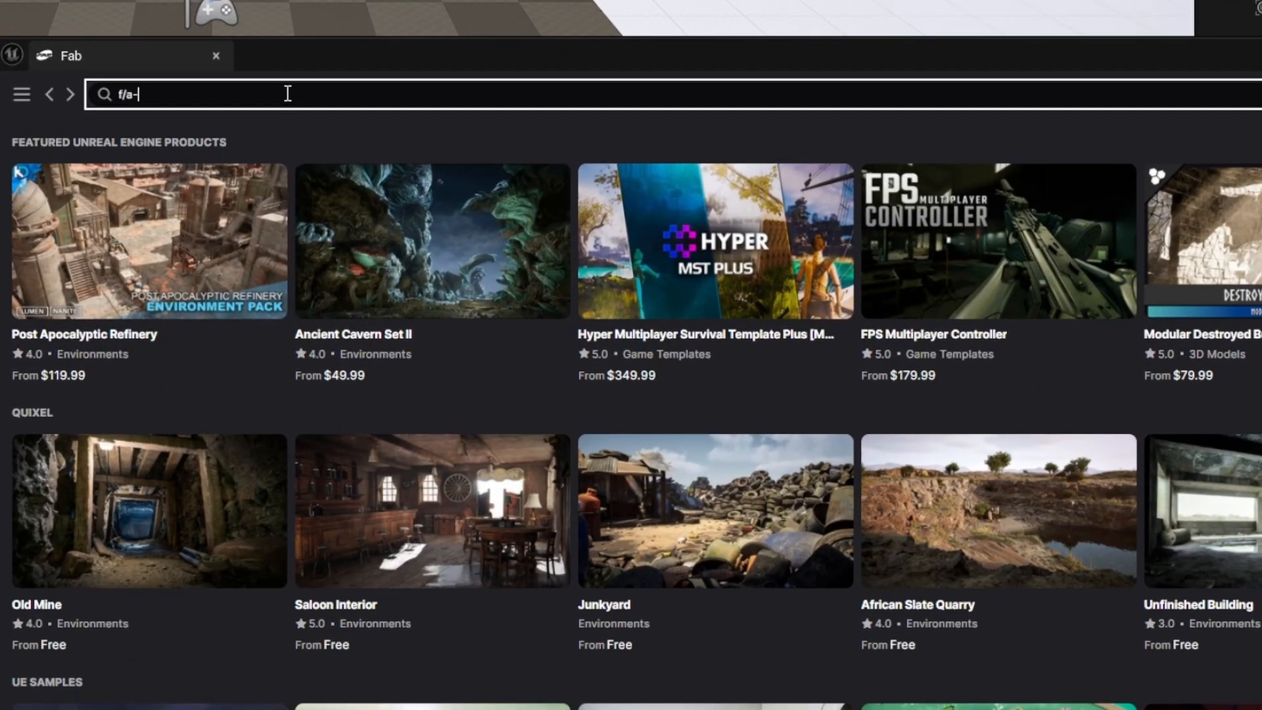
{"action": "type", "text": "18 hornet"}
{"action": "key", "text": "Return"}
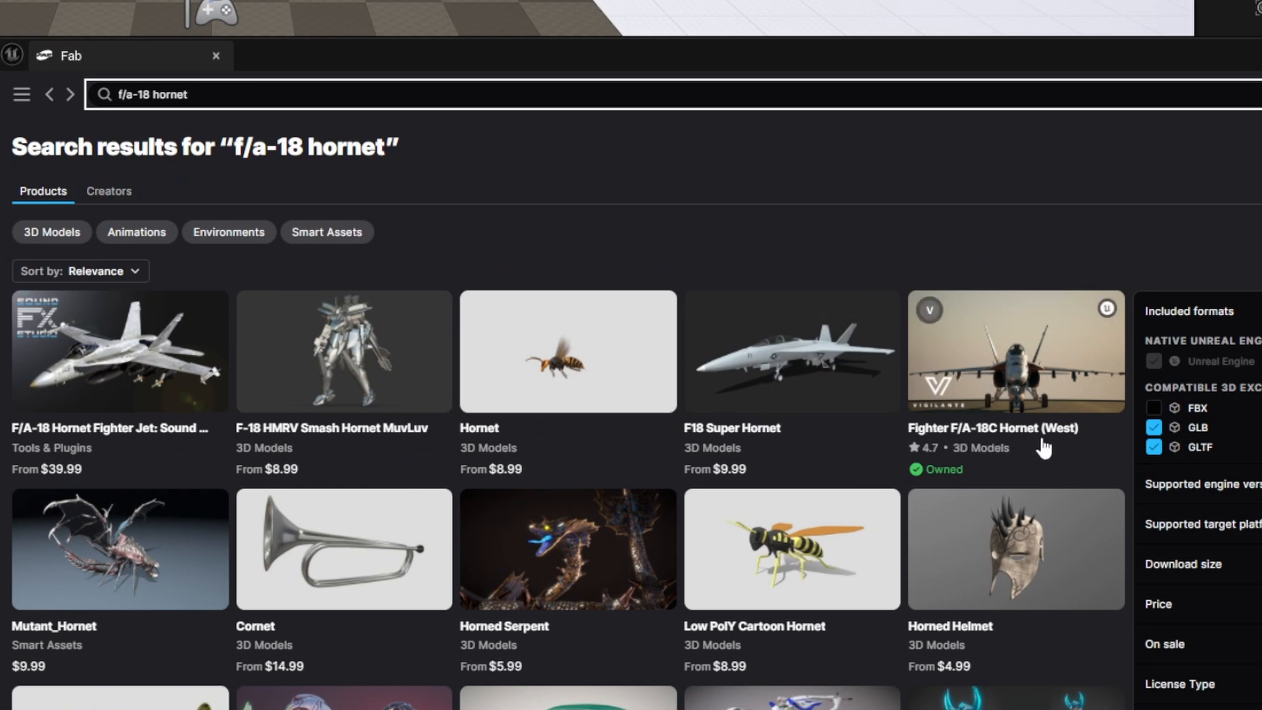
Add the Fighter F/A-18C Hornet (West) product to the project using version 4.27 and close Fab.
{"action": "left_click", "coordinate": [982, 460]}
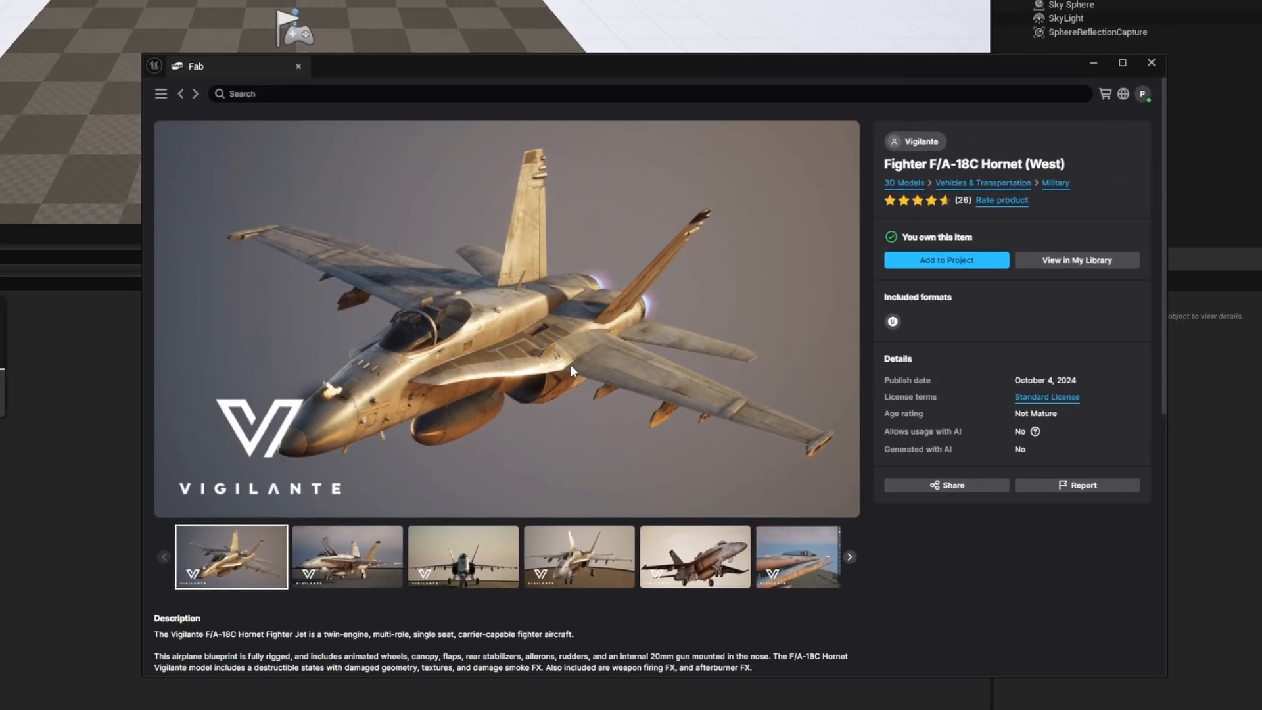
{"action": "left_click", "coordinate": [957, 260]}
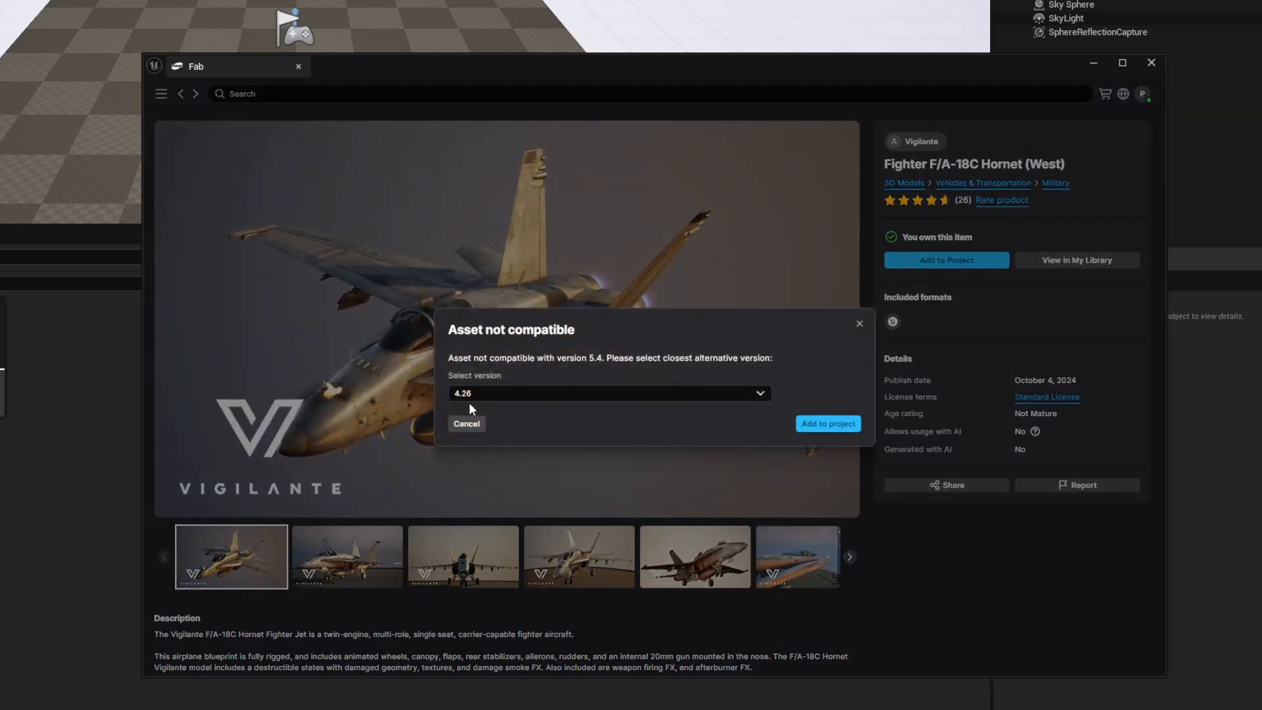
{"action": "left_click", "coordinate": [756, 392]}
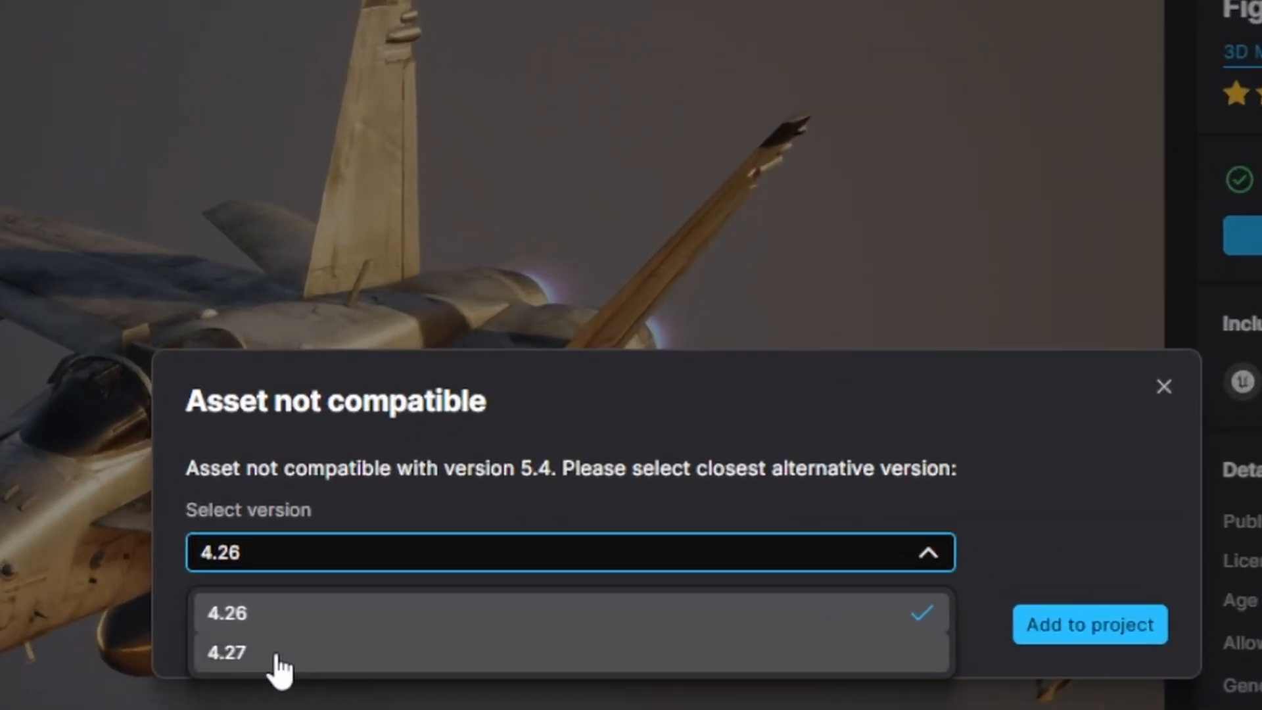
{"action": "left_click", "coordinate": [281, 658]}
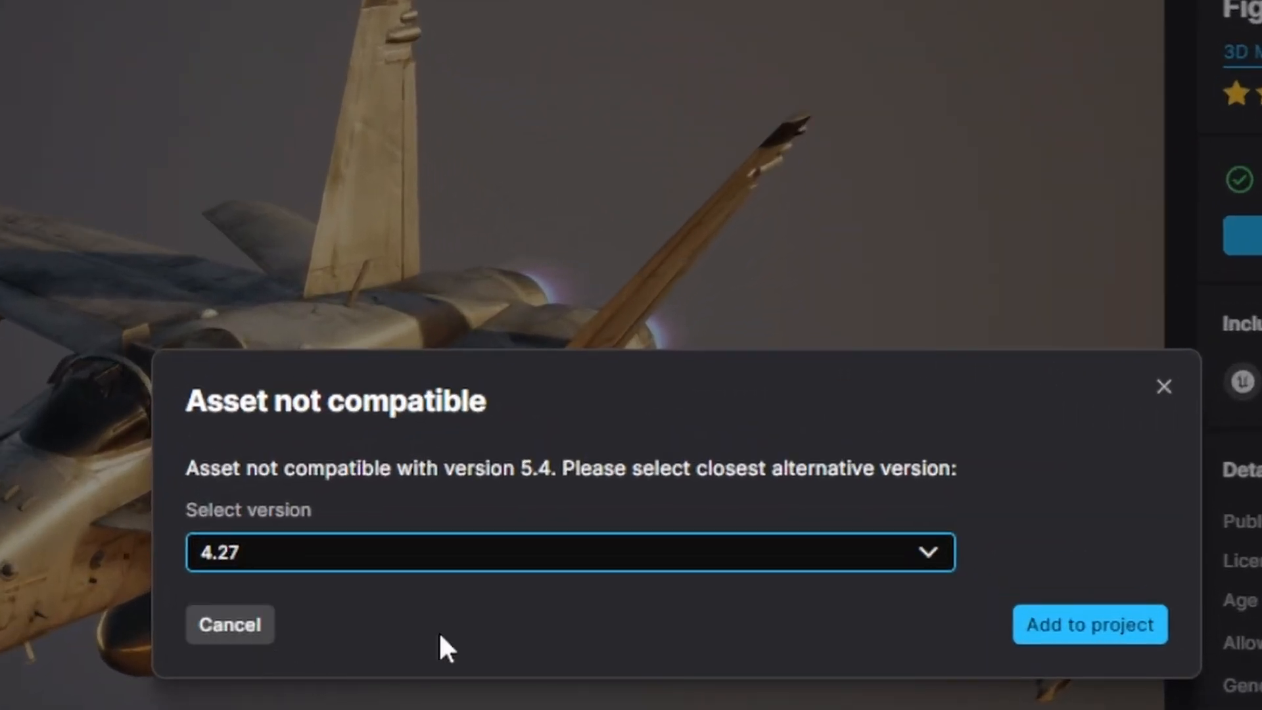
{"action": "left_click", "coordinate": [1098, 625]}
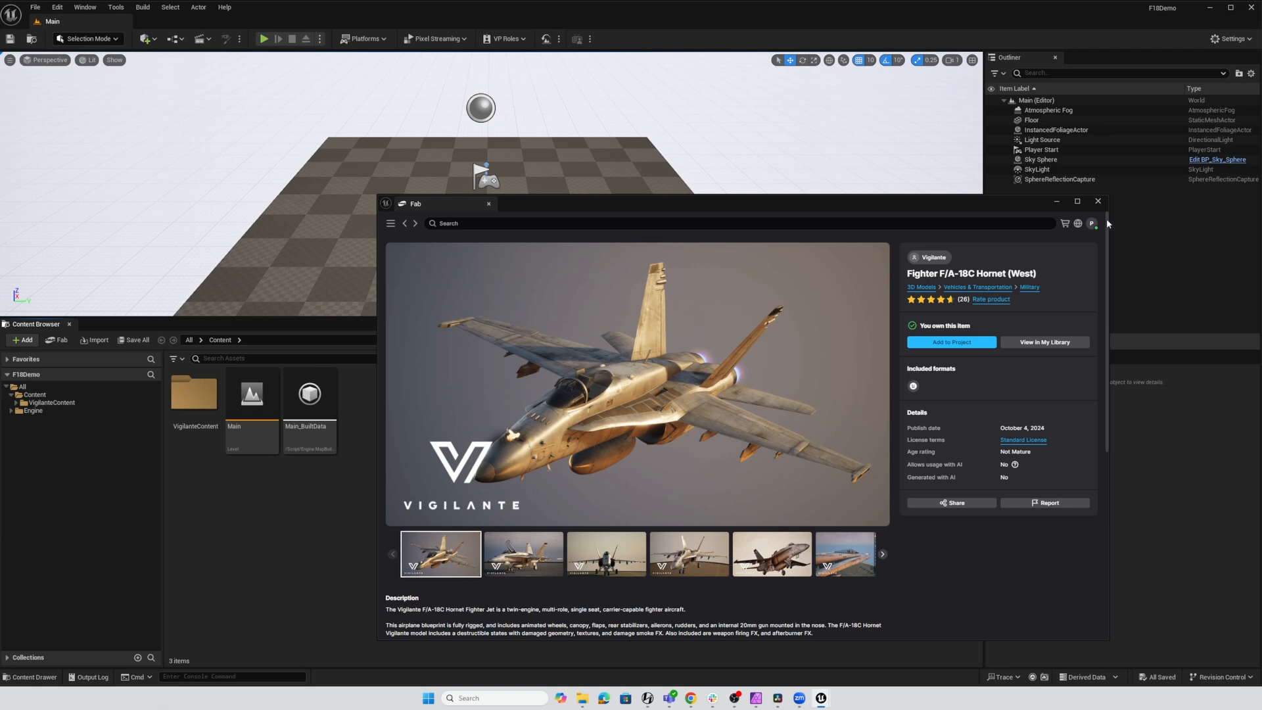
{"action": "left_click", "coordinate": [1097, 201]}
Open the SK_West_Fighter_F18C skeletal mesh from the VigilanteContent/Vehicles/West_Fighter_F18C folder.
{"action": "left_click", "coordinate": [200, 404]}
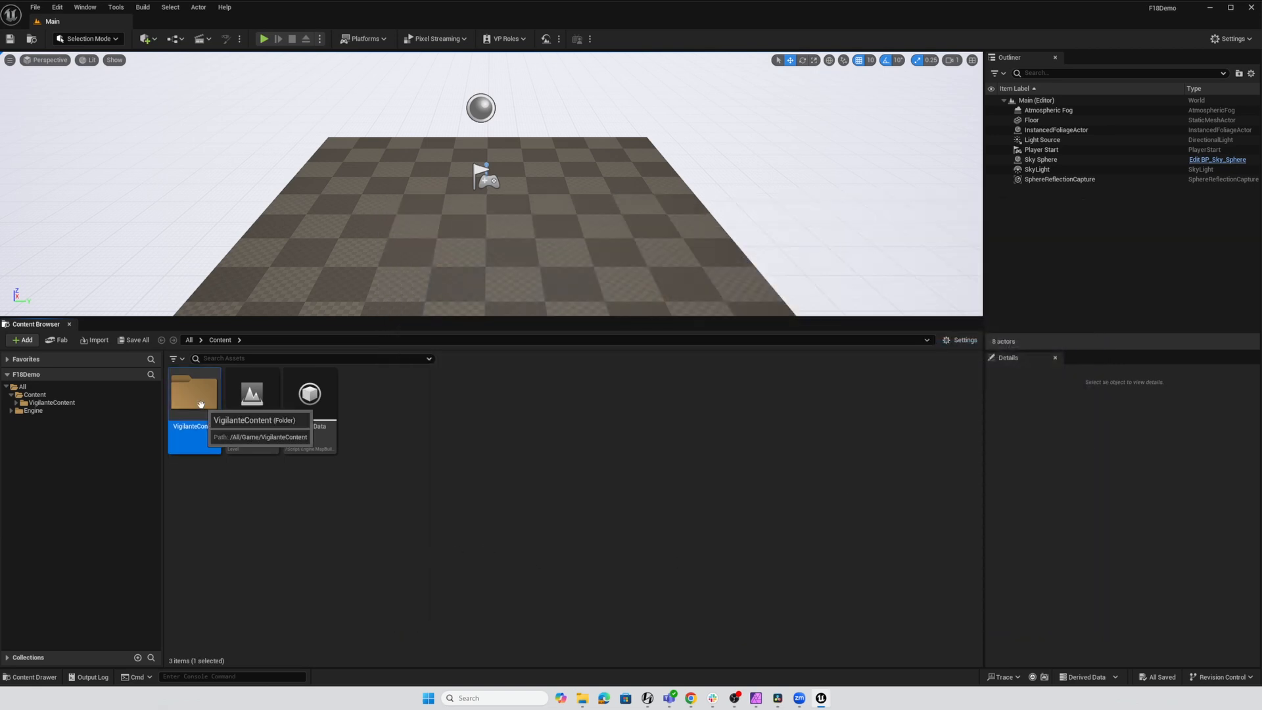
{"action": "double_click", "coordinate": [200, 403]}
{"action": "double_click", "coordinate": [252, 395]}
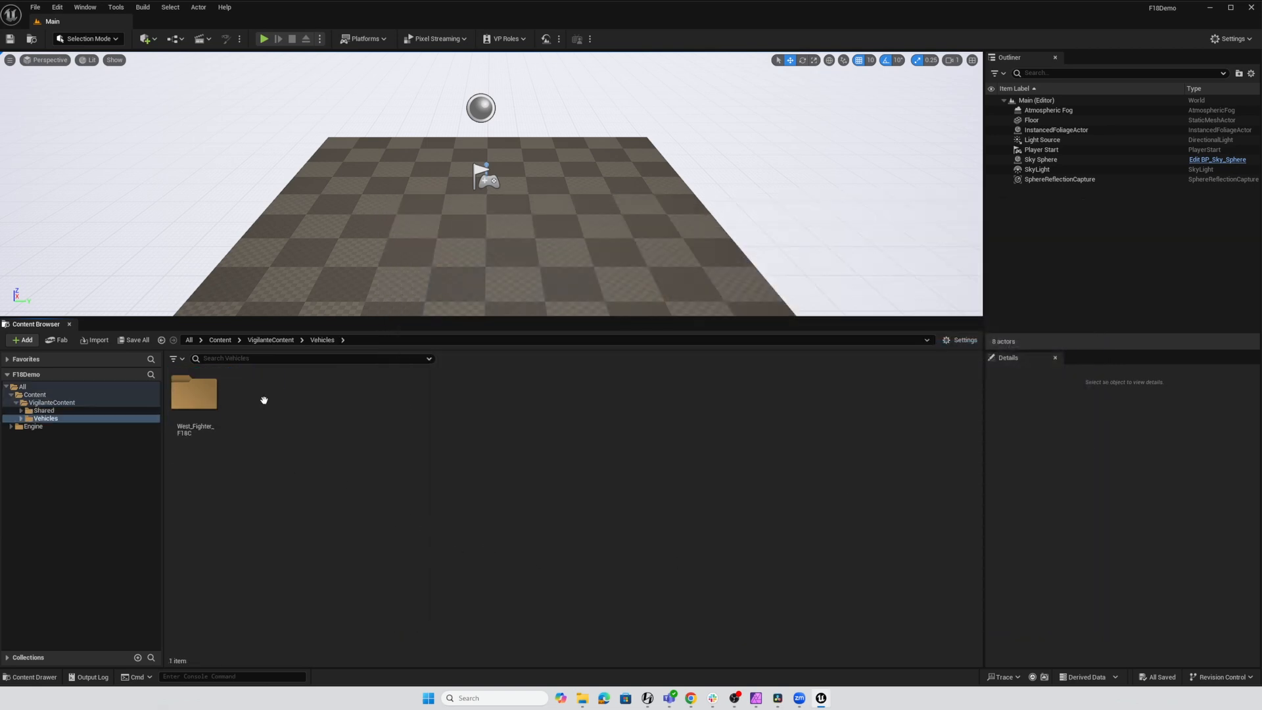
{"action": "left_click", "coordinate": [209, 395]}
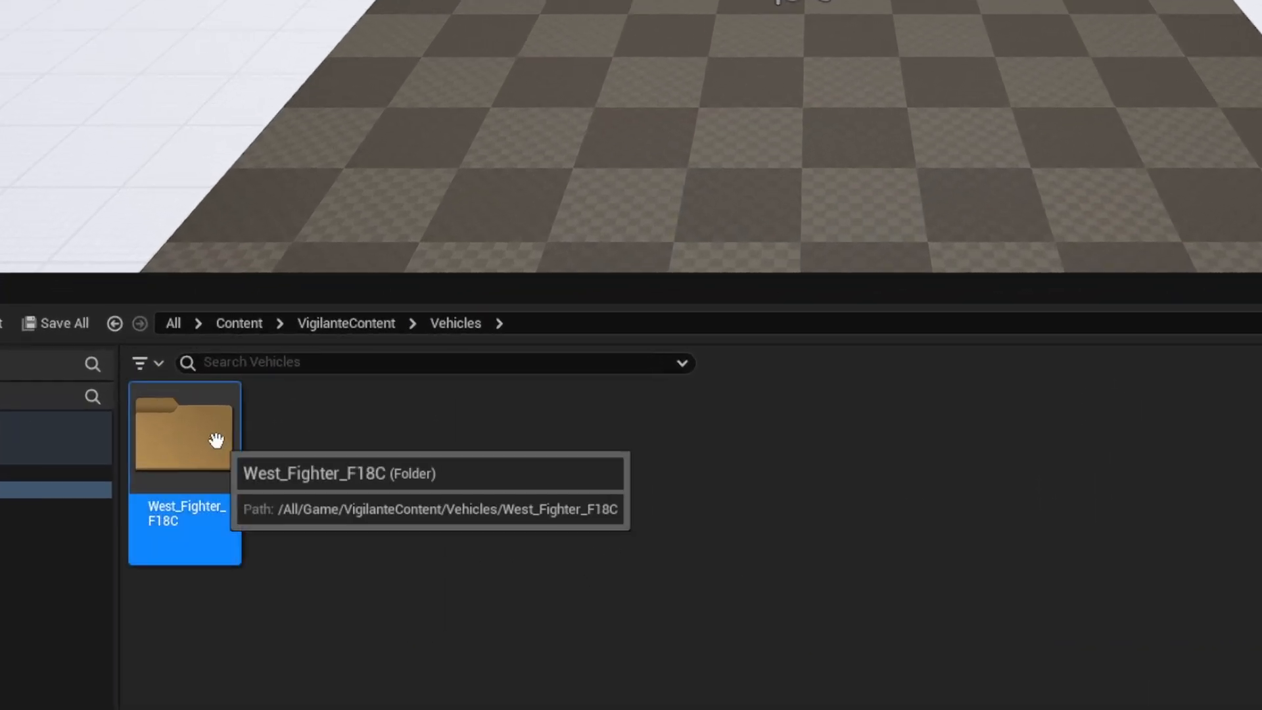
{"action": "double_click", "coordinate": [216, 440]}
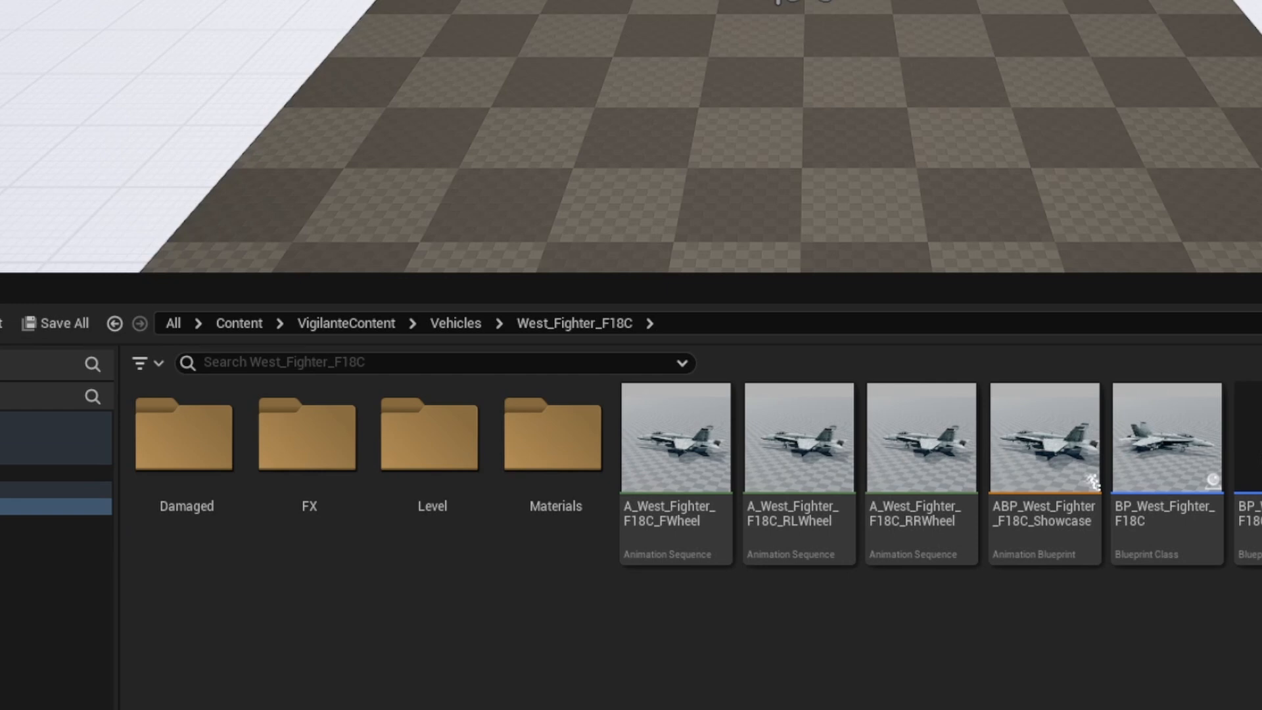
{"action": "left_click", "coordinate": [1138, 479]}
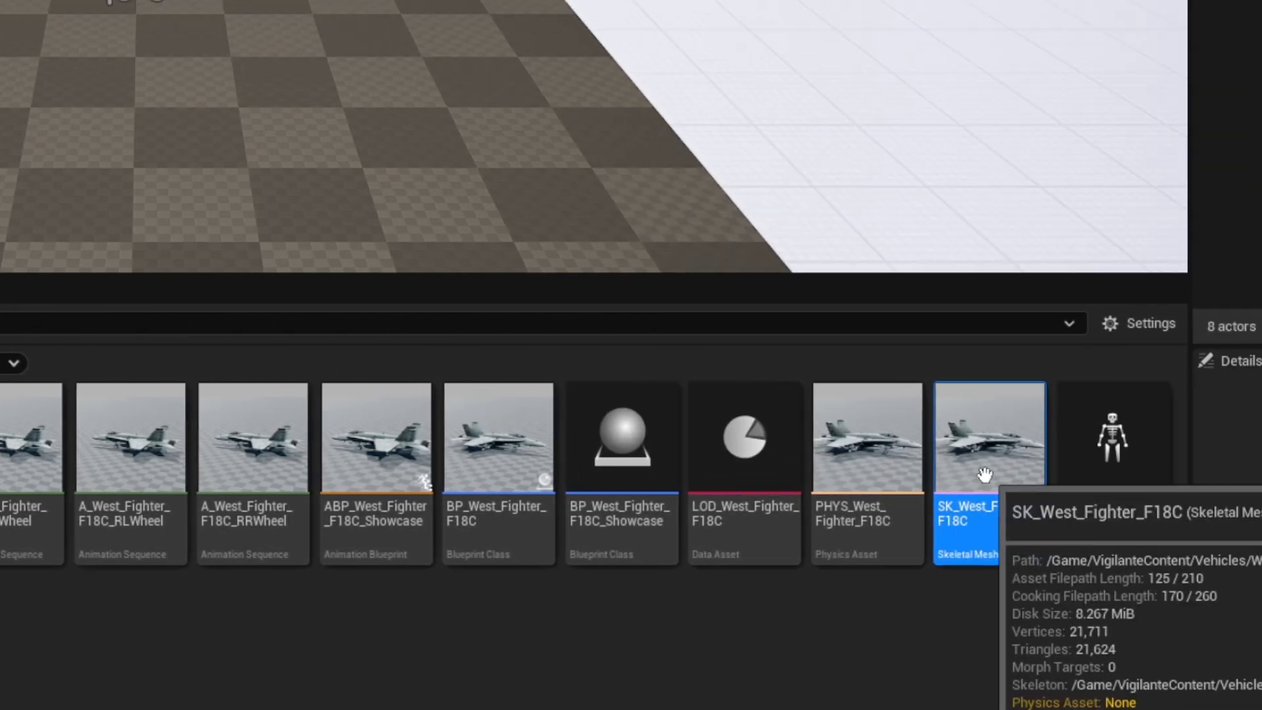
{"action": "double_click", "coordinate": [986, 479]}
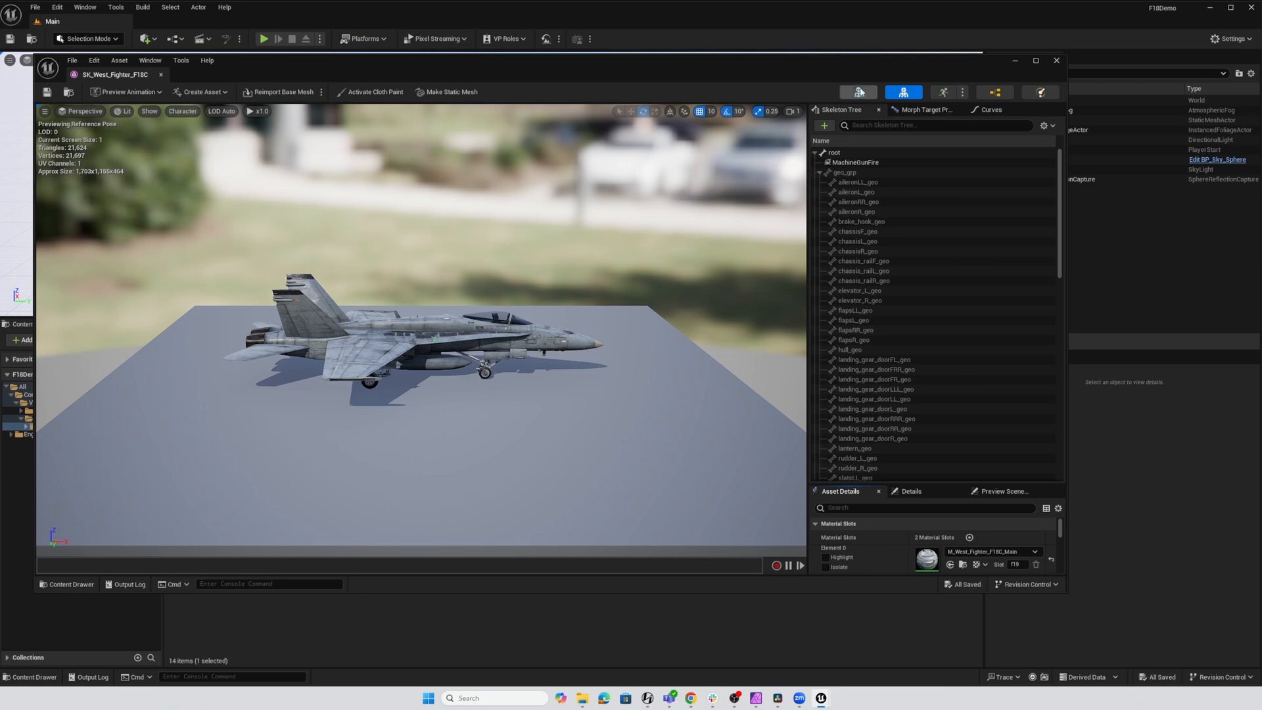
Switch to the aircraft's skeleton and set bone drawing to All Hierarchy.
{"action": "left_click", "coordinate": [859, 92]}
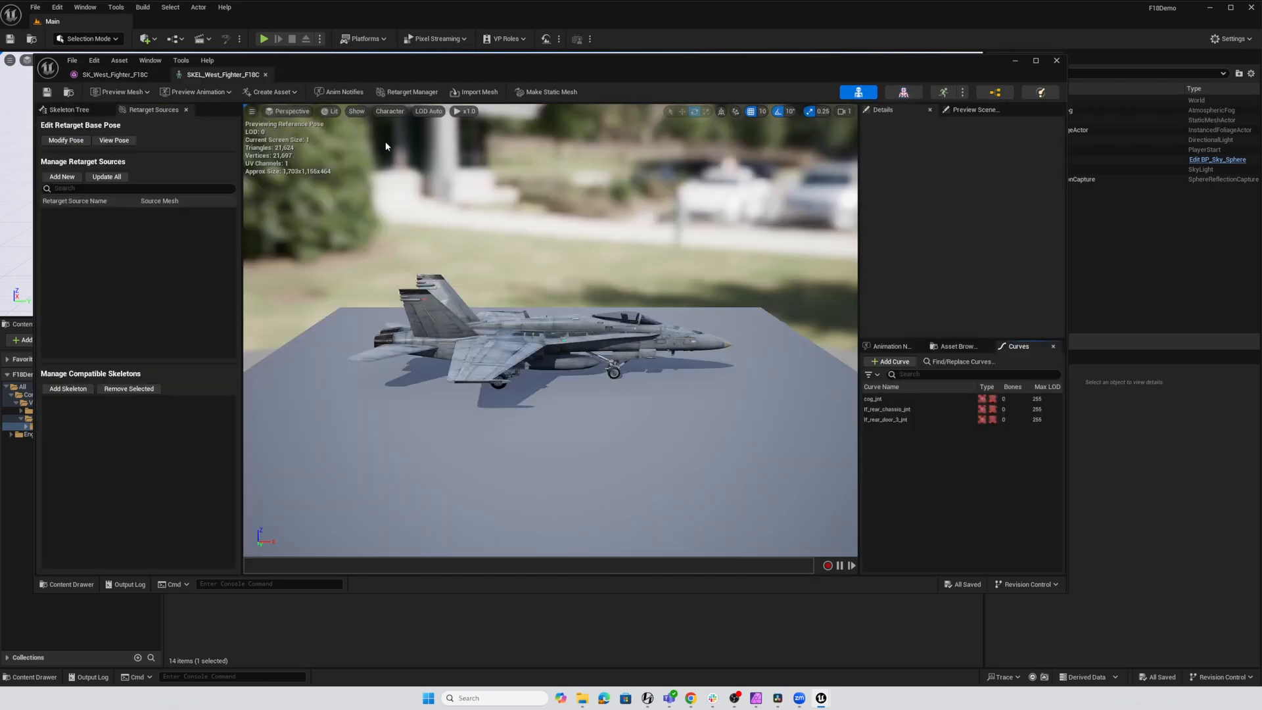
{"action": "left_click", "coordinate": [390, 111]}
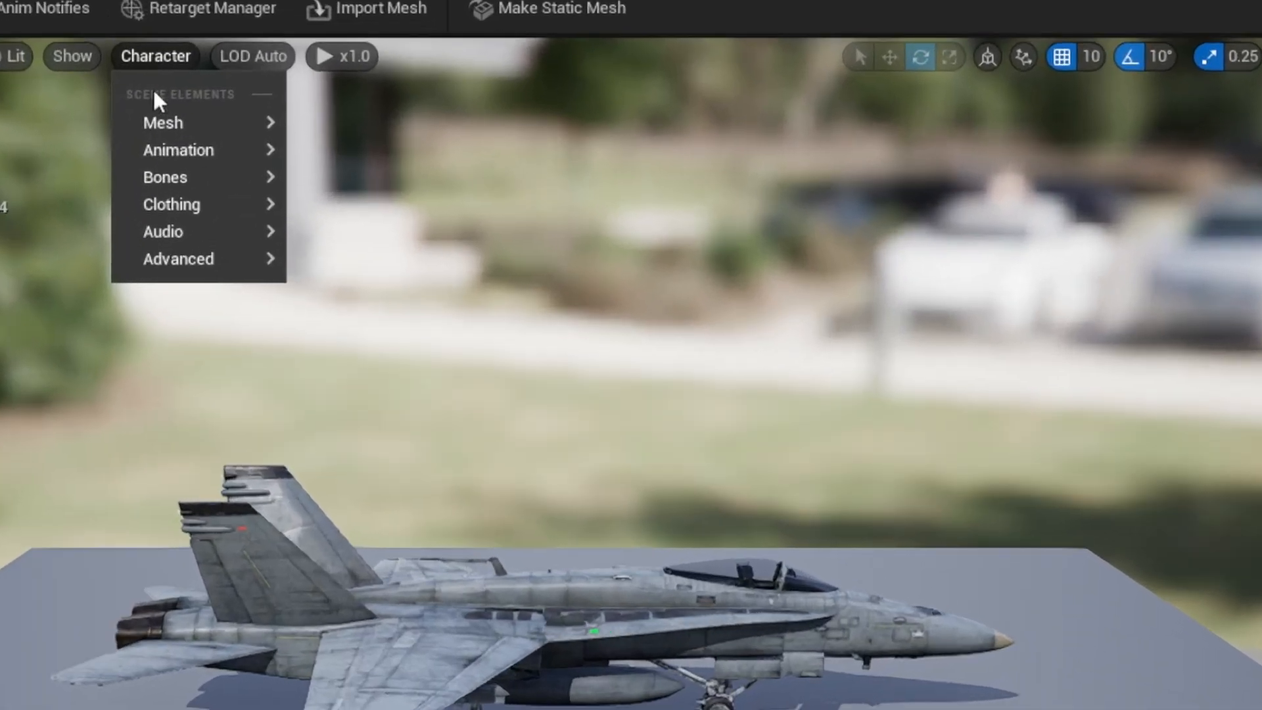
{"action": "mouse_move", "coordinate": [397, 158]}
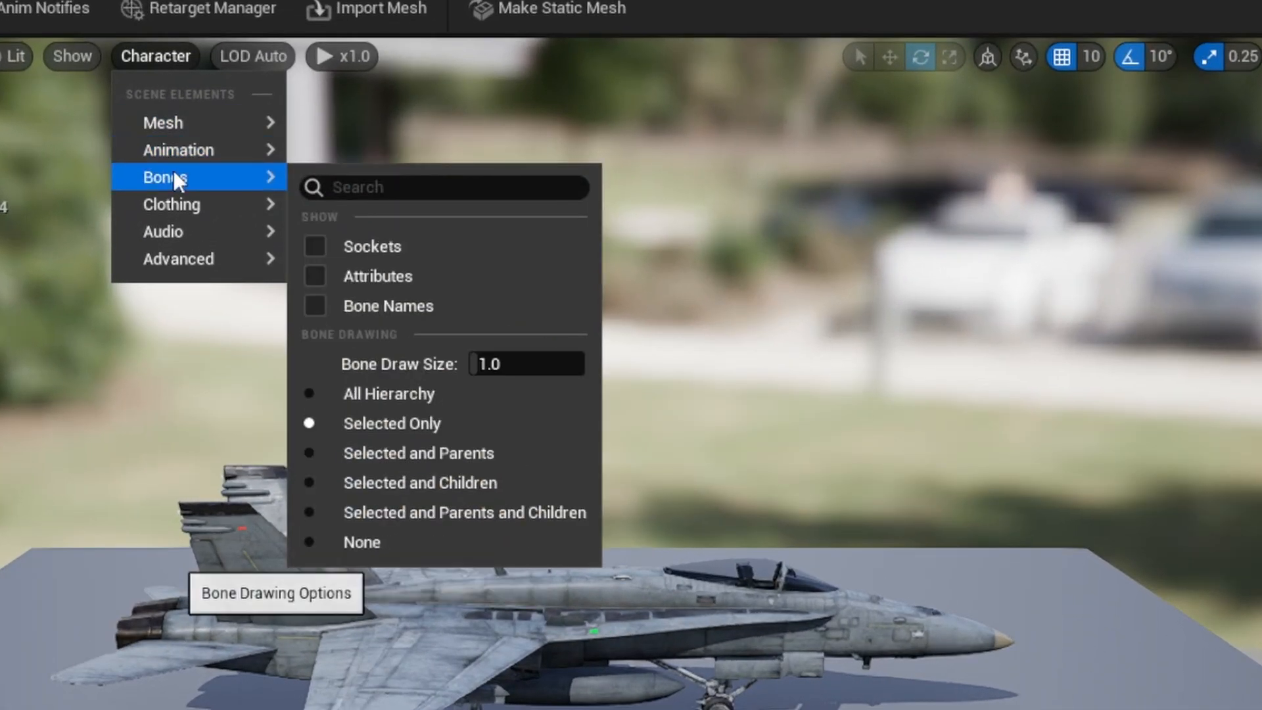
{"action": "left_click", "coordinate": [385, 397]}
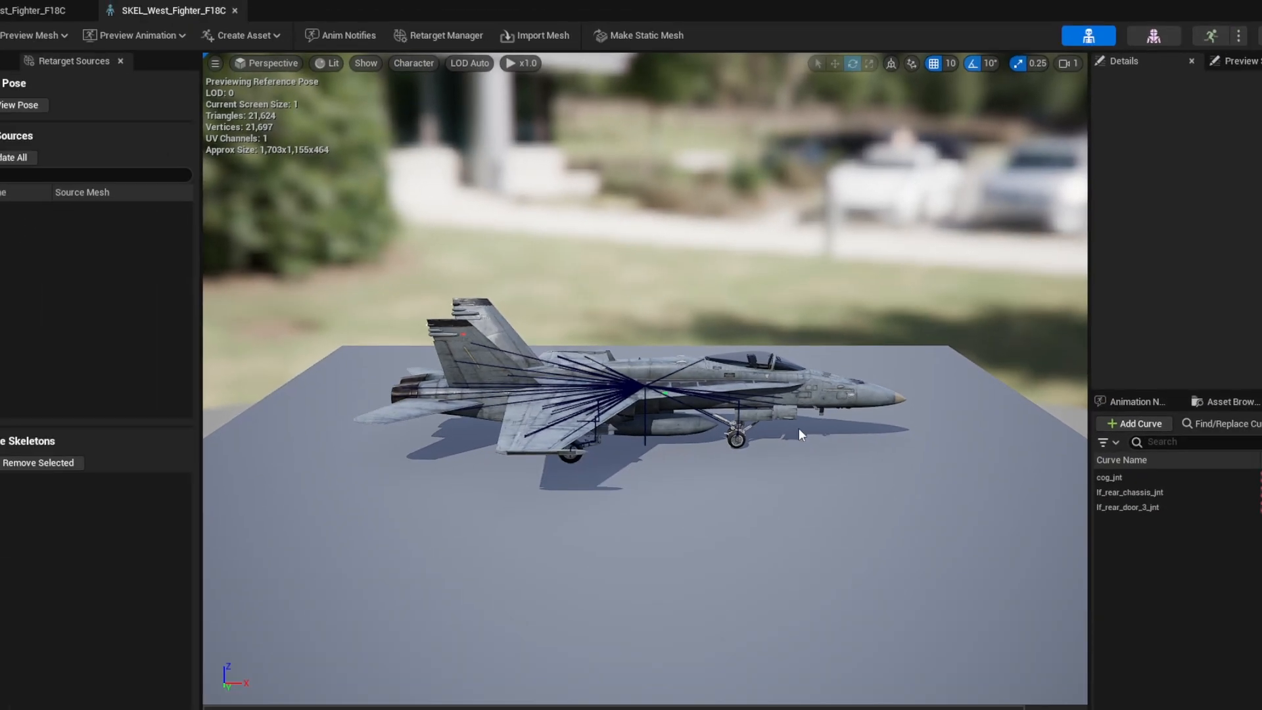
Rotate the rt_flap_outer_jnt bone to test the outer flap's movement and undo the rotation.
{"action": "scroll", "coordinate": [824, 690], "scroll_direction": "up", "scroll_amount": 5}
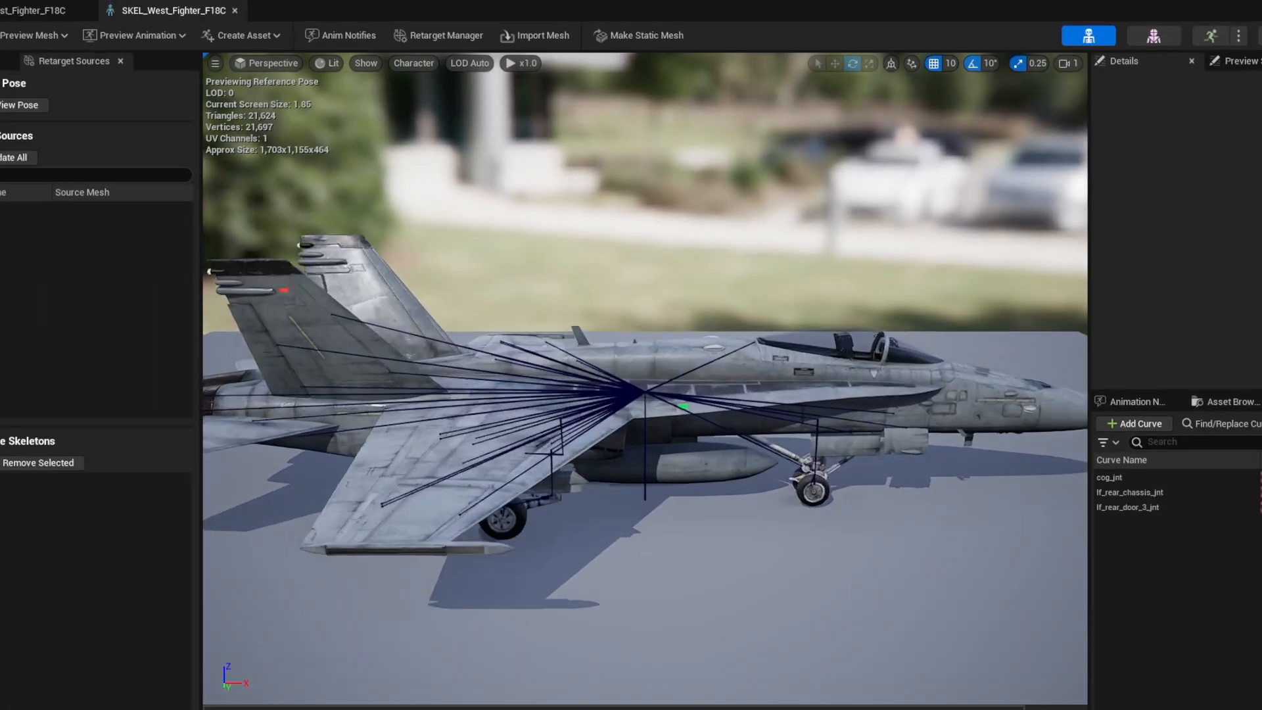
{"action": "scroll", "coordinate": [645, 434], "scroll_direction": "up", "scroll_amount": 3}
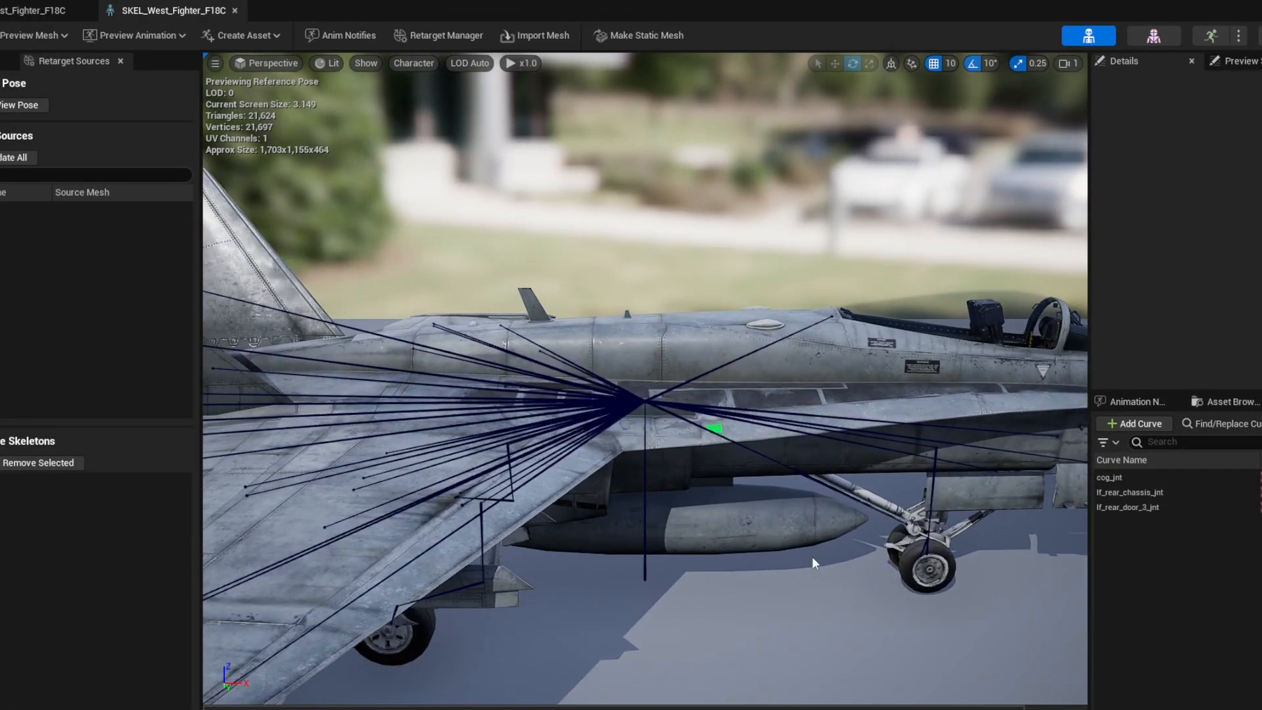
{"action": "left_click_drag", "start_coordinate": [803, 554], "coordinate": [736, 509], "text": "alt"}
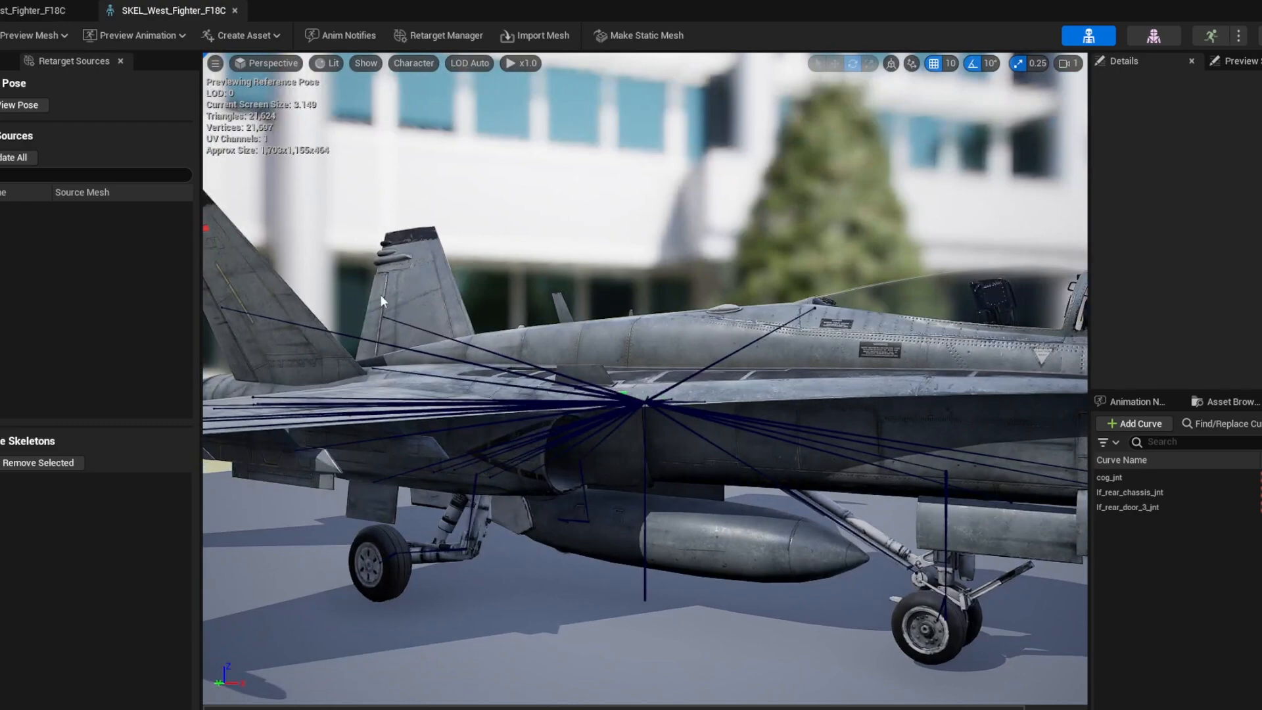
{"action": "left_click_drag", "start_coordinate": [531, 428], "coordinate": [611, 467], "text": "alt"}
{"action": "right_click_drag", "start_coordinate": [532, 428], "coordinate": [480, 387], "text": "alt"}
{"action": "mouse_move", "coordinate": [532, 544]}
{"action": "left_mouse_down", "text": "alt"}
{"action": "mouse_move", "coordinate": [506, 506]}
{"action": "mouse_move", "coordinate": [532, 544]}
{"action": "left_mouse_up", "text": "alt"}
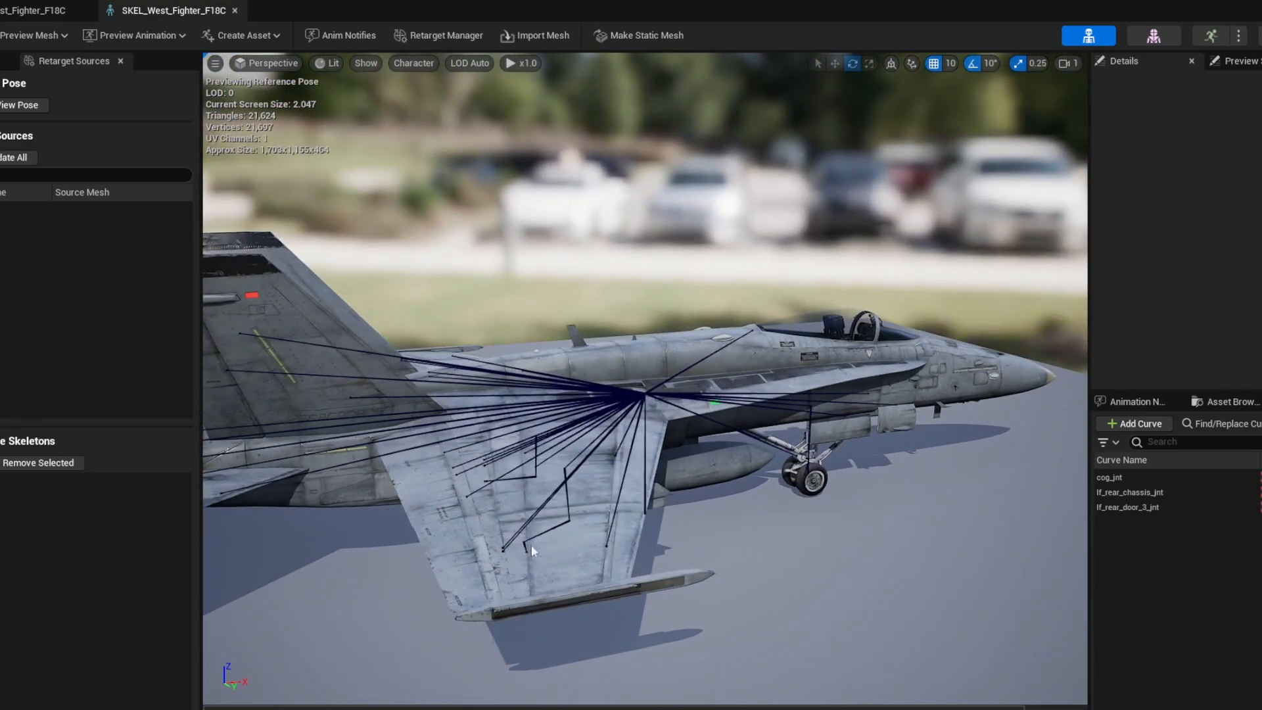
{"action": "left_click", "coordinate": [503, 551]}
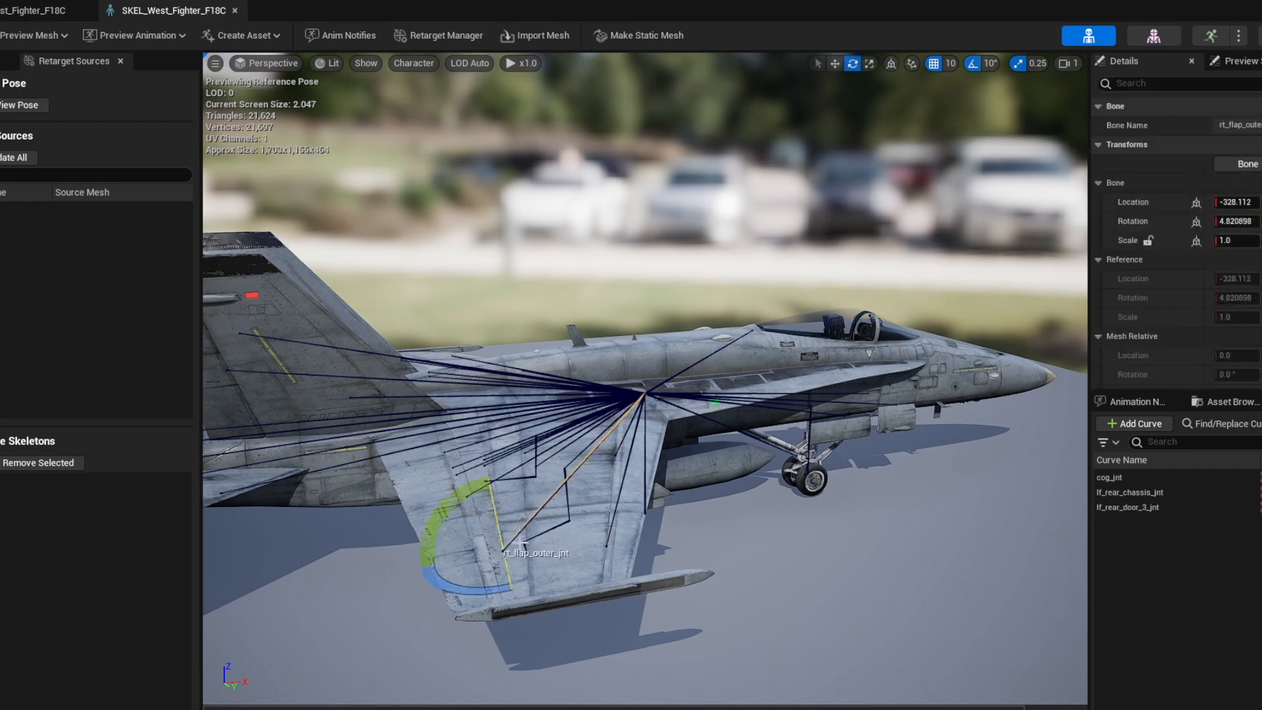
{"action": "left_click_drag", "start_coordinate": [448, 517], "coordinate": [581, 536]}
{"action": "key", "text": "ctrl+z"}
Rotate the rt_flap_inner_jnt bone to test the inner flap's movement and undo the rotation.
{"action": "left_click_drag", "start_coordinate": [741, 589], "coordinate": [645, 677], "text": "alt"}
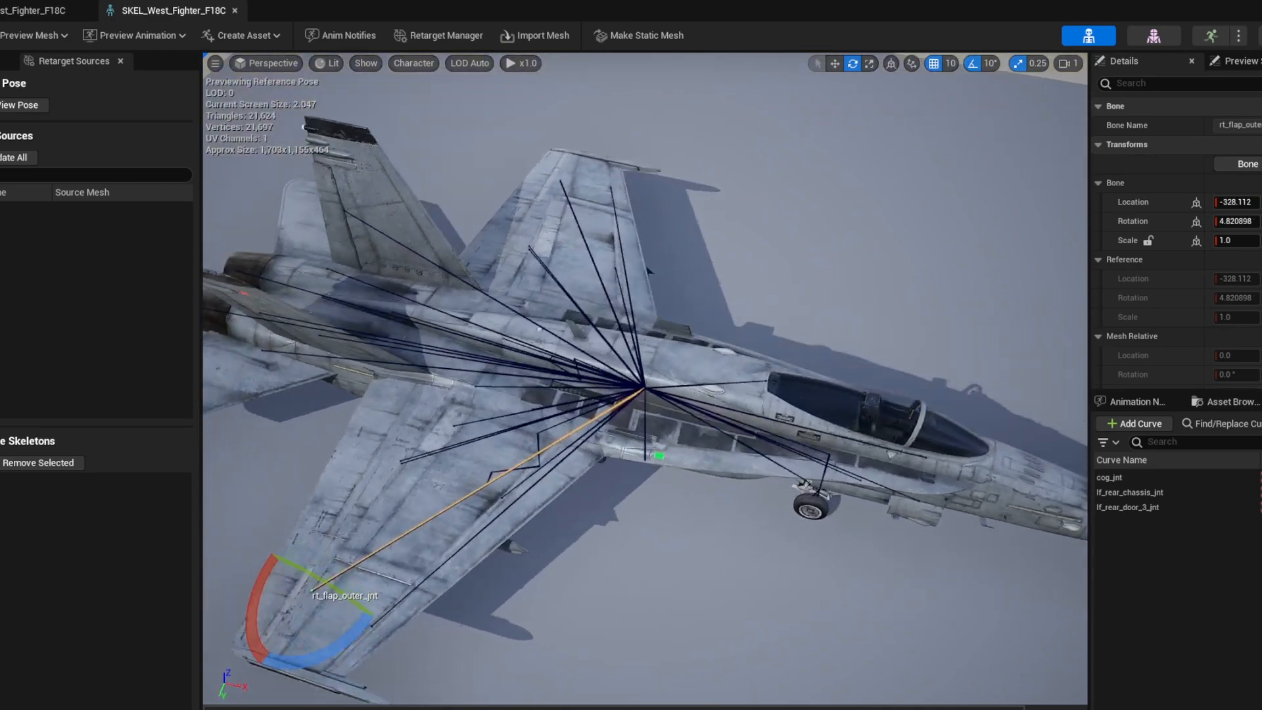
{"action": "left_click", "coordinate": [399, 458]}
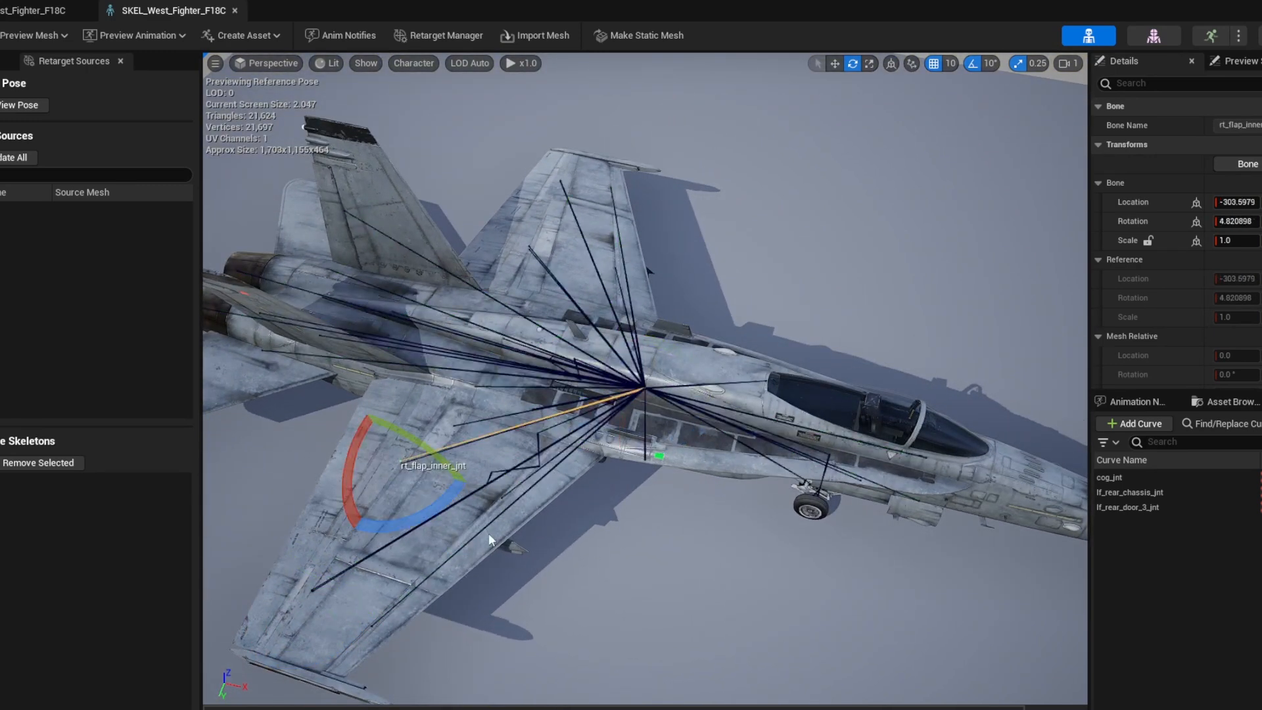
{"action": "left_click_drag", "start_coordinate": [460, 492], "coordinate": [507, 483]}
{"action": "key", "text": "ctrl+z"}
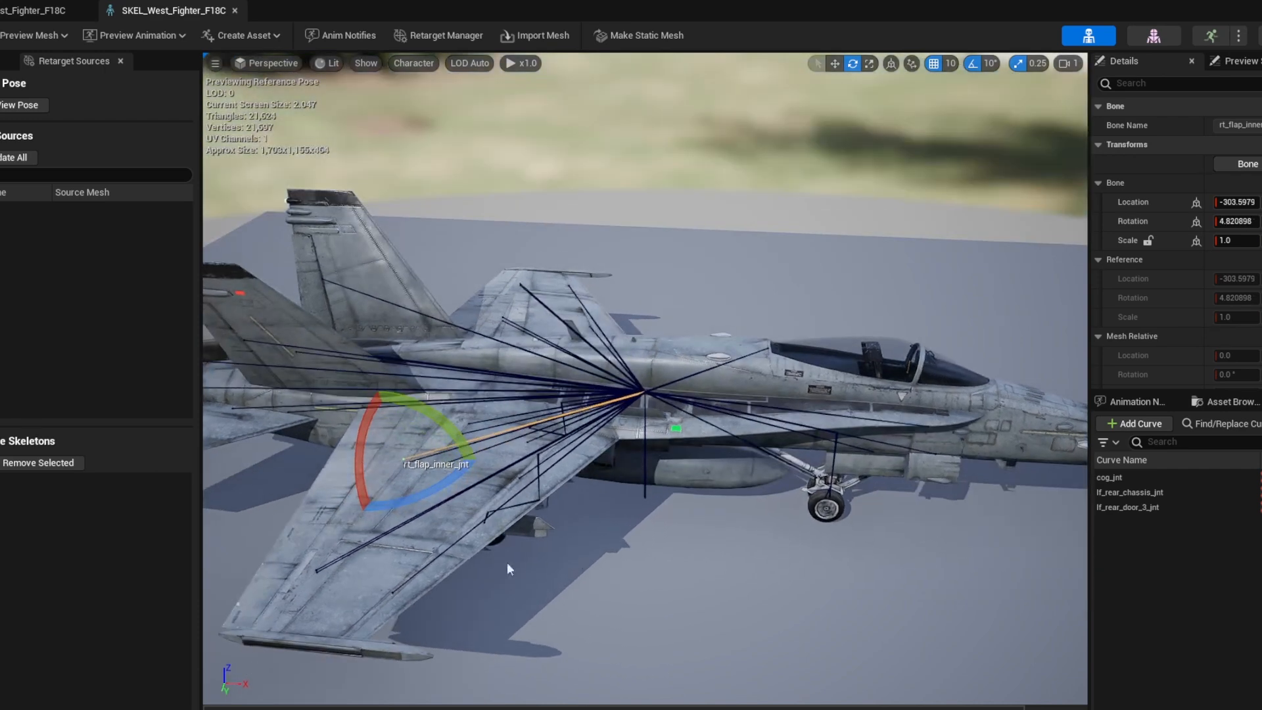
Rotate the rt_rudder_jnt bone to test the rudder's movement and undo the rotation.
{"action": "left_click", "coordinate": [246, 338]}
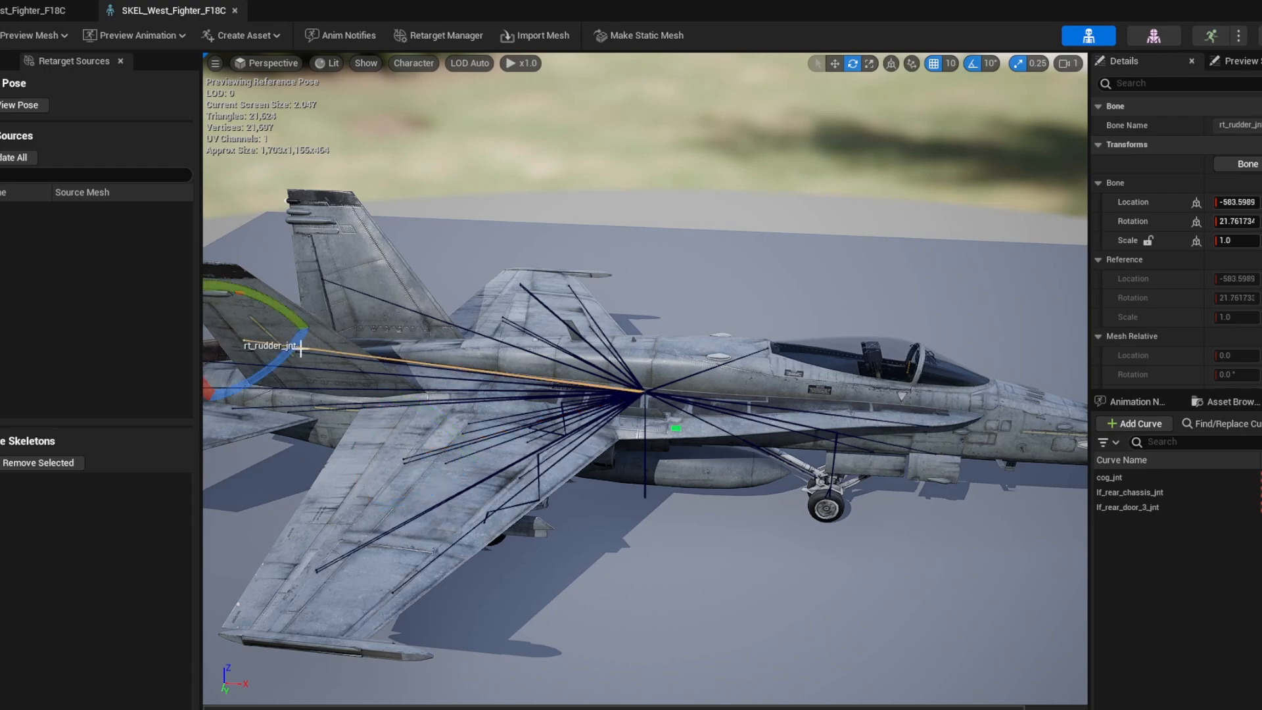
{"action": "left_click_drag", "start_coordinate": [300, 348], "coordinate": [276, 373]}
{"action": "key", "text": "ctrl+z"}
Examine the skeleton from several sides, focusing on the bones of the nose landing gear and its launch bar.
{"action": "left_click_drag", "start_coordinate": [934, 623], "coordinate": [861, 487], "text": "alt"}
{"action": "scroll", "coordinate": [799, 427], "scroll_direction": "up", "scroll_amount": 3}
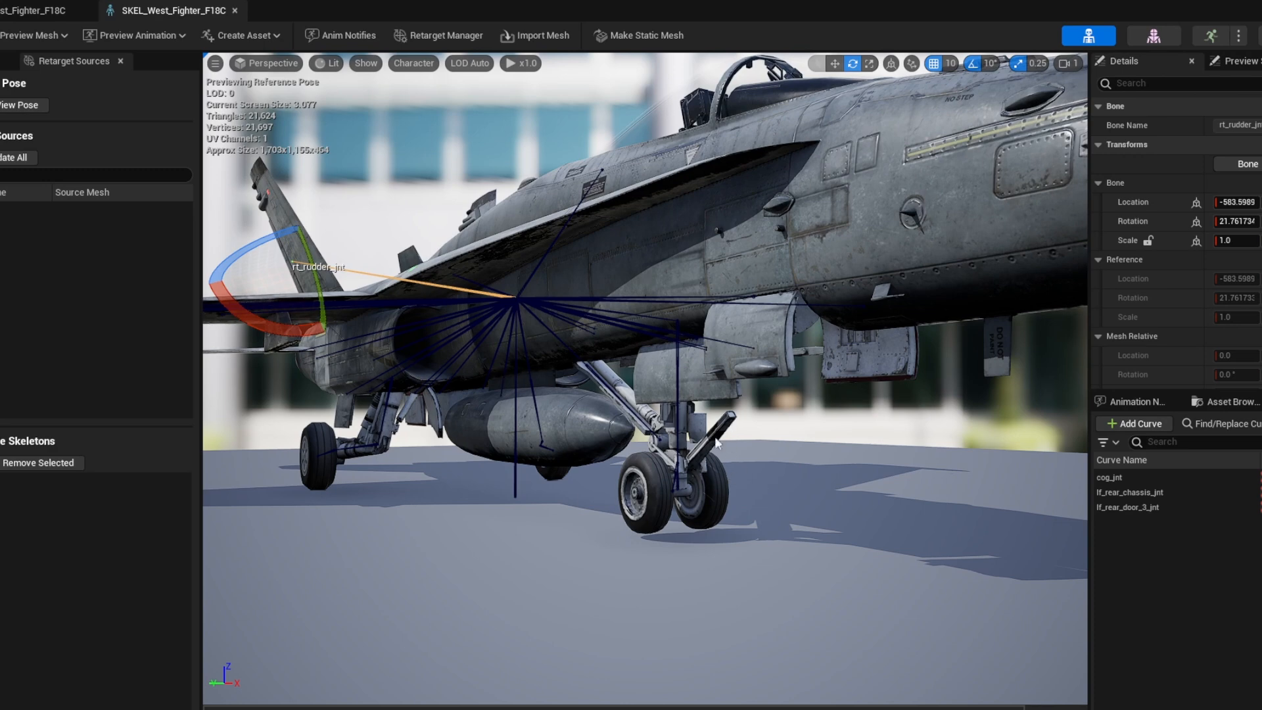
{"action": "scroll", "coordinate": [526, 515], "scroll_direction": "down", "scroll_amount": 4}
{"action": "left_click_drag", "start_coordinate": [516, 517], "coordinate": [288, 427], "text": "alt"}
{"action": "scroll", "coordinate": [445, 510], "scroll_direction": "down", "scroll_amount": 3}
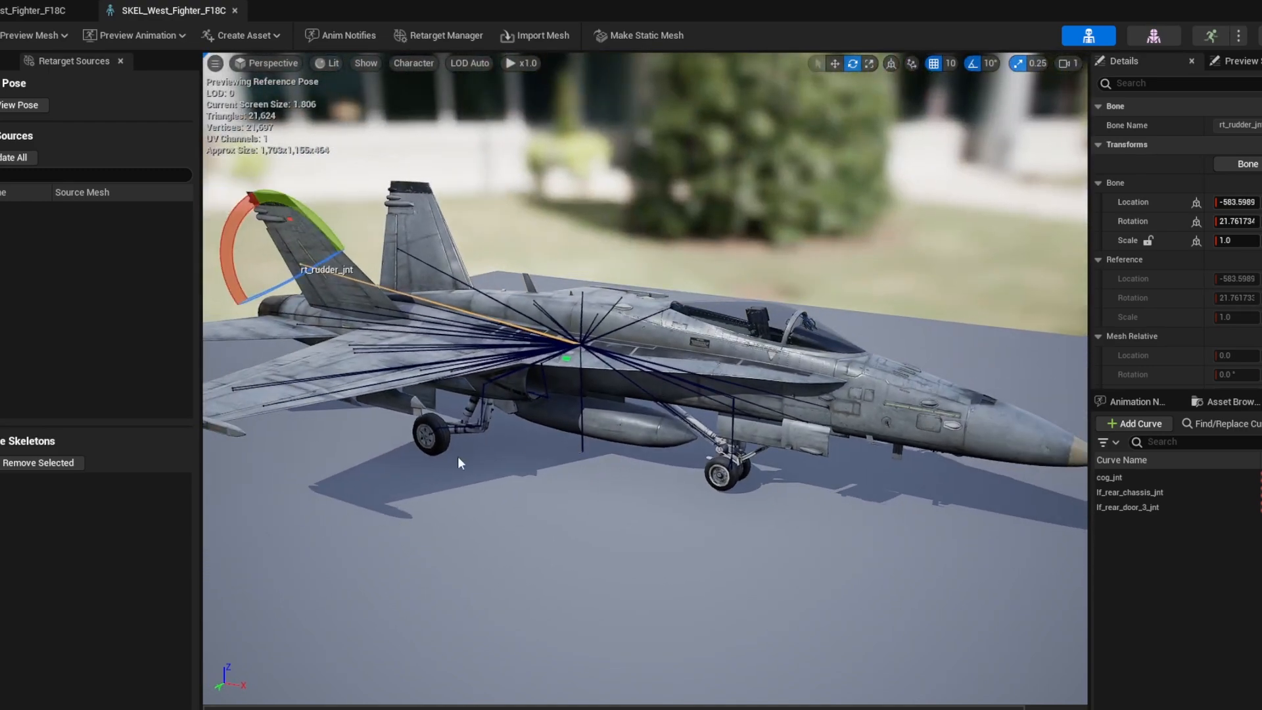
{"action": "left_click_drag", "start_coordinate": [836, 537], "coordinate": [463, 388], "text": "alt"}
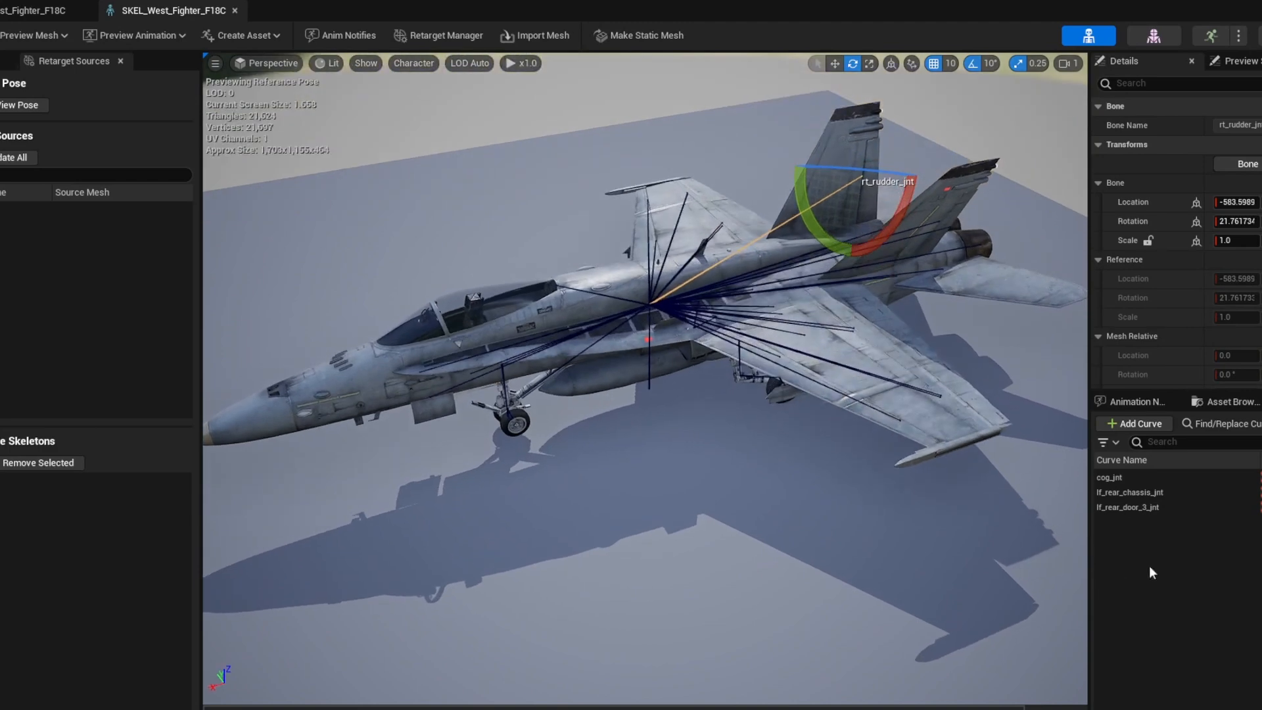
{"action": "left_click_drag", "start_coordinate": [881, 483], "coordinate": [881, 507], "text": "alt"}
{"action": "right_click_drag", "start_coordinate": [881, 482], "coordinate": [888, 449], "text": "alt"}
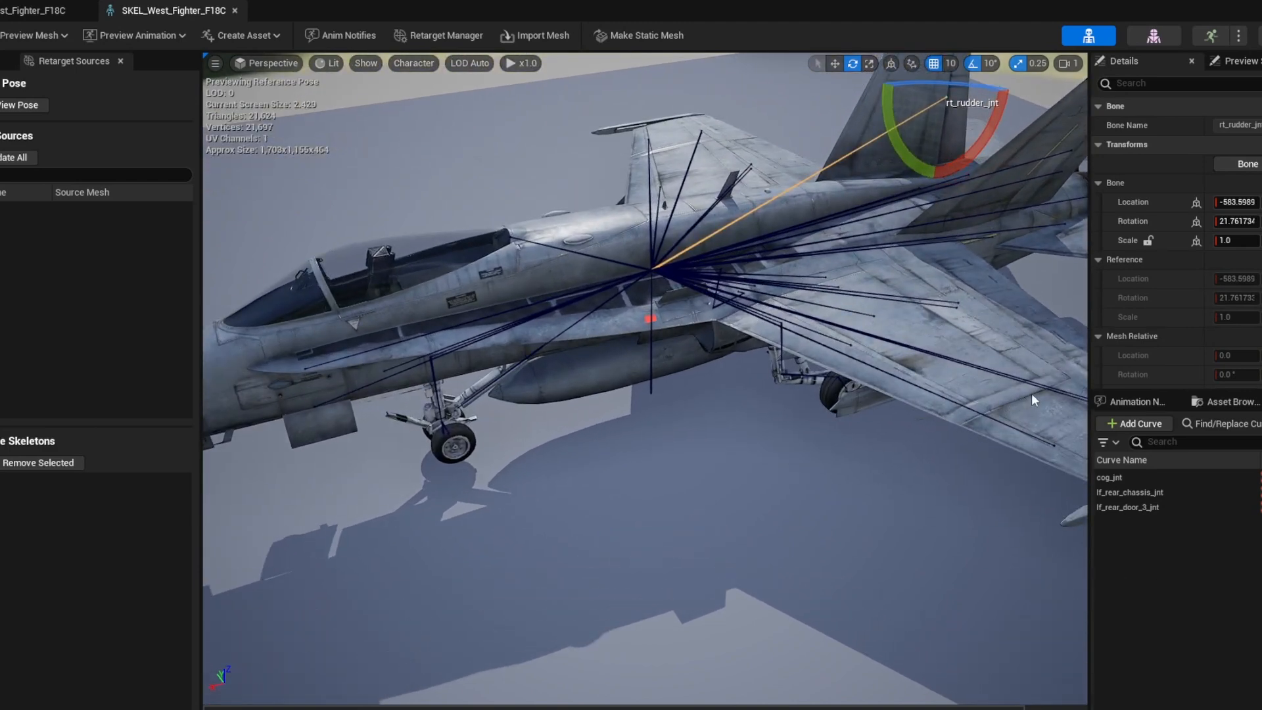
{"action": "right_click_drag", "start_coordinate": [512, 495], "coordinate": [513, 464], "text": "alt"}
{"action": "middle_click_drag", "start_coordinate": [512, 495], "coordinate": [710, 491], "text": "alt"}
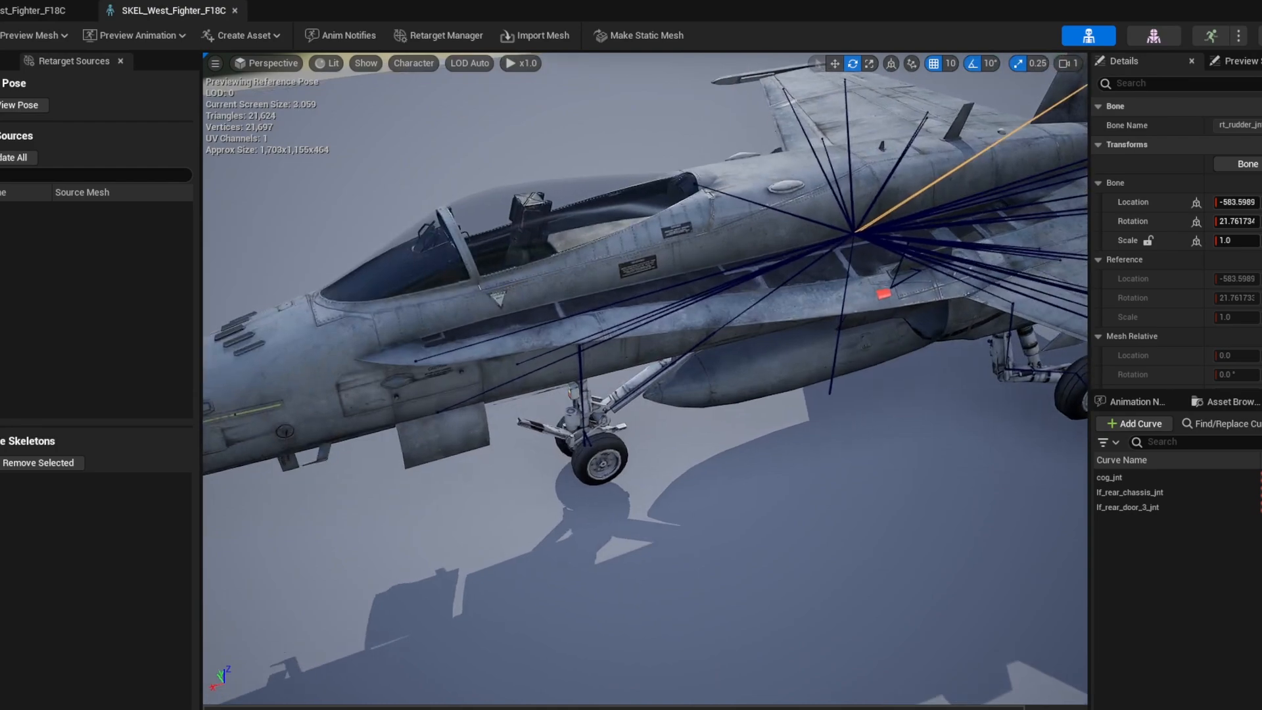
{"action": "right_click_drag", "start_coordinate": [513, 495], "coordinate": [512, 434], "text": "alt"}
{"action": "left_click_drag", "start_coordinate": [513, 495], "coordinate": [513, 453], "text": "alt"}
{"action": "left_click_drag", "start_coordinate": [360, 621], "coordinate": [360, 592], "text": "alt"}
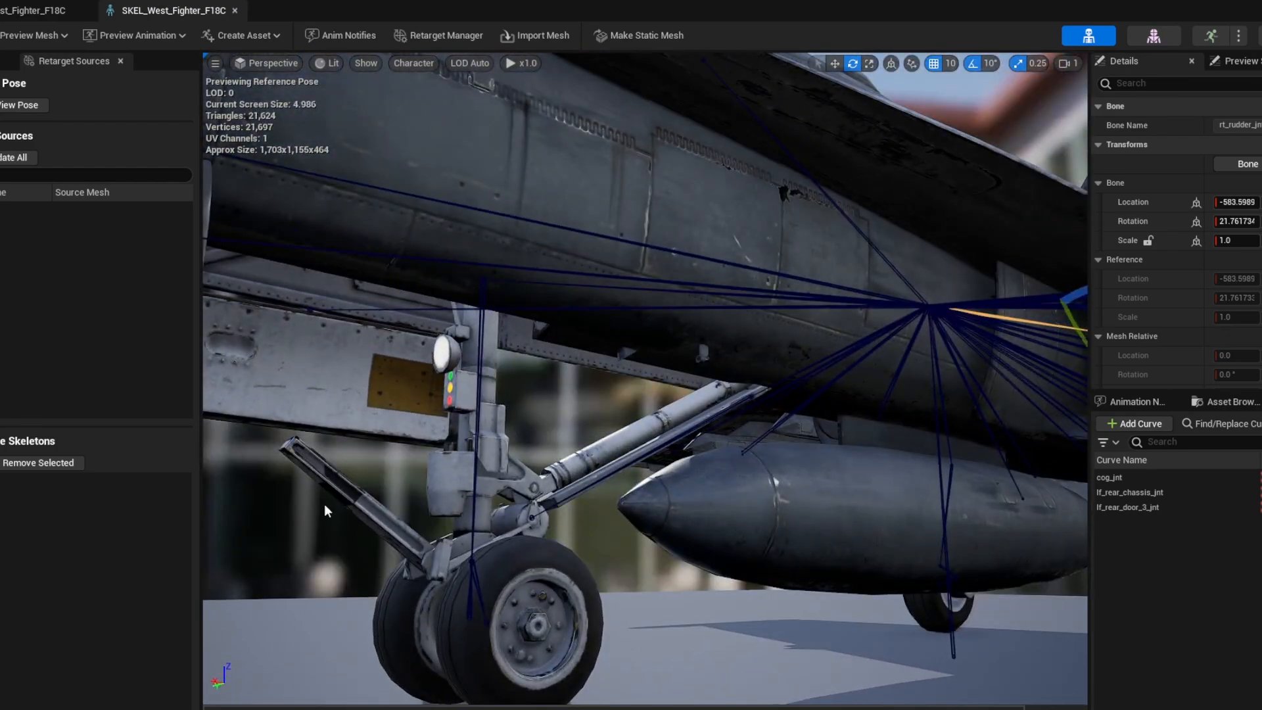
Switch the viewport to Wireframe view mode and examine the mesh structure and bones along the wing and its underside.
{"action": "right_click_drag", "start_coordinate": [568, 553], "coordinate": [743, 521], "text": "alt"}
{"action": "left_click_drag", "start_coordinate": [743, 522], "coordinate": [1039, 570], "text": "alt"}
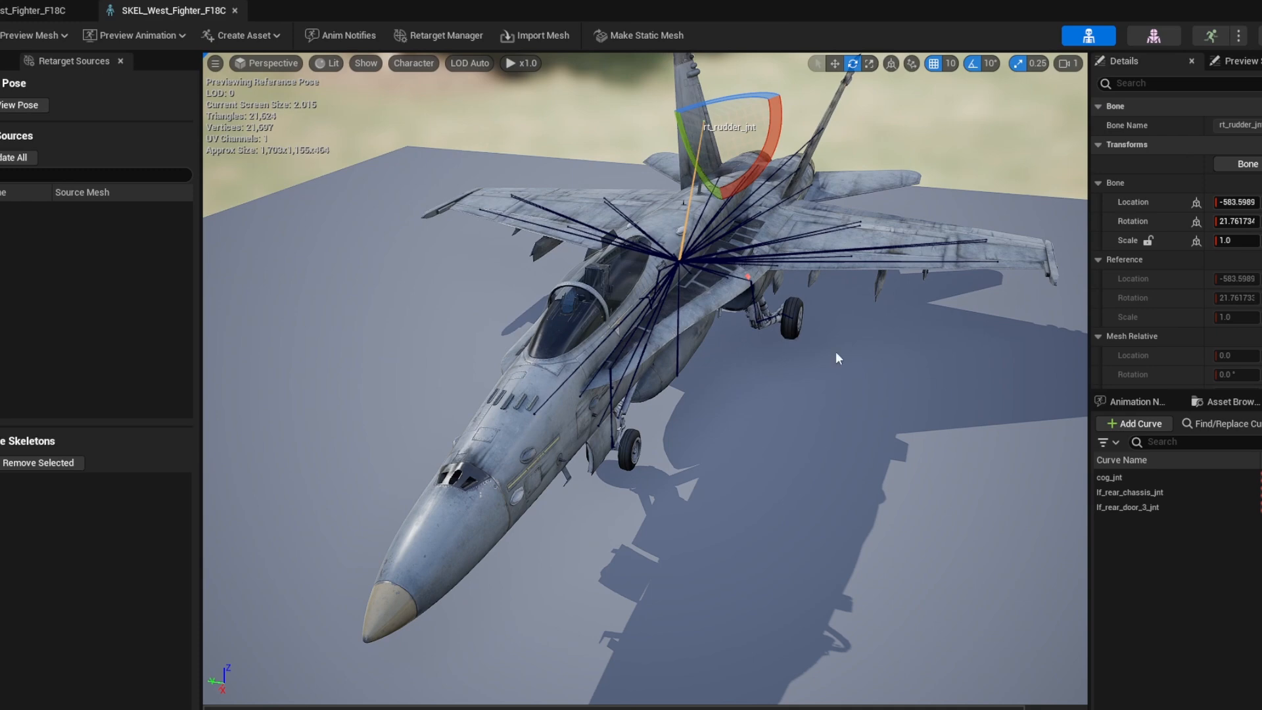
{"action": "left_click_drag", "start_coordinate": [959, 395], "coordinate": [802, 368], "text": "alt"}
{"action": "middle_click_drag", "start_coordinate": [838, 347], "coordinate": [526, 343], "text": "alt"}
{"action": "scroll", "coordinate": [838, 353], "scroll_direction": "up", "scroll_amount": 5}
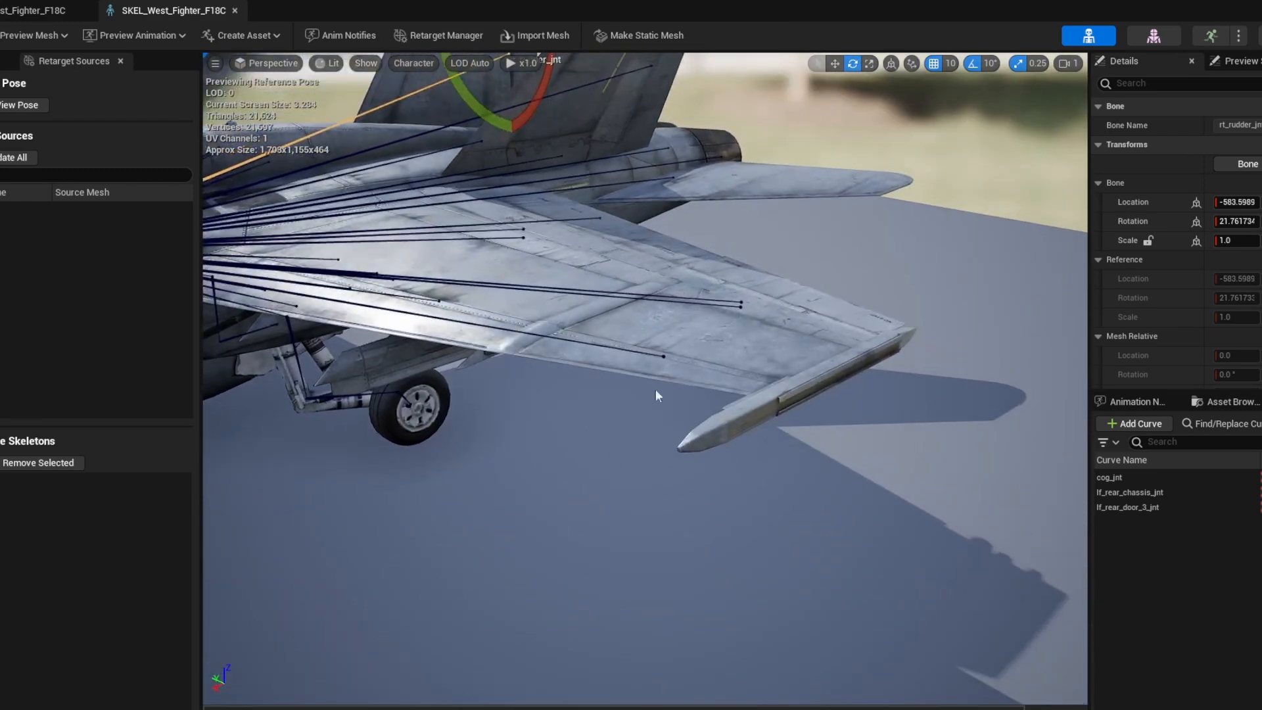
{"action": "left_click", "coordinate": [332, 64]}
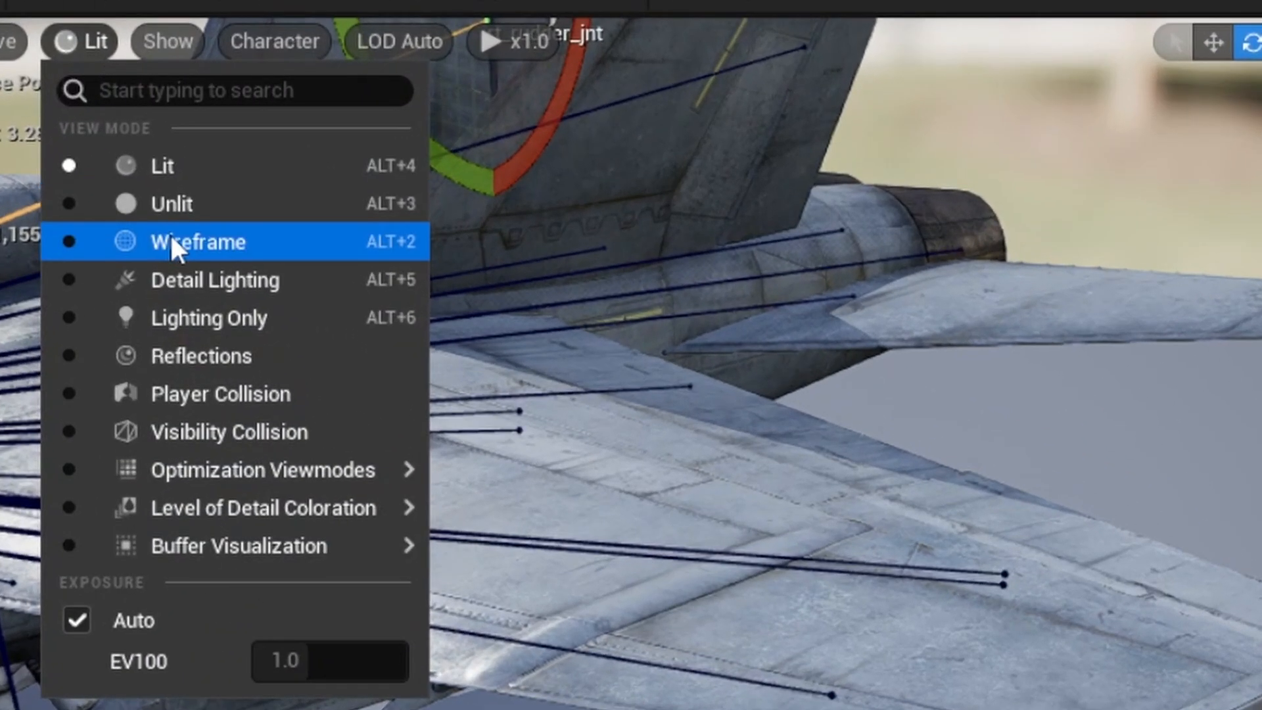
{"action": "left_click", "coordinate": [365, 154]}
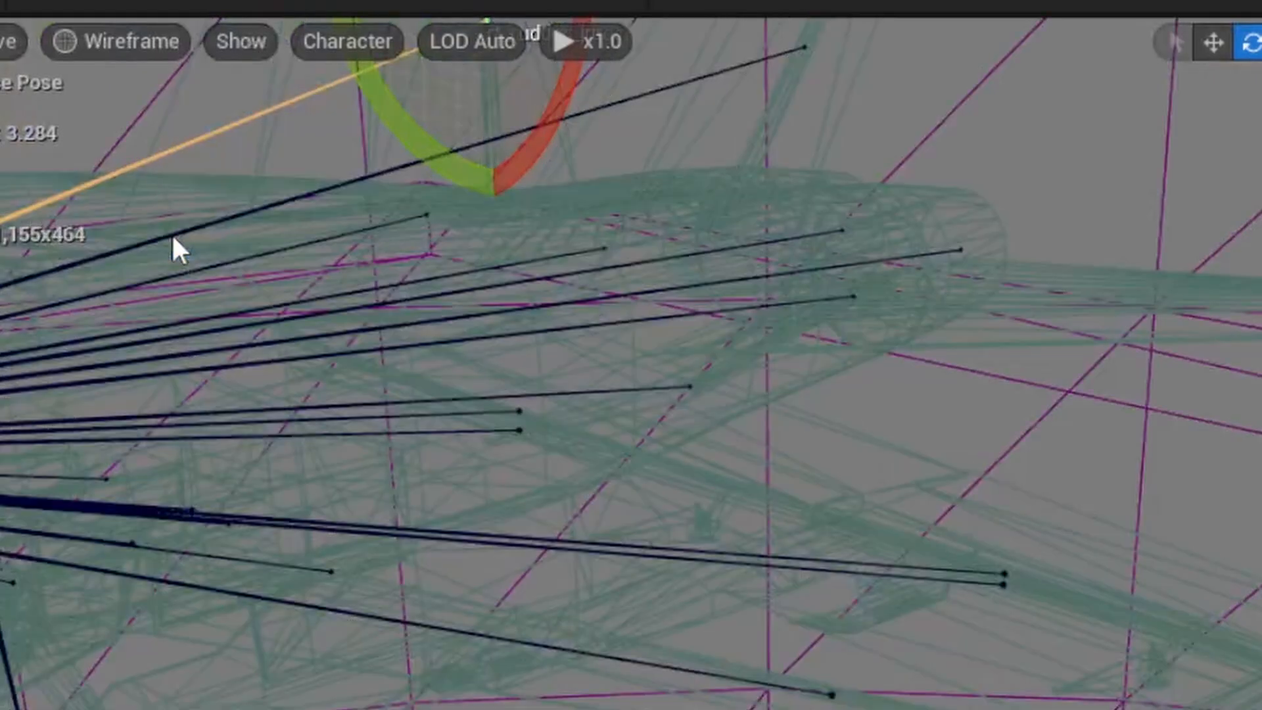
{"action": "right_click_drag", "start_coordinate": [631, 355], "coordinate": [743, 428]}
{"action": "middle_click_drag", "start_coordinate": [574, 562], "coordinate": [383, 608]}
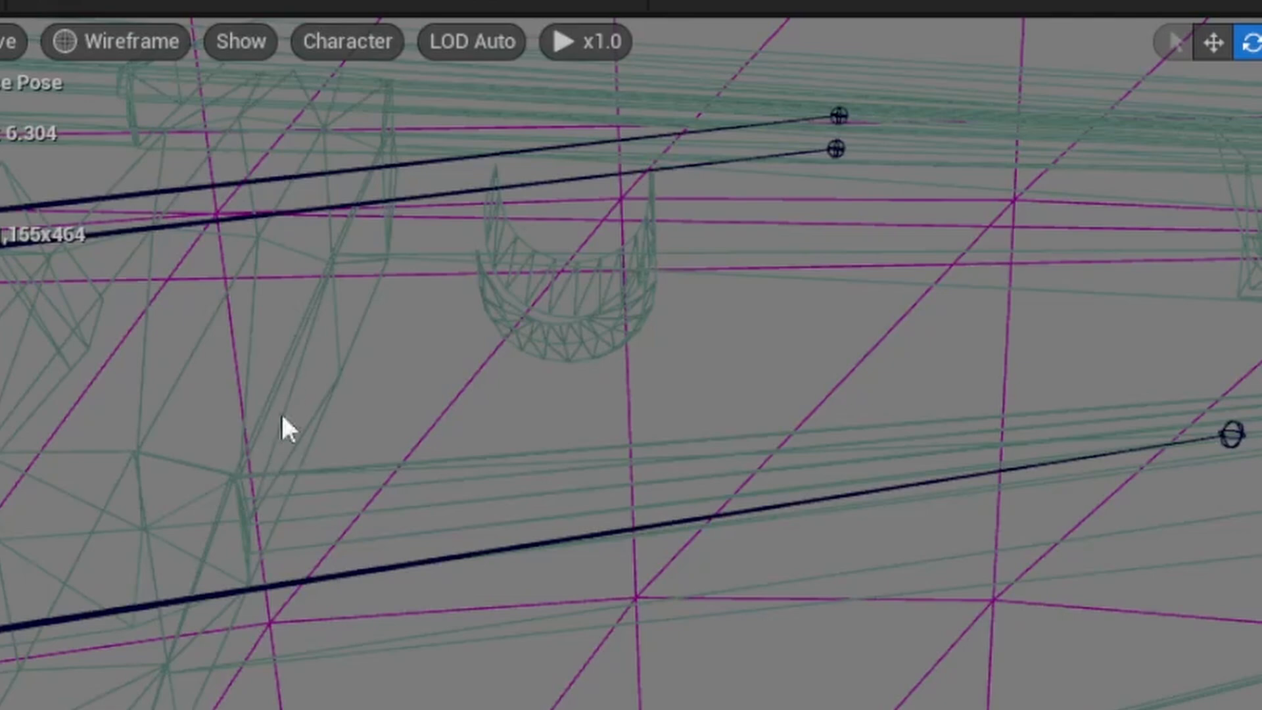
{"action": "right_click_drag", "start_coordinate": [431, 471], "coordinate": [884, 709]}
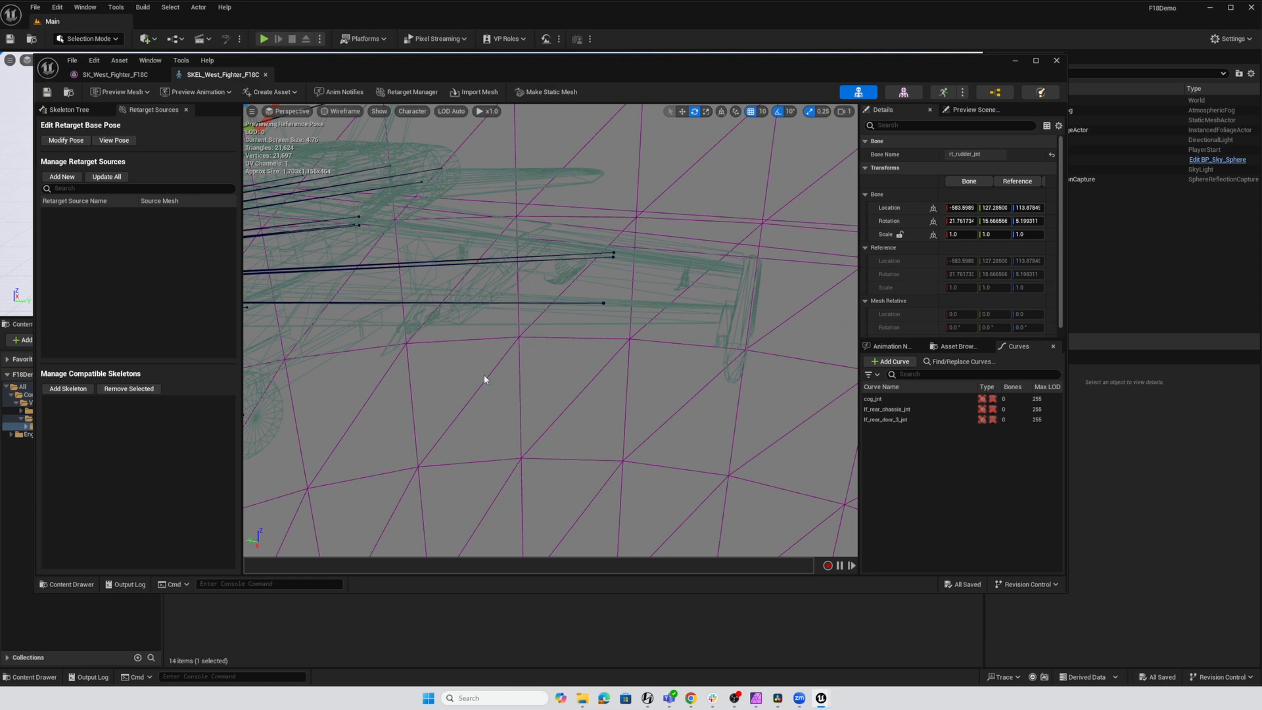
{"action": "right_click_drag", "start_coordinate": [484, 379], "coordinate": [453, 408], "text": "alt"}
{"action": "middle_click_drag", "start_coordinate": [454, 408], "coordinate": [676, 353]}
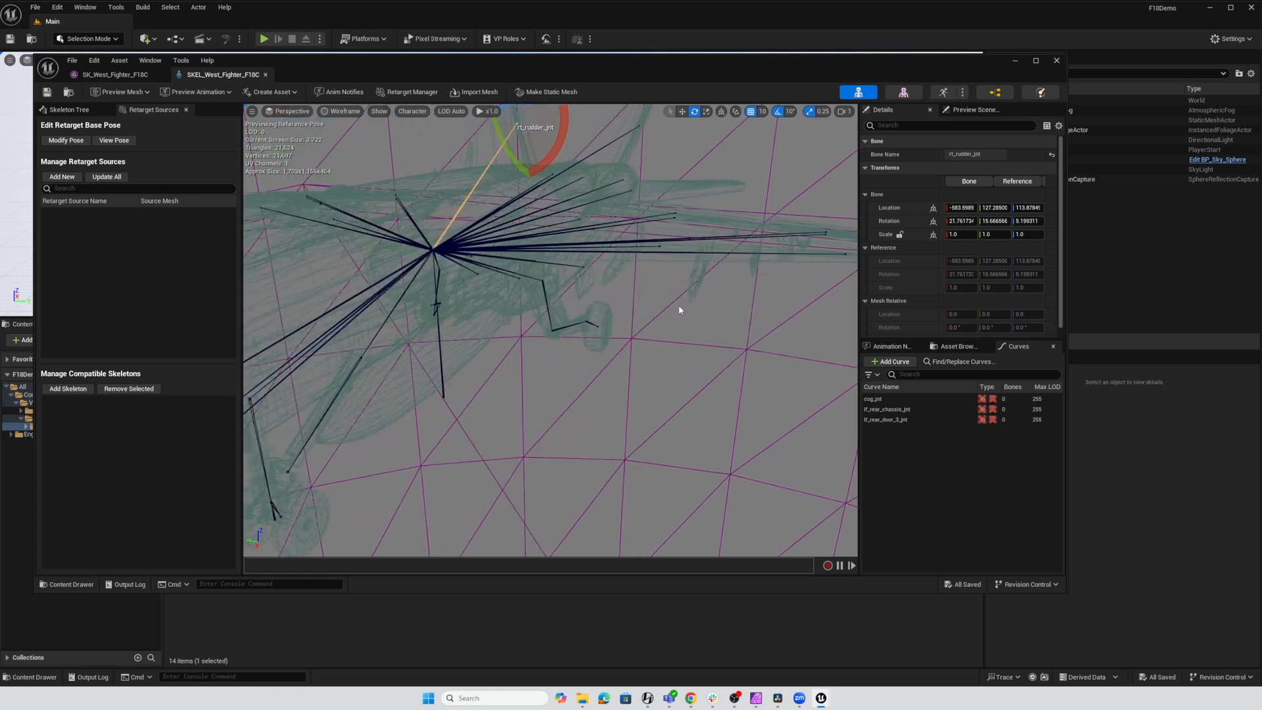
Restore the Lit view mode for the aircraft preview and close the skeleton editor window.
{"action": "left_click", "coordinate": [340, 111]}
{"action": "left_click", "coordinate": [339, 151]}
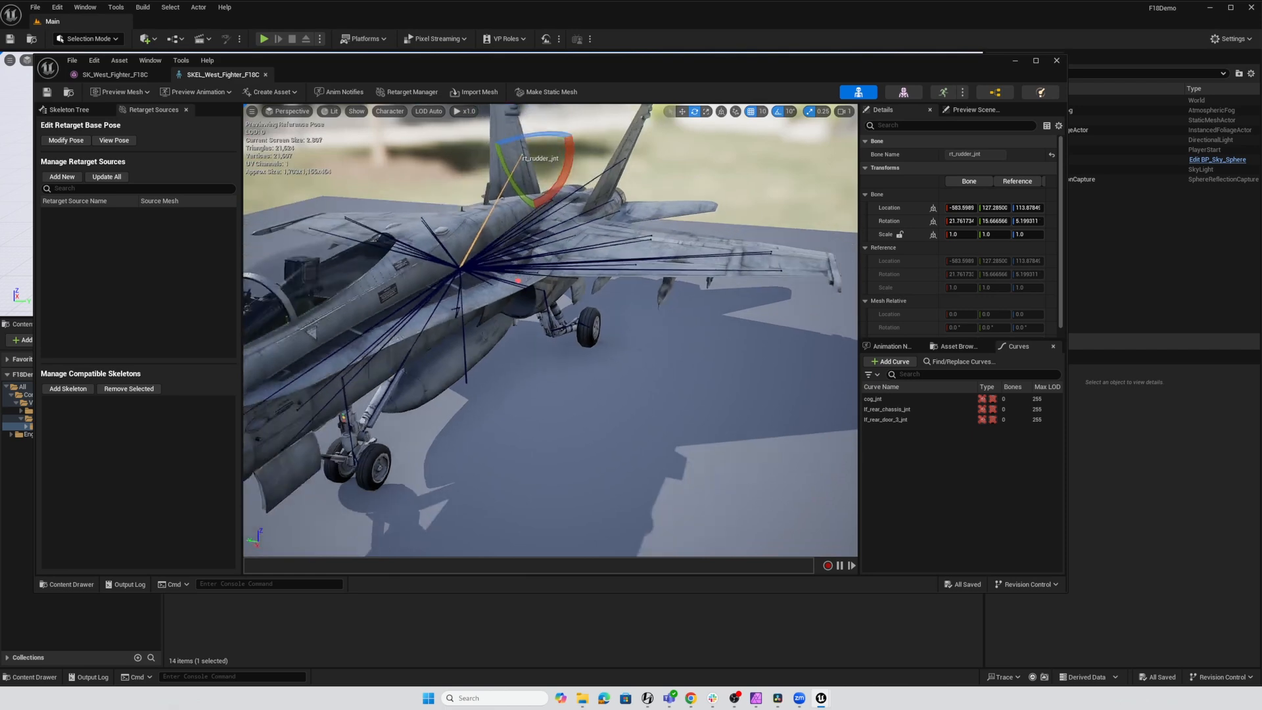
{"action": "right_click_drag", "start_coordinate": [625, 339], "coordinate": [593, 368], "text": "alt"}
{"action": "left_click_drag", "start_coordinate": [512, 451], "coordinate": [421, 402], "text": "alt"}
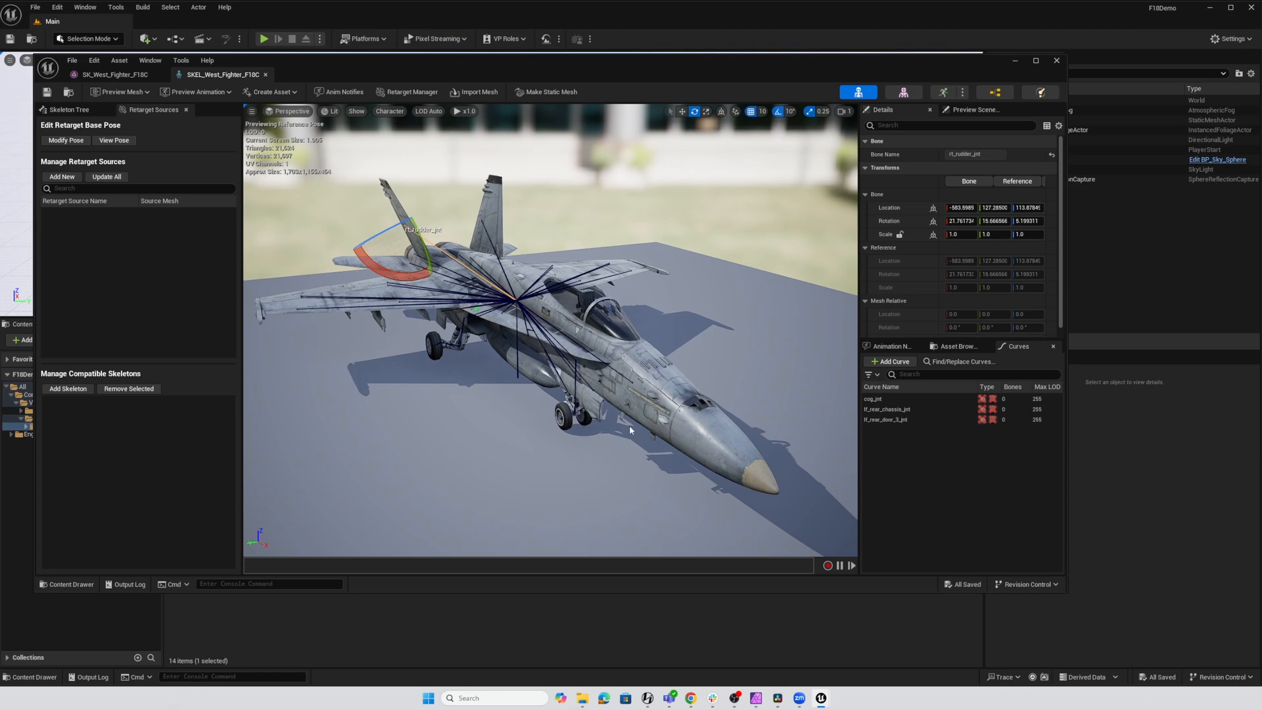
{"action": "left_click", "coordinate": [1056, 59]}
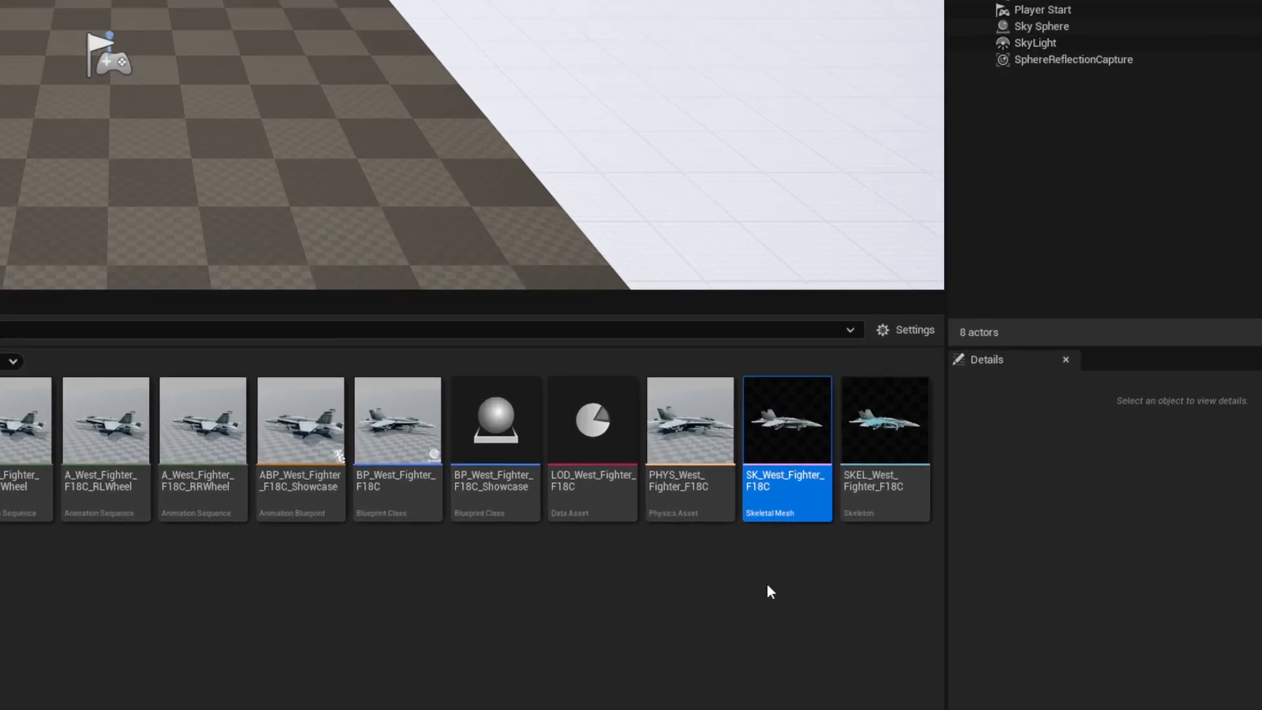
Duplicate the SK_West_Fighter_F18C skeletal mesh, name the copy SK_West_Fighter_F18C1_Folding and save it.
{"action": "key", "text": "ctrl+d"}
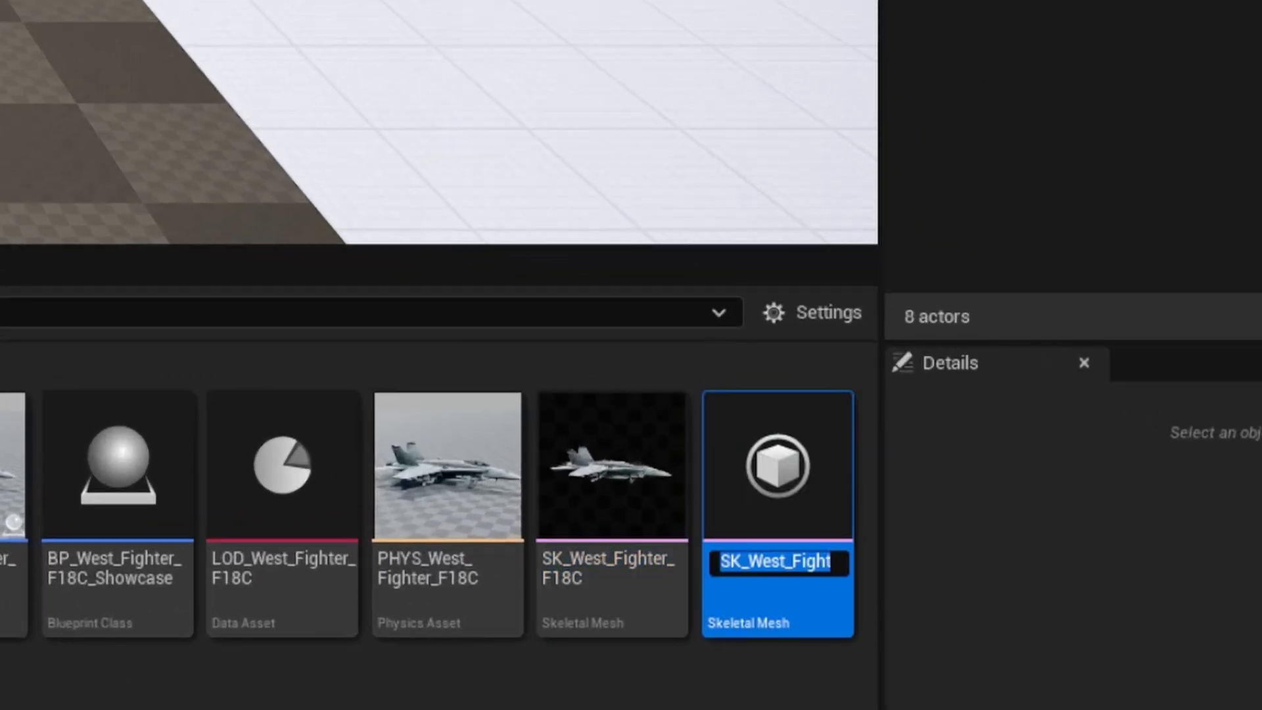
{"action": "key", "text": "End"}
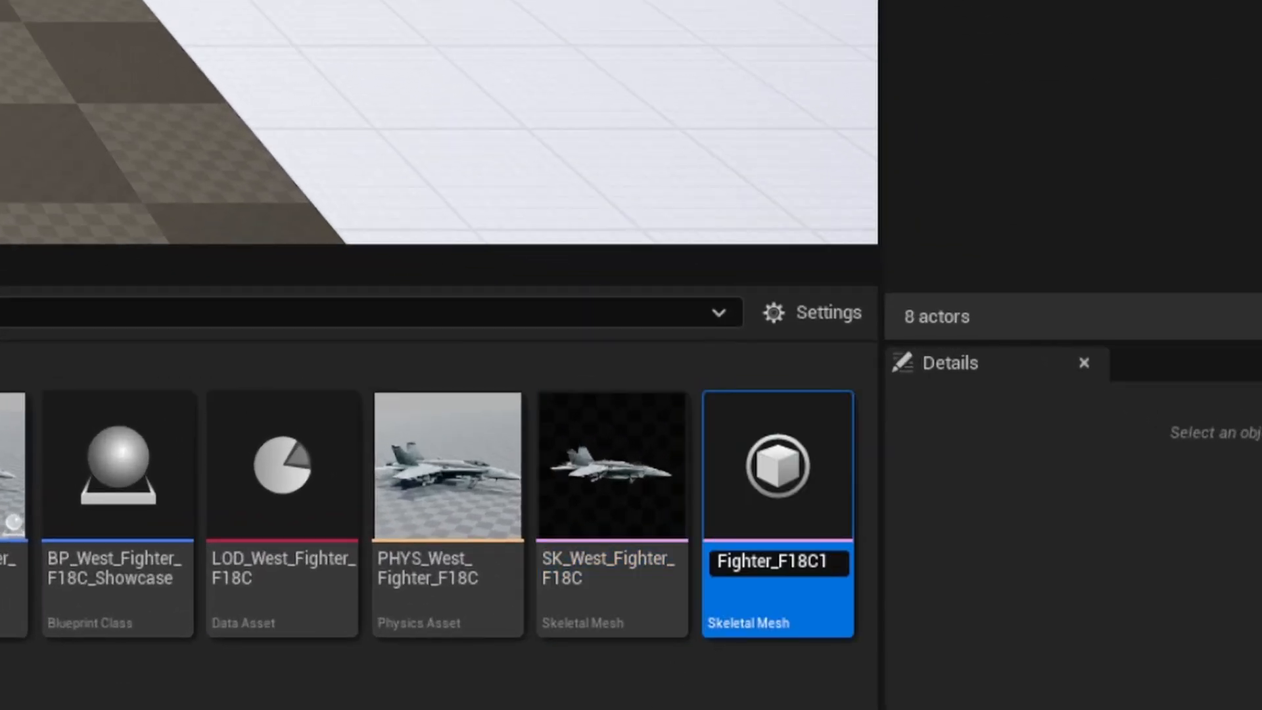
{"action": "type", "text": "_Folding"}
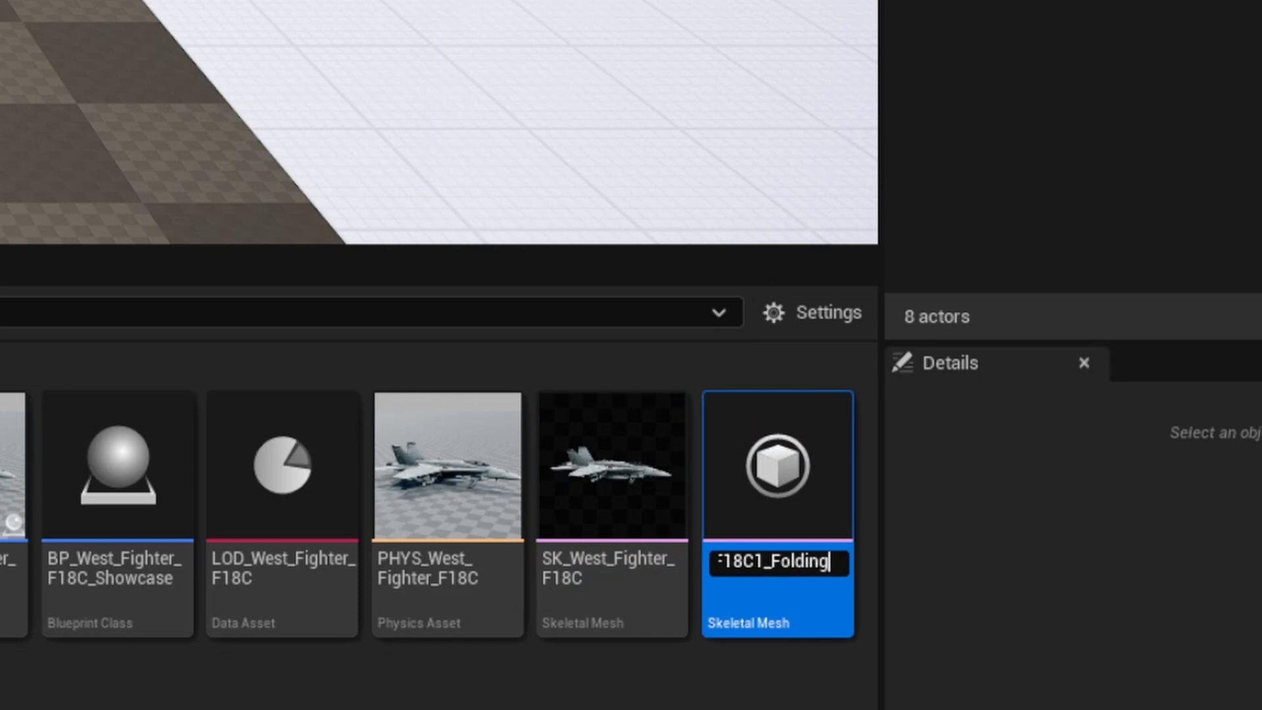
{"action": "key", "text": "Return"}
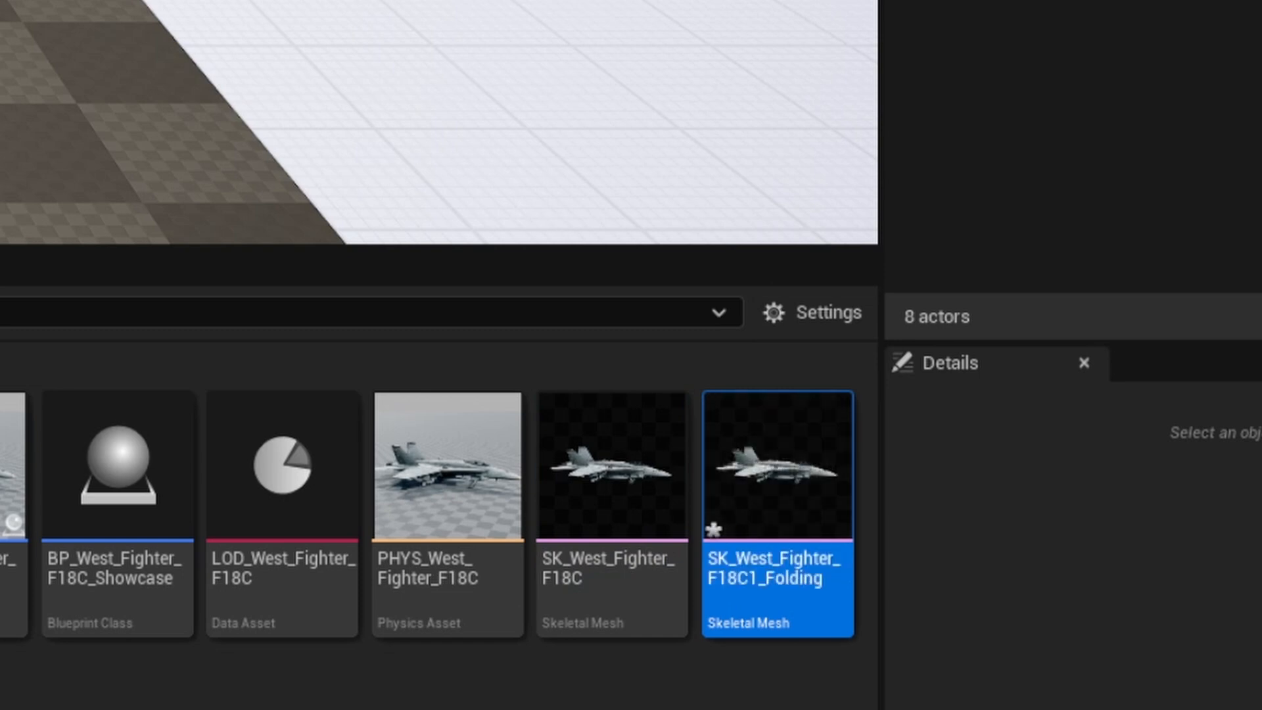
{"action": "key", "text": "ctrl+s"}
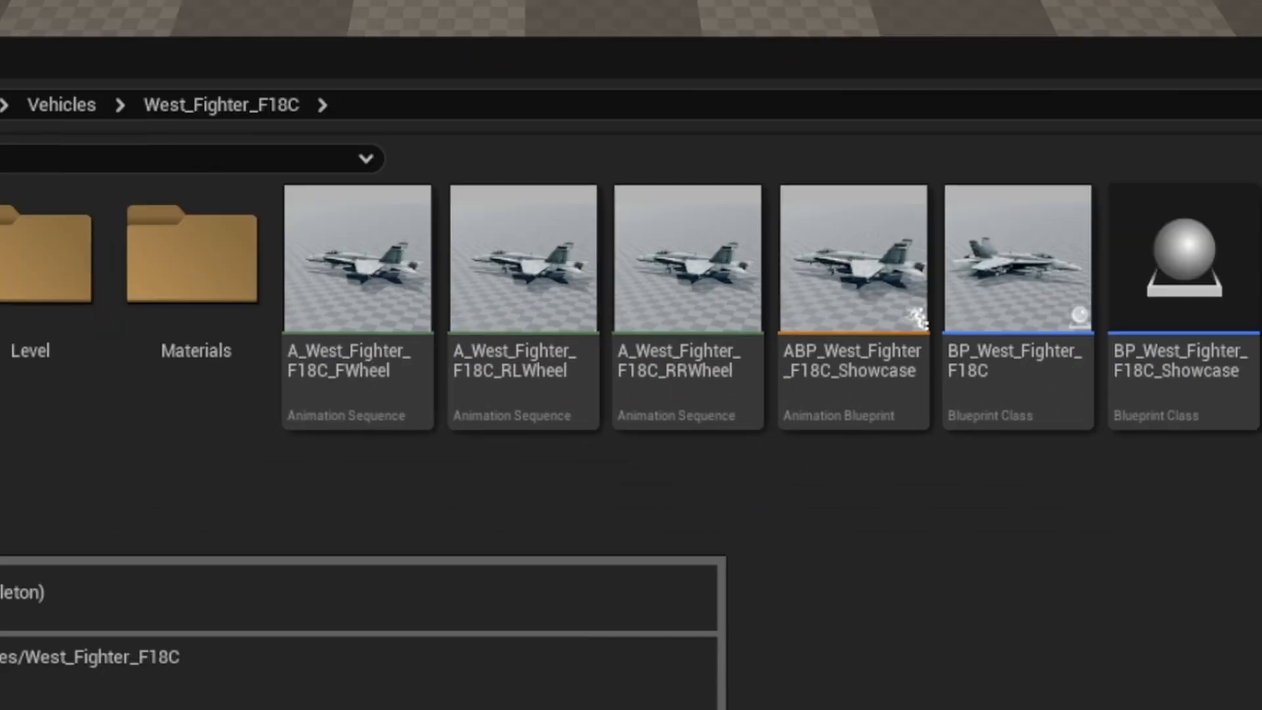
Duplicate the SKEL_West_Fighter_F18C skeleton and name the copy SKEL_West_Fighter_F18C_Folding.
{"action": "left_click", "coordinate": [171, 454]}
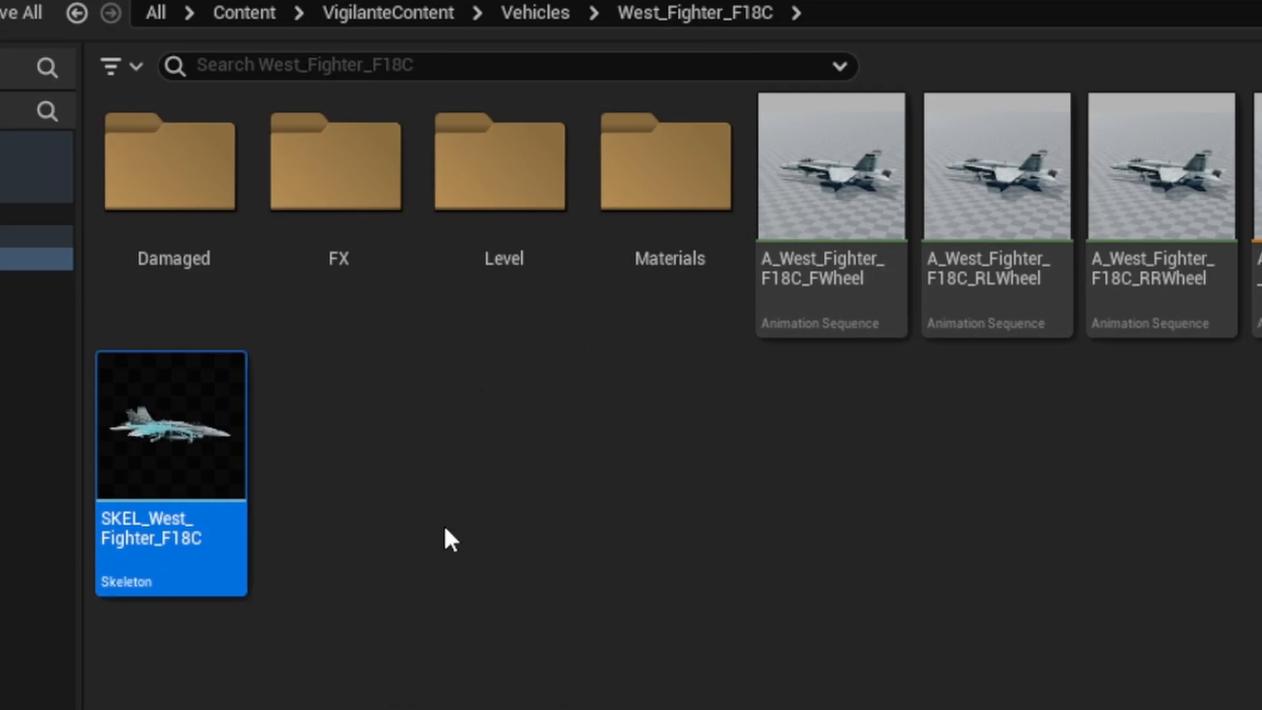
{"action": "key", "text": "ctrl+d"}
{"action": "key", "text": "End"}
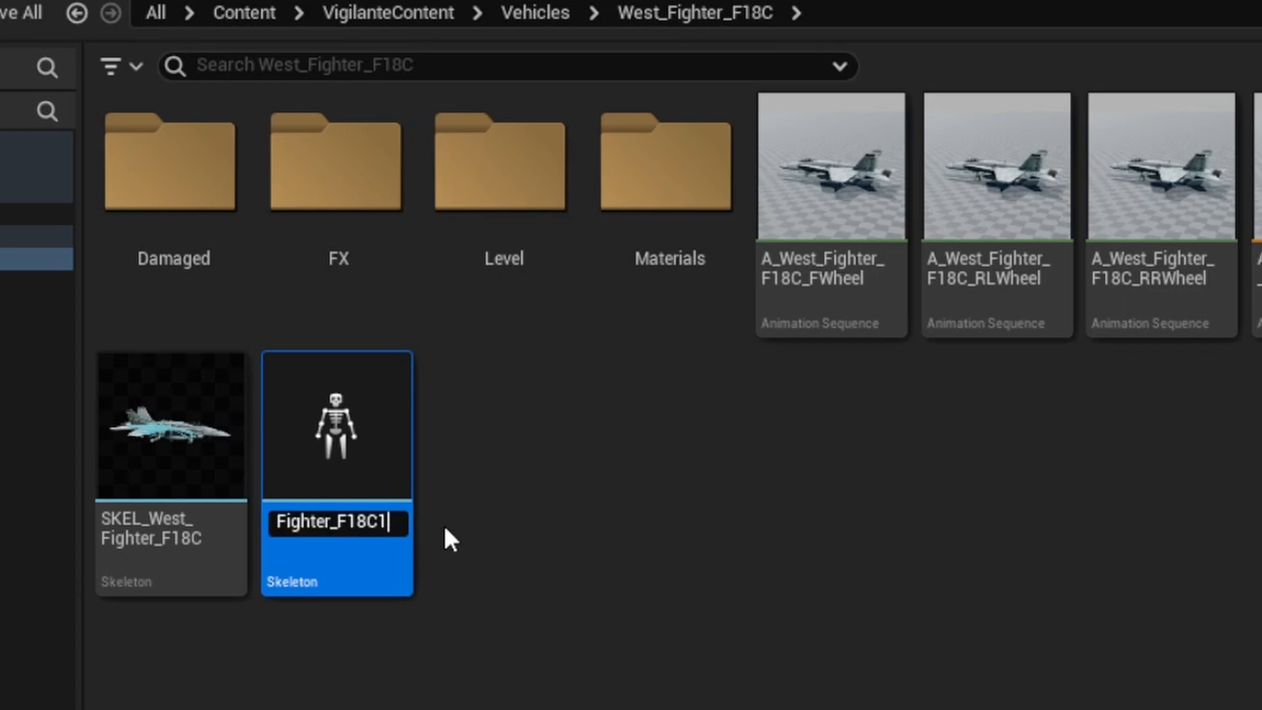
{"action": "type", "text": "_Folde"}
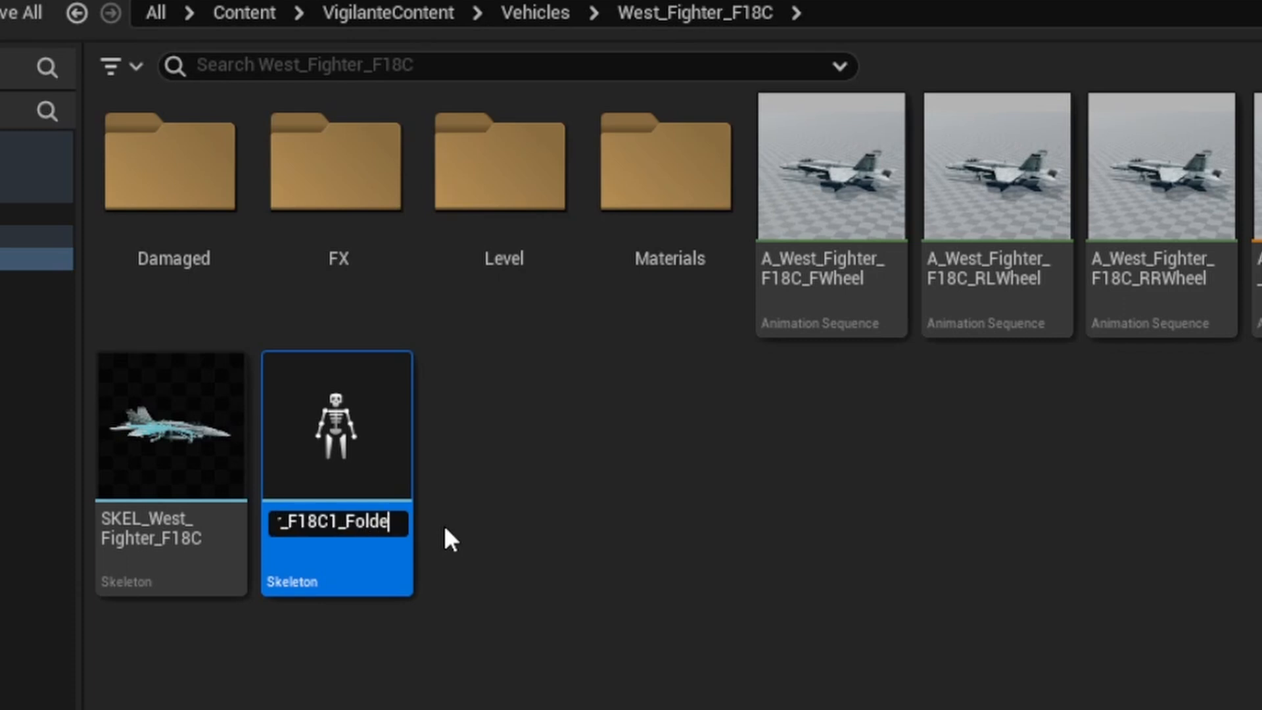
{"action": "key", "text": "BackSpace"}
{"action": "type", "text": "ing"}
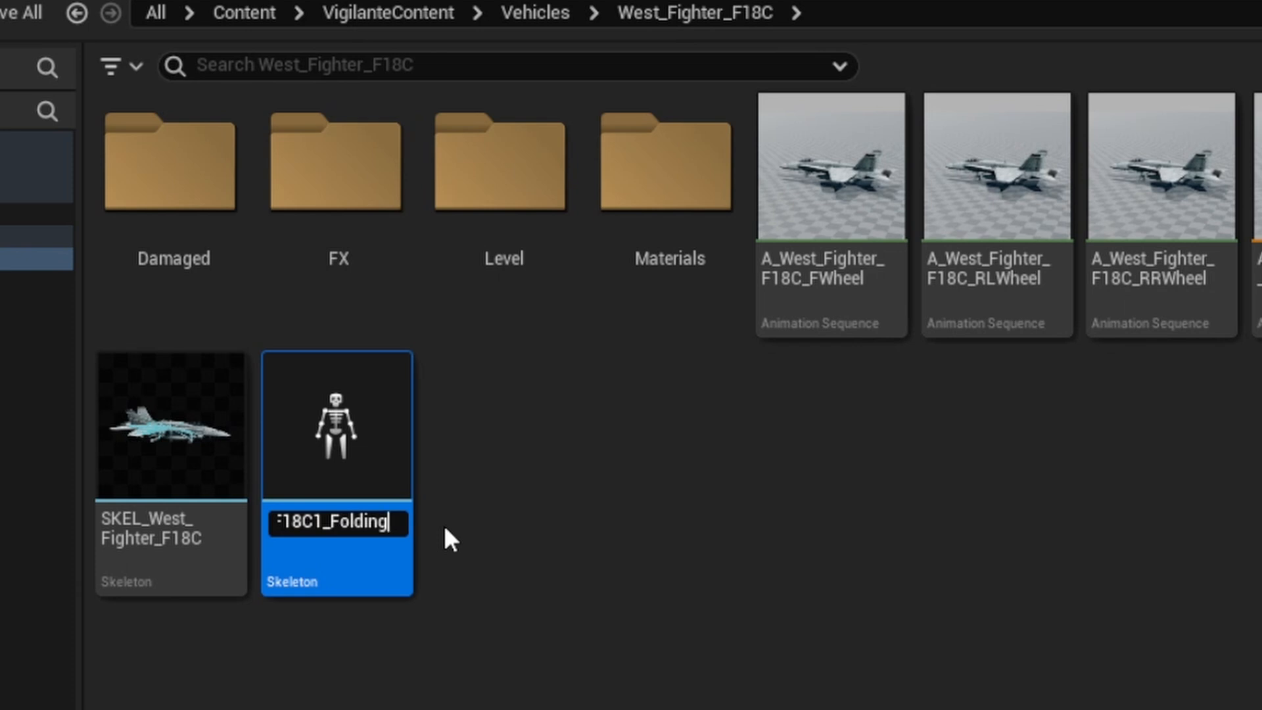
{"action": "key", "text": "Left"}
{"action": "key", "text": "Left"}
{"action": "key", "text": "Left"}
{"action": "key", "text": "Left"}
{"action": "key", "text": "Left"}
{"action": "key", "text": "Left"}
{"action": "key", "text": "Left"}
{"action": "key", "text": "Left"}
{"action": "key", "text": "Left"}
{"action": "key", "text": "Delete"}
{"action": "key", "text": "Return"}
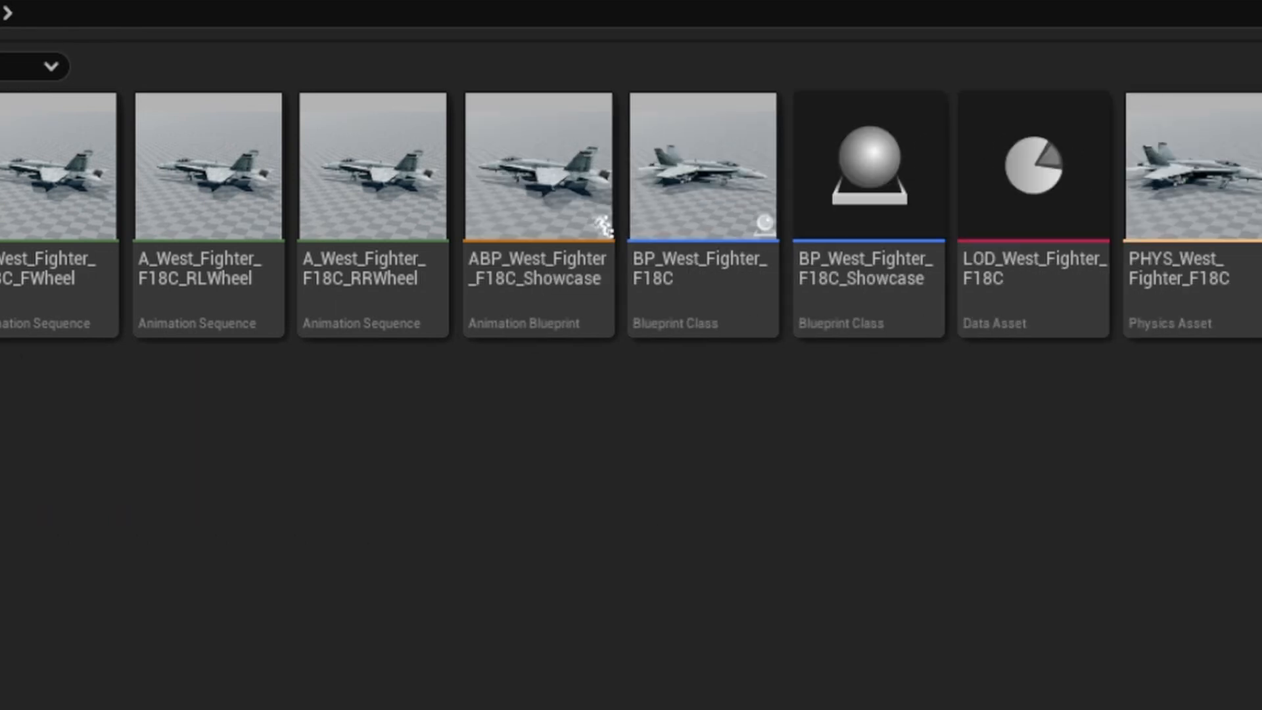
Rename the duplicated skeletal mesh to SK_West_Fighter_F18C_Folding by removing the extra 1 from its name.
{"action": "left_click", "coordinate": [724, 189]}
{"action": "key", "text": "F2"}
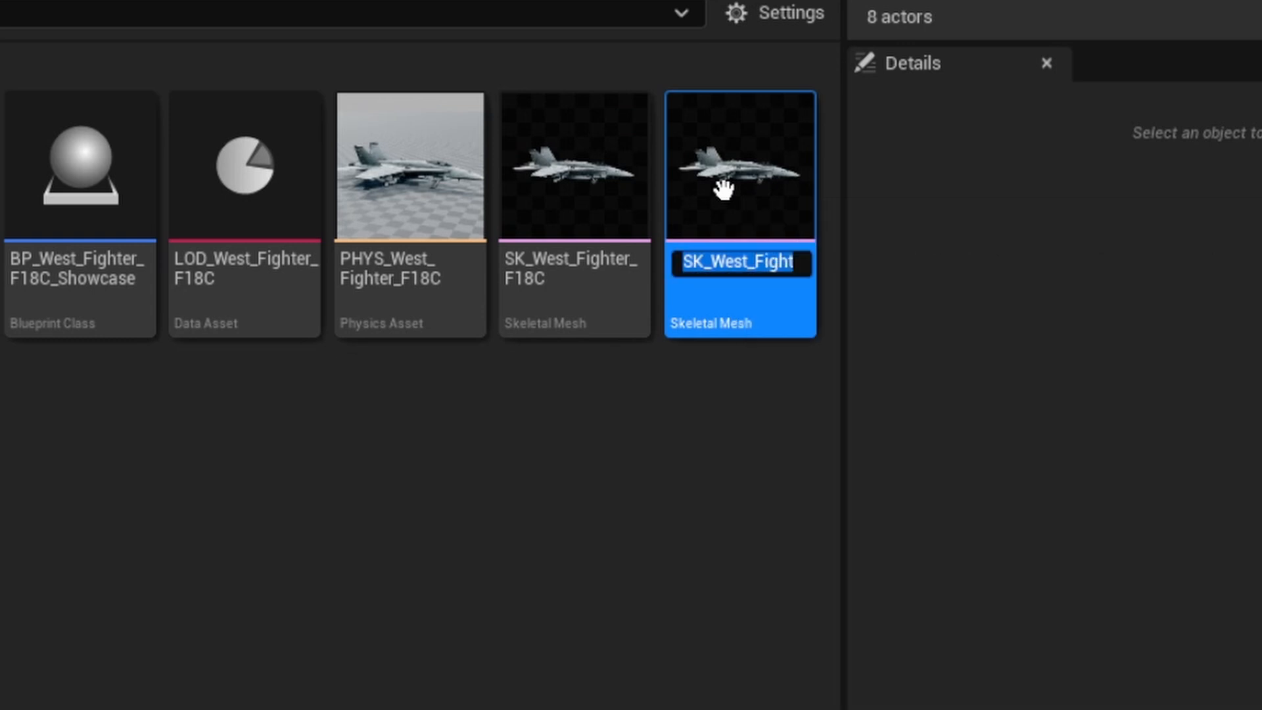
{"action": "left_click", "coordinate": [702, 270]}
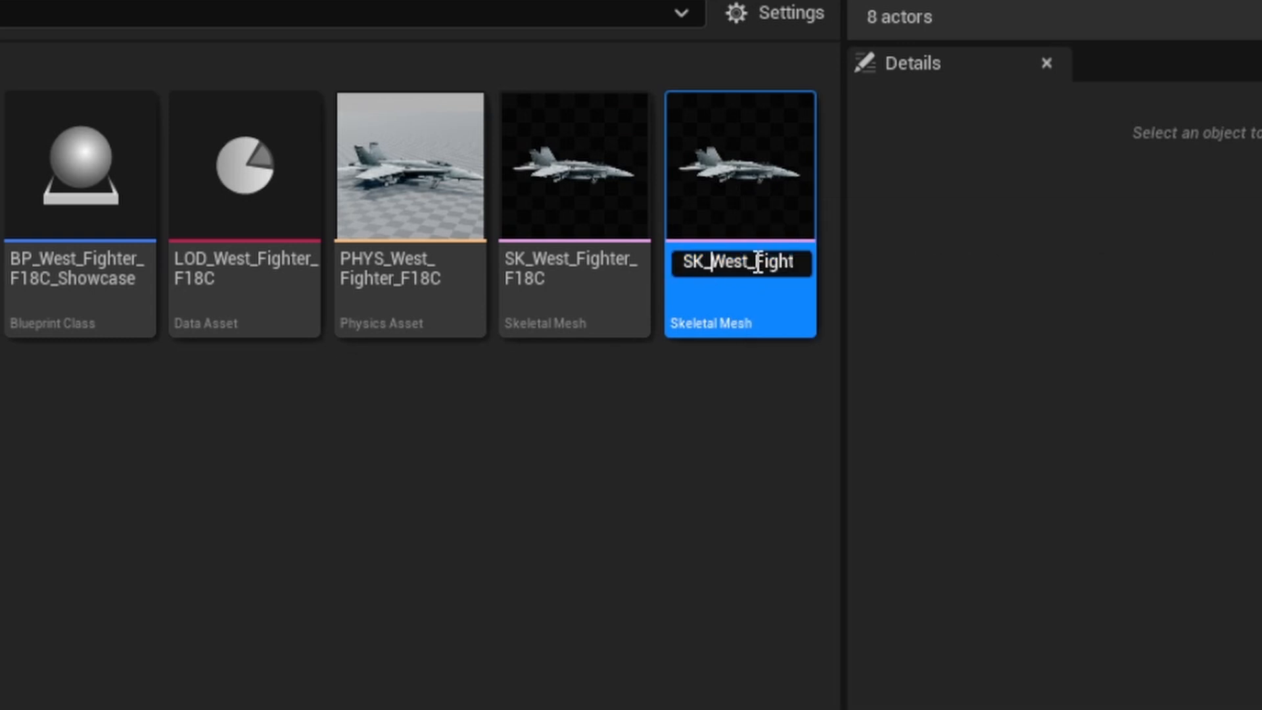
{"action": "key", "text": "Right"}
{"action": "key", "text": "Right"}
{"action": "key", "text": "Right"}
{"action": "key", "text": "Right"}
{"action": "key", "text": "Right"}
{"action": "key", "text": "Right"}
{"action": "key", "text": "Right"}
{"action": "key", "text": "Right"}
{"action": "key", "text": "Right"}
{"action": "key", "text": "Right"}
{"action": "key", "text": "Right"}
{"action": "key", "text": "Right"}
{"action": "key", "text": "Right"}
{"action": "key", "text": "Right"}
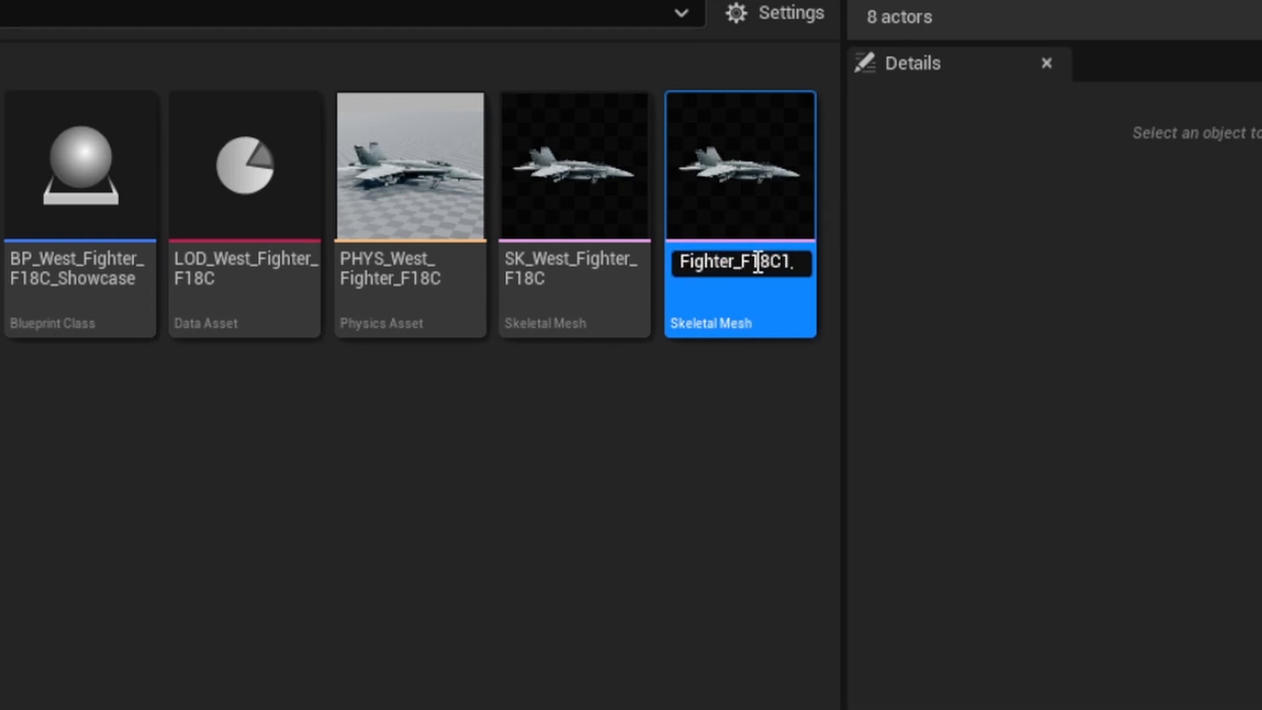
{"action": "key", "text": "BackSpace"}
{"action": "key", "text": "Return"}
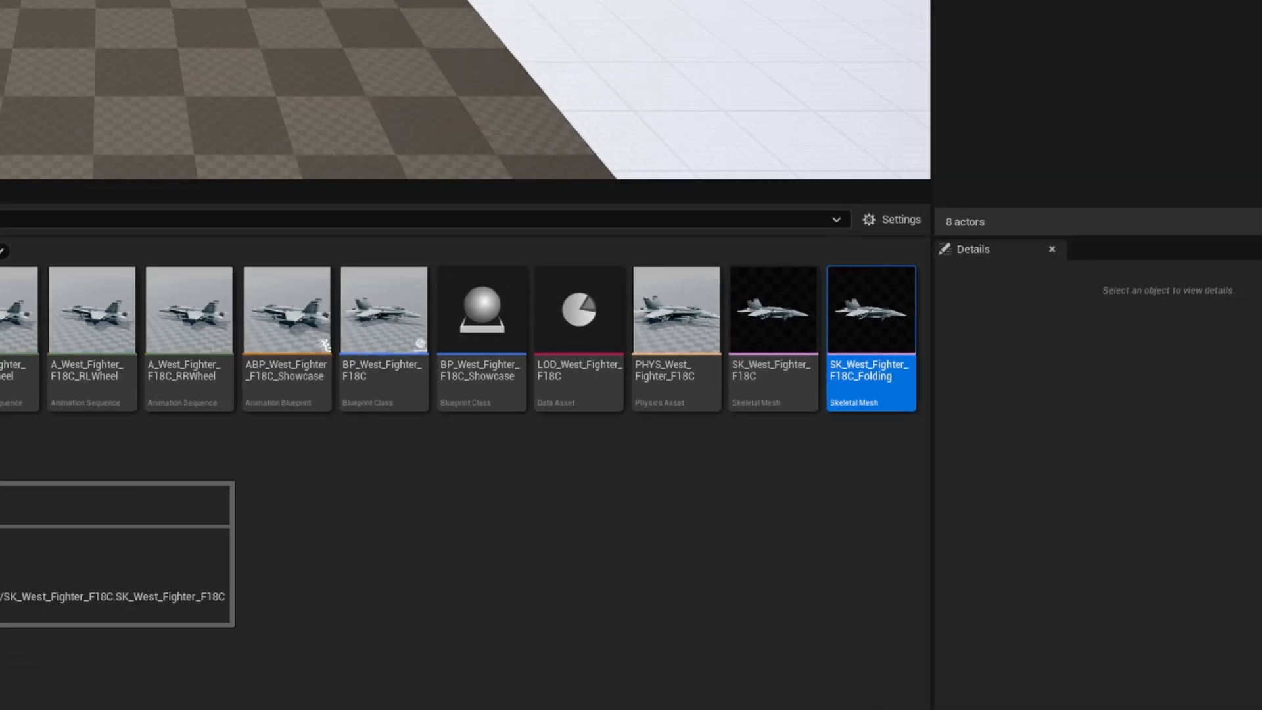
Save the SKEL_West_Fighter_F18C_Folding skeleton and review the original and folding assets in the folder.
{"action": "left_click", "coordinate": [254, 491]}
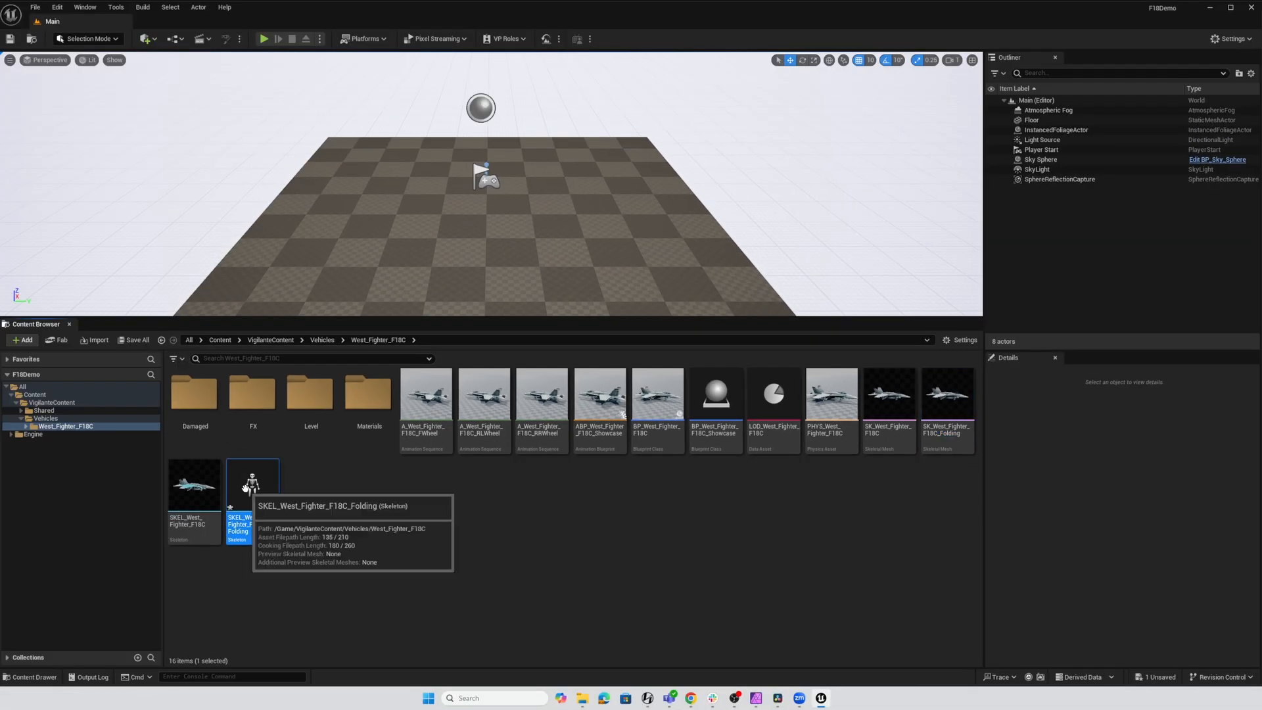
{"action": "key", "text": "ctrl+s"}
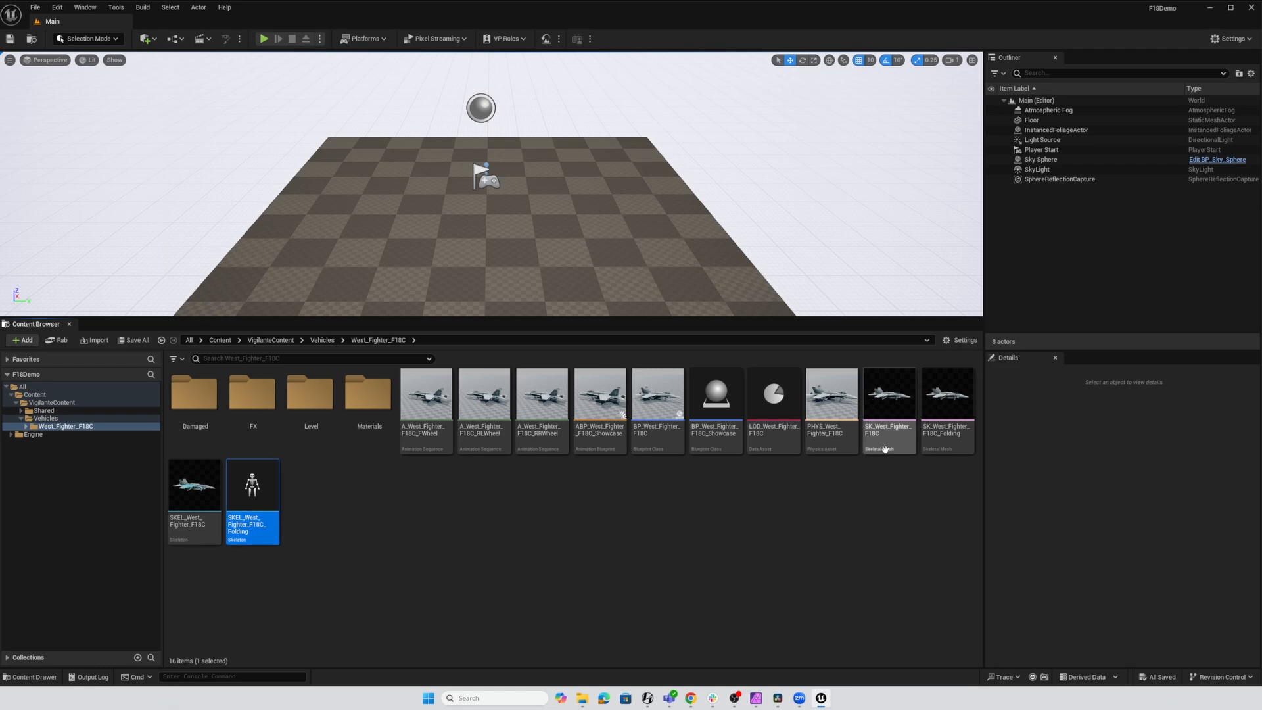
{"action": "left_click", "coordinate": [951, 409]}
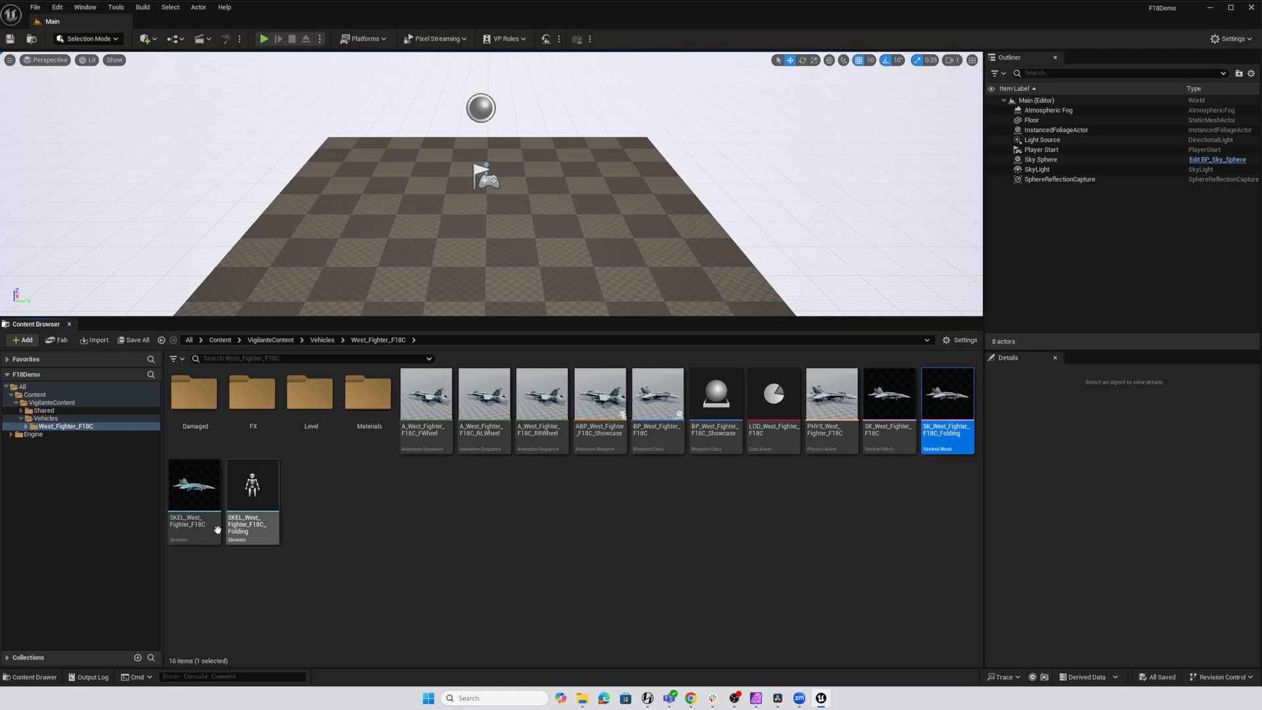
{"action": "left_click", "coordinate": [186, 495]}
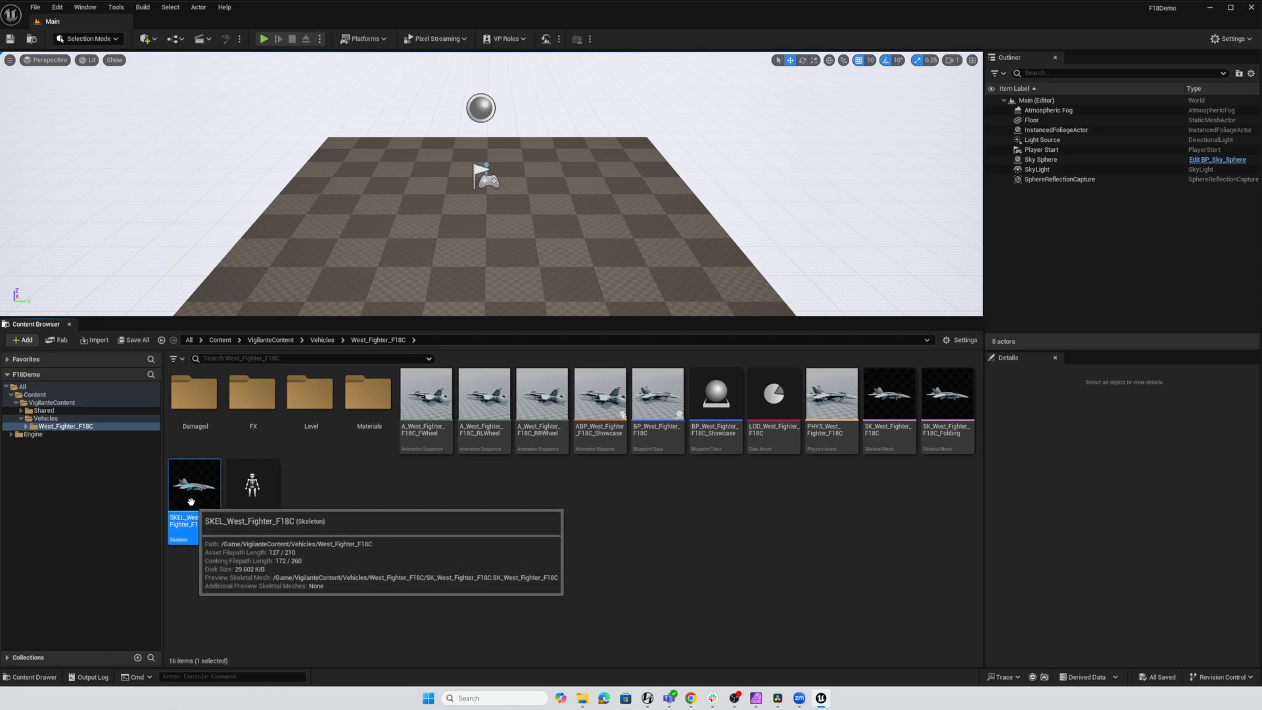
{"action": "left_click", "coordinate": [886, 410]}
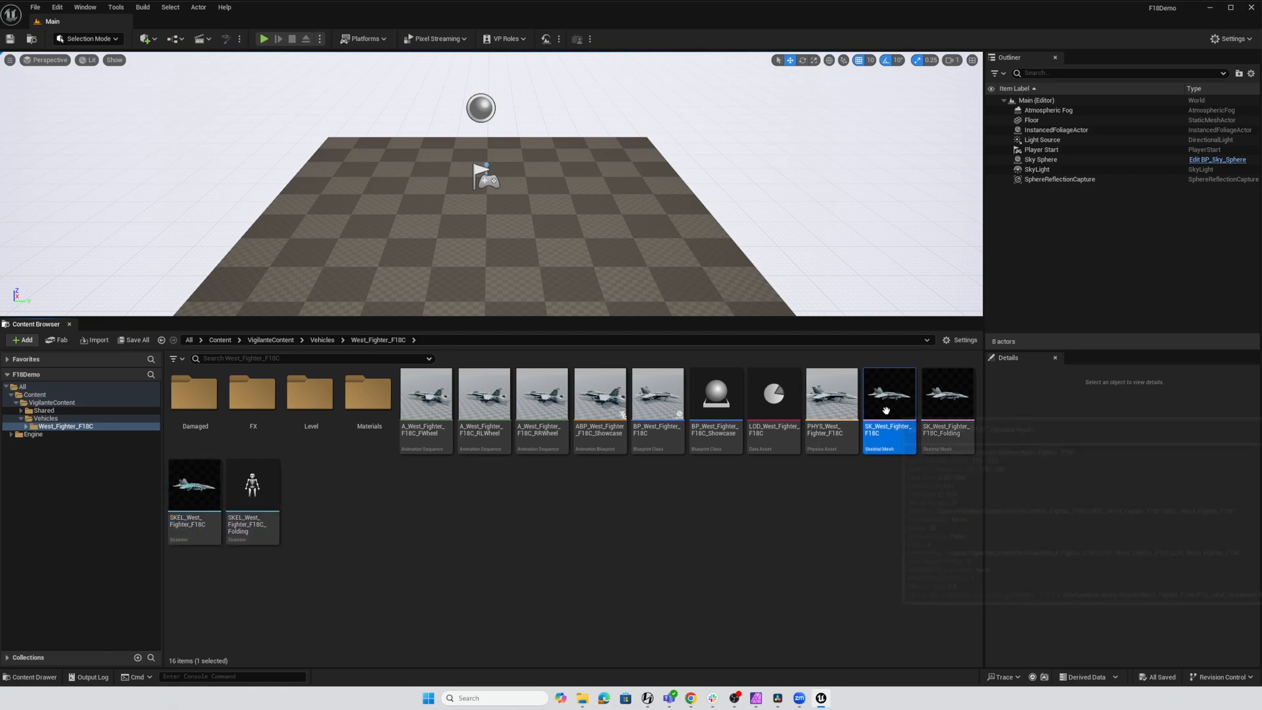
Assign the SKEL_West_Fighter_F18C_Folding skeleton to the SK_West_Fighter_F18C_Folding mesh, checking the bone mapping down to the end of the list.
{"action": "right_click", "coordinate": [949, 403]}
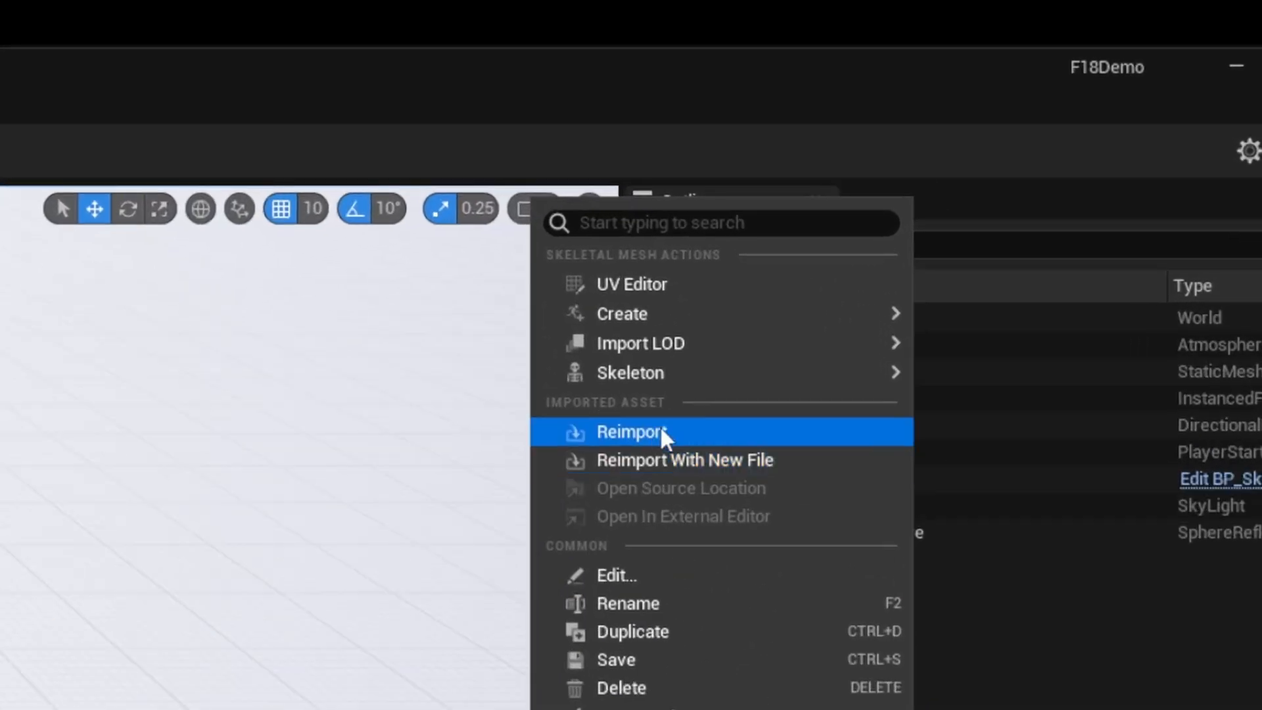
{"action": "mouse_move", "coordinate": [655, 372]}
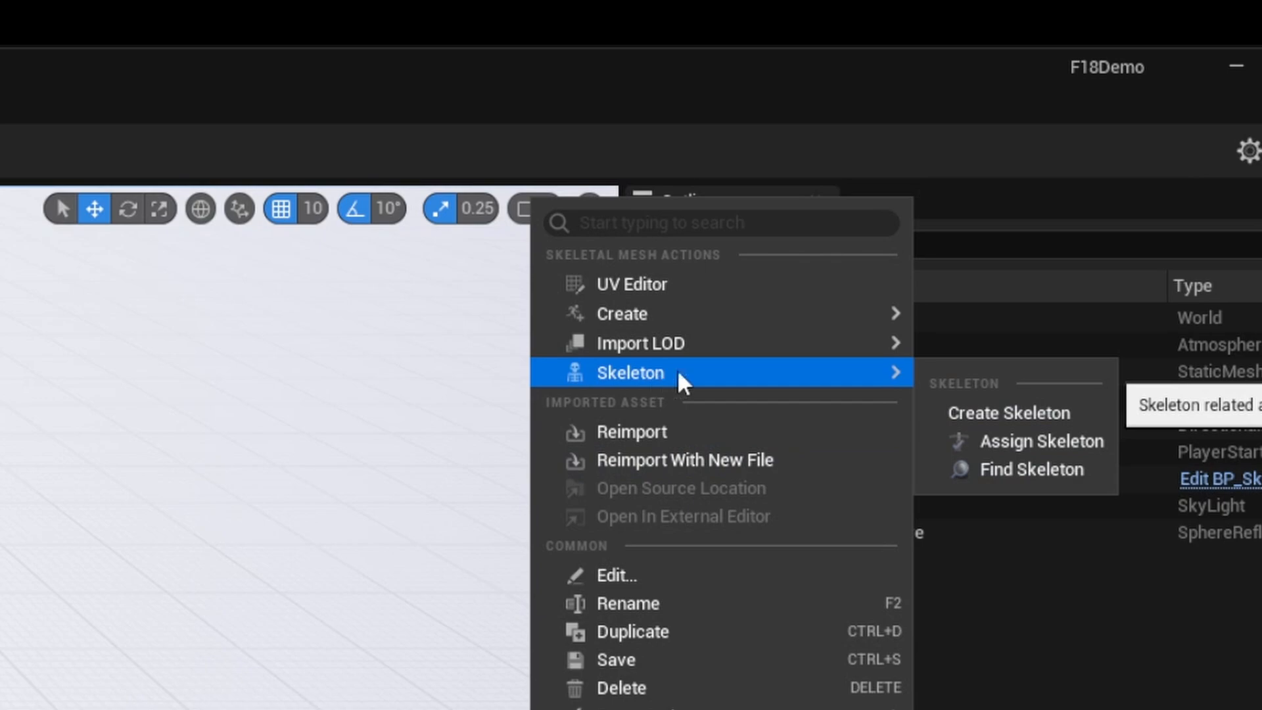
{"action": "left_click", "coordinate": [1010, 442]}
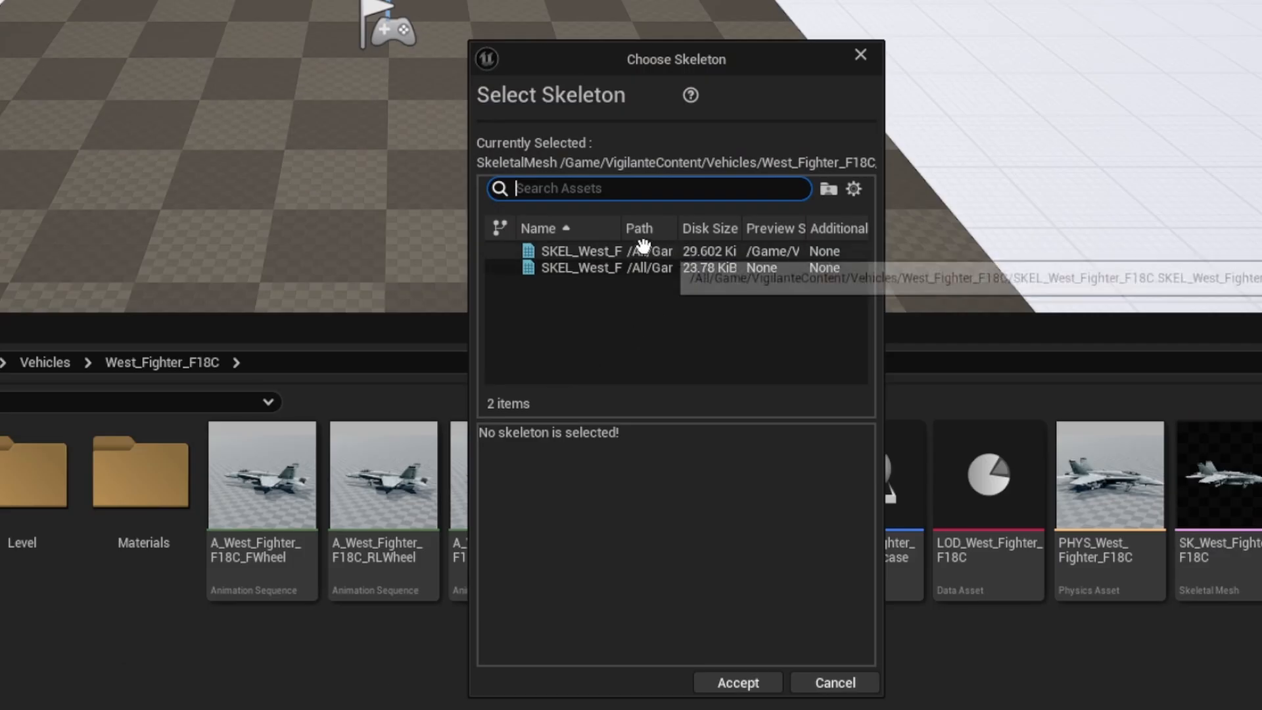
{"action": "left_click_drag", "start_coordinate": [621, 228], "coordinate": [766, 229]}
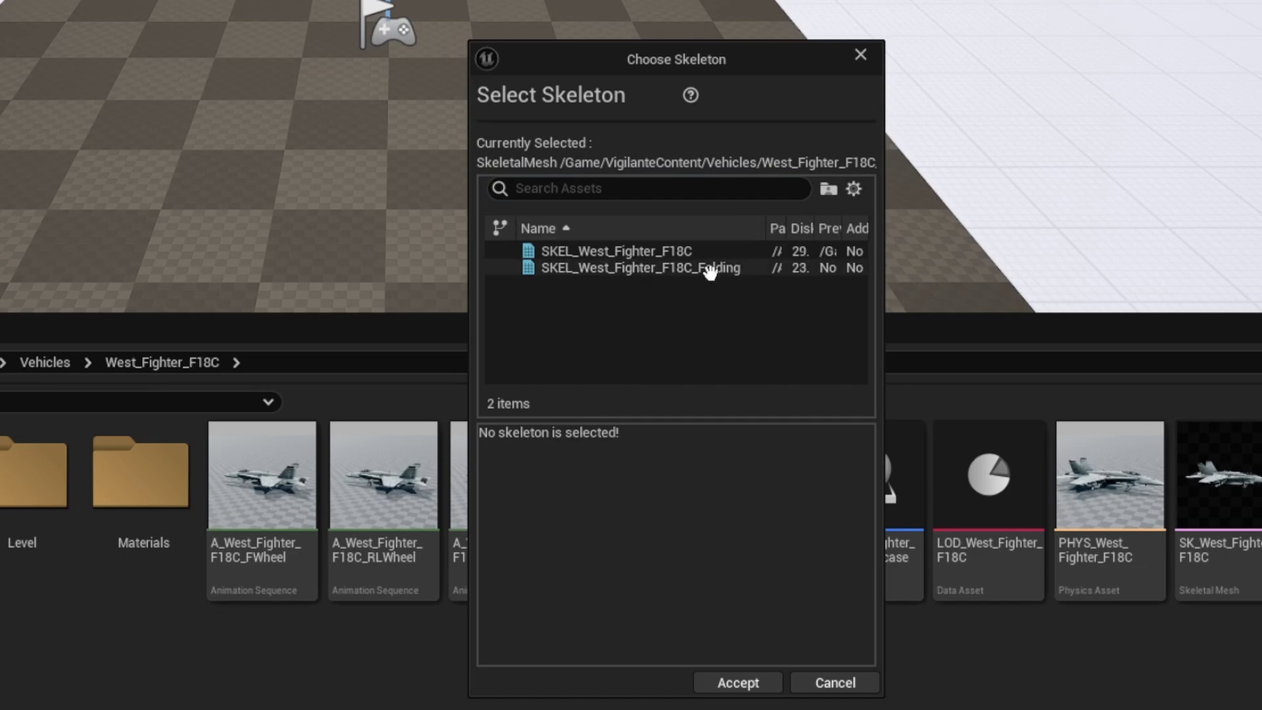
{"action": "left_click", "coordinate": [660, 270]}
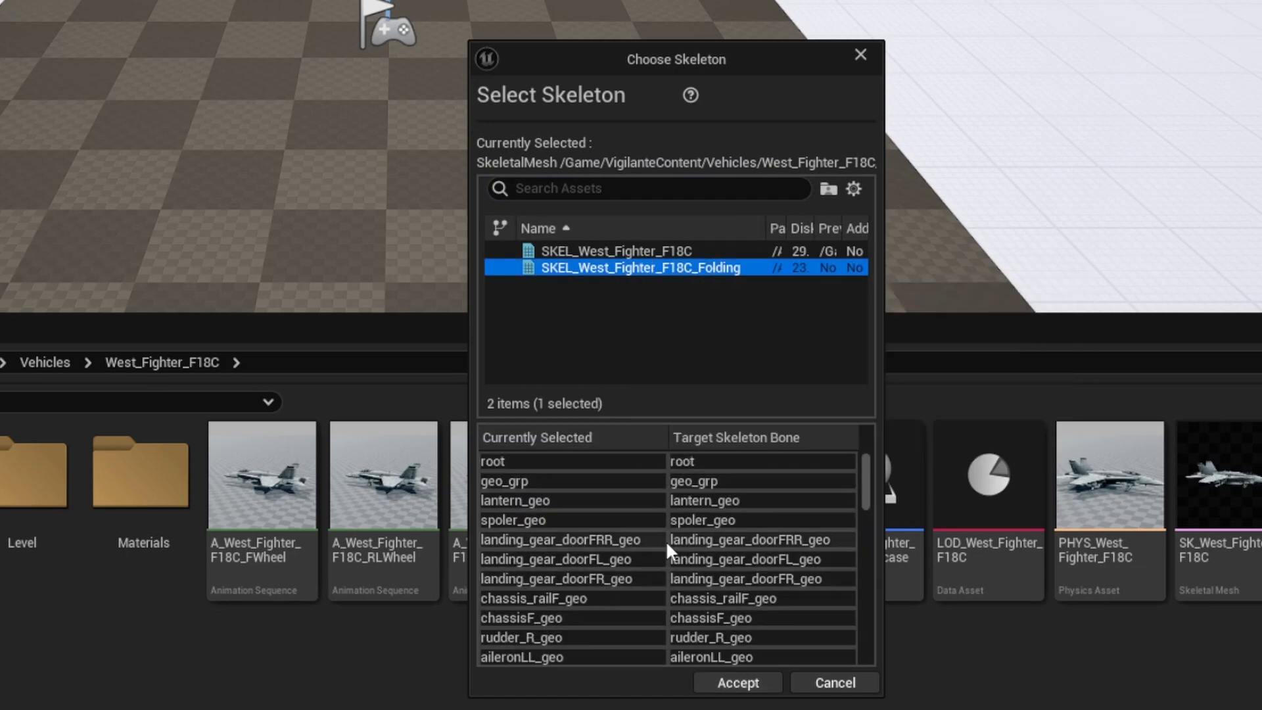
{"action": "left_click_drag", "start_coordinate": [862, 490], "coordinate": [864, 649]}
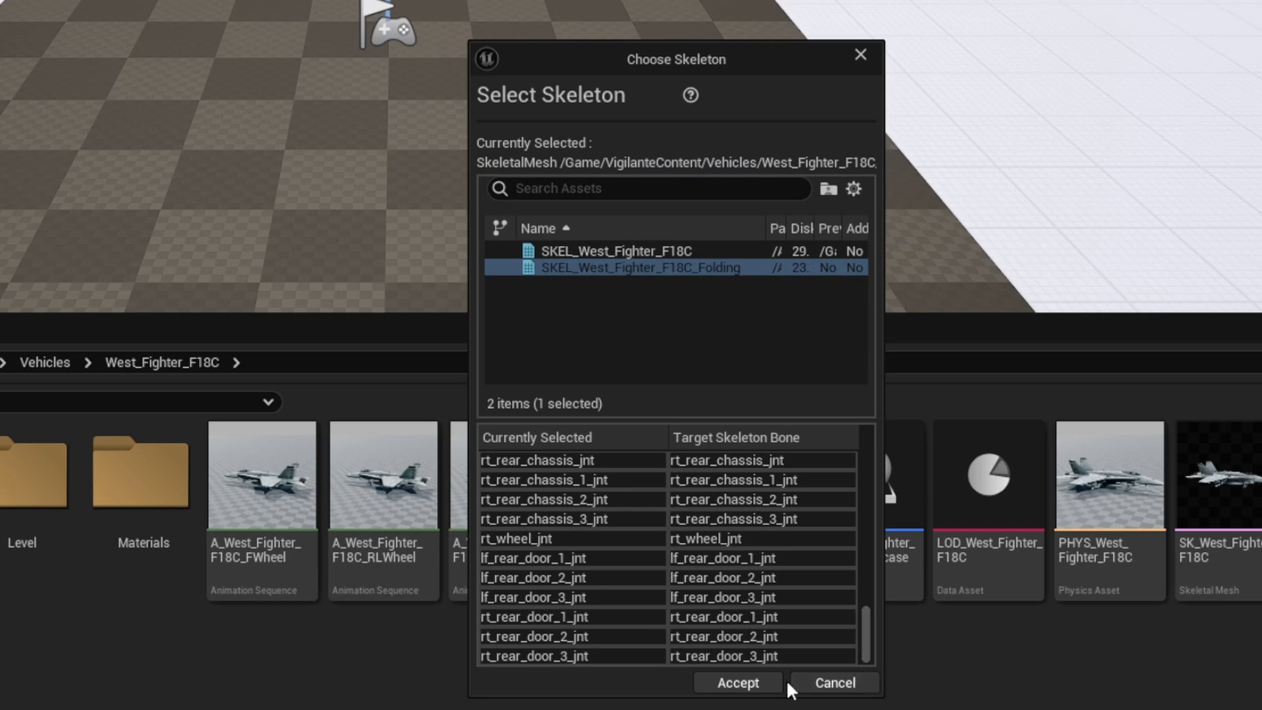
{"action": "left_click", "coordinate": [758, 680]}
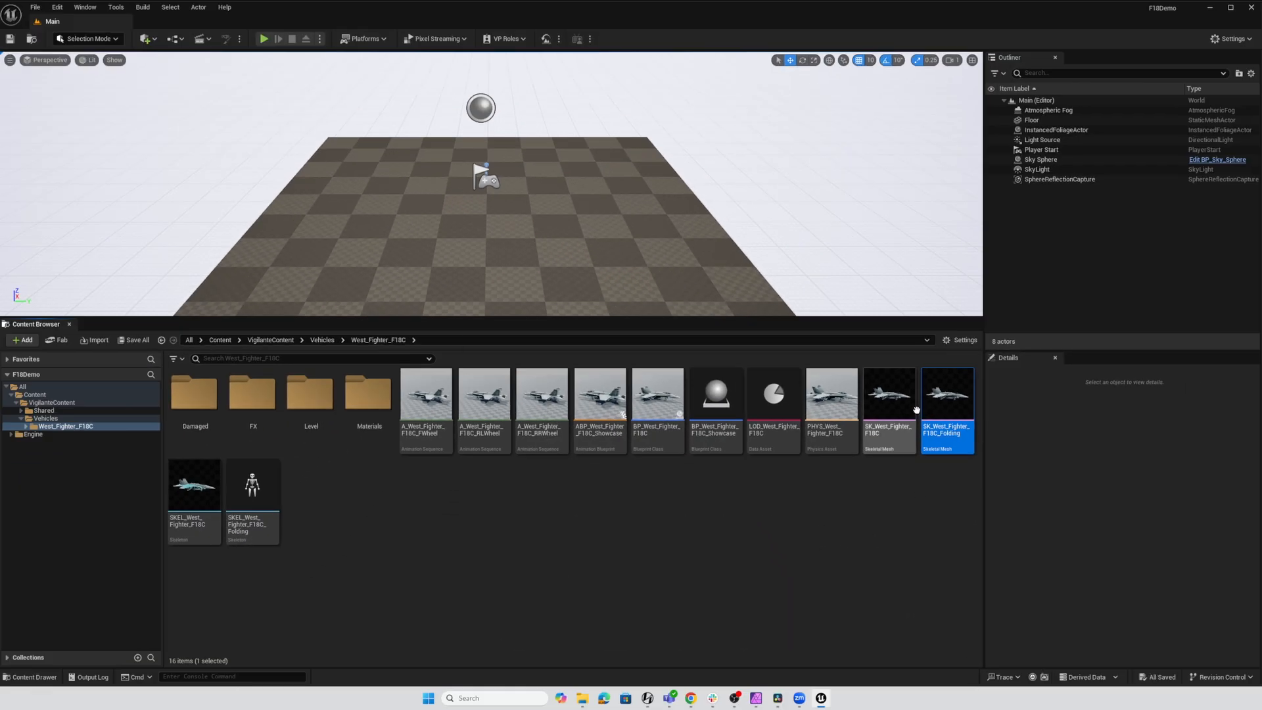
Open the SK_West_Fighter_F18C_Folding mesh and inspect its linked skeleton and aircraft preview.
{"action": "double_click", "coordinate": [947, 402]}
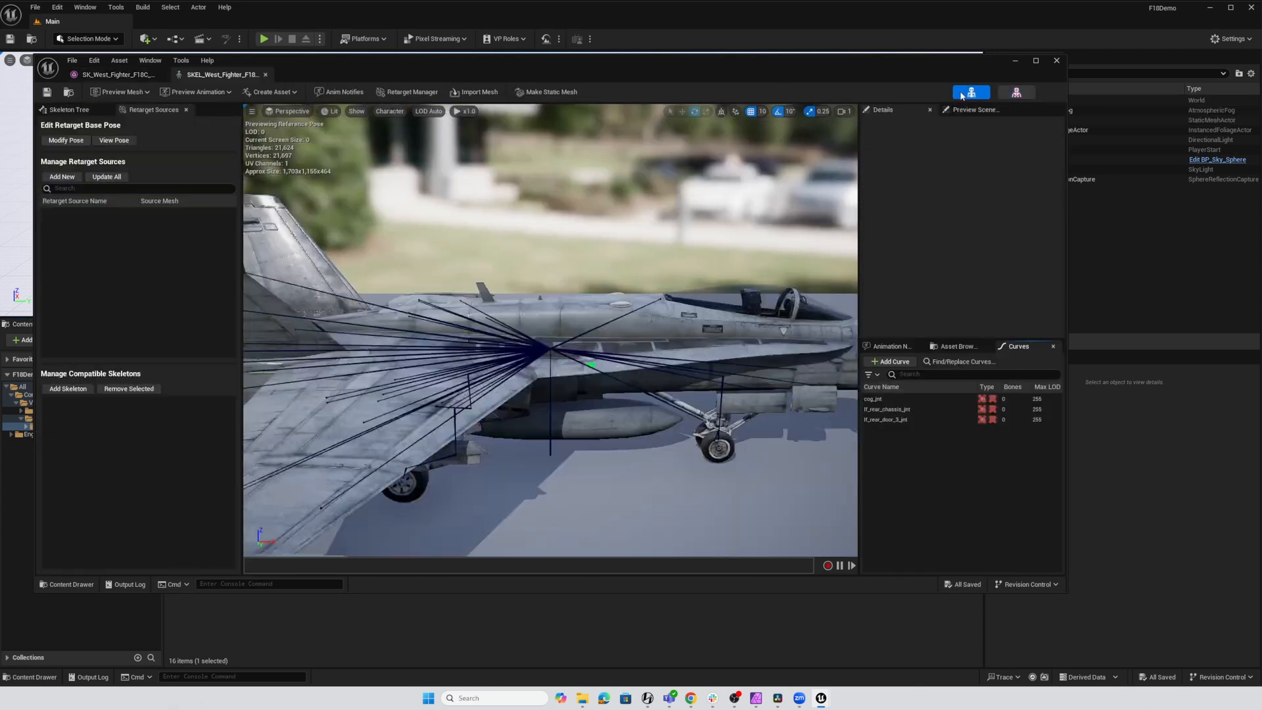
{"action": "left_click", "coordinate": [971, 92]}
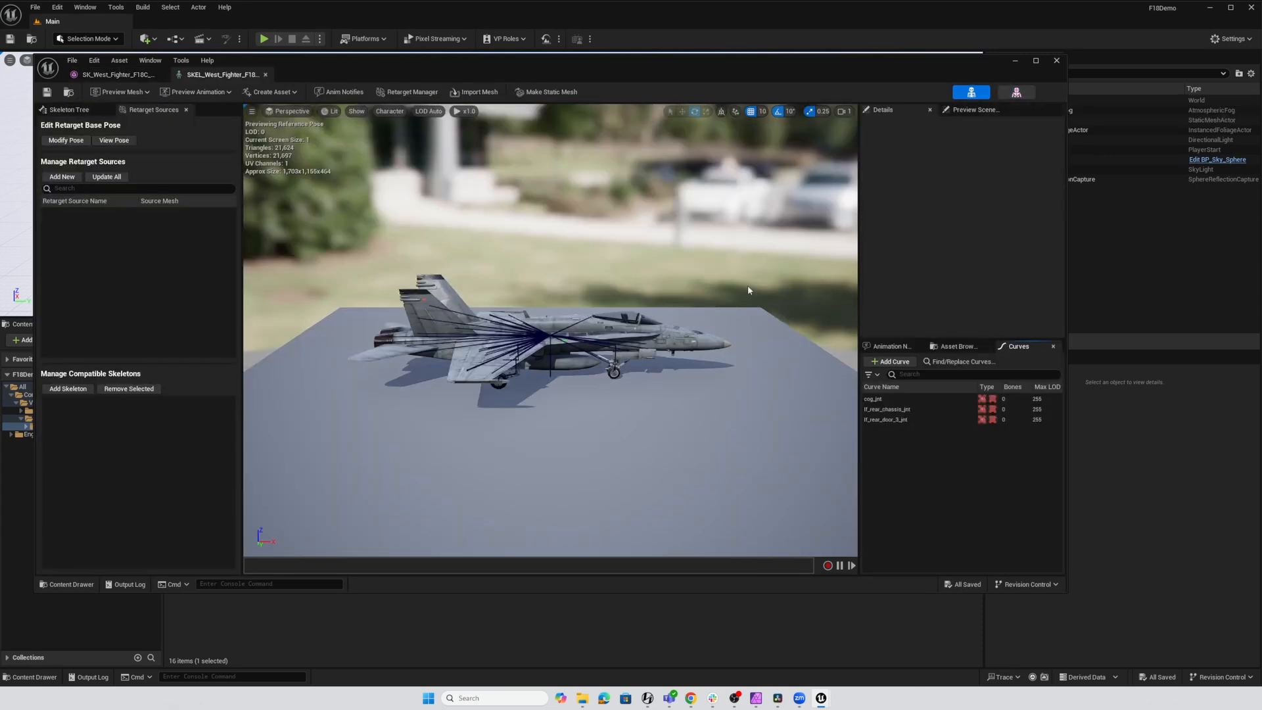
{"action": "left_click_drag", "start_coordinate": [708, 268], "coordinate": [624, 292]}
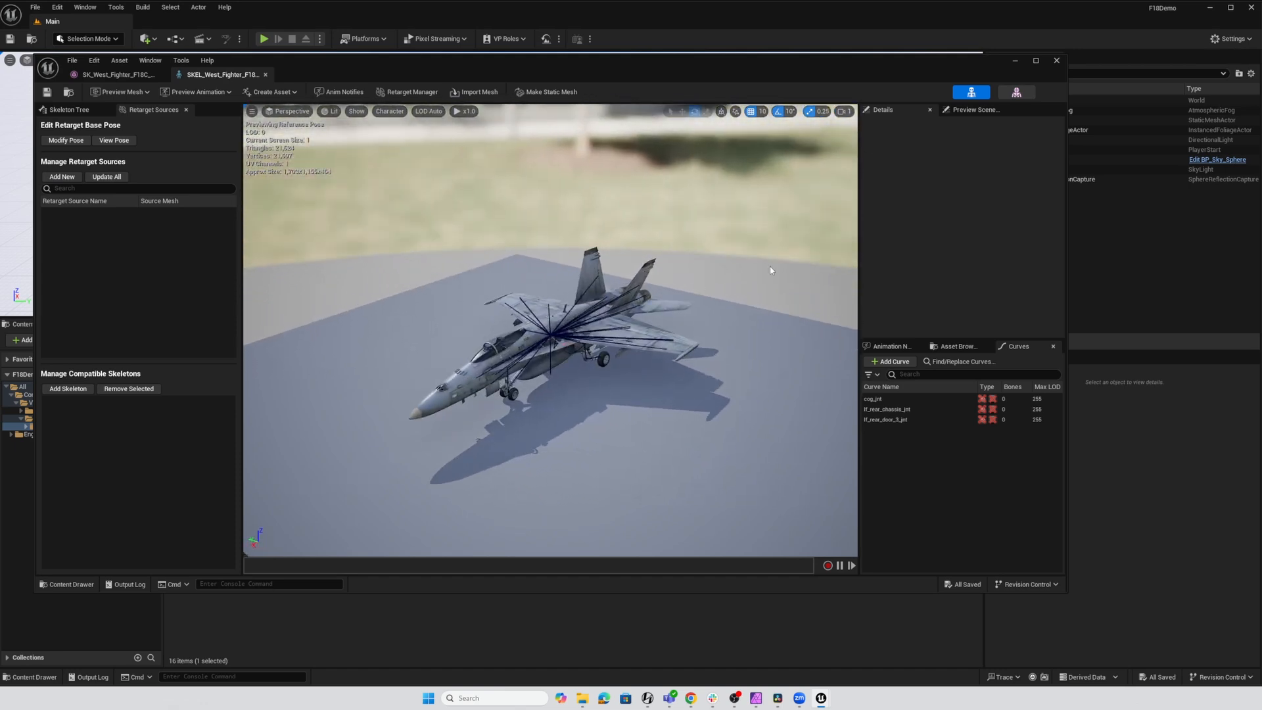
{"action": "left_click", "coordinate": [1015, 96]}
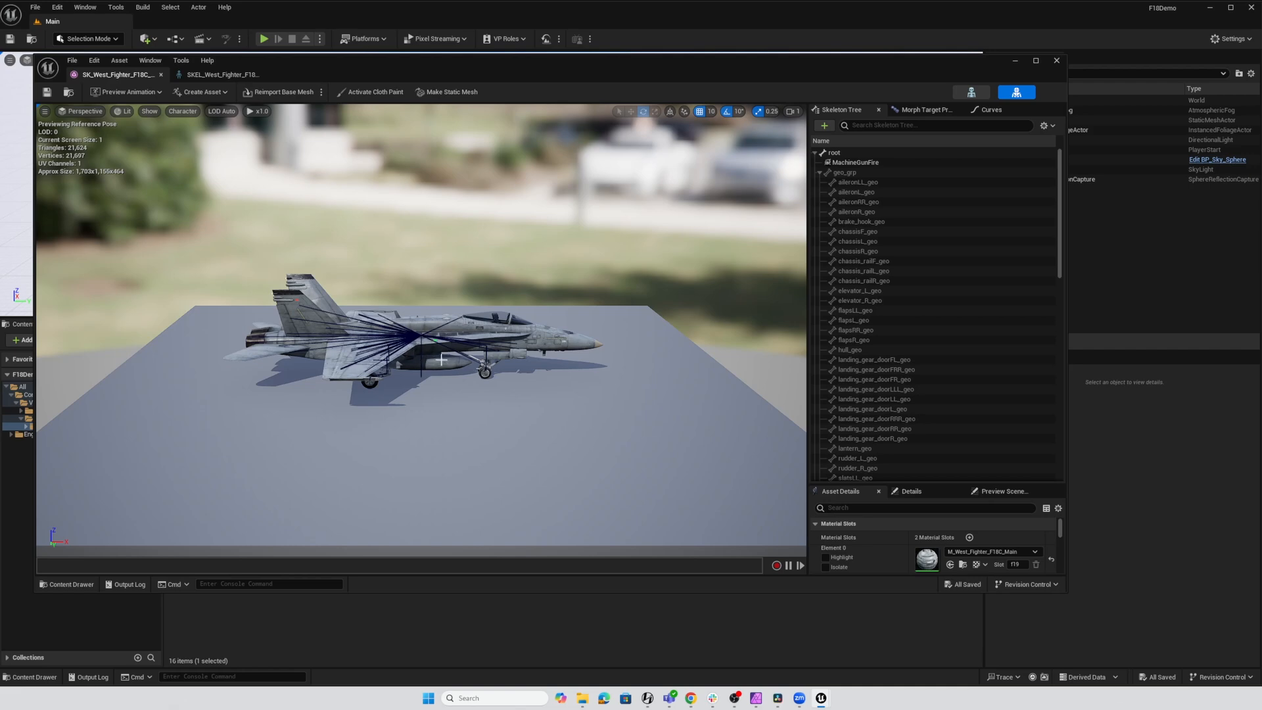
Add SKEL_West_Fighter_F18C as a compatible skeleton of the folding skeleton and save it.
{"action": "left_click", "coordinate": [971, 92]}
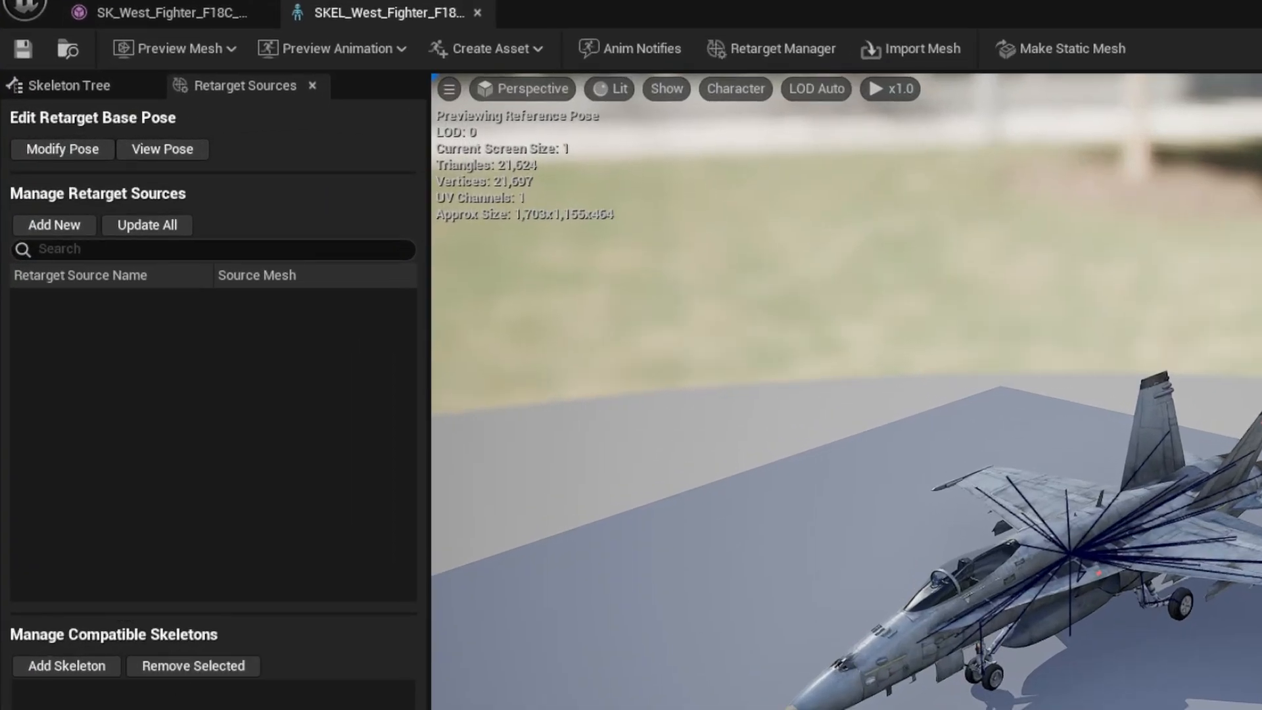
{"action": "left_click", "coordinate": [60, 390]}
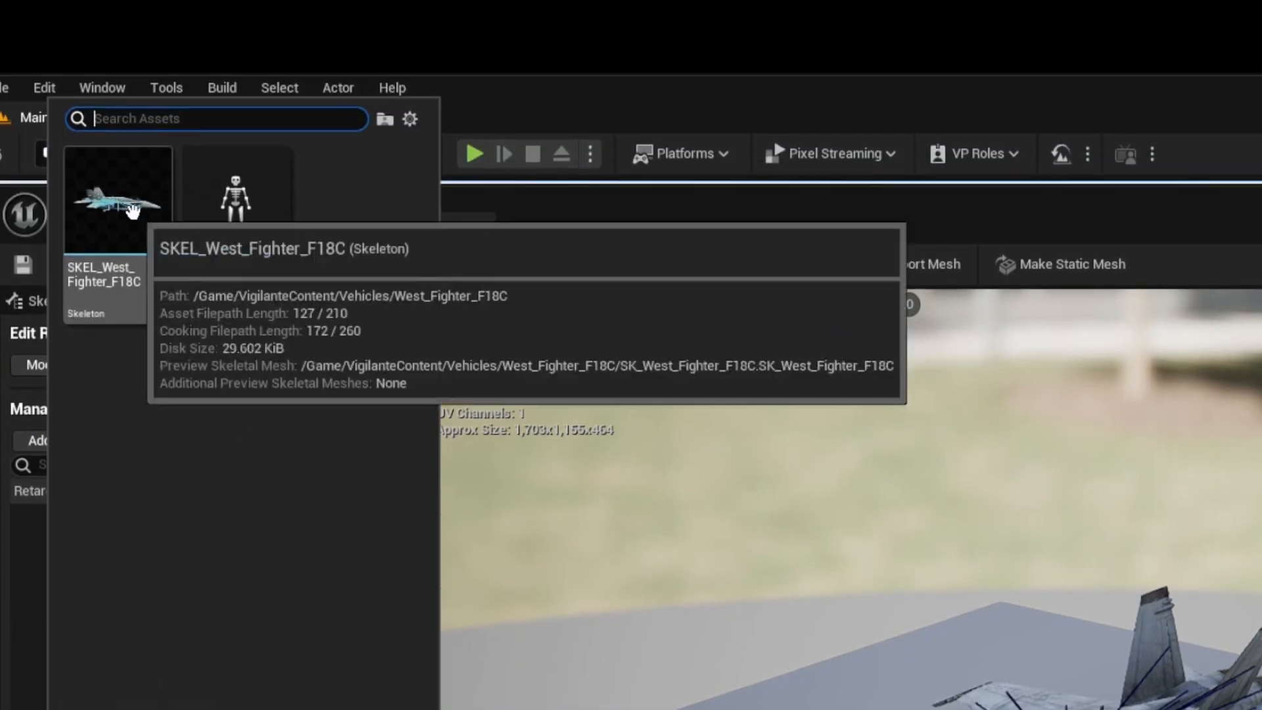
{"action": "left_click", "coordinate": [133, 210]}
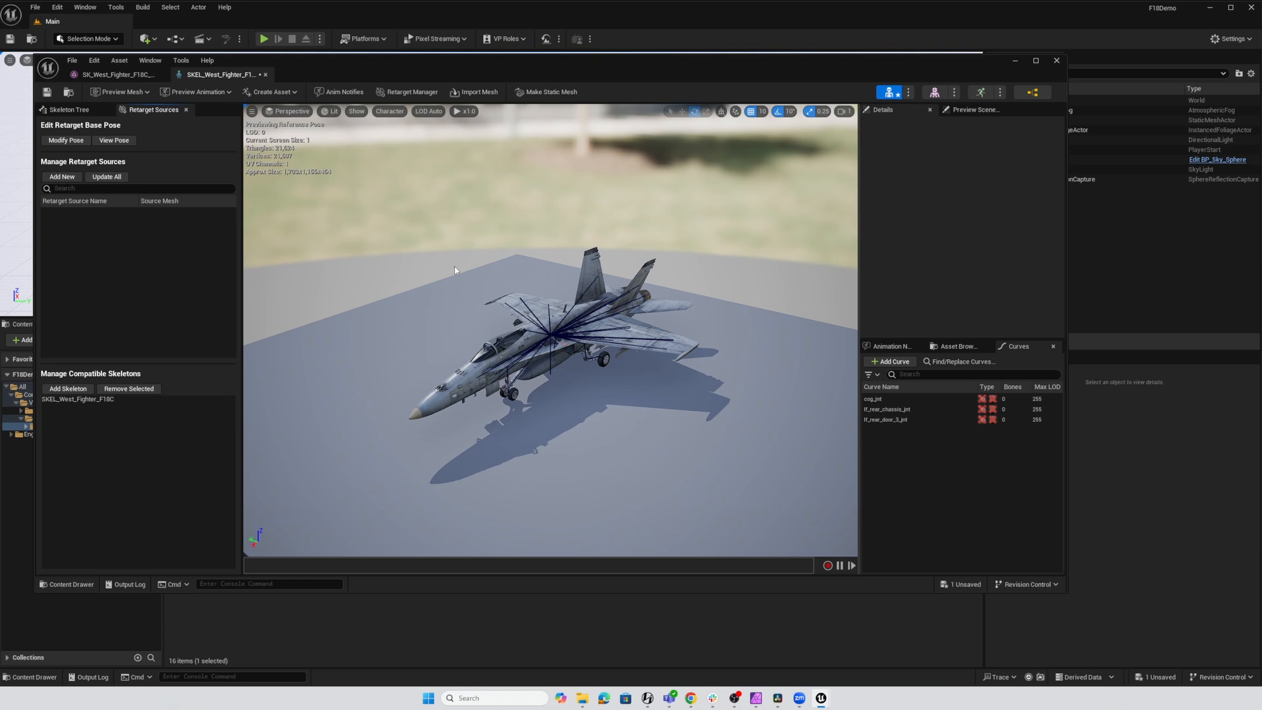
{"action": "key", "text": "ctrl+s"}
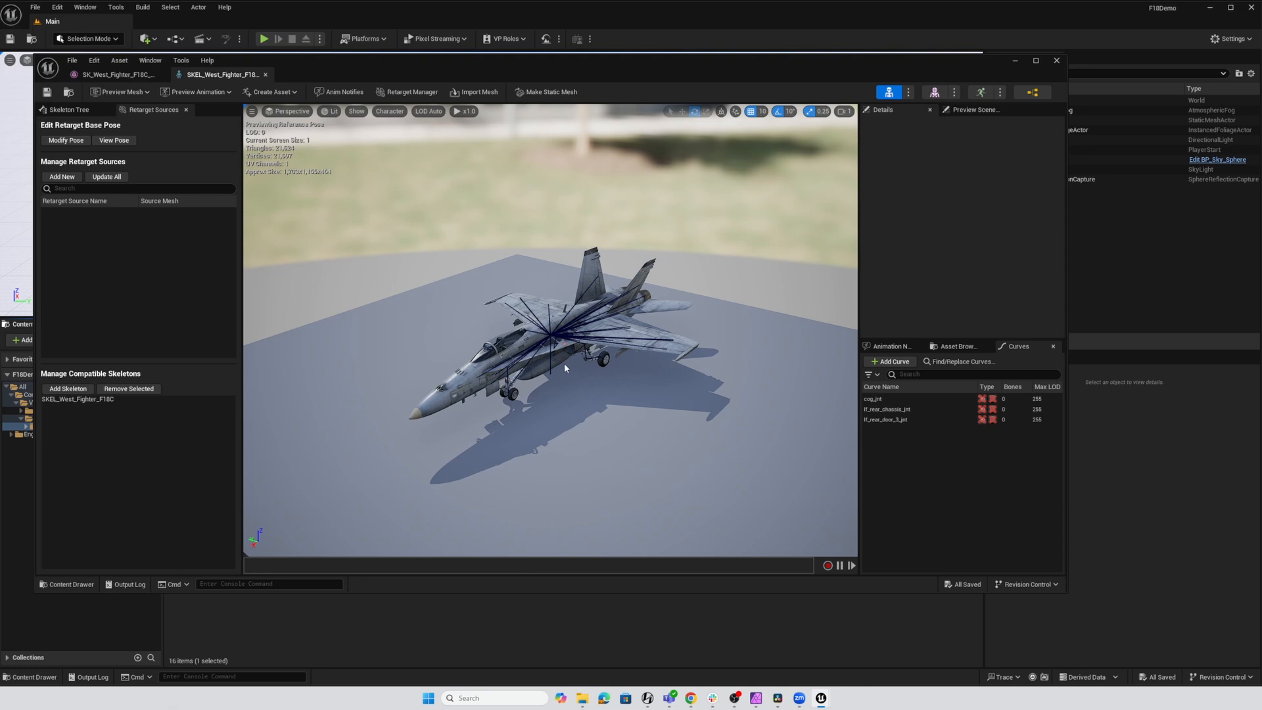
Search the plugins for "skele", enable the beta Skeletal Mesh Editing Tools plugin and restart the editor, closing the plugin window.
{"action": "left_click", "coordinate": [58, 8]}
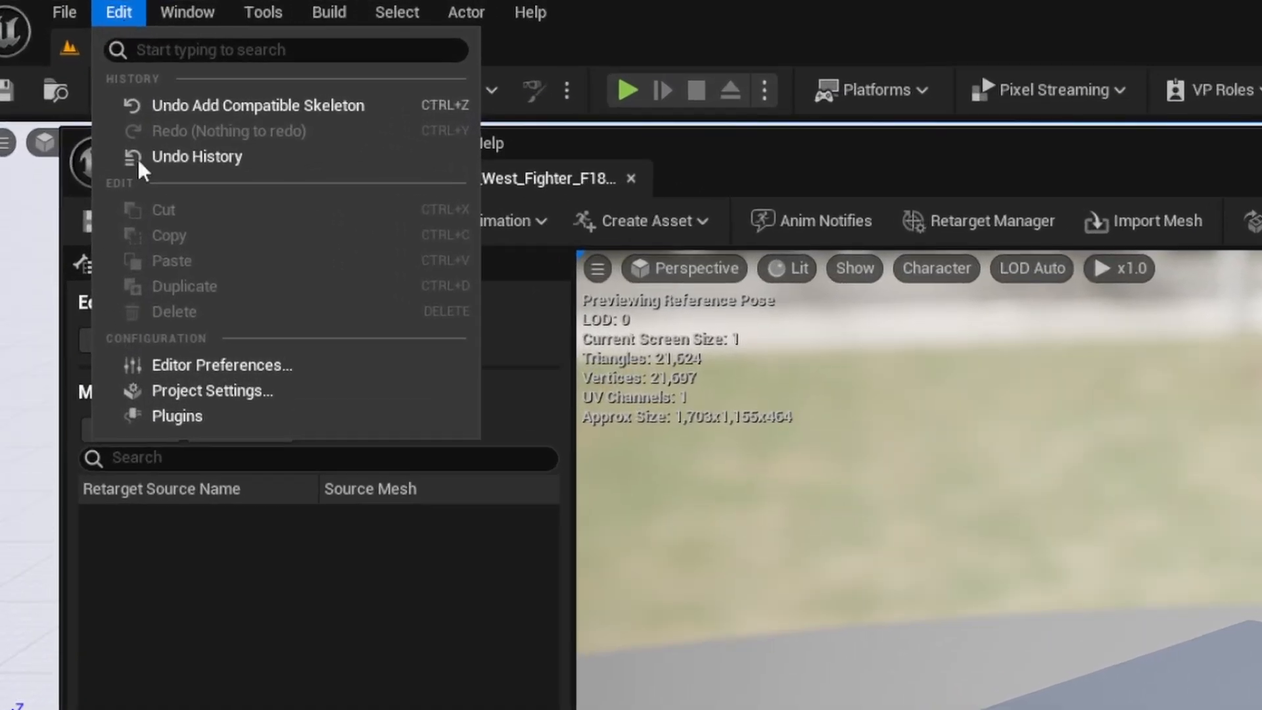
{"action": "left_click", "coordinate": [168, 416]}
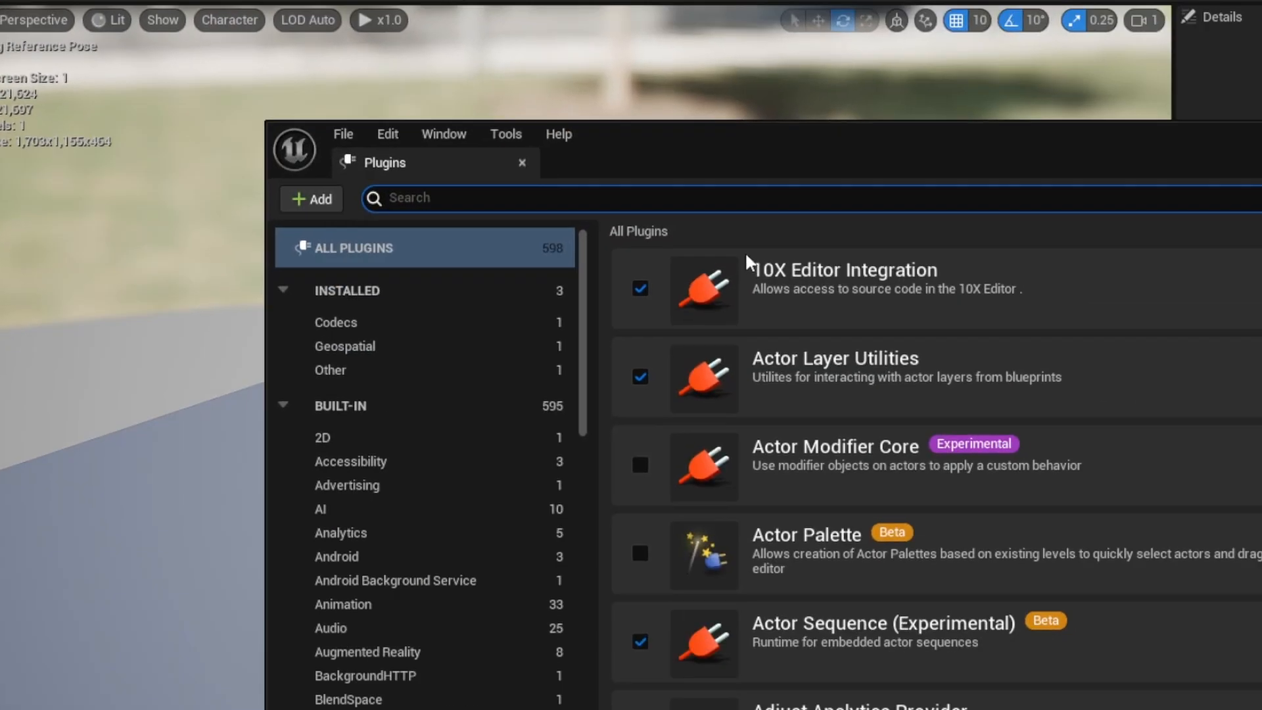
{"action": "type", "text": "skel"}
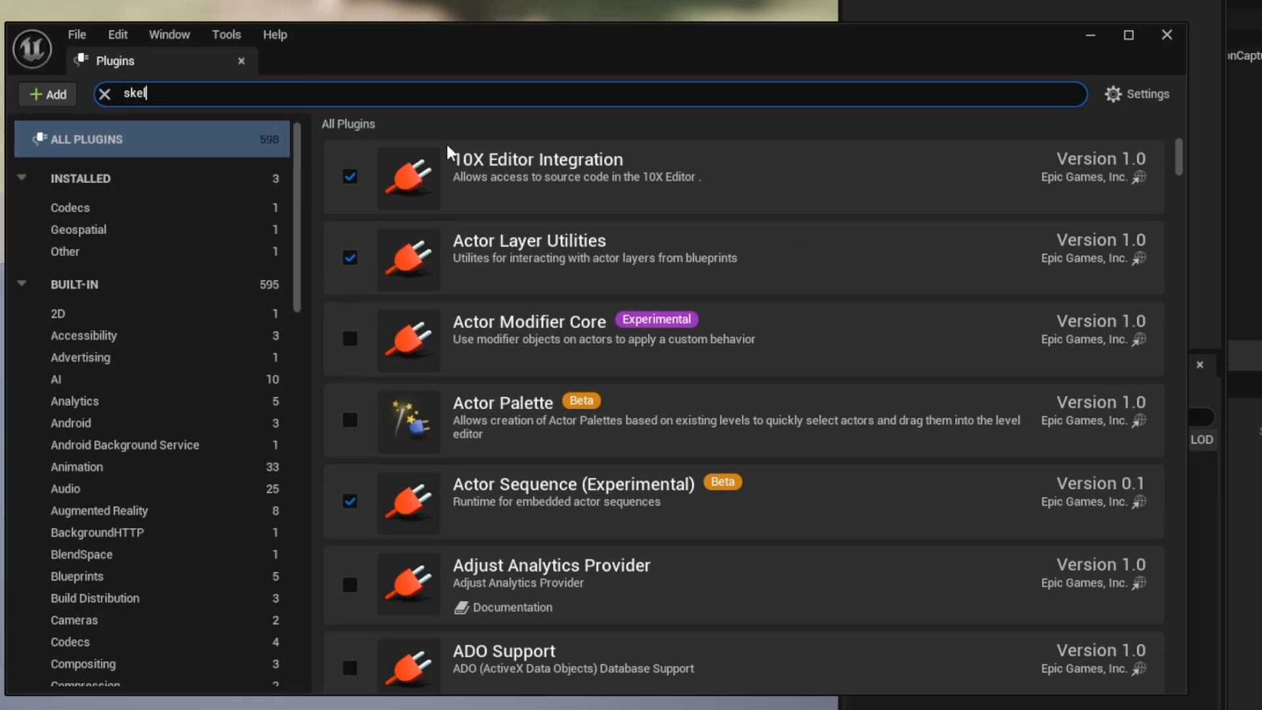
{"action": "type", "text": "e"}
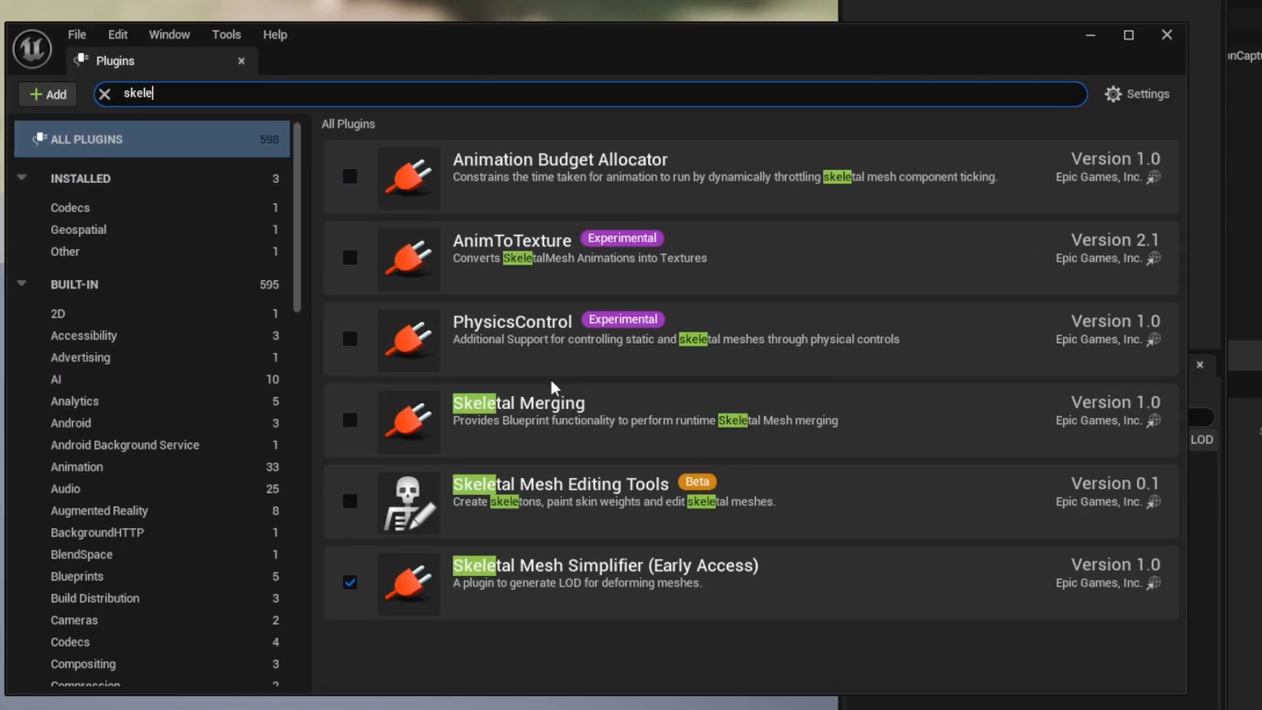
{"action": "left_click", "coordinate": [350, 503]}
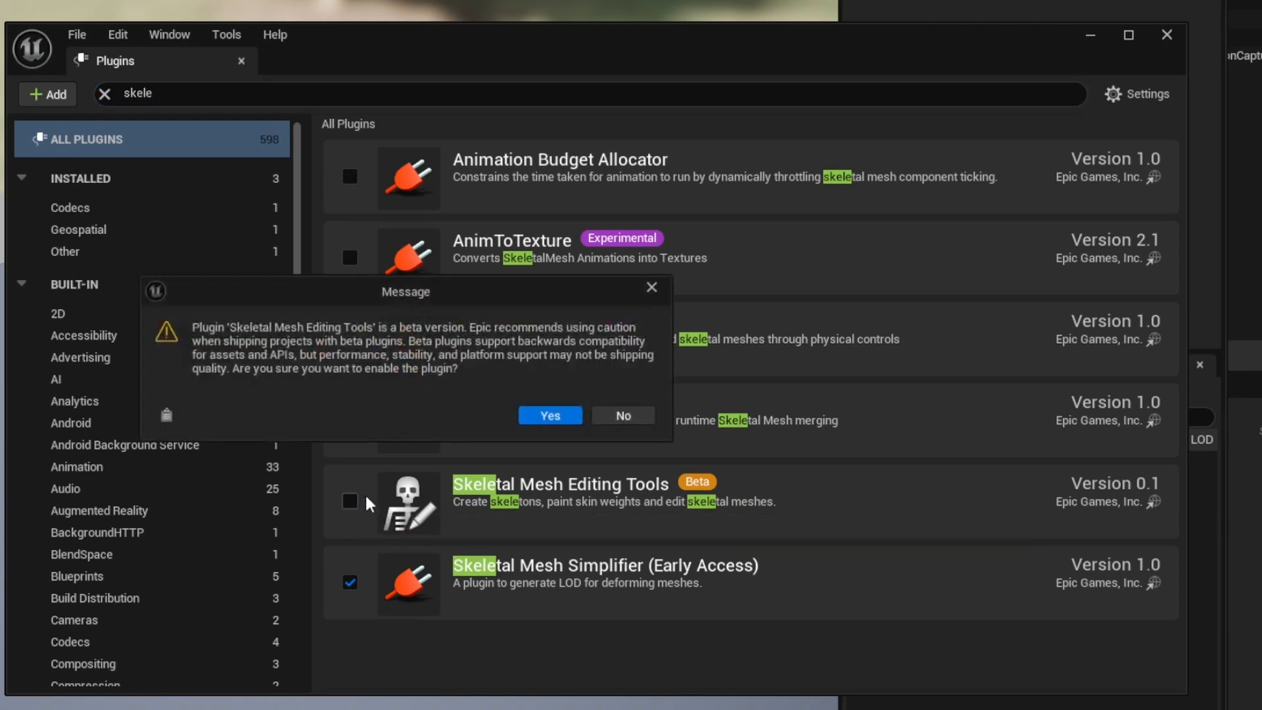
{"action": "left_click", "coordinate": [532, 412]}
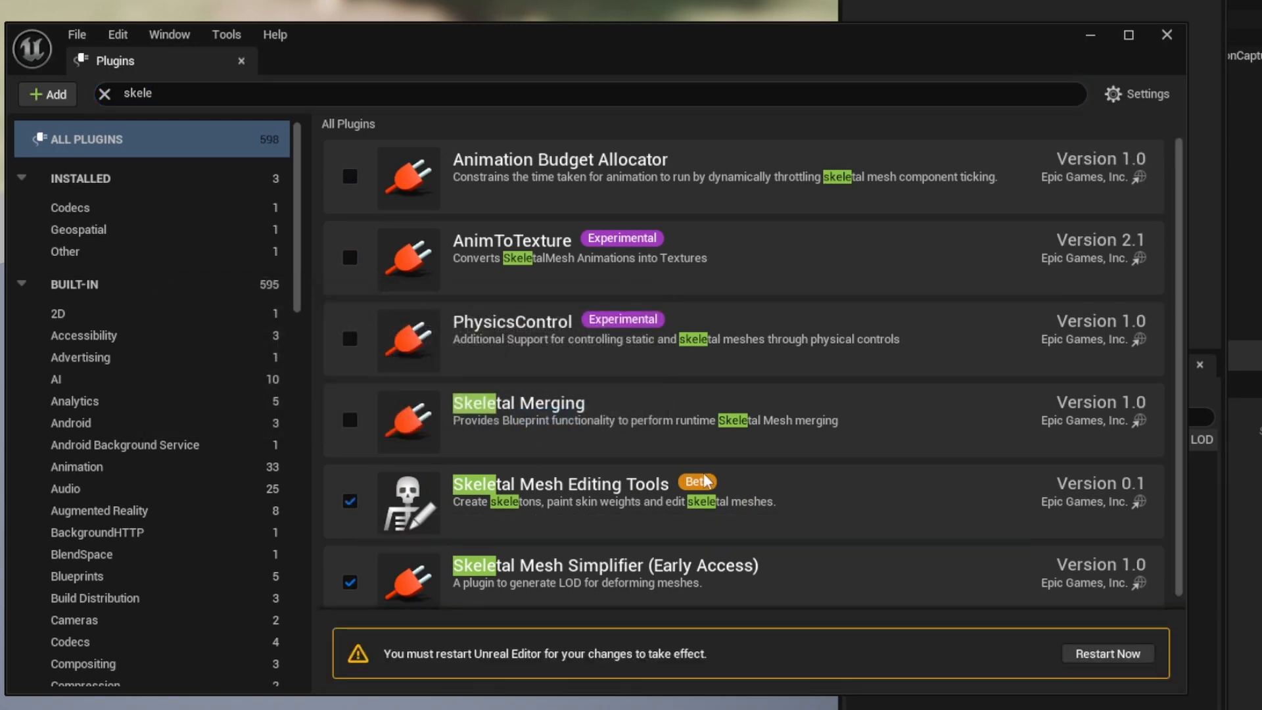
{"action": "left_click", "coordinate": [1092, 660]}
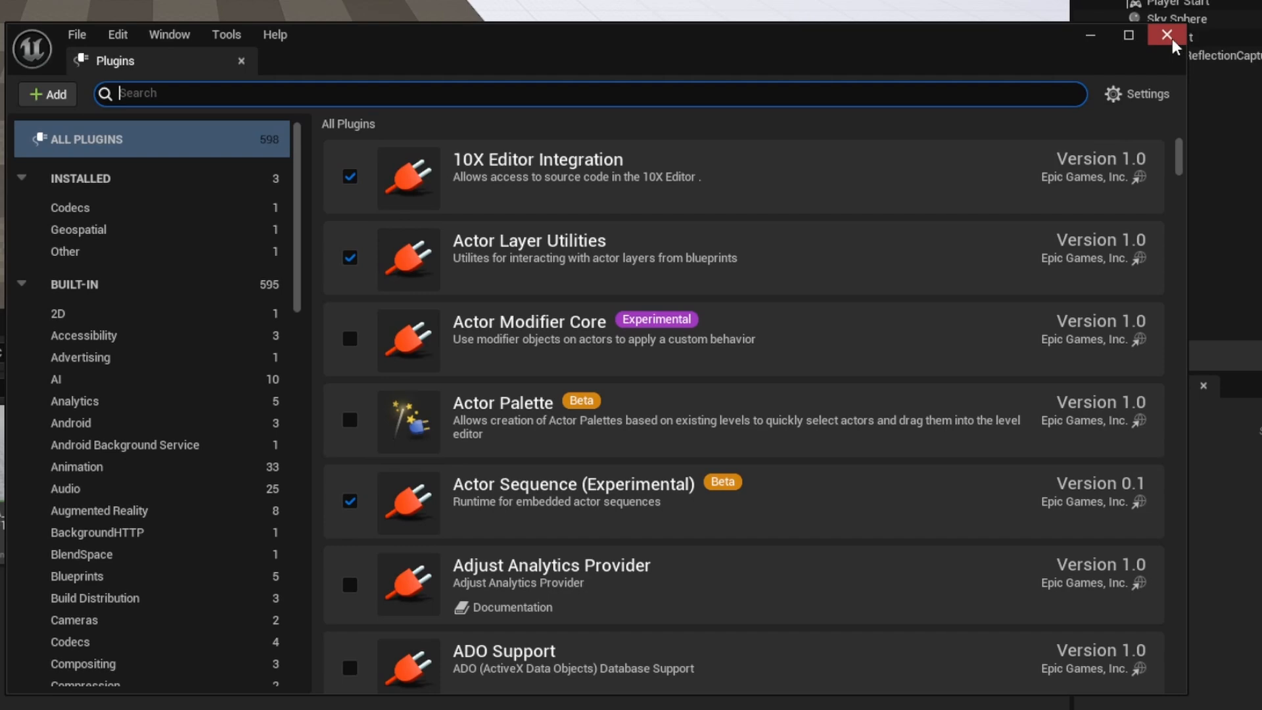
{"action": "left_click", "coordinate": [1167, 36]}
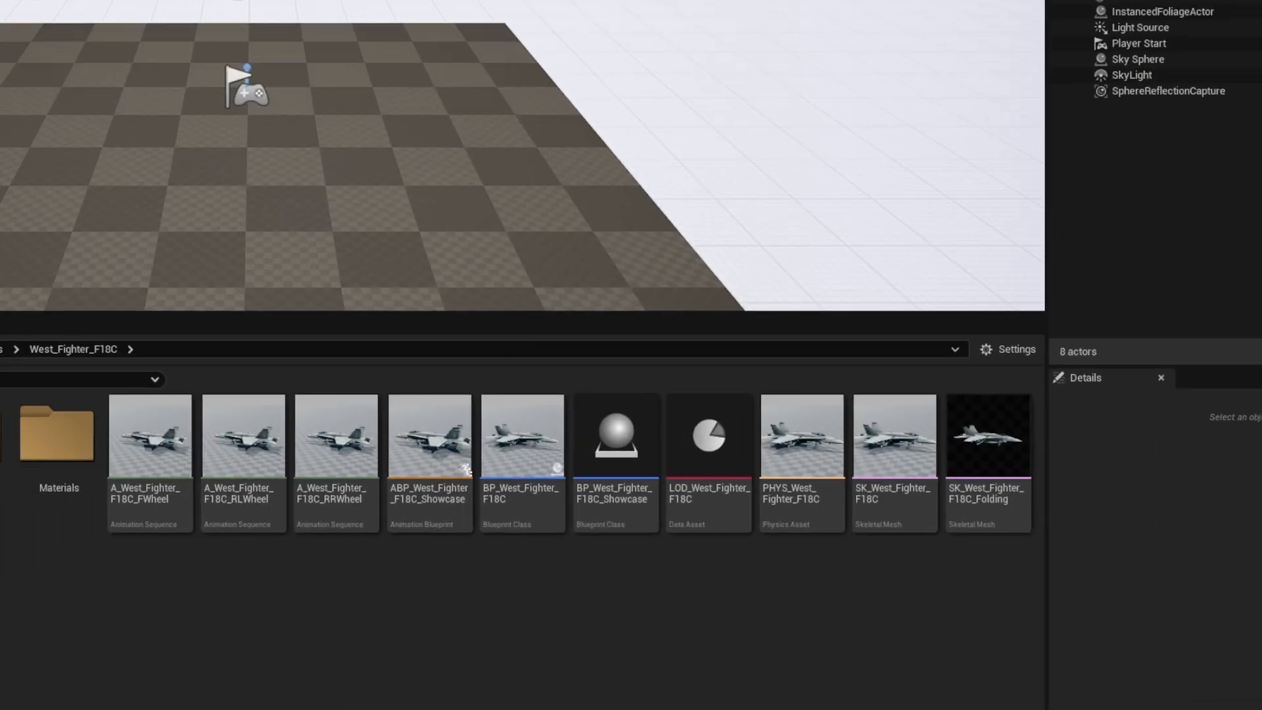
{"action": "left_click", "coordinate": [56, 8]}
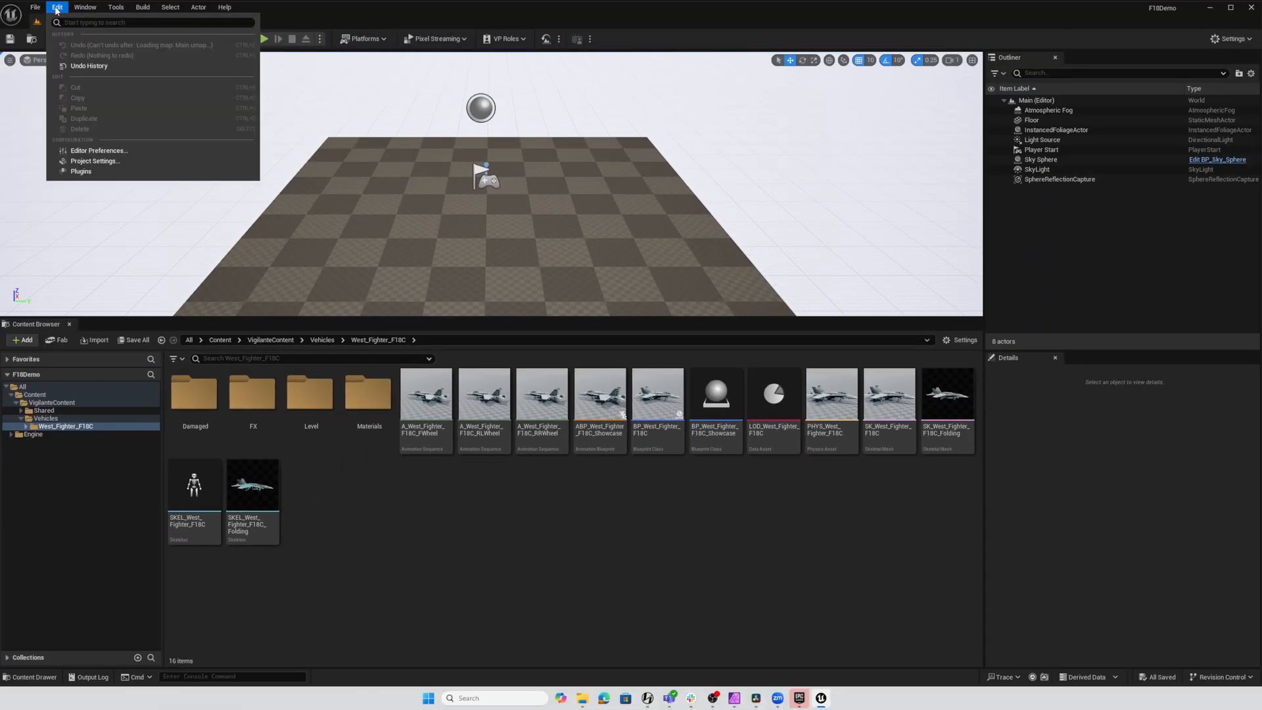
{"action": "left_click", "coordinate": [55, 8]}
Open the SK_West_Fighter_F18C_Folding mesh with Editing Tools active and start the Edit Skeleton tool for its bones.
{"action": "mouse_move", "coordinate": [957, 409]}
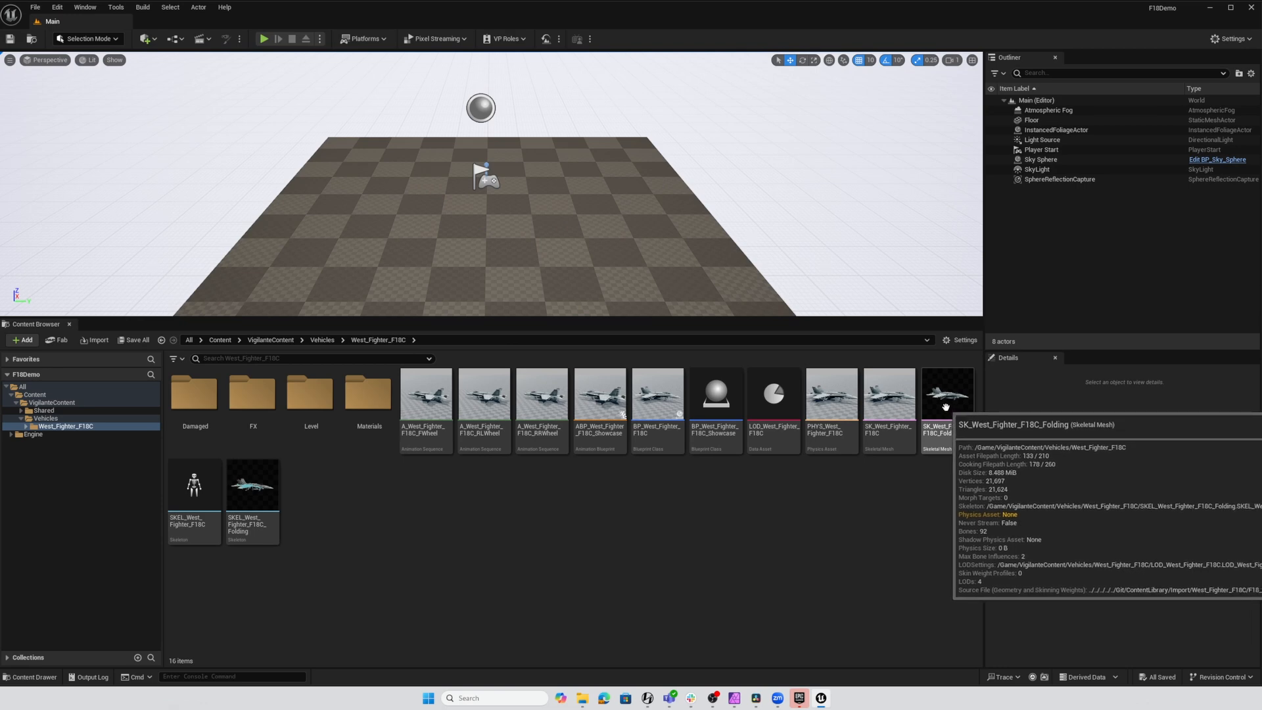
{"action": "double_click", "coordinate": [945, 407]}
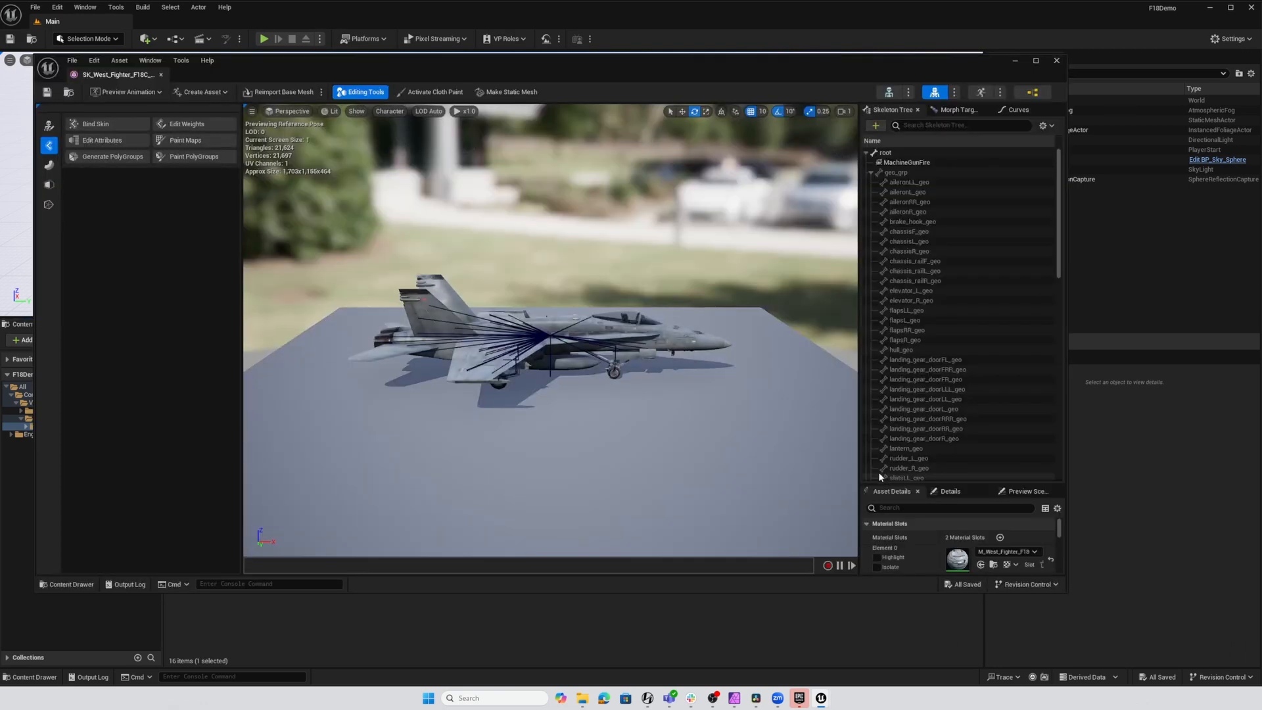
{"action": "left_click", "coordinate": [359, 94]}
{"action": "left_click", "coordinate": [360, 94]}
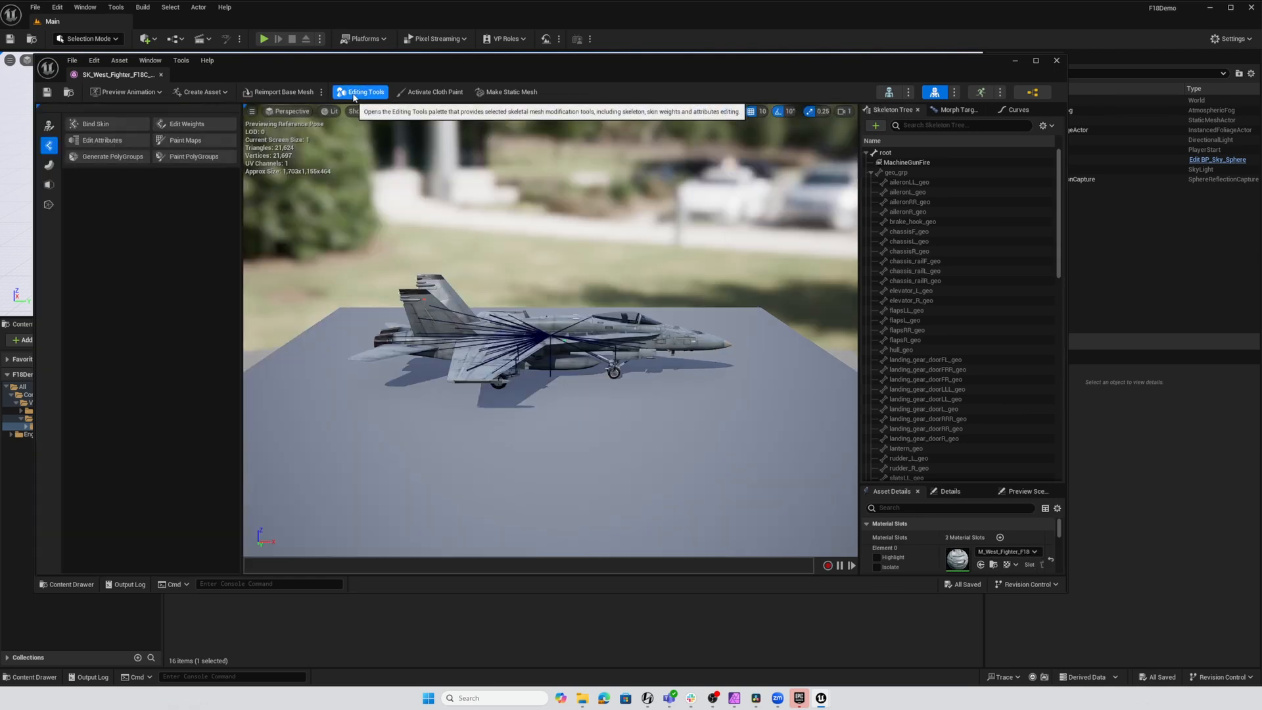
{"action": "left_click", "coordinate": [360, 94]}
{"action": "left_click", "coordinate": [360, 96]}
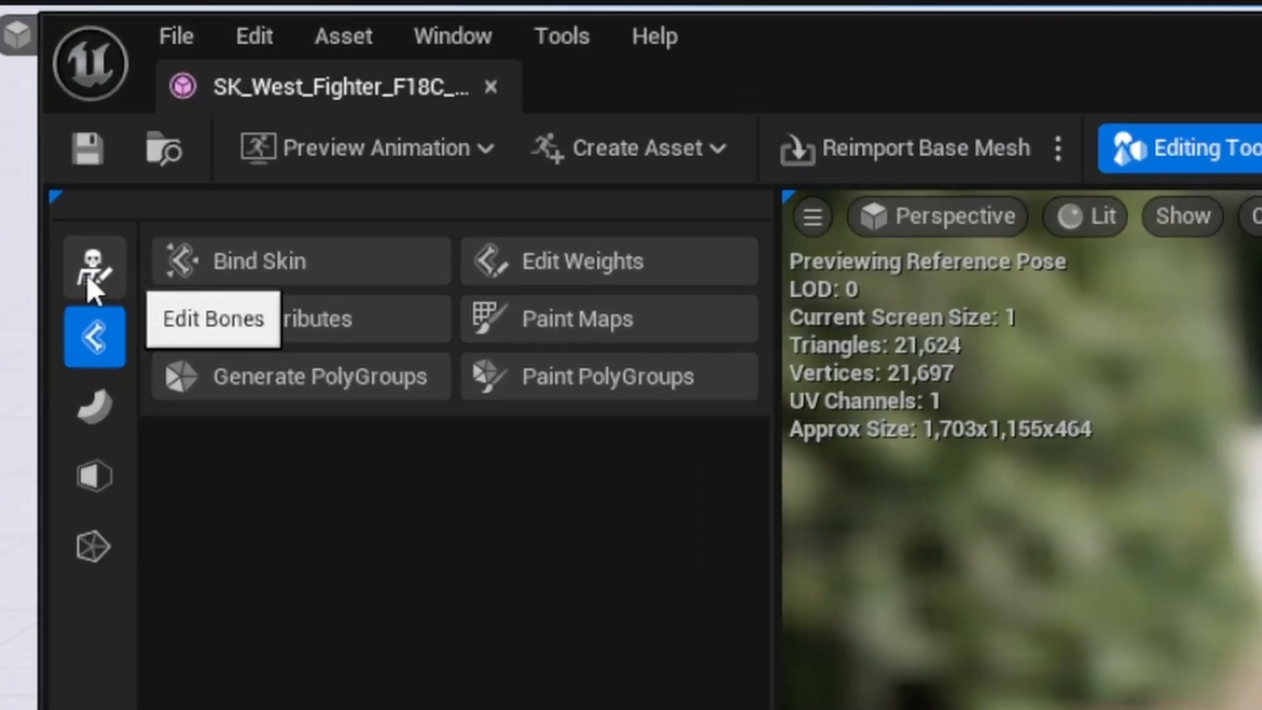
{"action": "left_click", "coordinate": [48, 126]}
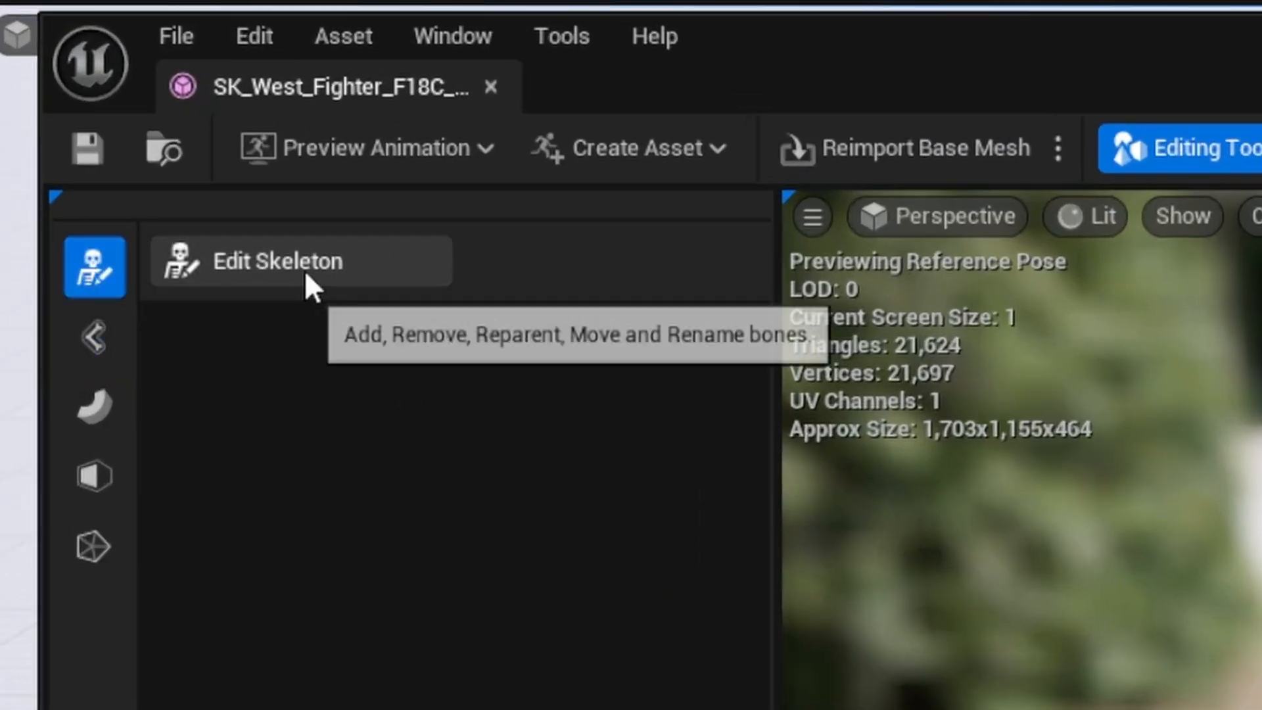
{"action": "left_click", "coordinate": [250, 264]}
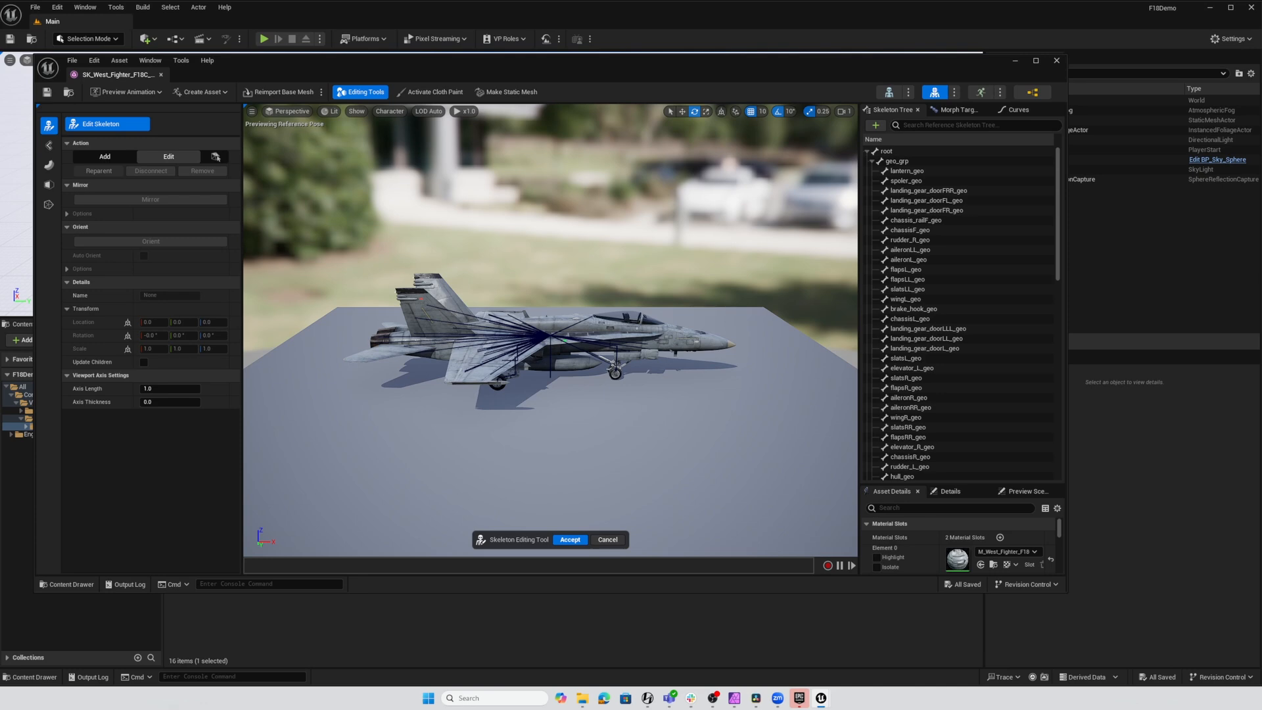
Select the front_chasis_rotate_jnt bone at the nose wheel to examine its place in the skeleton hierarchy.
{"action": "scroll", "coordinate": [550, 335], "scroll_direction": "up", "scroll_amount": 7}
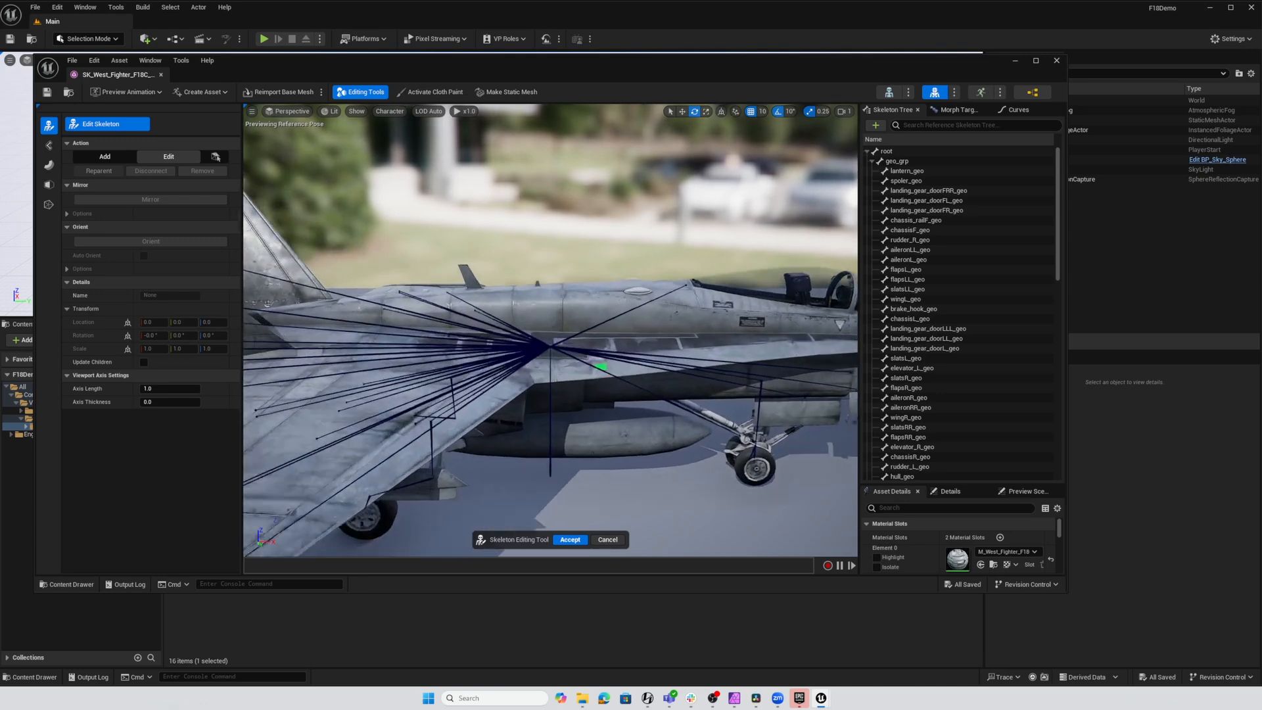
{"action": "scroll", "coordinate": [684, 378], "scroll_direction": "up", "scroll_amount": 2}
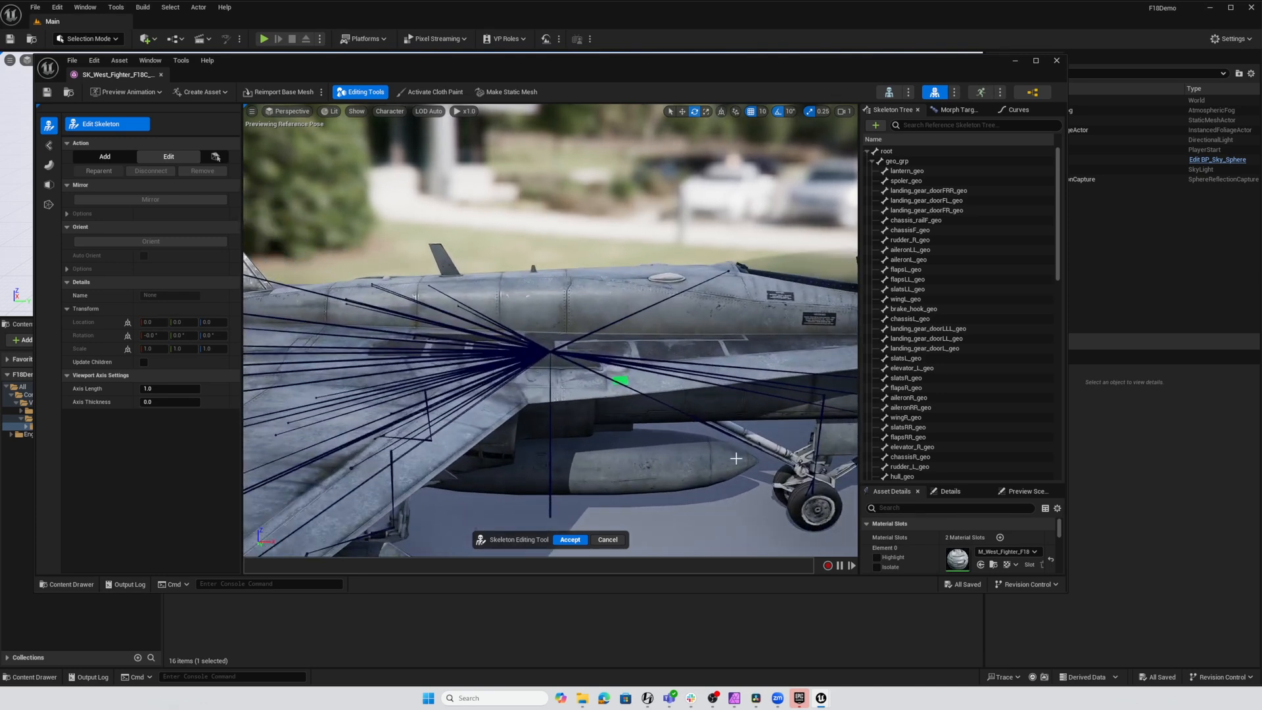
{"action": "left_click_drag", "start_coordinate": [729, 456], "coordinate": [605, 355], "text": "alt"}
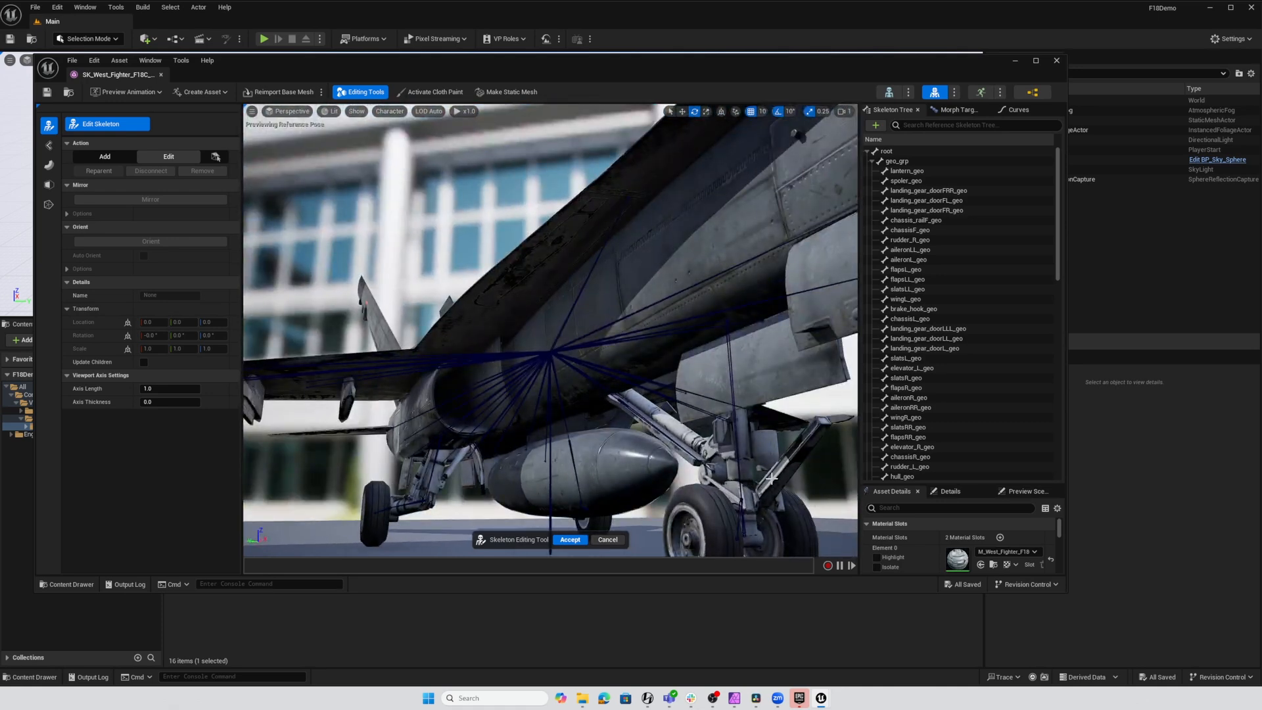
{"action": "left_click", "coordinate": [743, 499]}
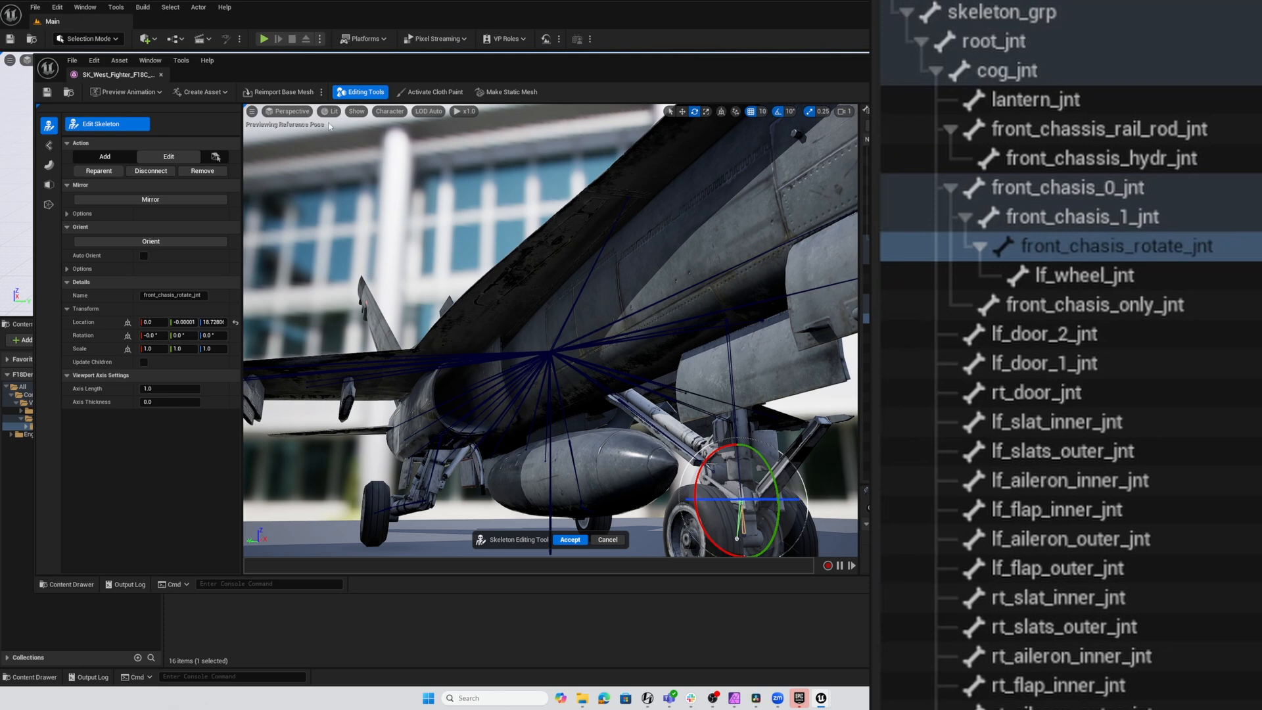
In the orthographic Right view, add a child bone of front_chasis_rotate_jnt at the hinge of the nose gear's launch bar.
{"action": "left_click", "coordinate": [294, 111]}
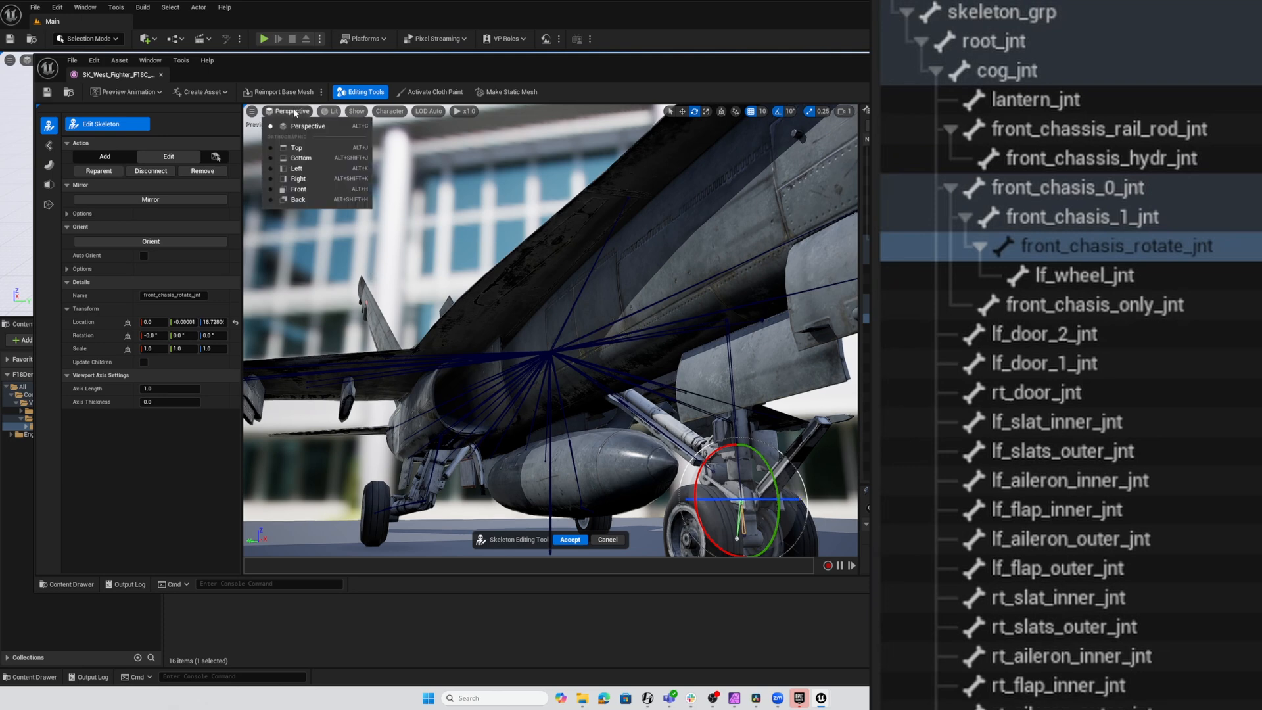
{"action": "left_click", "coordinate": [296, 169]}
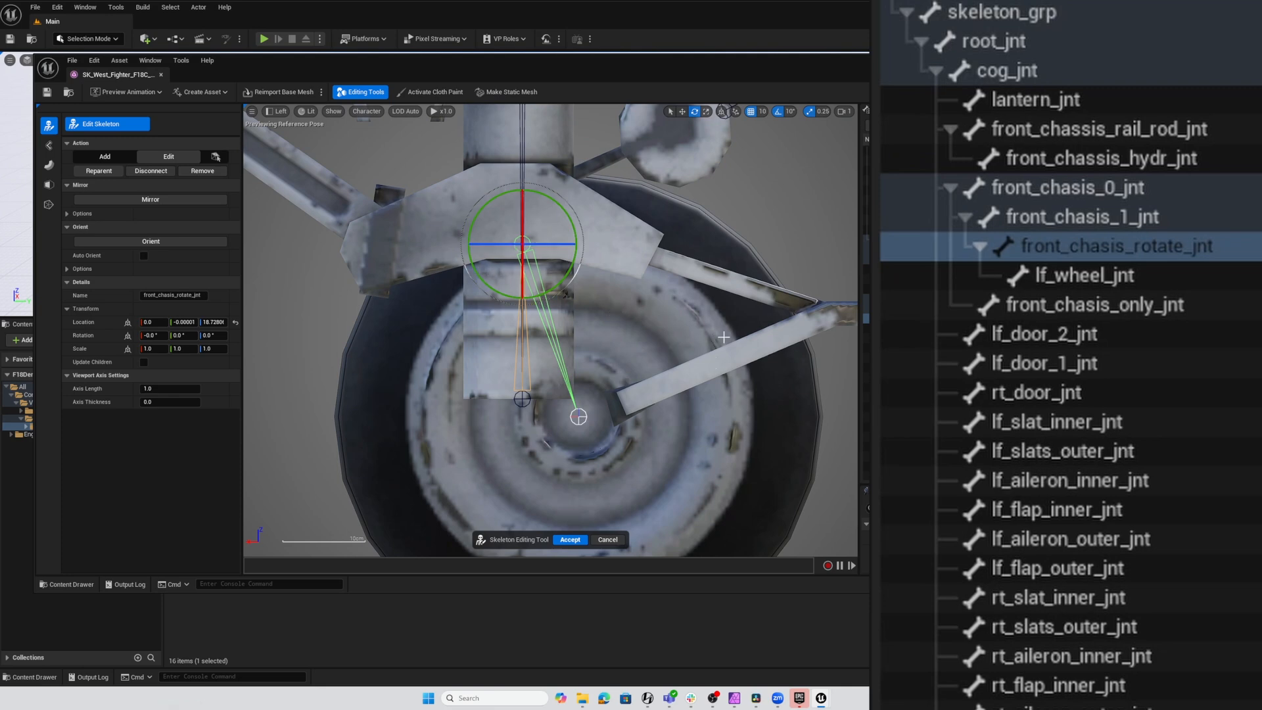
{"action": "right_click_drag", "start_coordinate": [738, 312], "coordinate": [851, 500]}
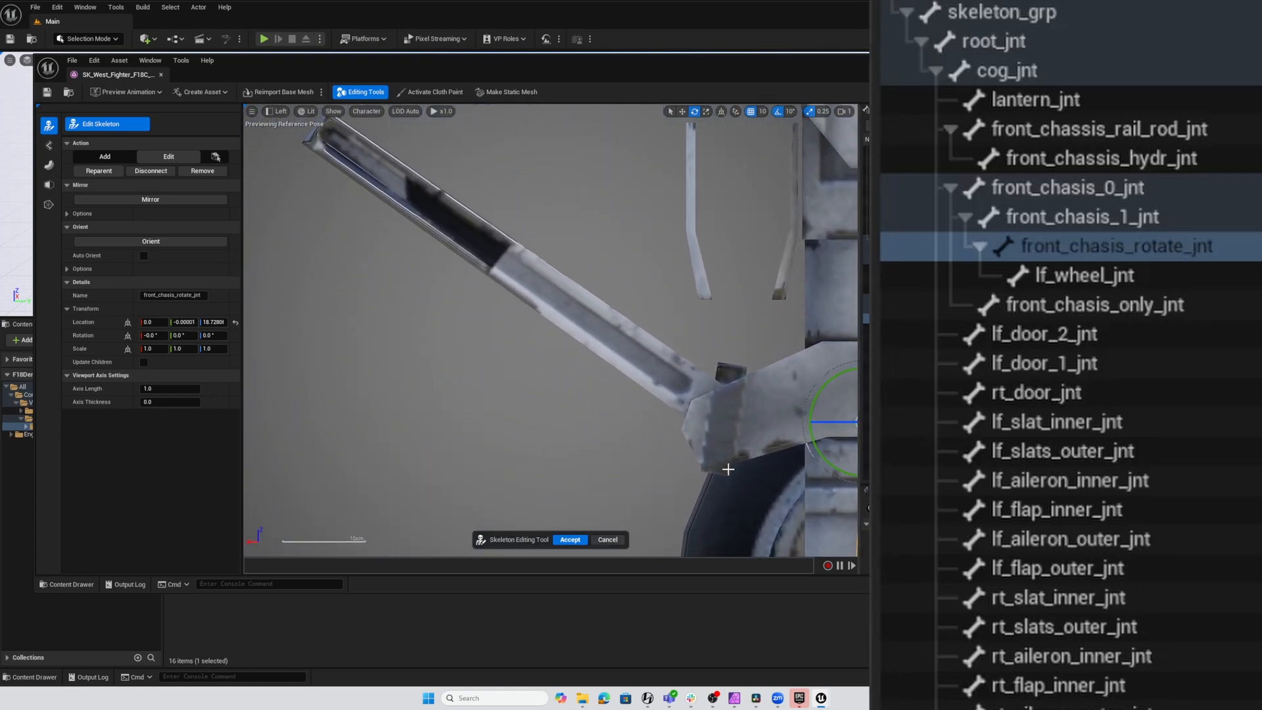
{"action": "left_click", "coordinate": [279, 117]}
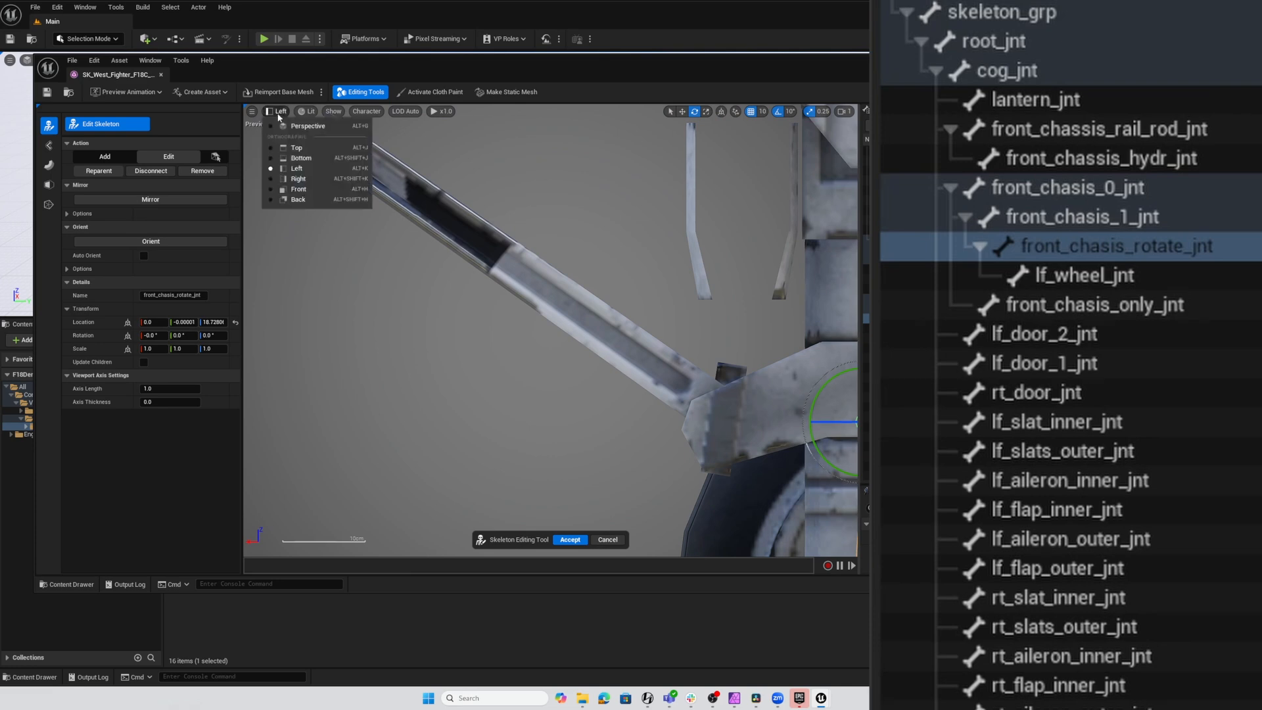
{"action": "left_click", "coordinate": [290, 173]}
{"action": "right_click_drag", "start_coordinate": [725, 366], "coordinate": [404, 544]}
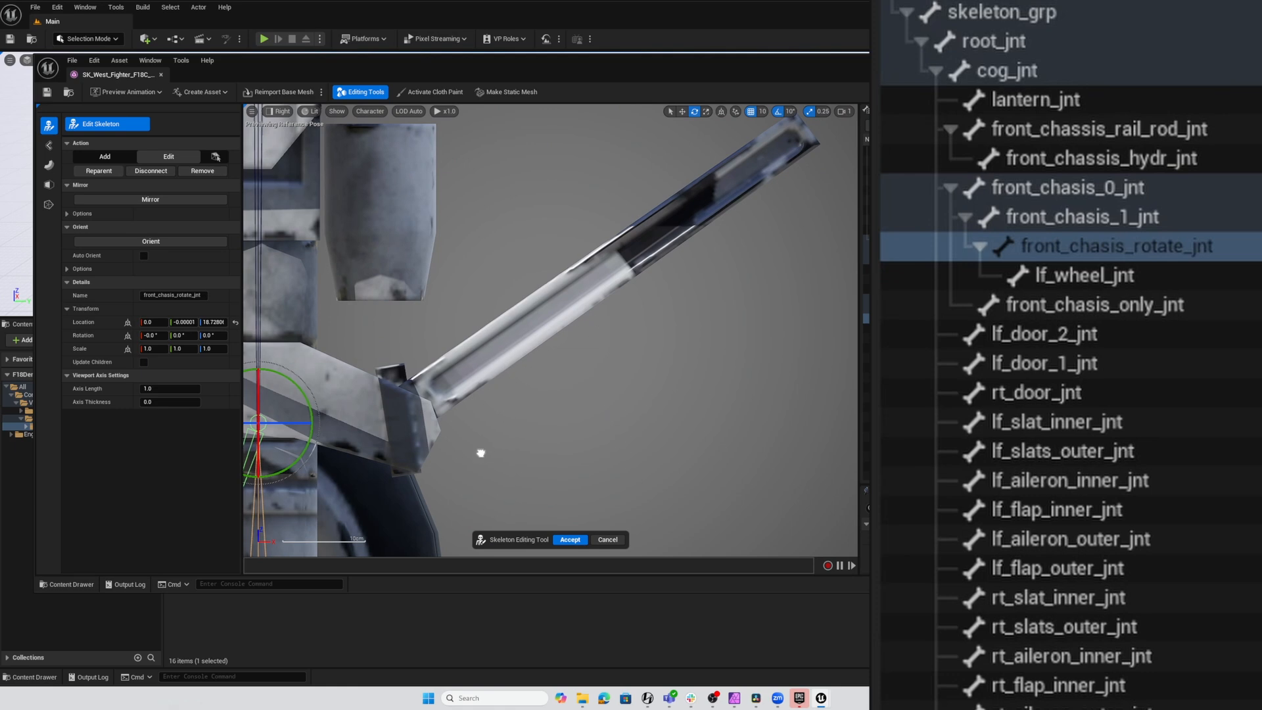
{"action": "right_click_drag", "start_coordinate": [480, 451], "coordinate": [608, 383]}
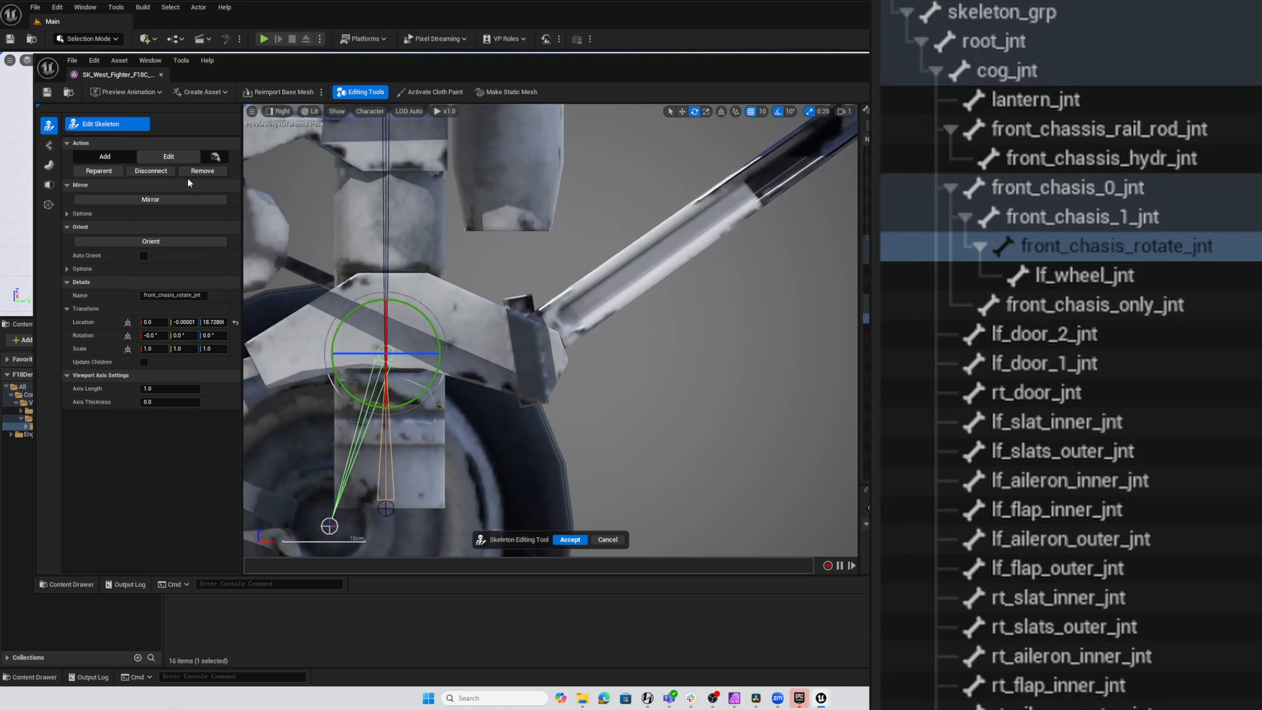
{"action": "left_click", "coordinate": [103, 157]}
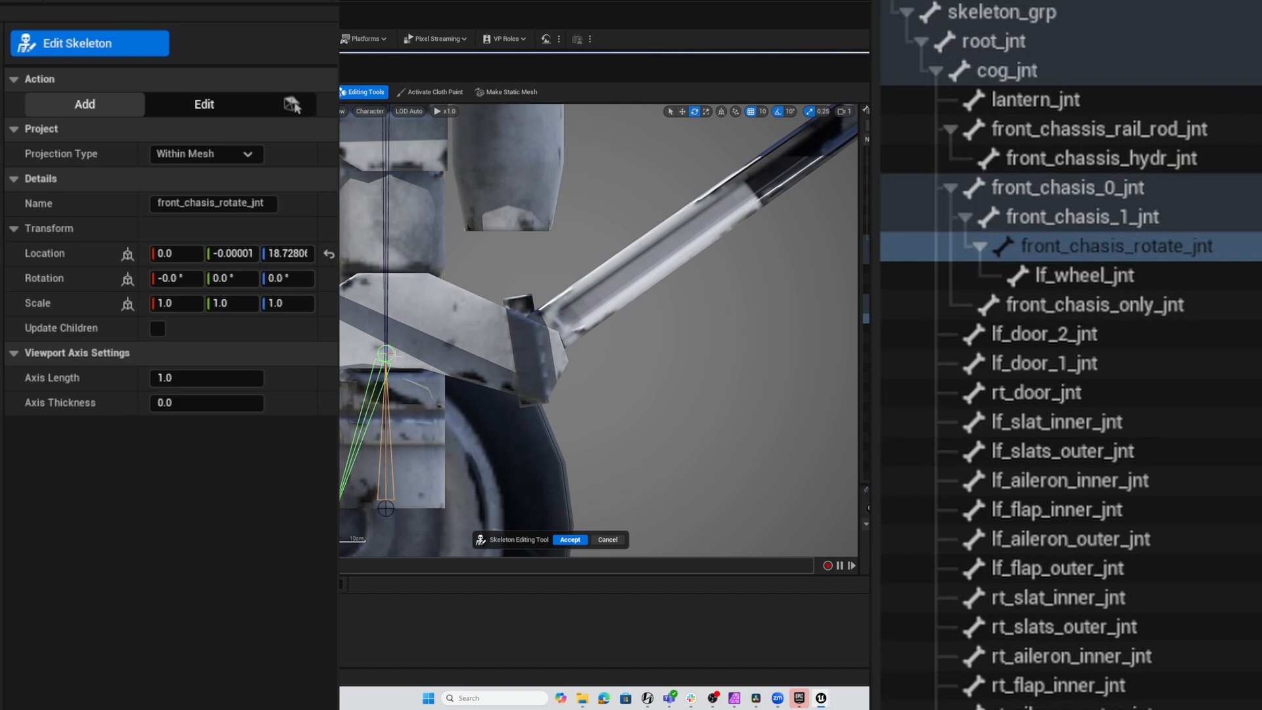
{"action": "left_click", "coordinate": [530, 344]}
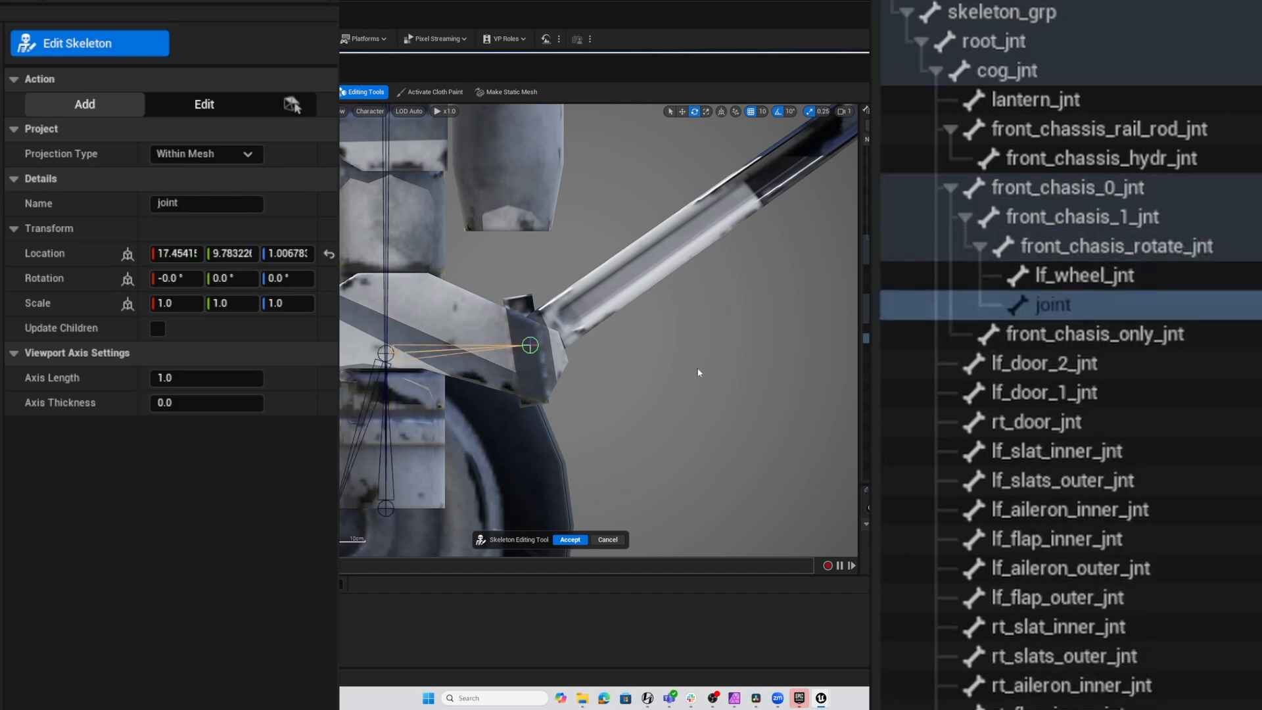
Rename the new joint under front_chasis_rotate_jnt as front_chasis_launchbar.
{"action": "left_click", "coordinate": [1046, 306]}
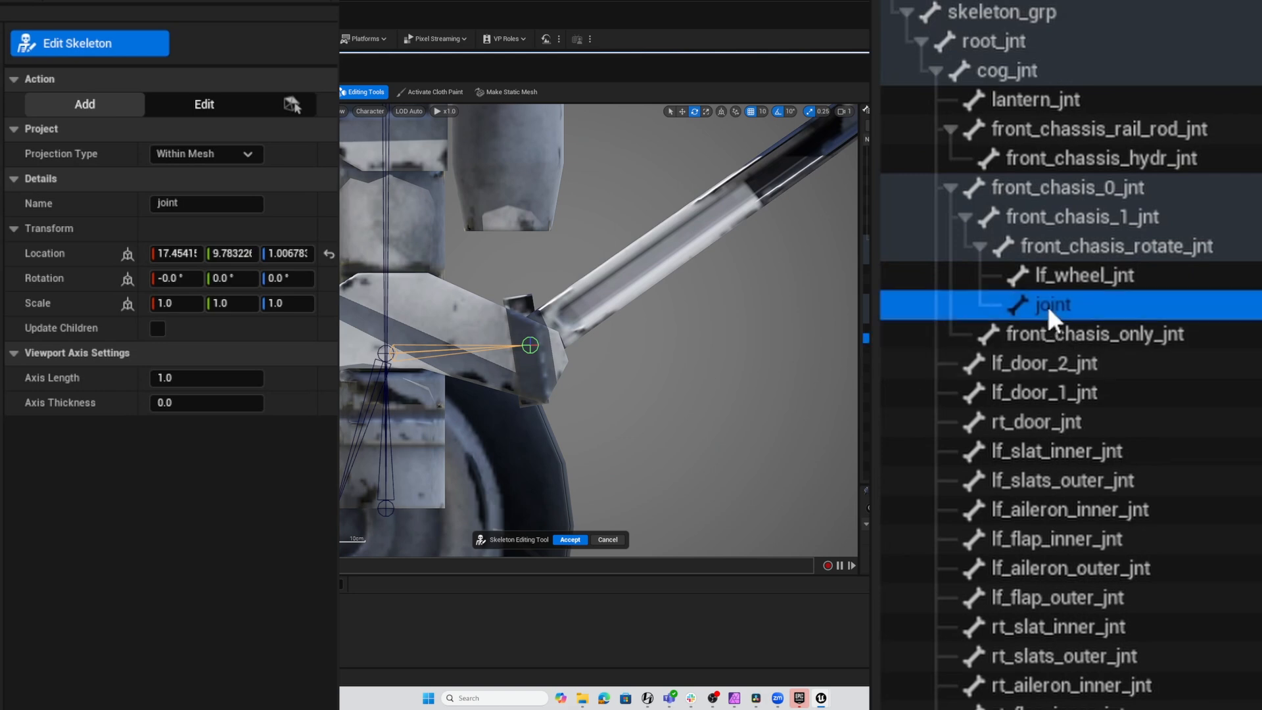
{"action": "left_click", "coordinate": [1047, 307]}
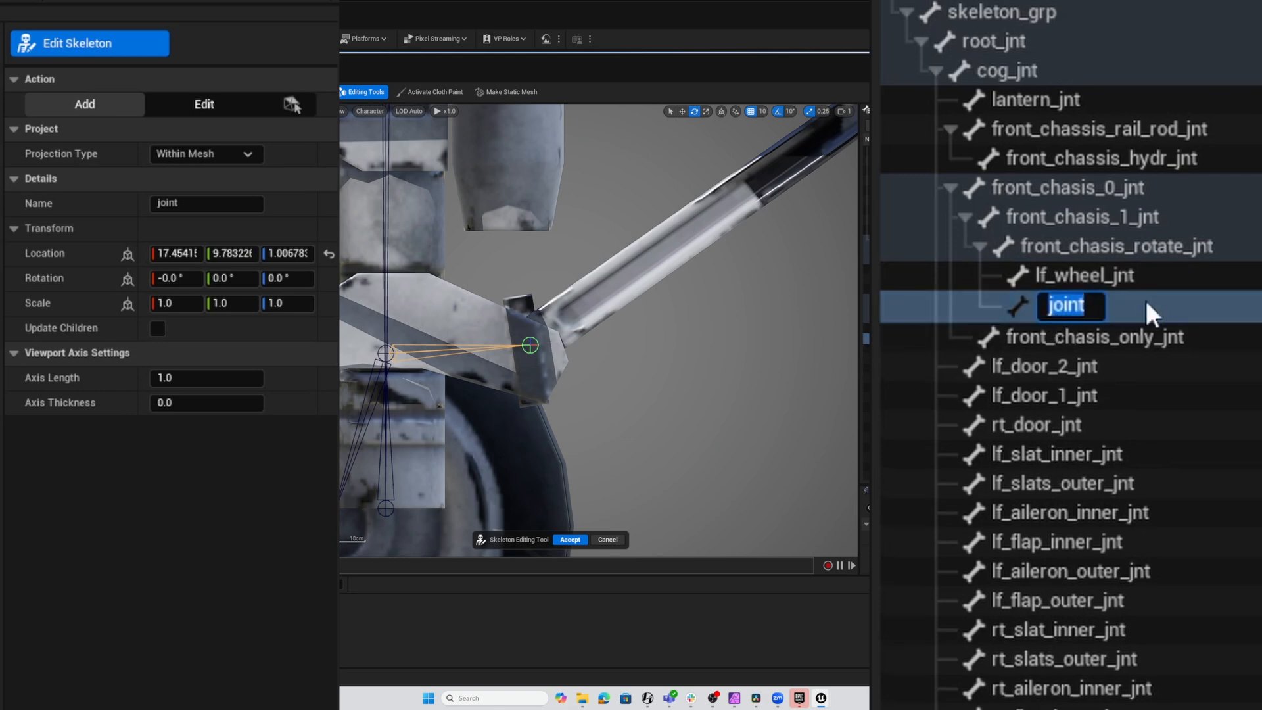
{"action": "key", "text": "BackSpace"}
{"action": "type", "text": "lf_"}
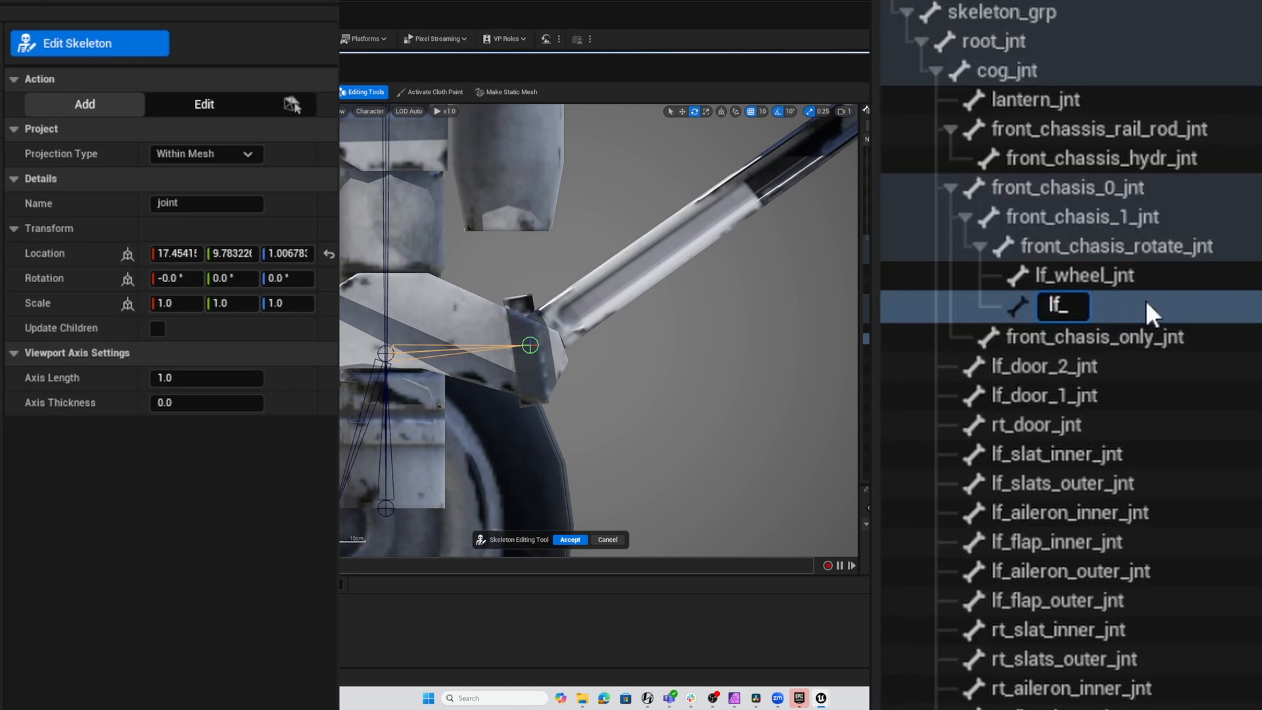
{"action": "type", "text": "chasi"}
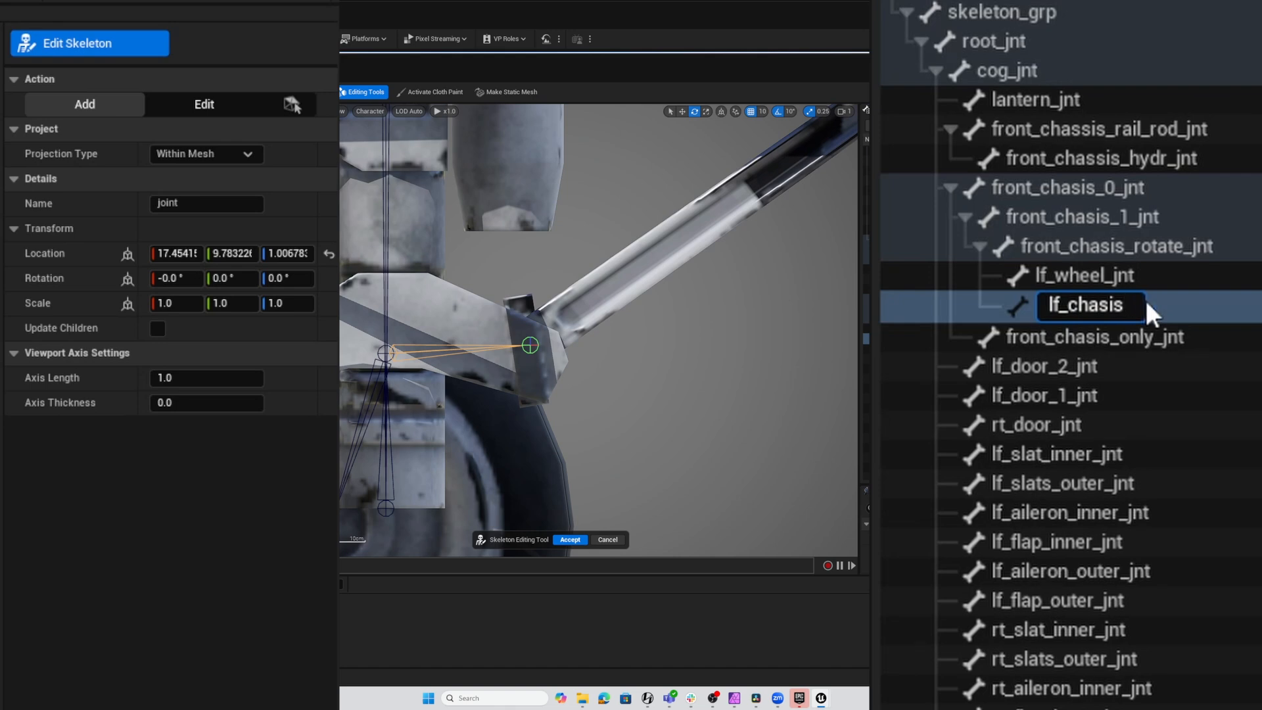
{"action": "type", "text": "s"}
{"action": "key", "text": "ctrl+a"}
{"action": "key", "text": "BackSpace"}
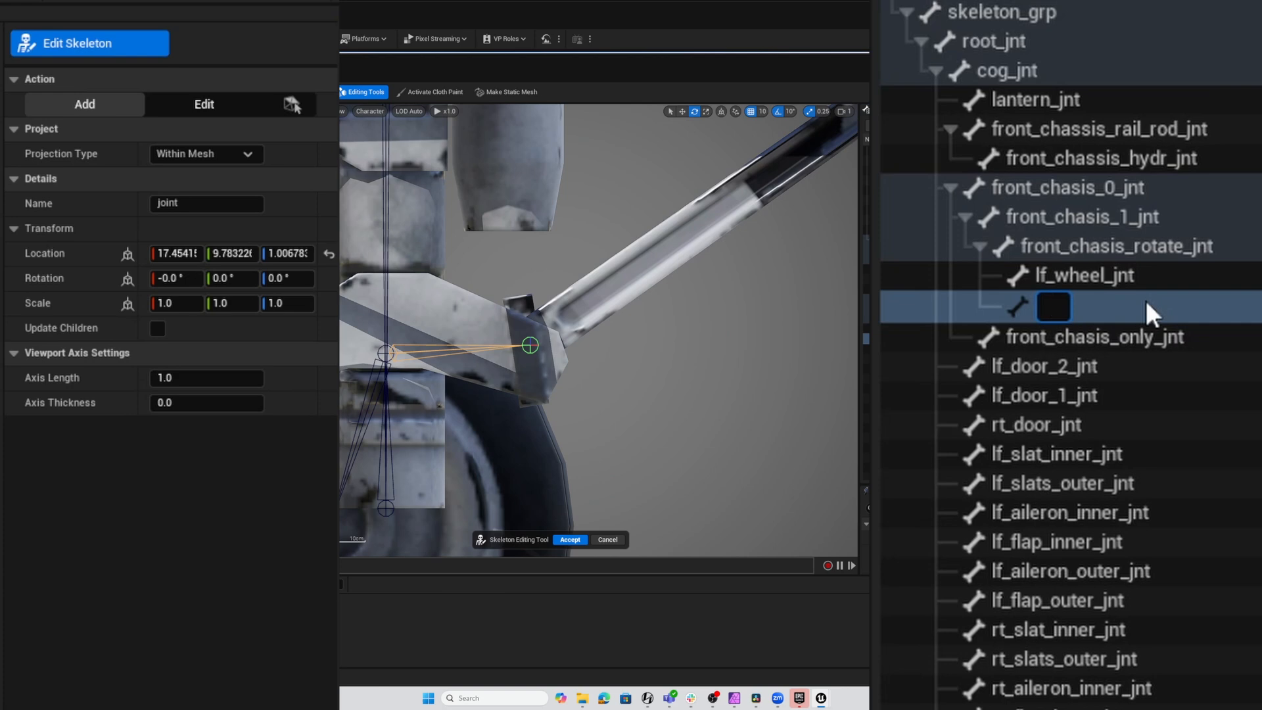
{"action": "type", "text": "front_ch"}
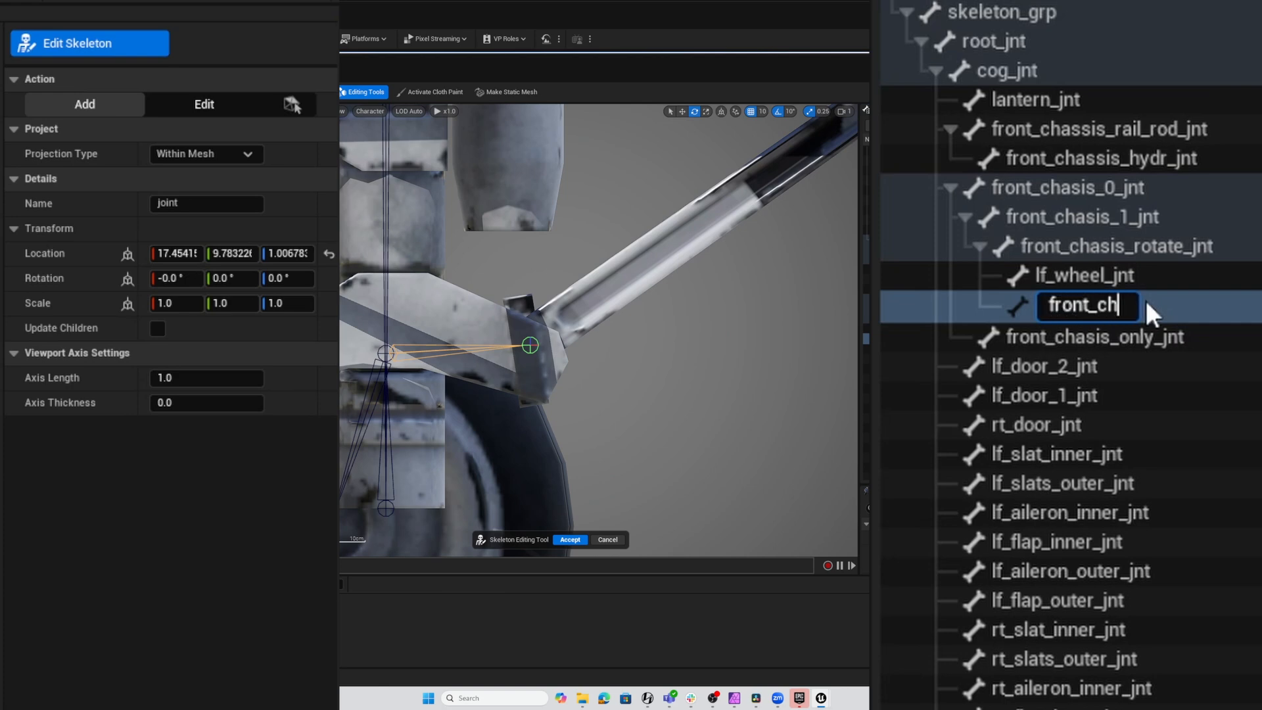
{"action": "type", "text": "asis_launchba"}
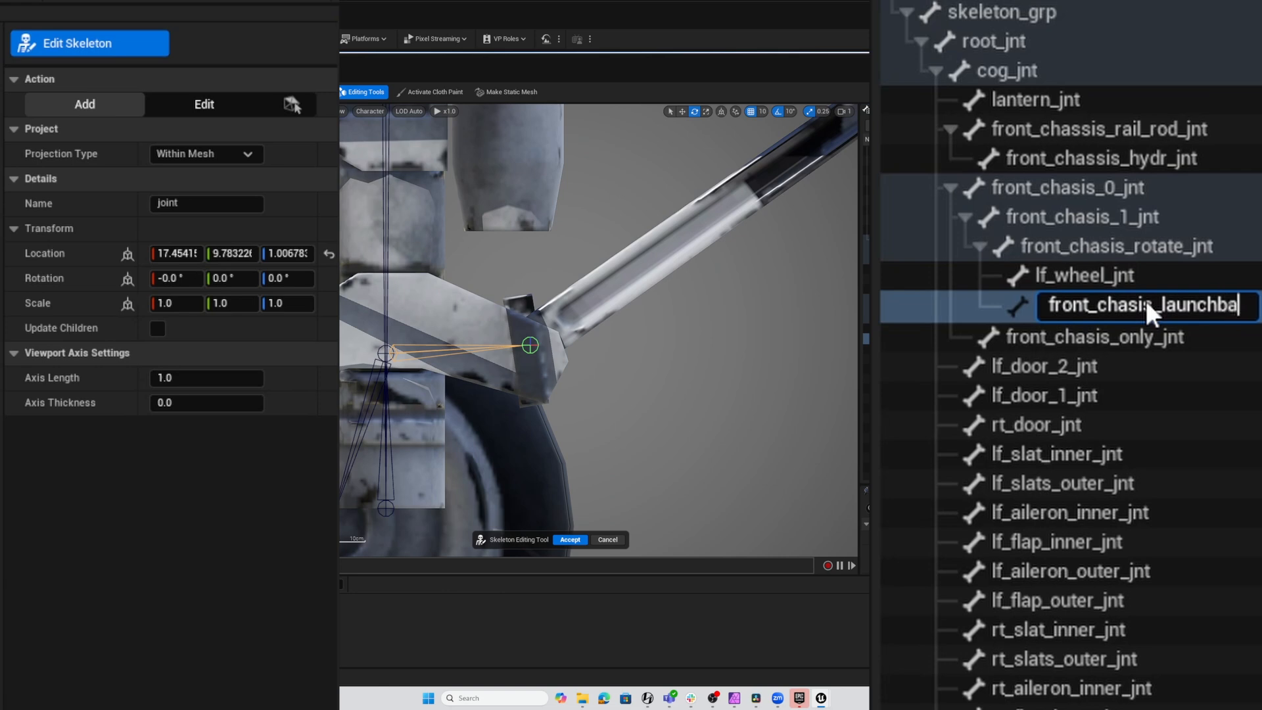
{"action": "type", "text": "r"}
{"action": "key", "text": "Return"}
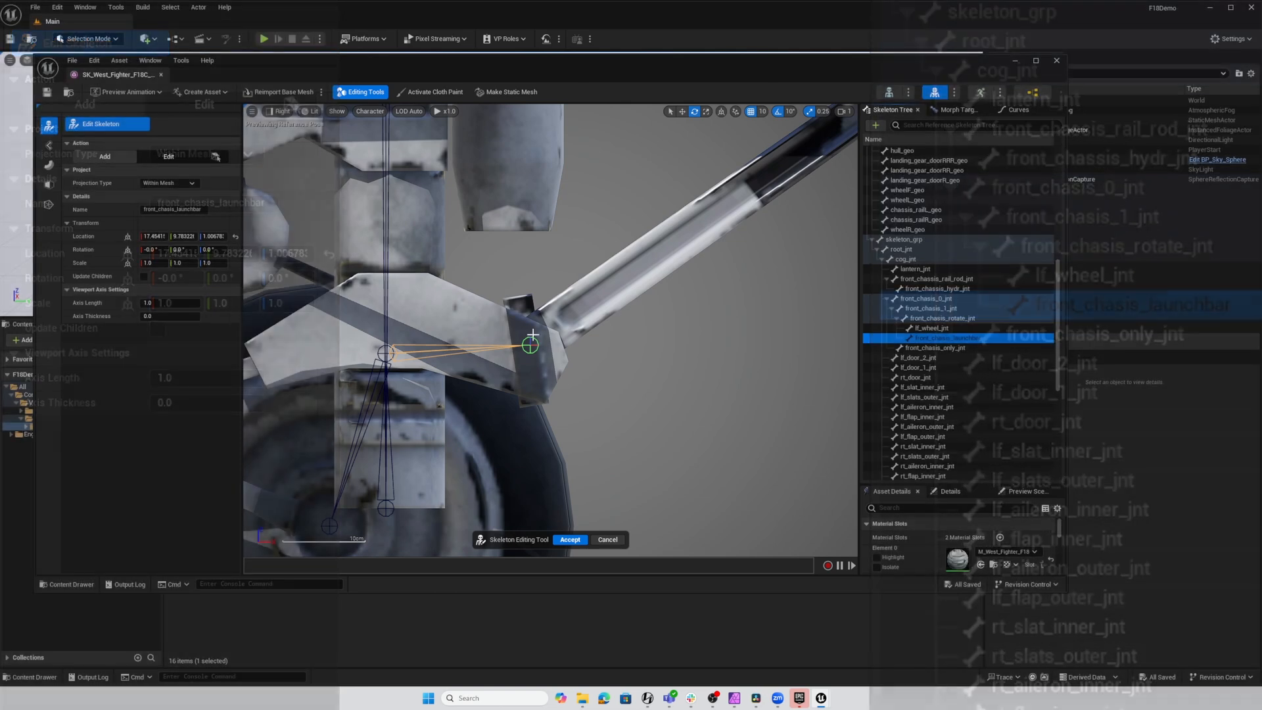
Centre the front_chasis_launchbar bone between the nose wheels by setting its Y location to 0, and accept the skeleton edit.
{"action": "left_click", "coordinate": [283, 112]}
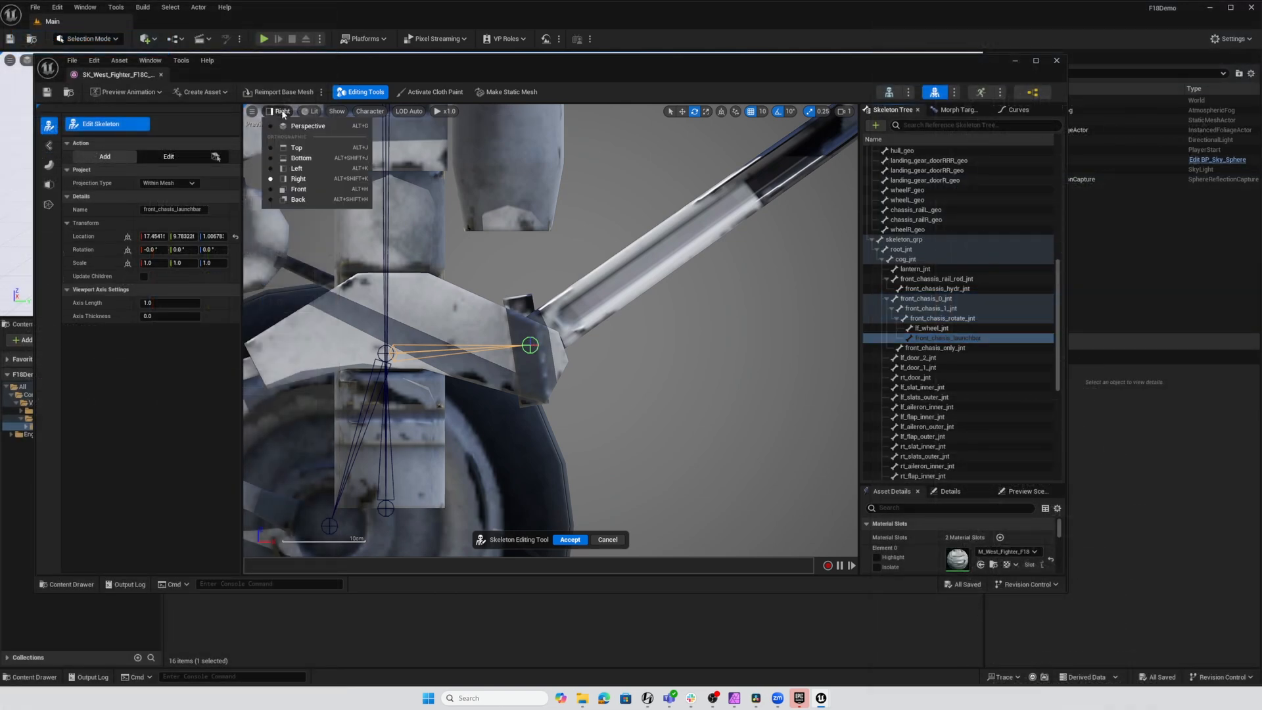
{"action": "left_click", "coordinate": [284, 125]}
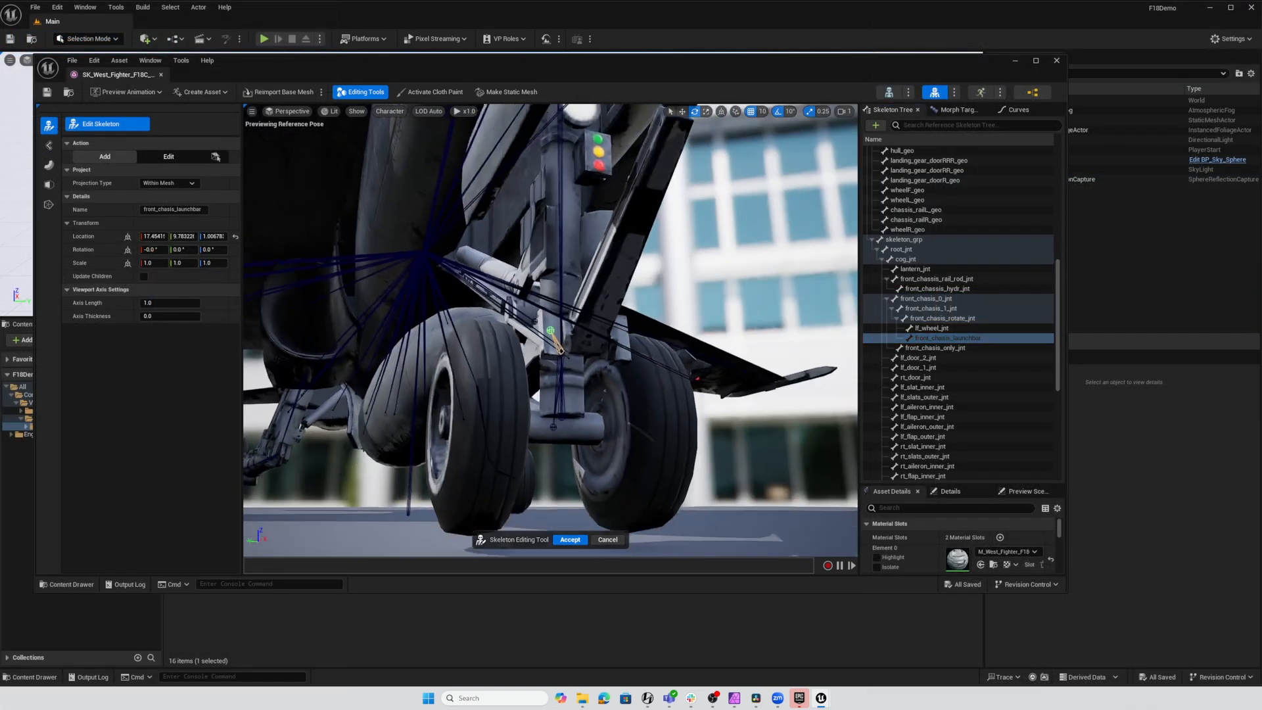
{"action": "left_click_drag", "start_coordinate": [657, 353], "coordinate": [598, 350], "text": "alt"}
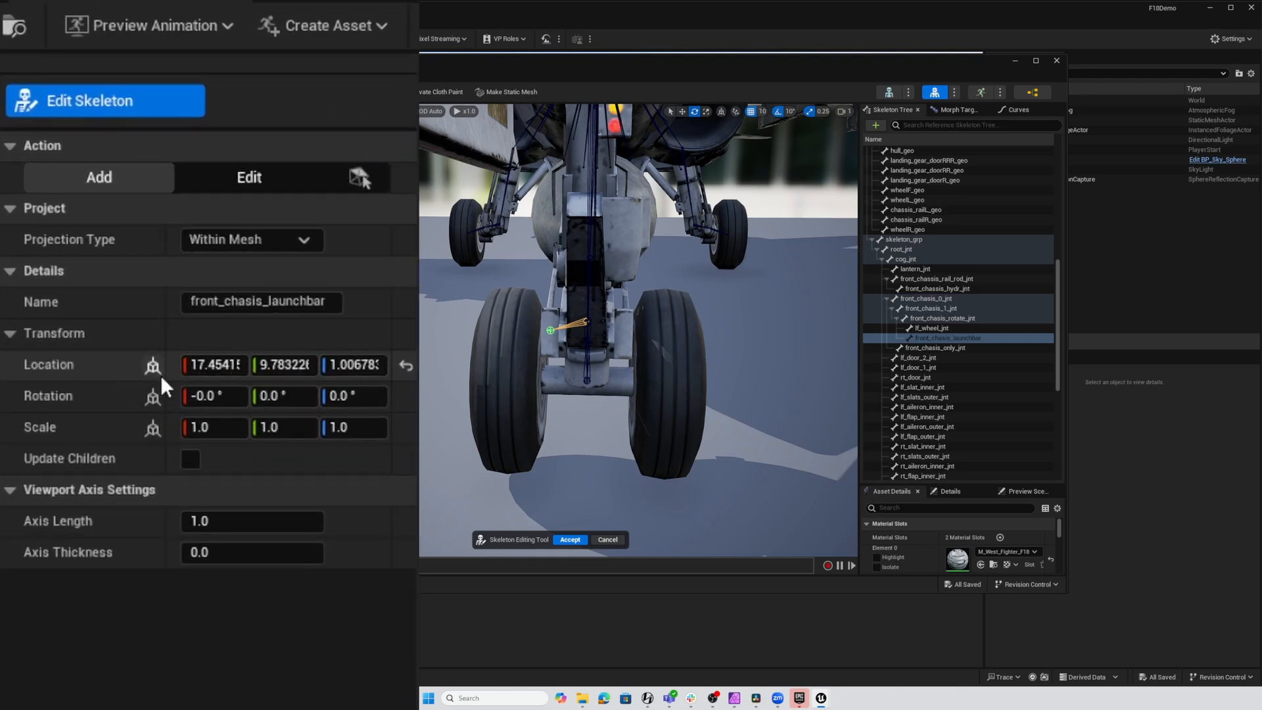
{"action": "left_click_drag", "start_coordinate": [615, 381], "coordinate": [733, 397], "text": "alt"}
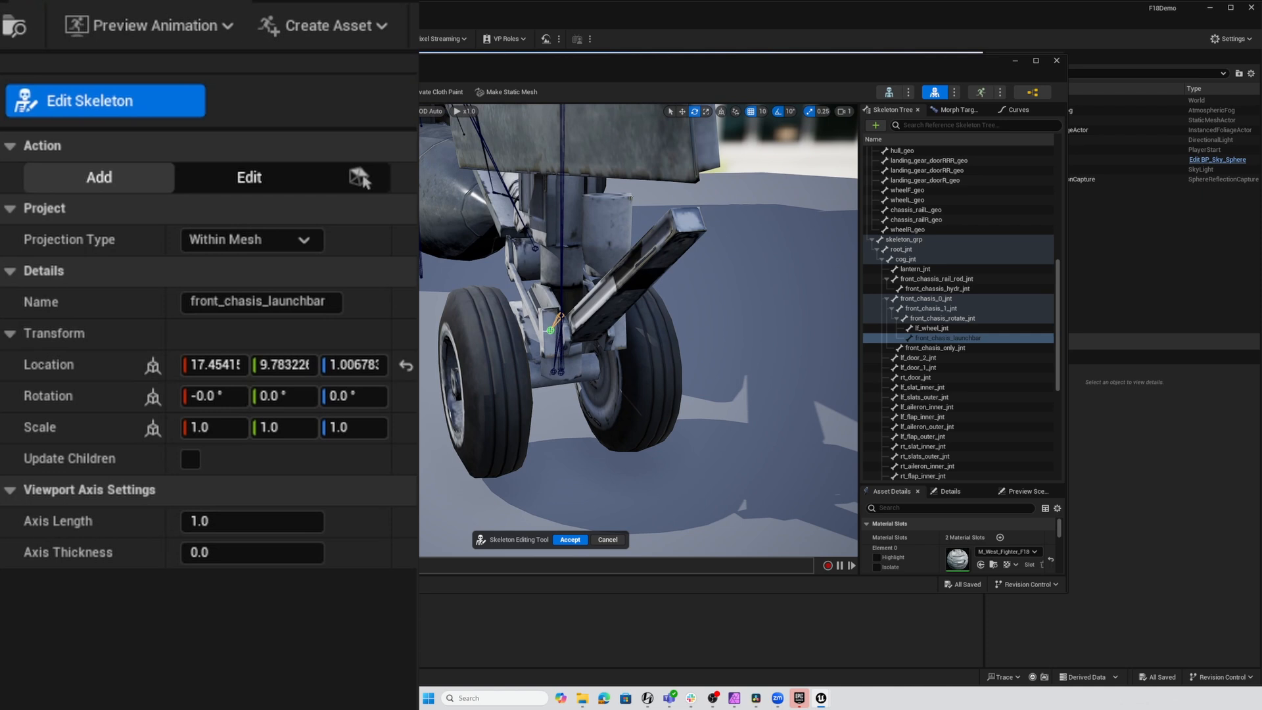
{"action": "left_click", "coordinate": [284, 364]}
{"action": "type", "text": "9.05"}
{"action": "key", "text": "Return"}
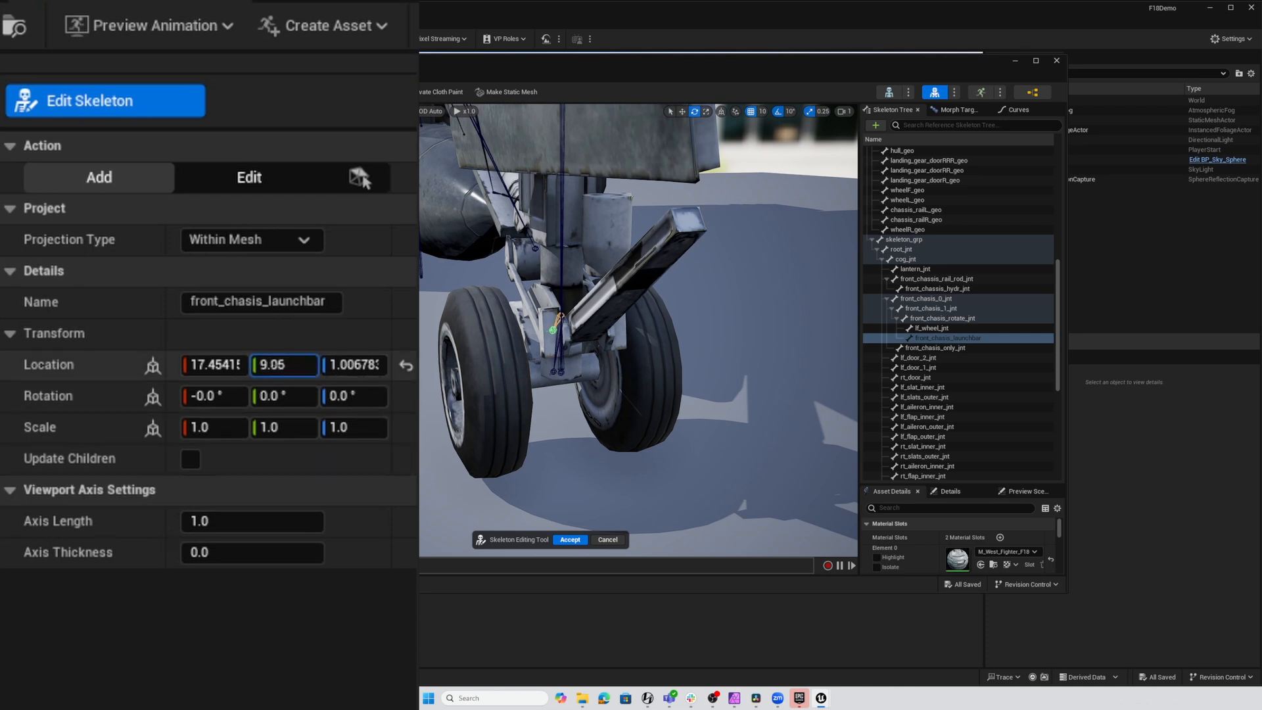
{"action": "left_click_drag", "start_coordinate": [290, 374], "coordinate": [313, 373]}
{"action": "left_click", "coordinate": [303, 369]}
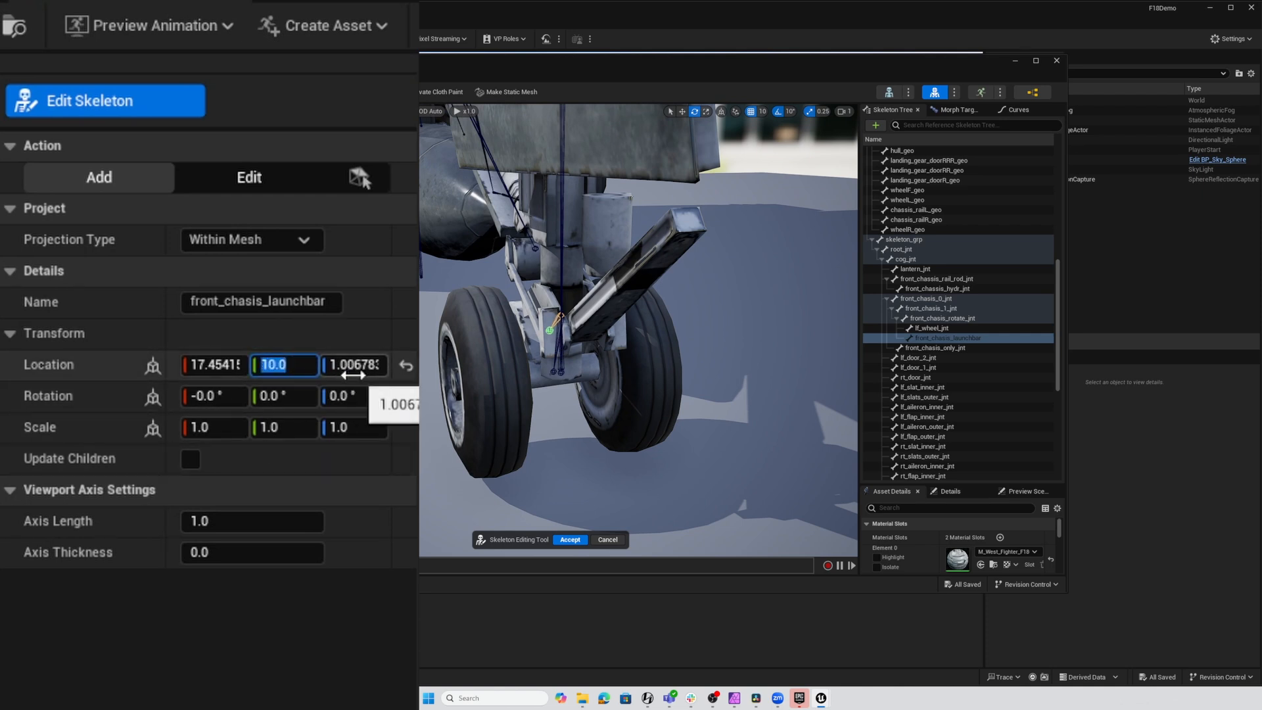
{"action": "type", "text": "0"}
{"action": "key", "text": "Return"}
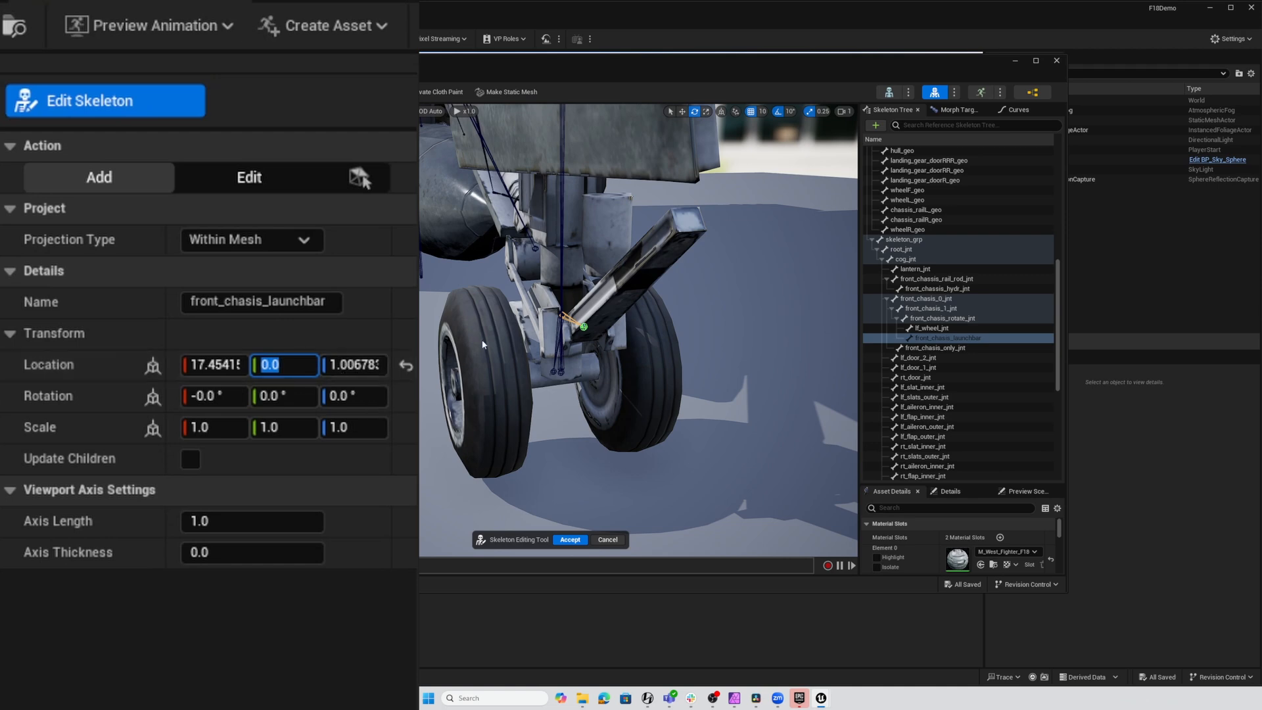
{"action": "left_click_drag", "start_coordinate": [661, 396], "coordinate": [538, 374], "text": "alt"}
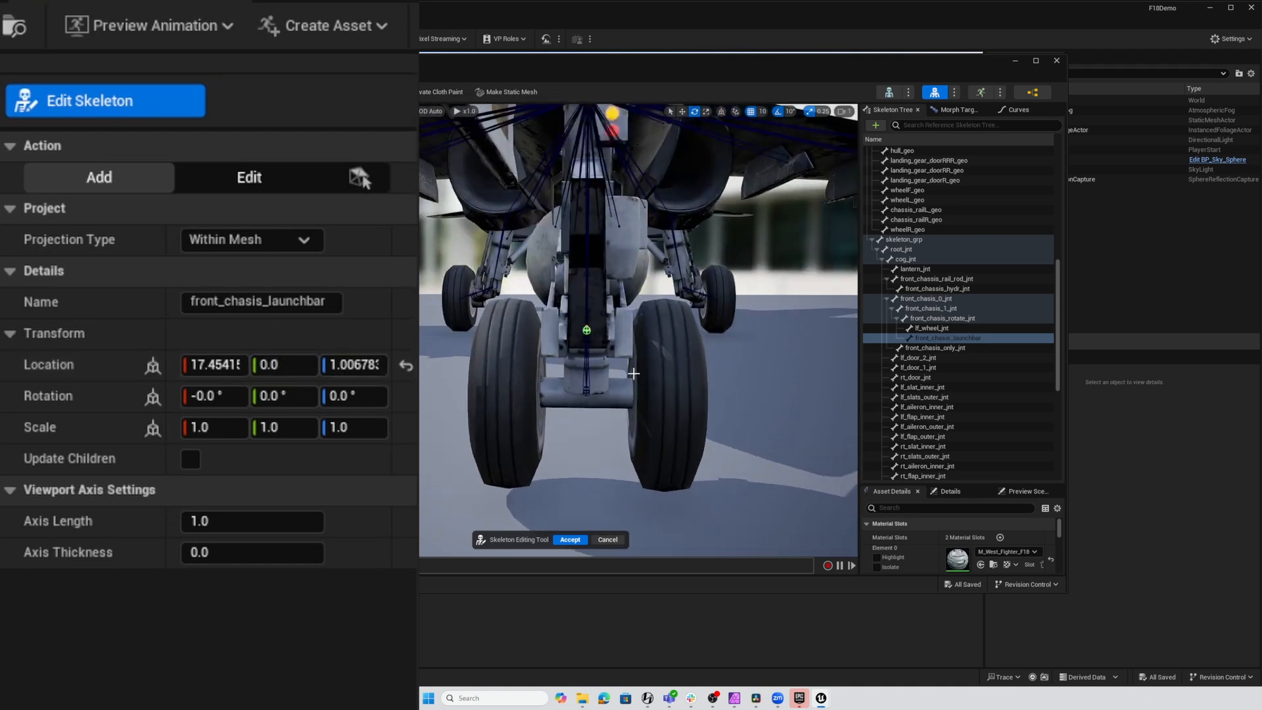
{"action": "left_click_drag", "start_coordinate": [704, 408], "coordinate": [591, 437], "text": "alt"}
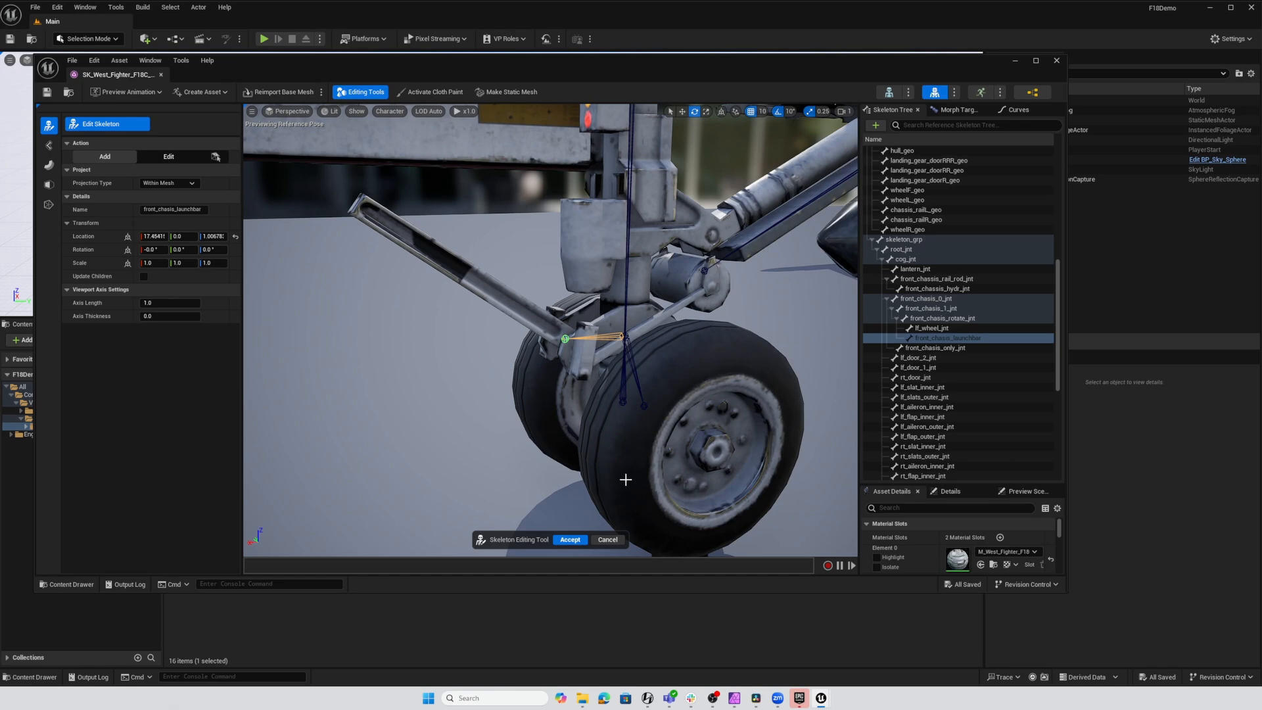
{"action": "left_click", "coordinate": [571, 539]}
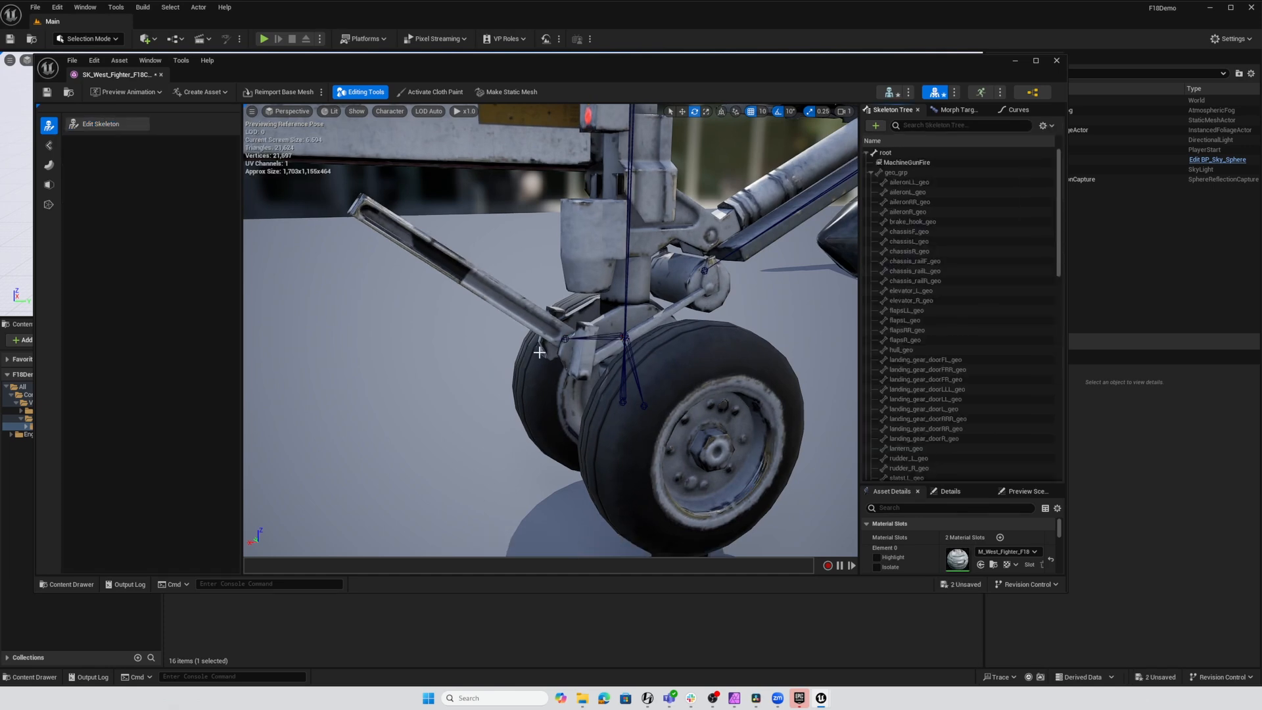
Select the front_chasis_launchbar bone at the launch bar's hinge and start the Edit Weights skin tool for it.
{"action": "left_click", "coordinate": [565, 339]}
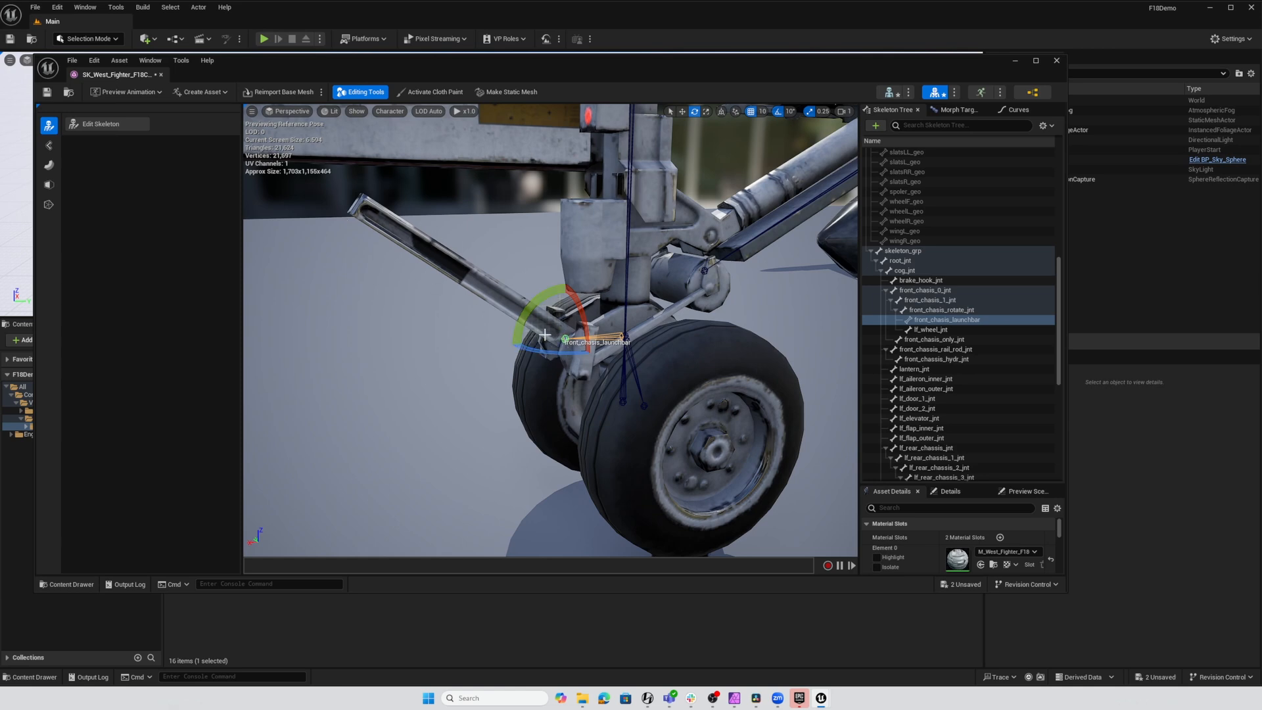
{"action": "left_click", "coordinate": [49, 145]}
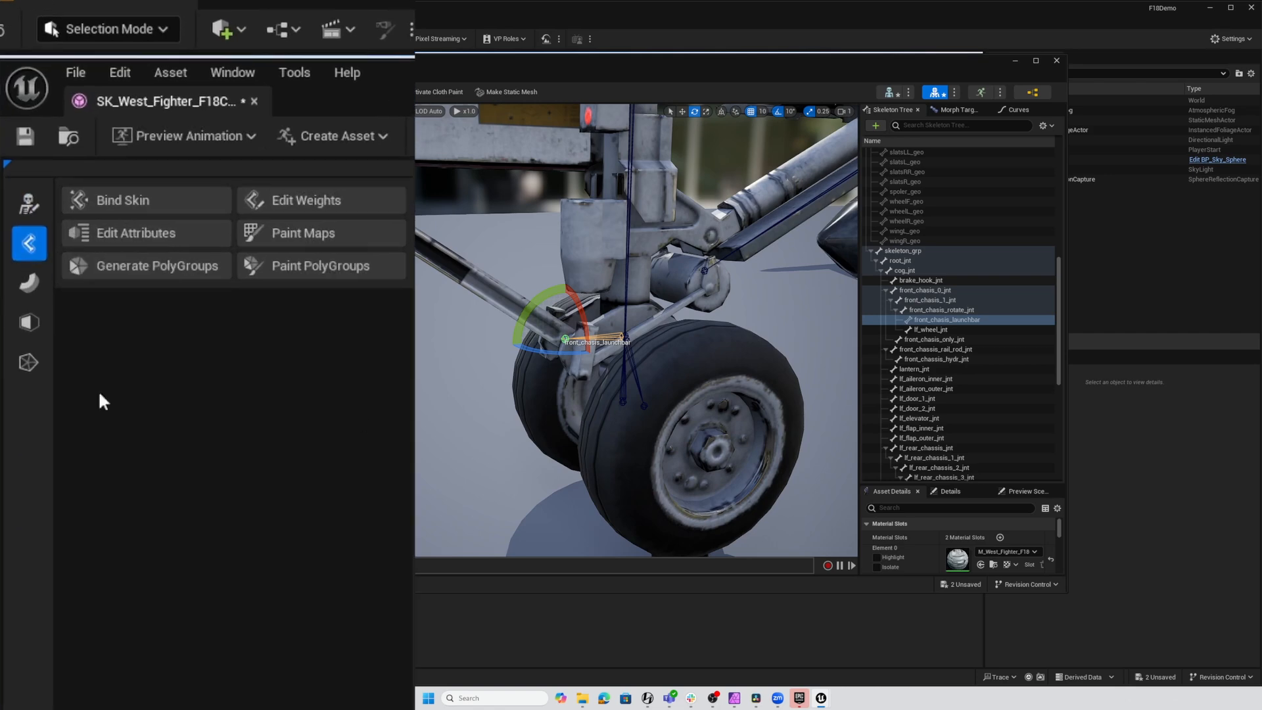
{"action": "left_click", "coordinate": [309, 197]}
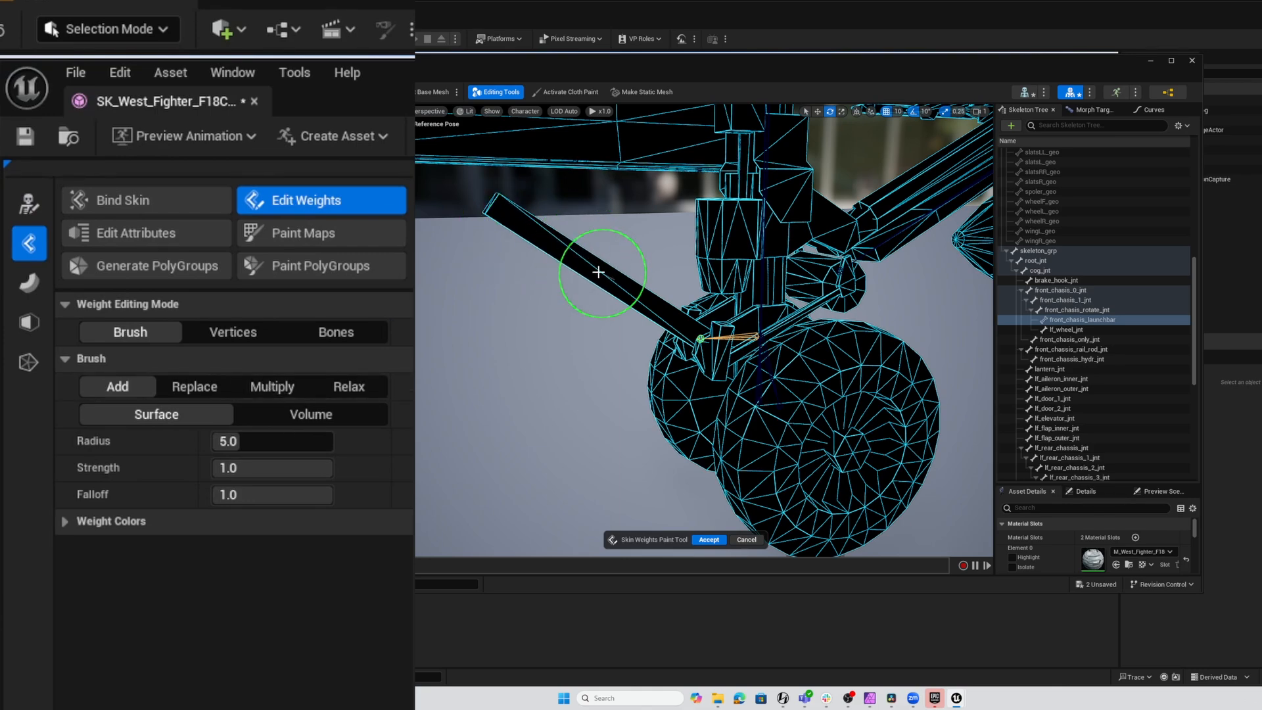
{"action": "mouse_move", "coordinate": [573, 333]}
{"action": "left_mouse_down", "text": "alt"}
{"action": "mouse_move", "coordinate": [687, 267]}
{"action": "mouse_move", "coordinate": [654, 253]}
{"action": "left_mouse_up", "text": "alt"}
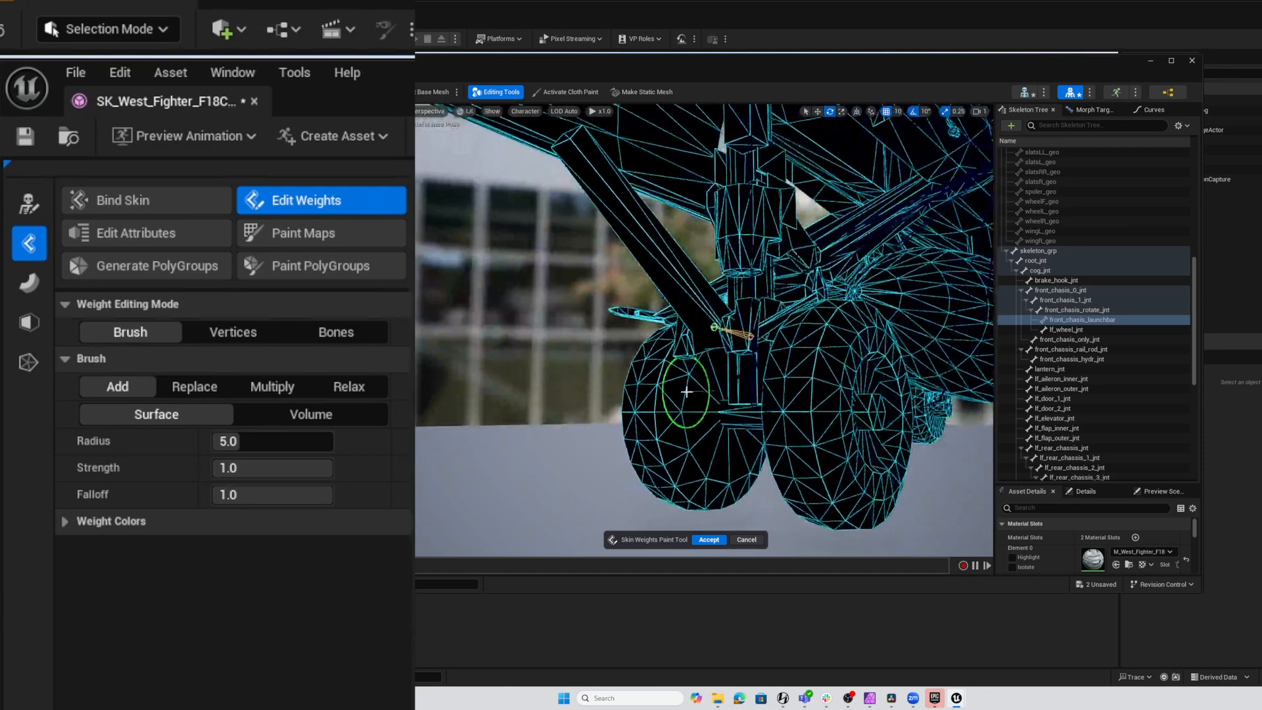
{"action": "mouse_move", "coordinate": [693, 398]}
{"action": "left_mouse_down", "text": "alt"}
{"action": "mouse_move", "coordinate": [709, 410]}
{"action": "mouse_move", "coordinate": [723, 375]}
{"action": "left_mouse_up", "text": "alt"}
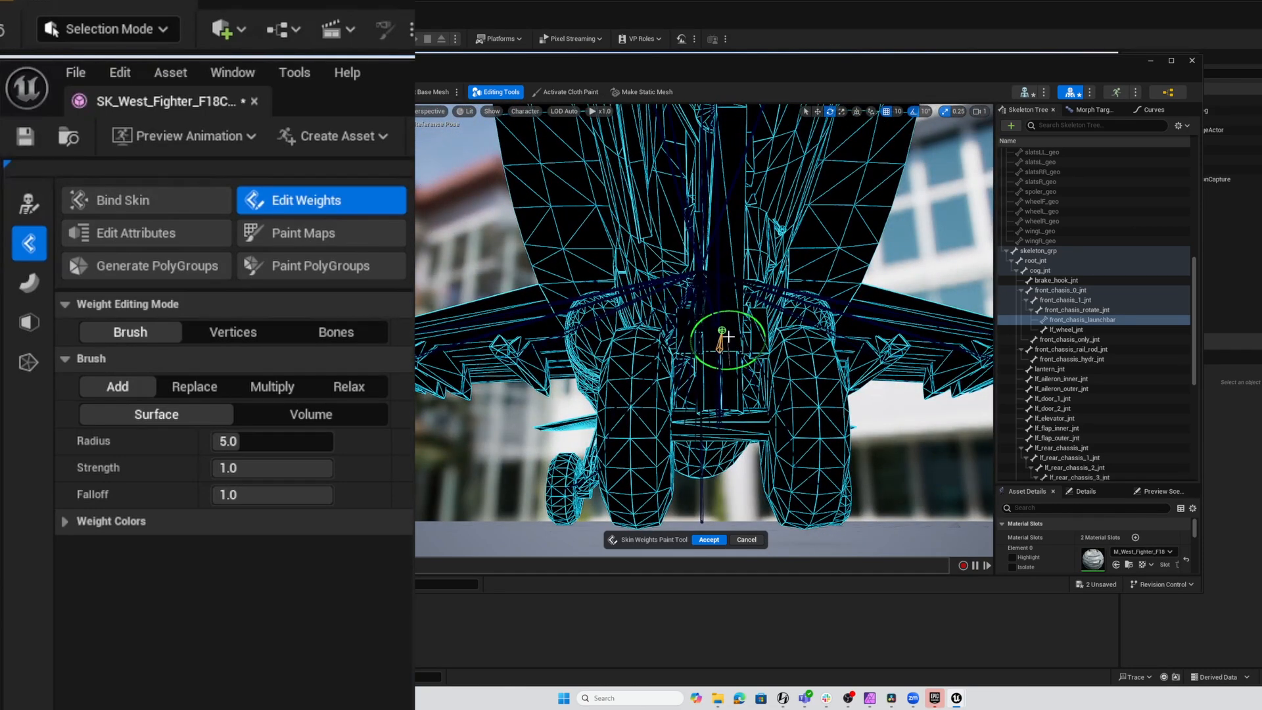
{"action": "left_click_drag", "start_coordinate": [721, 347], "coordinate": [717, 332], "text": "alt"}
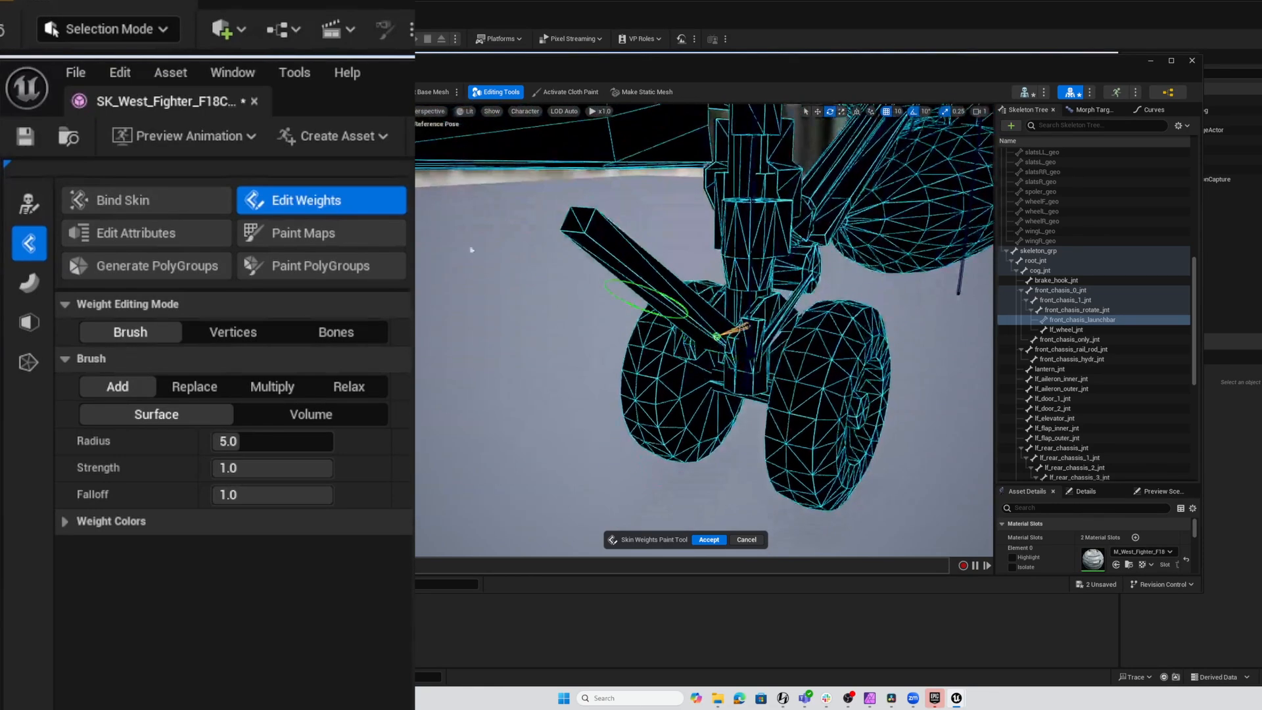
Switch weight editing to vertices, select the launch bar's free-end vertices and grow the selection over the whole bar.
{"action": "left_click", "coordinate": [235, 332]}
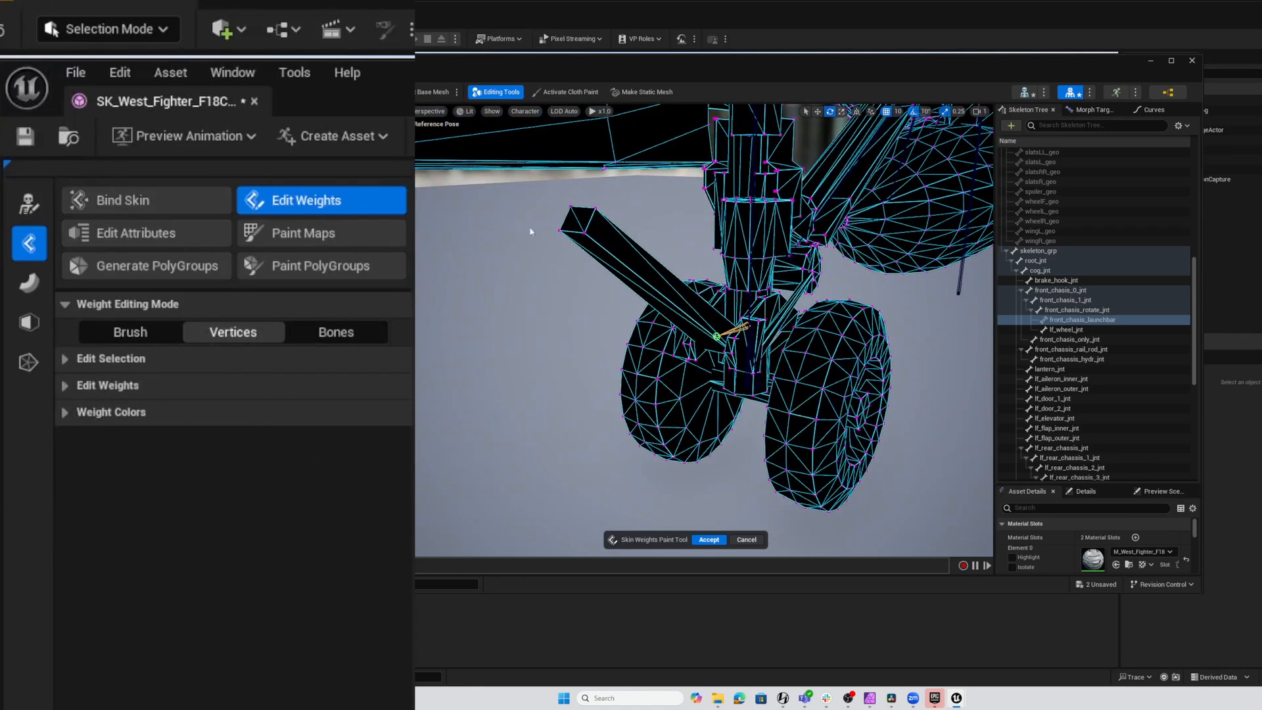
{"action": "scroll", "coordinate": [519, 232], "scroll_direction": "up", "scroll_amount": 2}
{"action": "left_click_drag", "start_coordinate": [458, 179], "coordinate": [544, 249]}
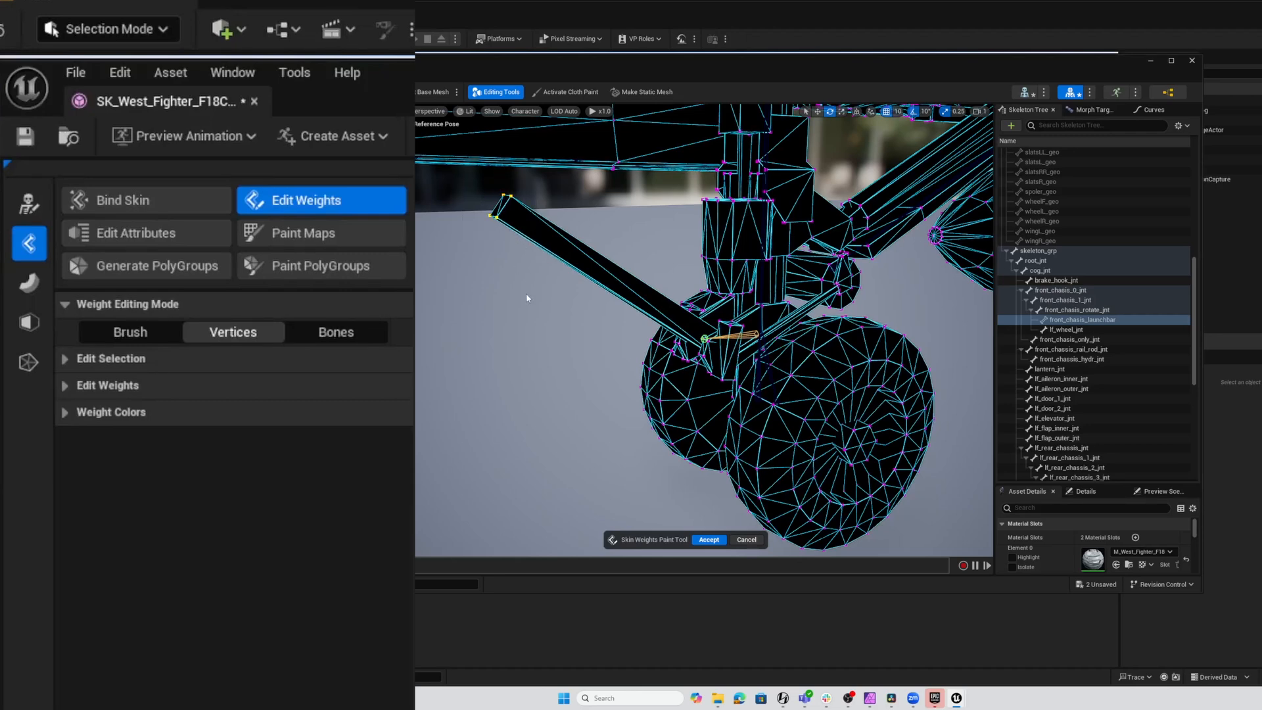
{"action": "left_click", "coordinate": [67, 358]}
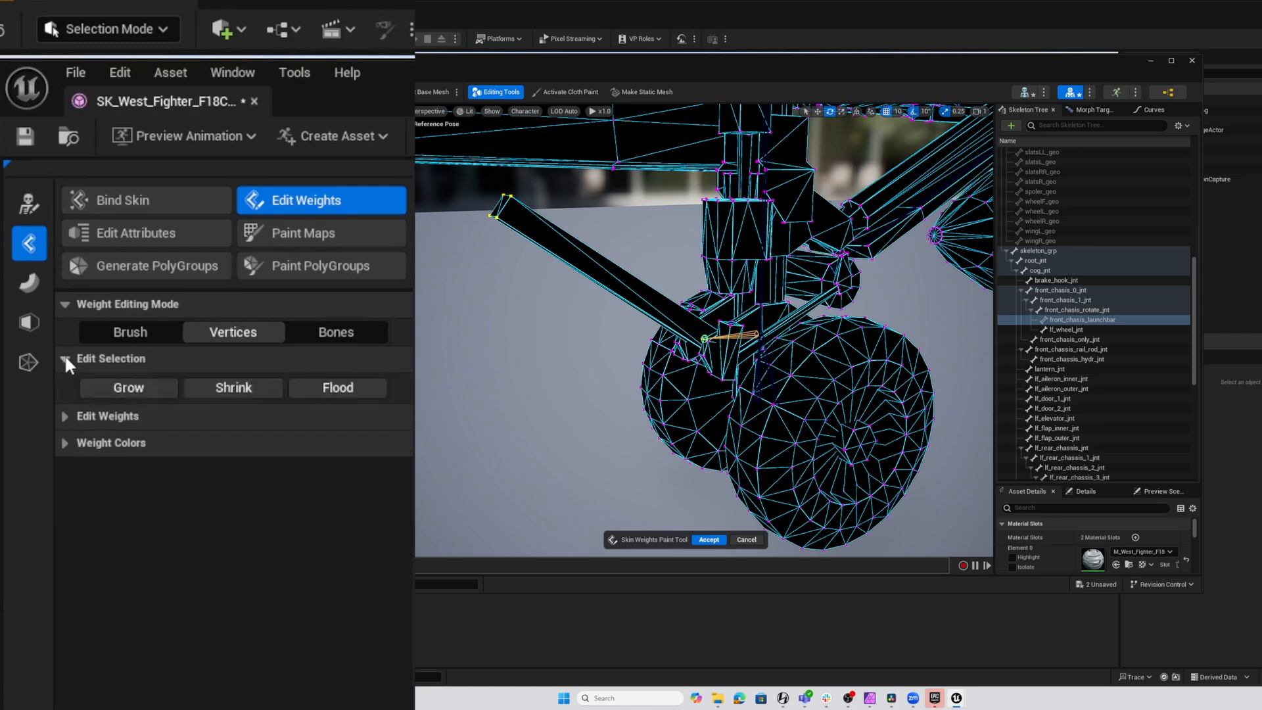
{"action": "left_click", "coordinate": [128, 388]}
{"action": "left_click_drag", "start_coordinate": [595, 383], "coordinate": [756, 383], "text": "alt"}
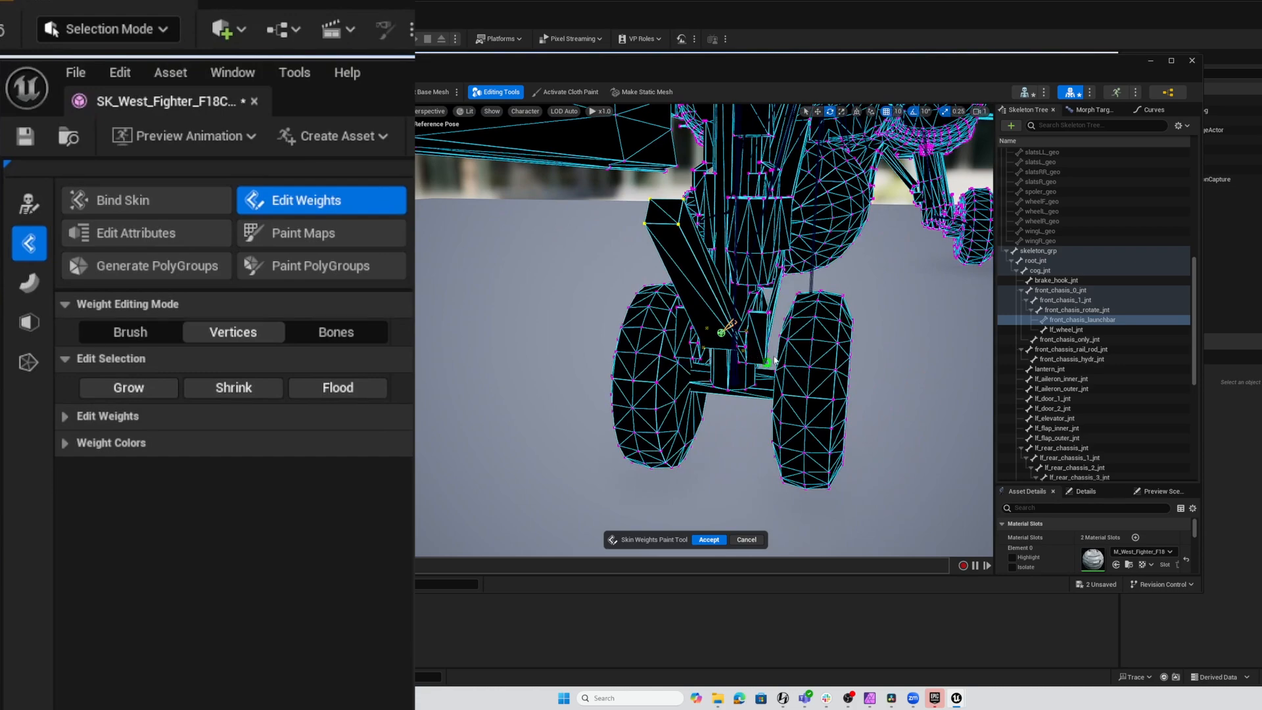
{"action": "scroll", "coordinate": [703, 329], "scroll_direction": "up", "scroll_amount": 3}
{"action": "left_click_drag", "start_coordinate": [758, 377], "coordinate": [618, 378], "text": "alt"}
{"action": "scroll", "coordinate": [618, 309], "scroll_direction": "down", "scroll_amount": 4}
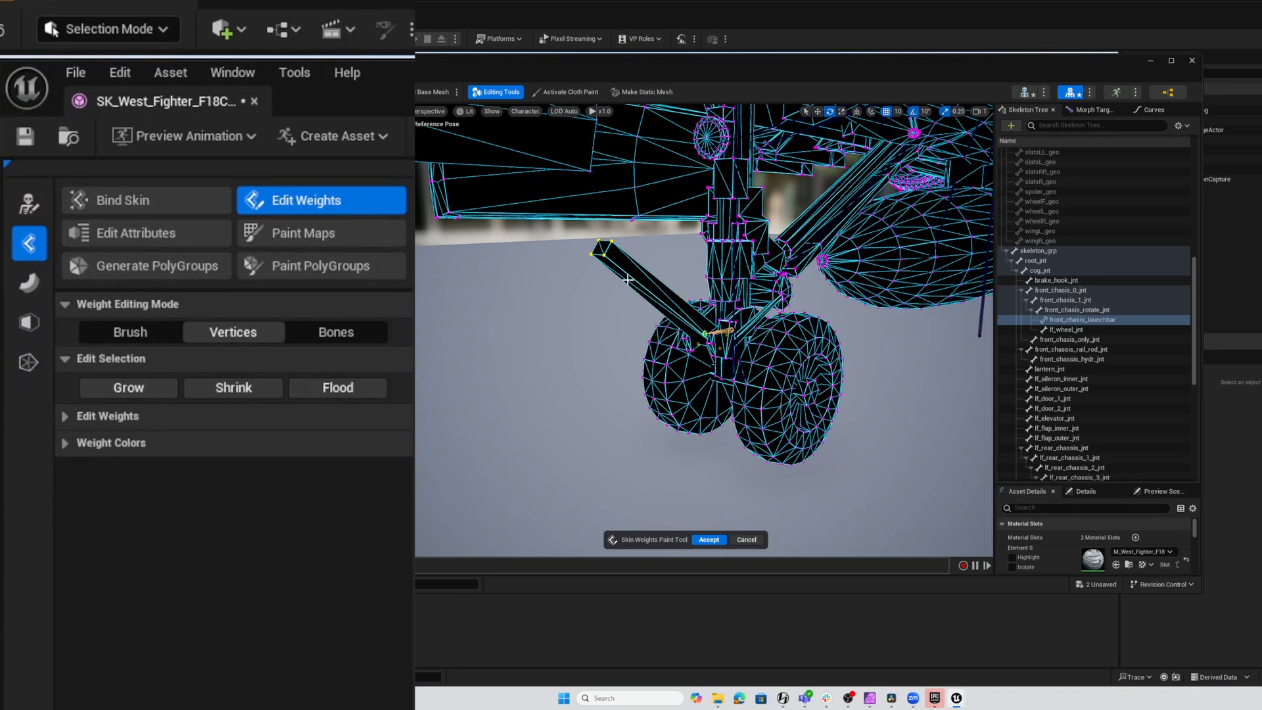
Replace the selected launch bar vertices' weights with 1.0 on front_chasis_launchbar and accept the skin weights.
{"action": "left_click", "coordinate": [65, 416]}
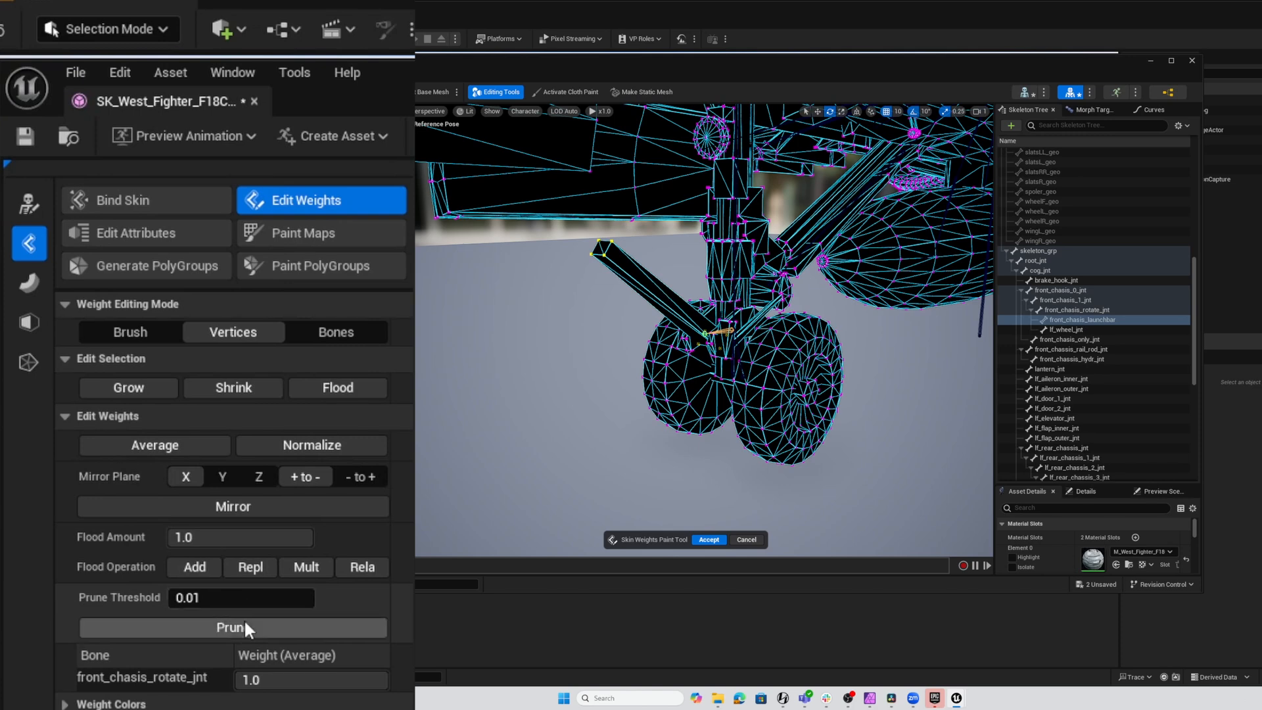
{"action": "left_click", "coordinate": [247, 568]}
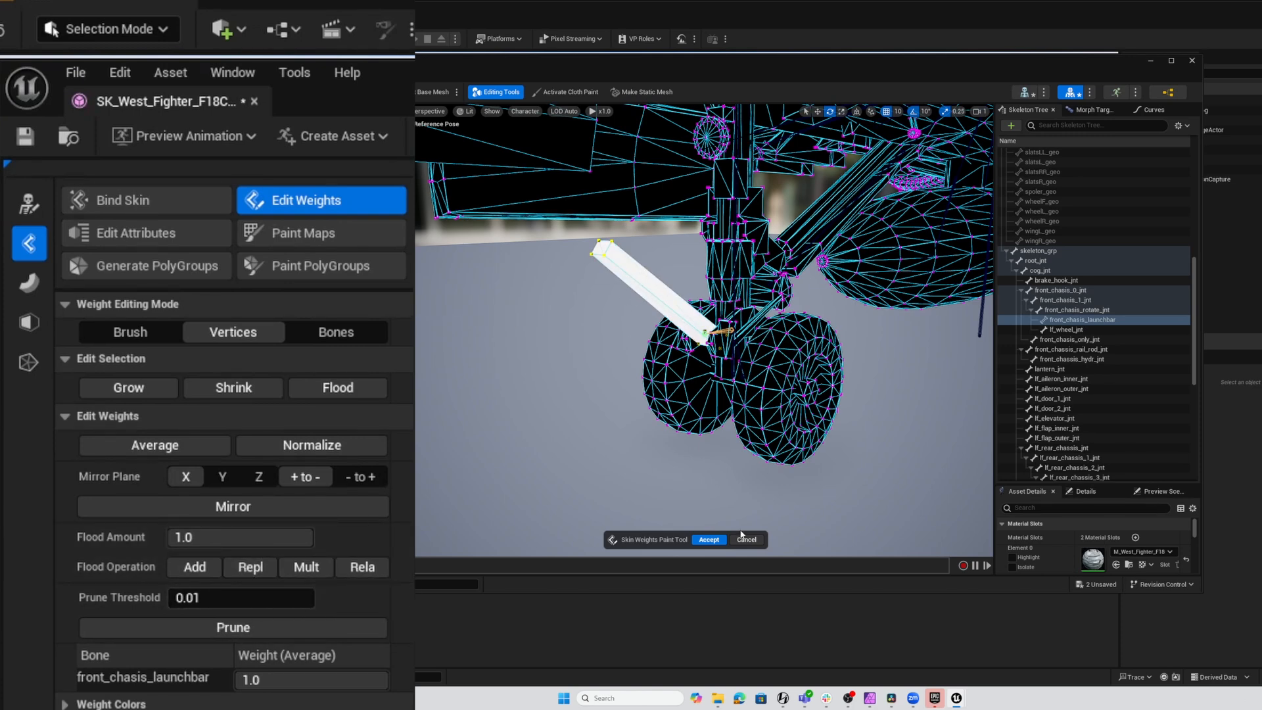
{"action": "left_click", "coordinate": [710, 540]}
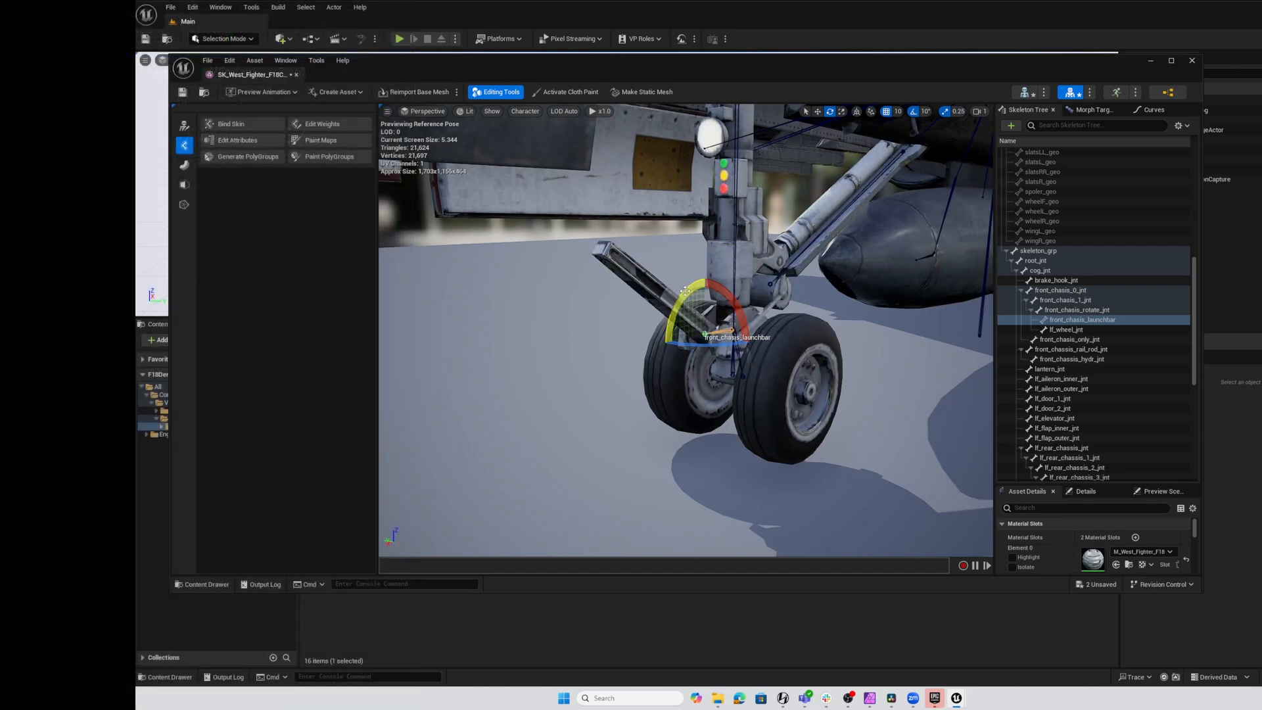
Test the skinning by rotating the front_chasis_launchbar bone, undo the rotation and save the skeletal mesh.
{"action": "left_click_drag", "start_coordinate": [669, 322], "coordinate": [785, 324]}
{"action": "left_click_drag", "start_coordinate": [674, 313], "coordinate": [673, 372]}
{"action": "key", "text": "ctrl+z"}
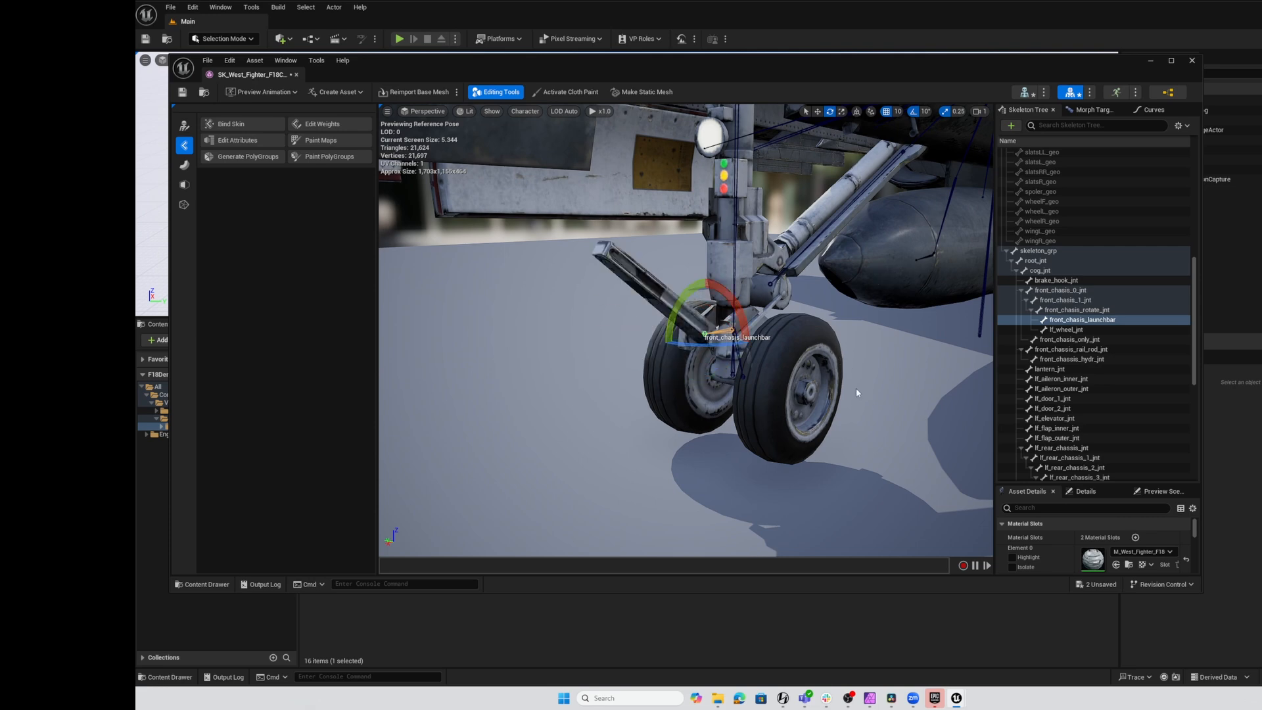
{"action": "key", "text": "ctrl+s"}
Test-rotate lf_aileron_outer_jnt and lf_slats_outer_jnt on the outer wing to check their movement, and undo the rotations.
{"action": "scroll", "coordinate": [857, 423], "scroll_direction": "down", "scroll_amount": 5}
{"action": "right_click_drag", "start_coordinate": [699, 416], "coordinate": [854, 335]}
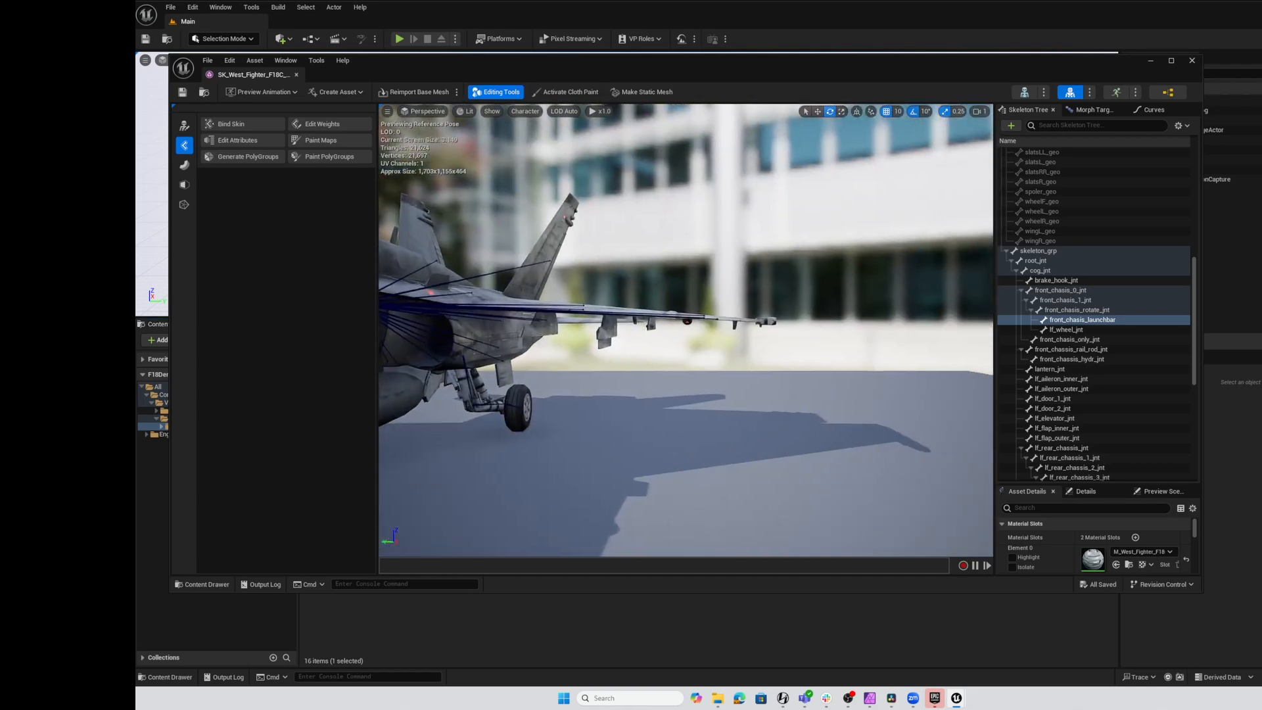
{"action": "middle_click_drag", "start_coordinate": [699, 417], "coordinate": [702, 332]}
{"action": "scroll", "coordinate": [759, 378], "scroll_direction": "up", "scroll_amount": 5}
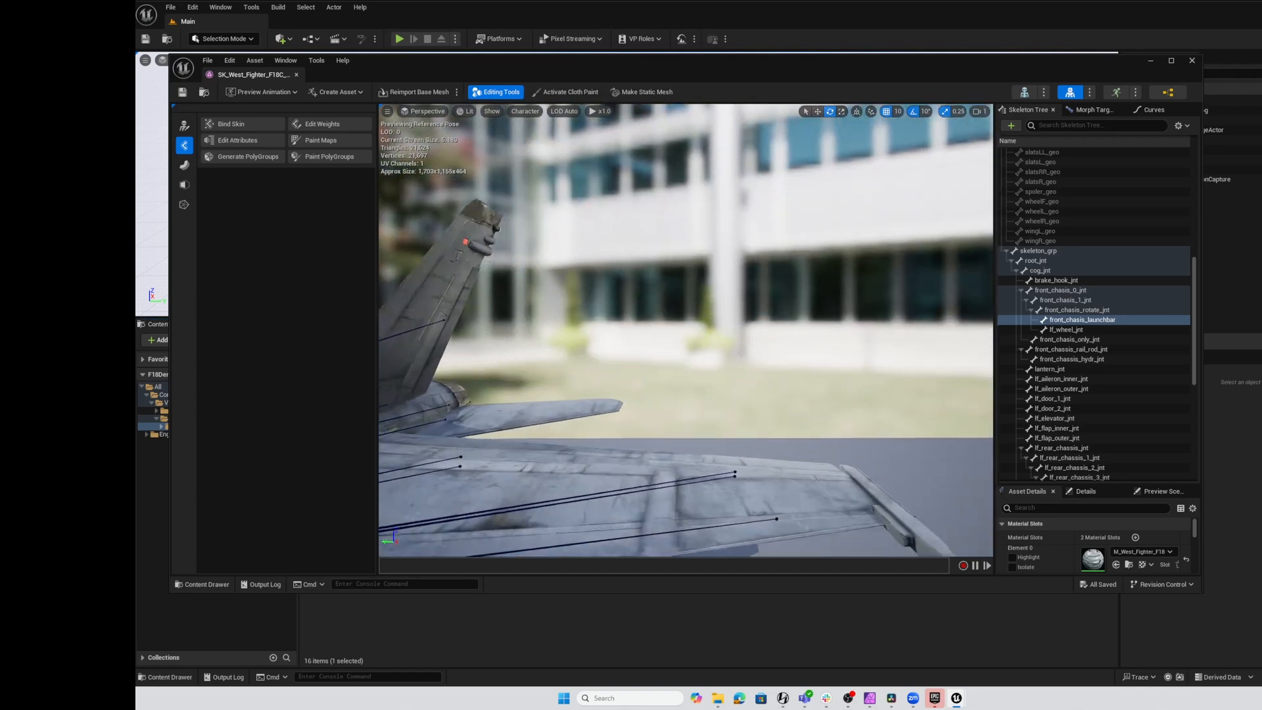
{"action": "right_click_drag", "start_coordinate": [655, 315], "coordinate": [655, 427]}
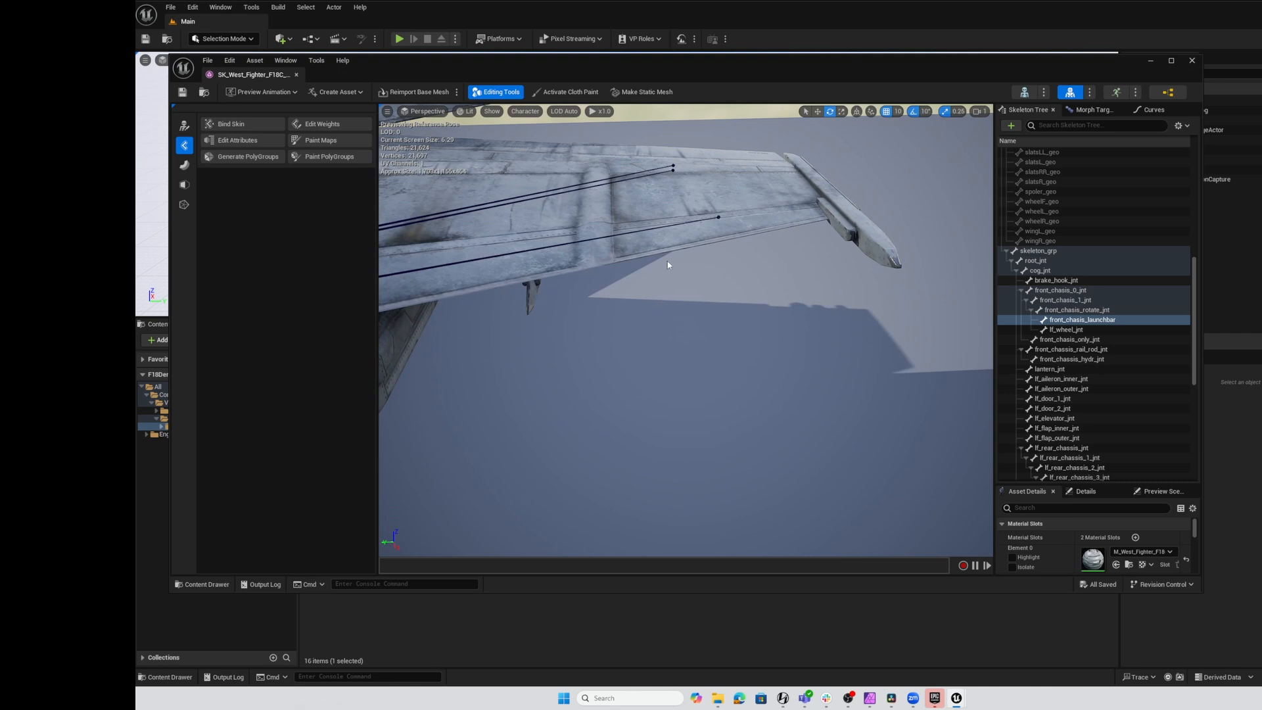
{"action": "right_click_drag", "start_coordinate": [654, 178], "coordinate": [665, 185]}
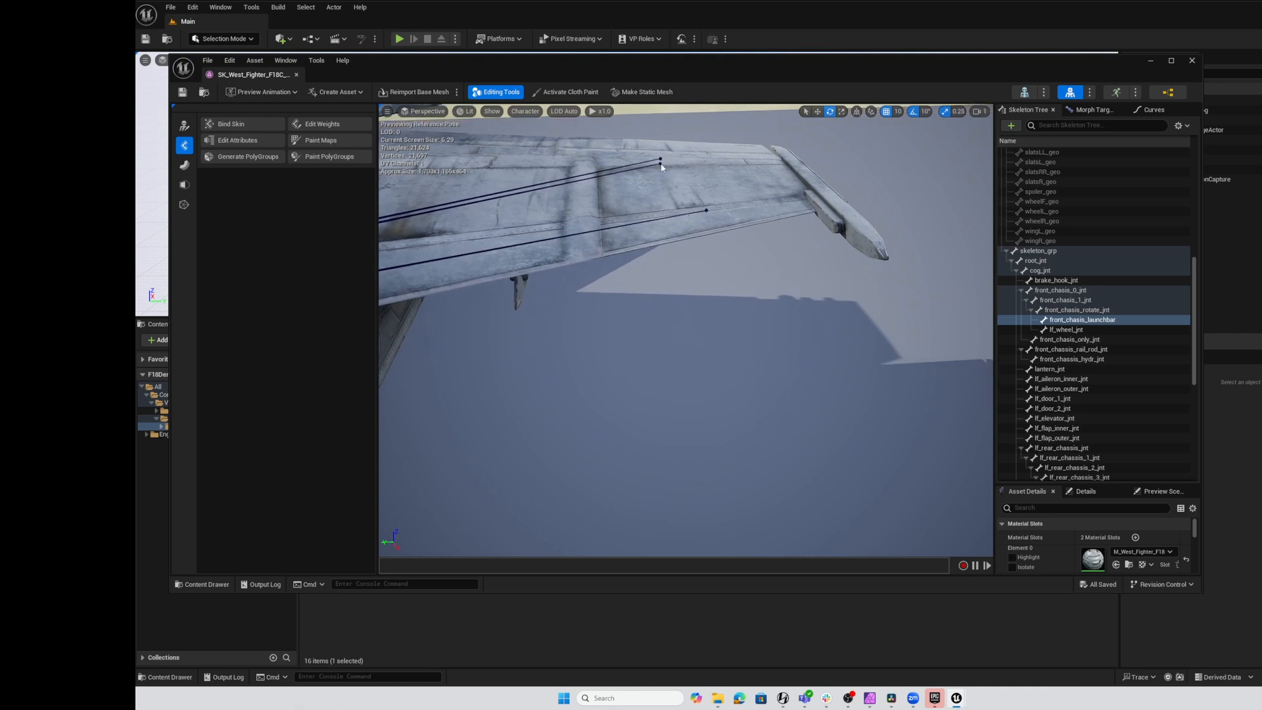
{"action": "left_click", "coordinate": [661, 164]}
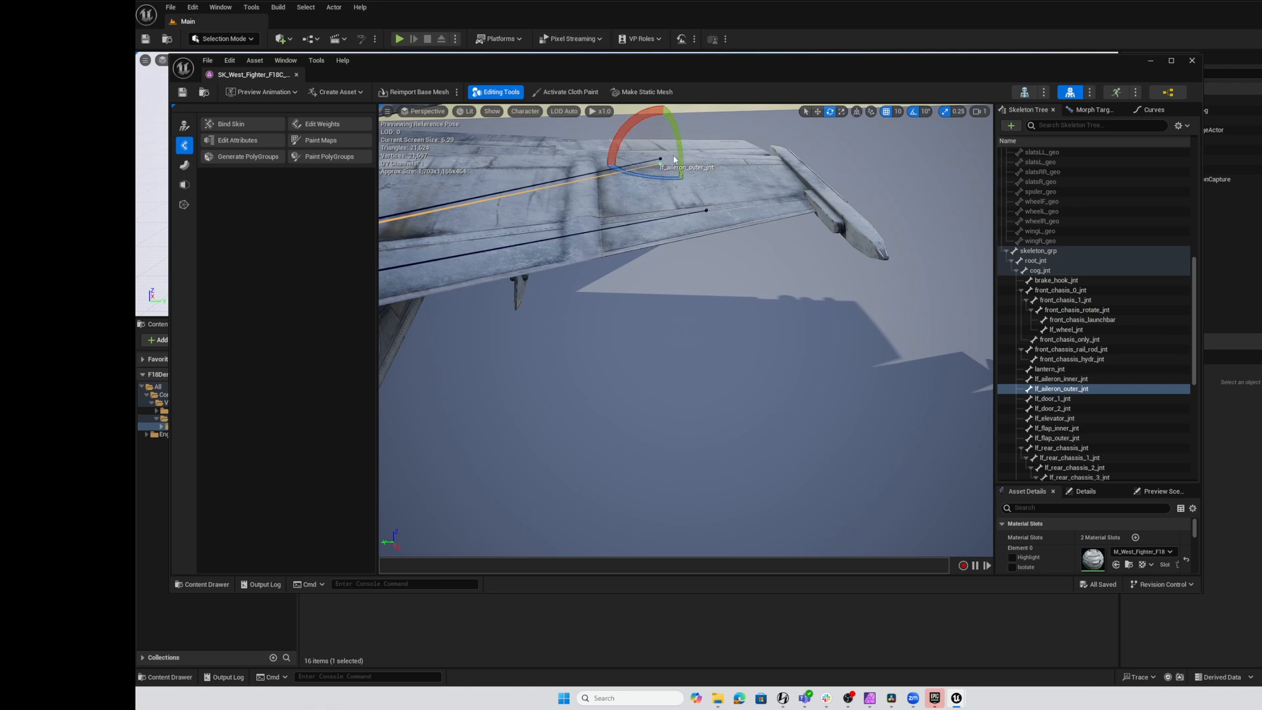
{"action": "left_click_drag", "start_coordinate": [673, 159], "coordinate": [688, 142]}
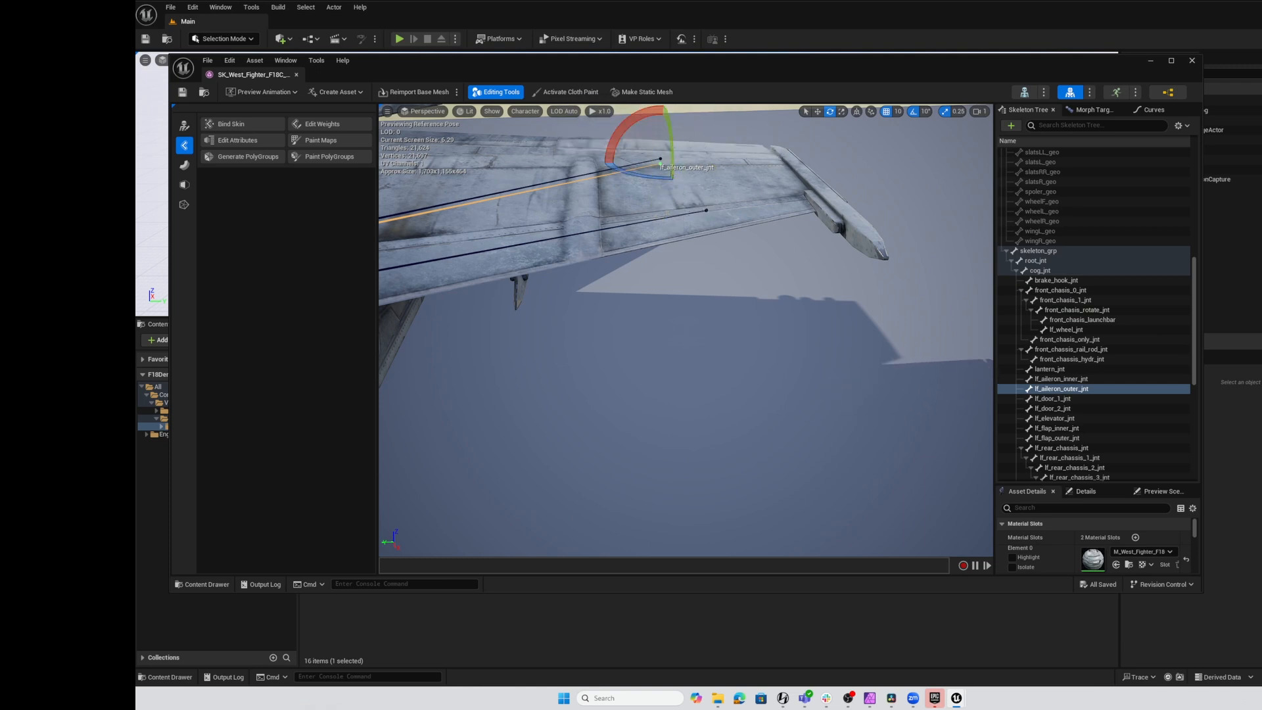
{"action": "left_click", "coordinate": [707, 211]}
{"action": "left_click_drag", "start_coordinate": [731, 203], "coordinate": [738, 227]}
{"action": "key", "text": "ctrl+z"}
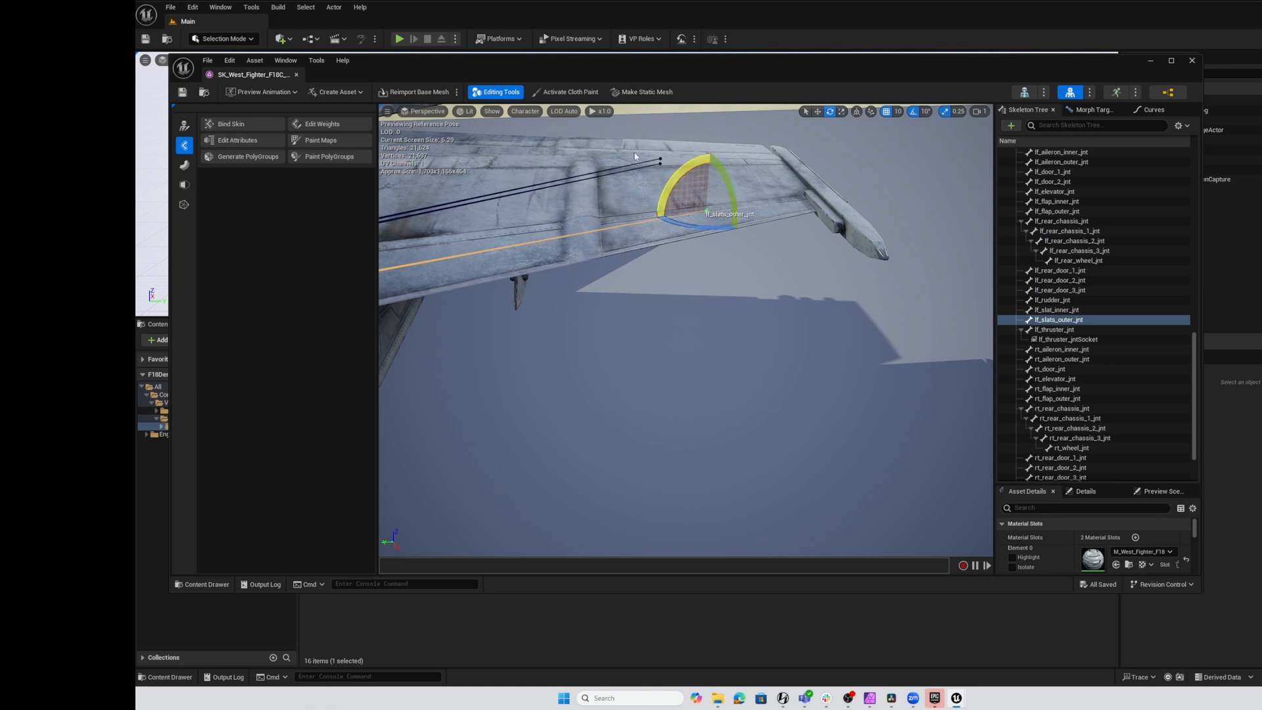
Start Edit Skeleton in Add mode with cog_jnt selected as the parent bone.
{"action": "left_click", "coordinate": [184, 128]}
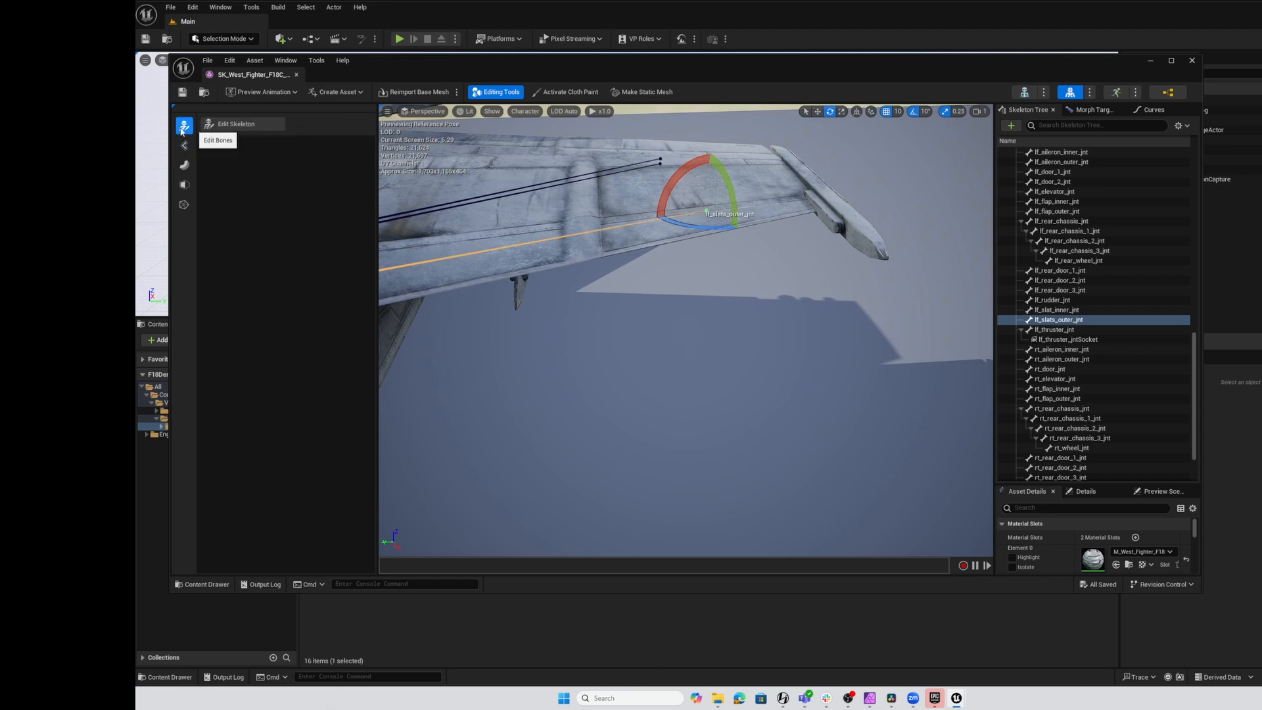
{"action": "left_click", "coordinate": [227, 124]}
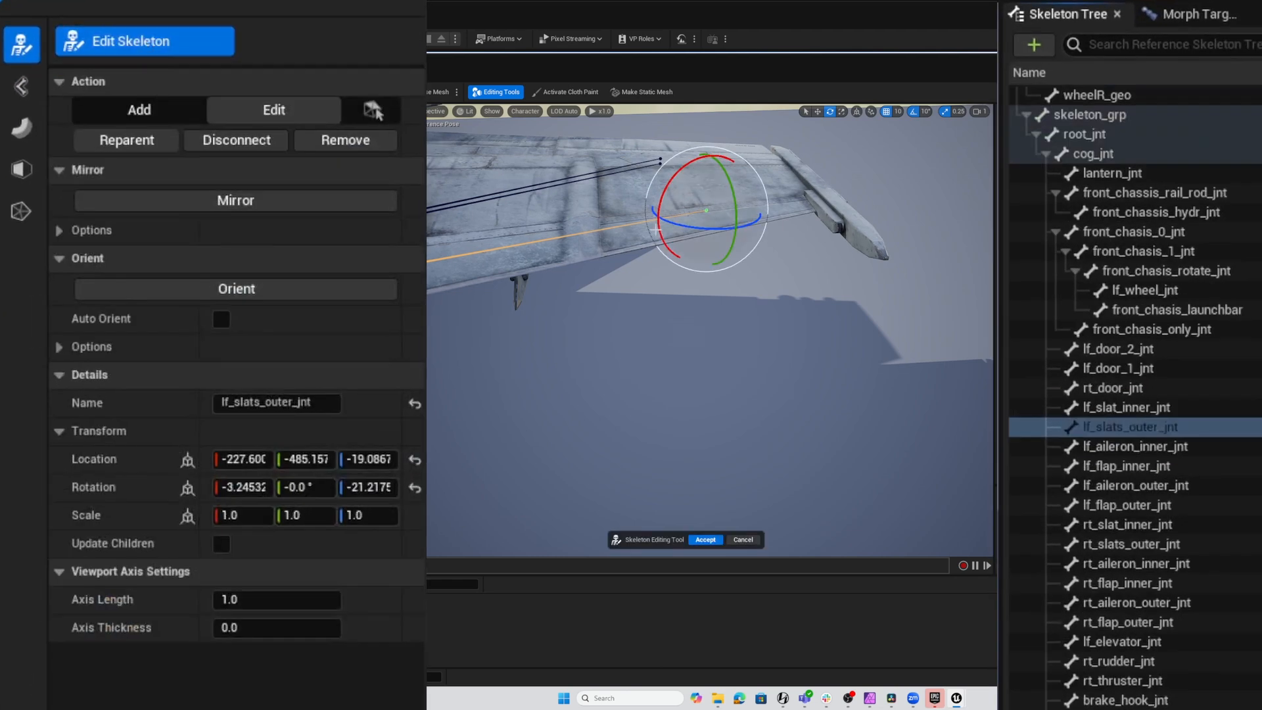
{"action": "right_click_drag", "start_coordinate": [622, 184], "coordinate": [587, 166]}
{"action": "scroll", "coordinate": [716, 250], "scroll_direction": "up", "scroll_amount": 3}
{"action": "middle_click_drag", "start_coordinate": [749, 238], "coordinate": [756, 199]}
{"action": "key", "text": "ctrl+z"}
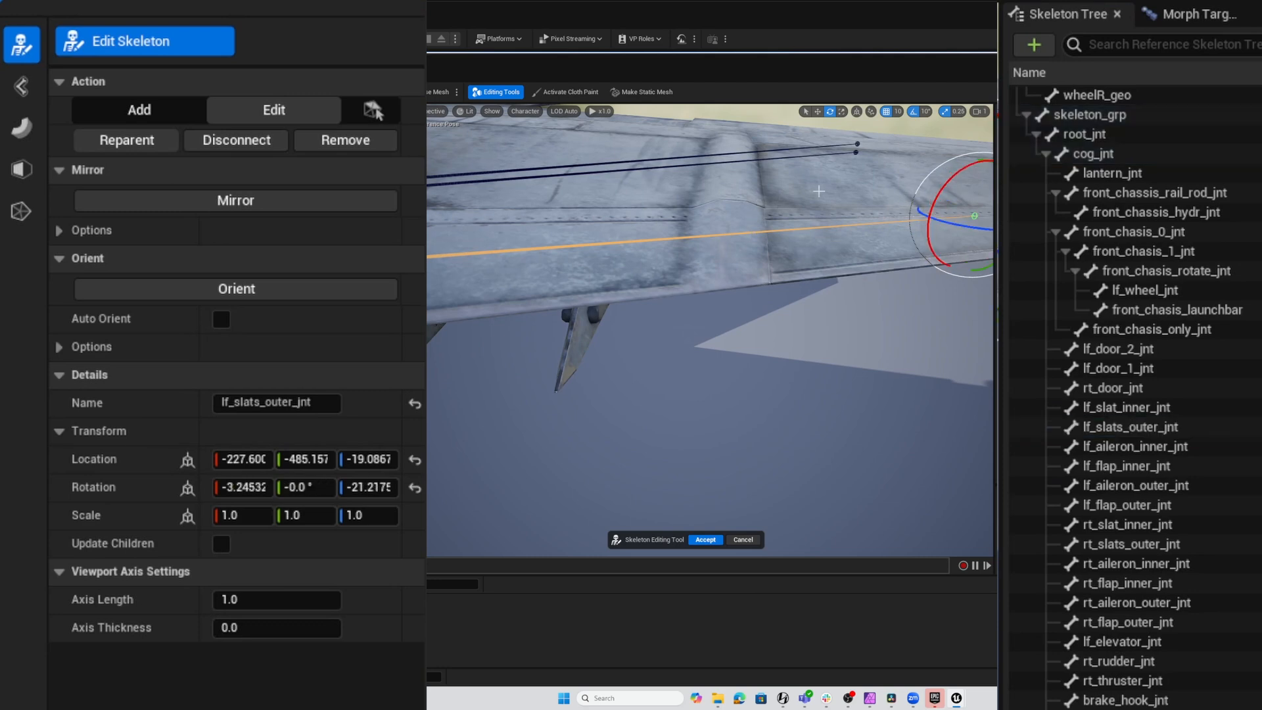
{"action": "left_click", "coordinate": [1099, 158]}
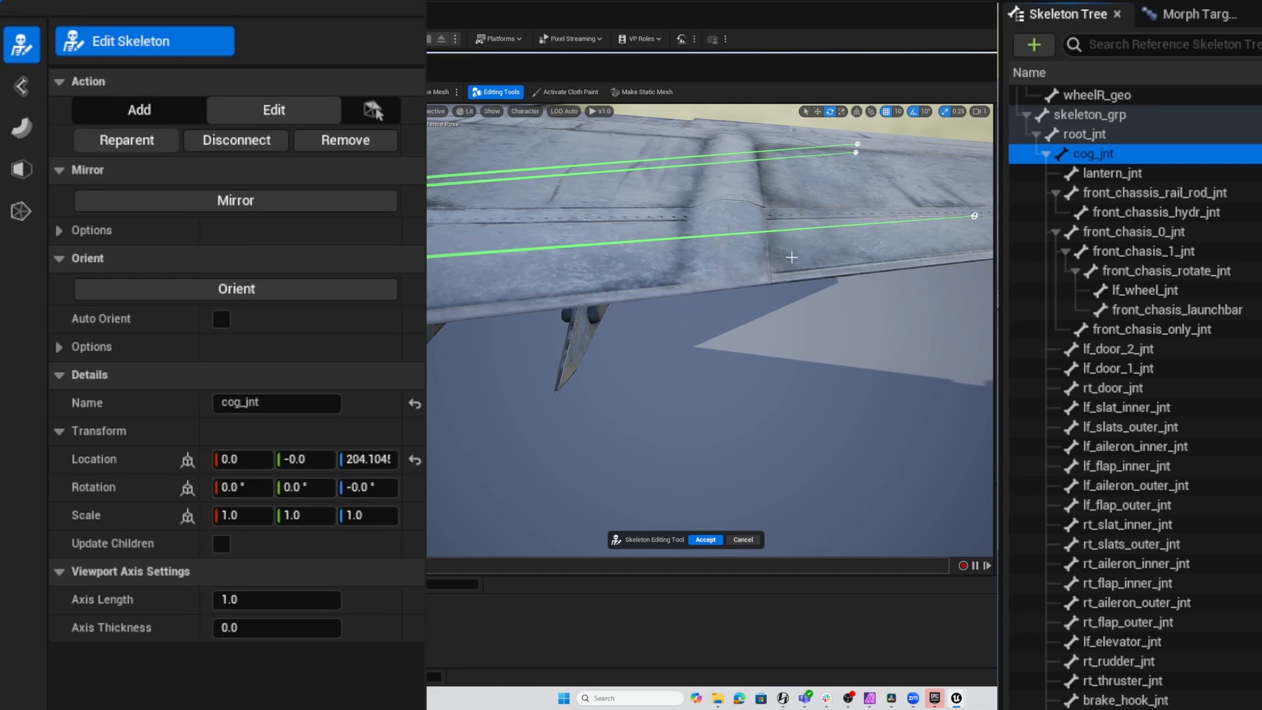
{"action": "left_click", "coordinate": [138, 109]}
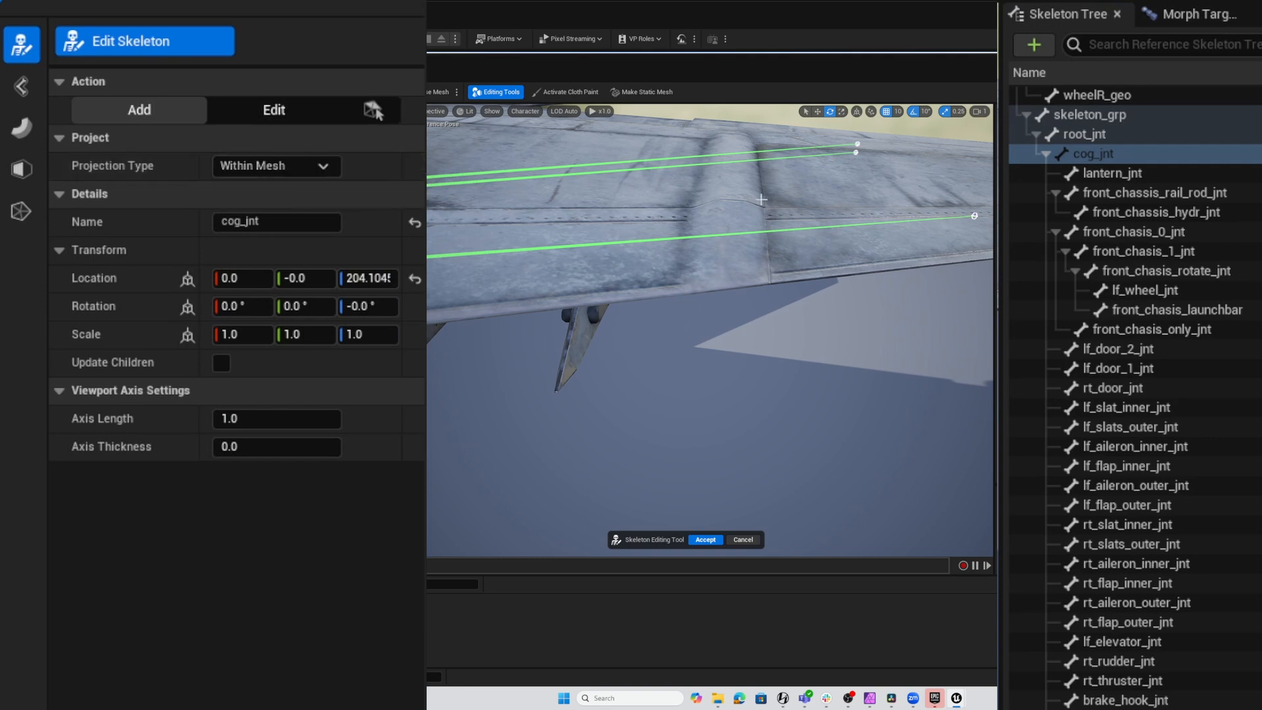
Set the projection type to On Mesh and add a child bone of cog_jnt on the wing's fold line.
{"action": "right_click_drag", "start_coordinate": [785, 197], "coordinate": [708, 308]}
{"action": "key", "text": "w"}
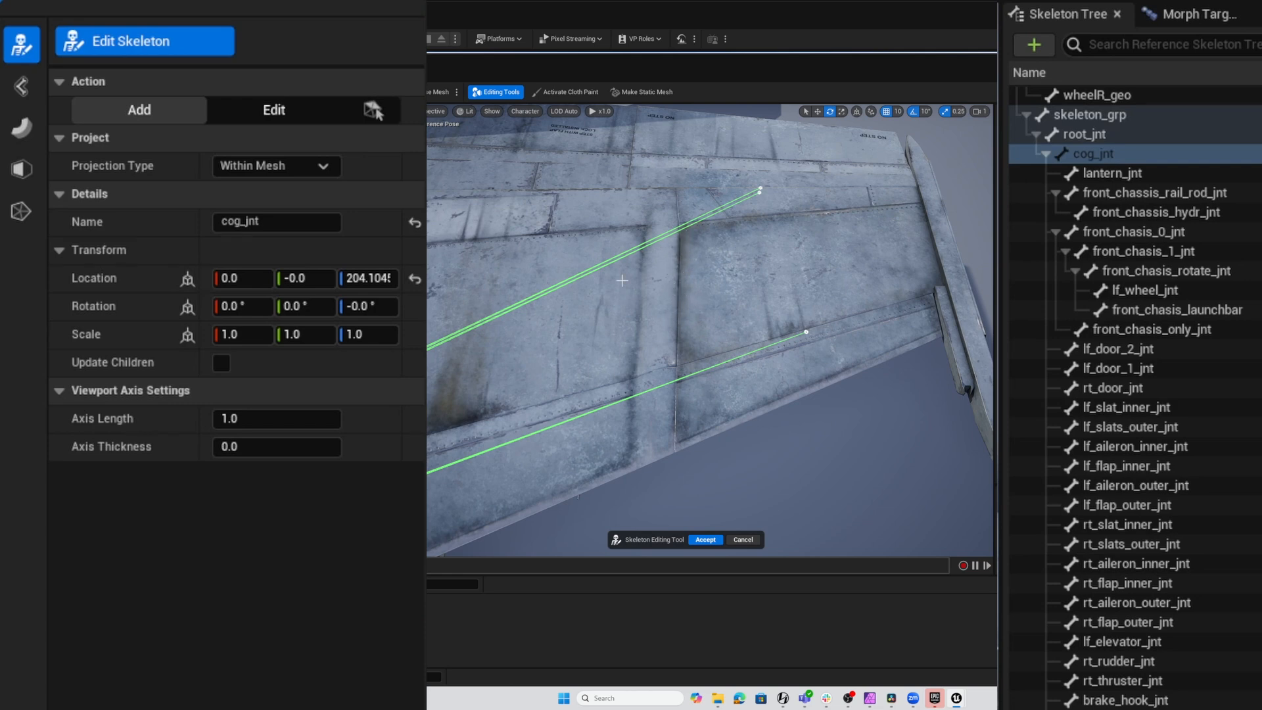
{"action": "left_click", "coordinate": [260, 162]}
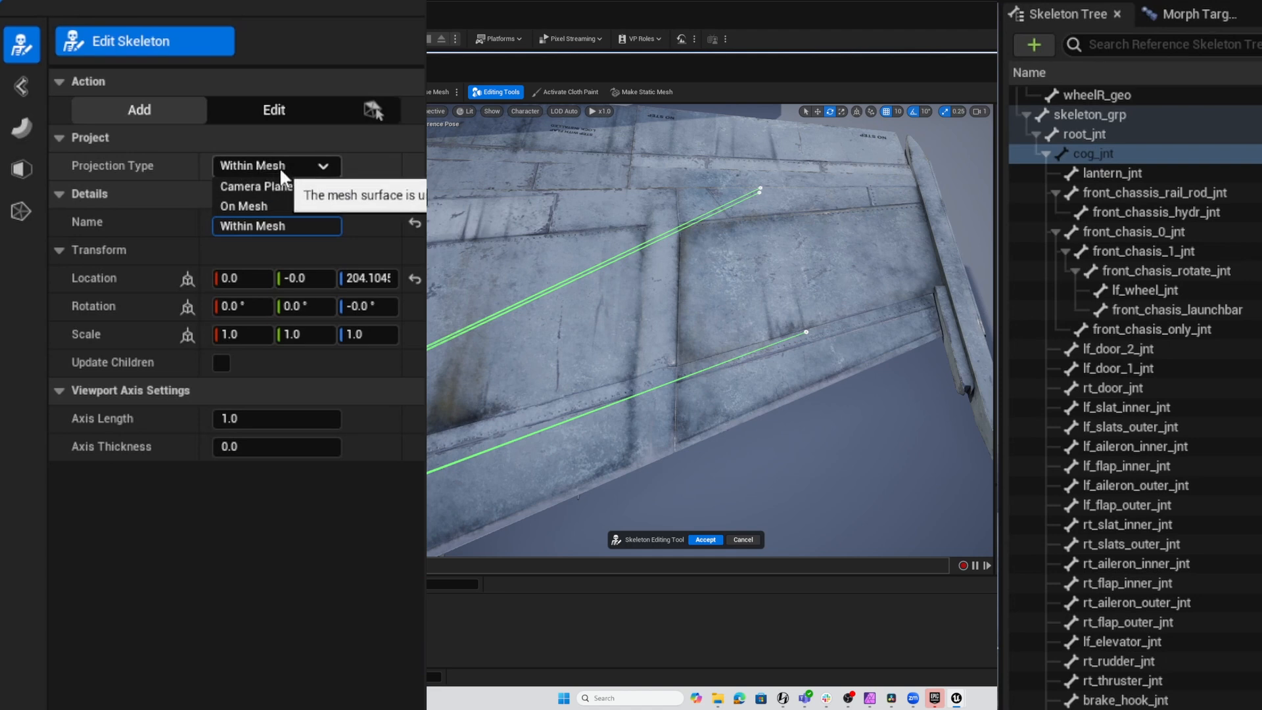
{"action": "left_click", "coordinate": [261, 202]}
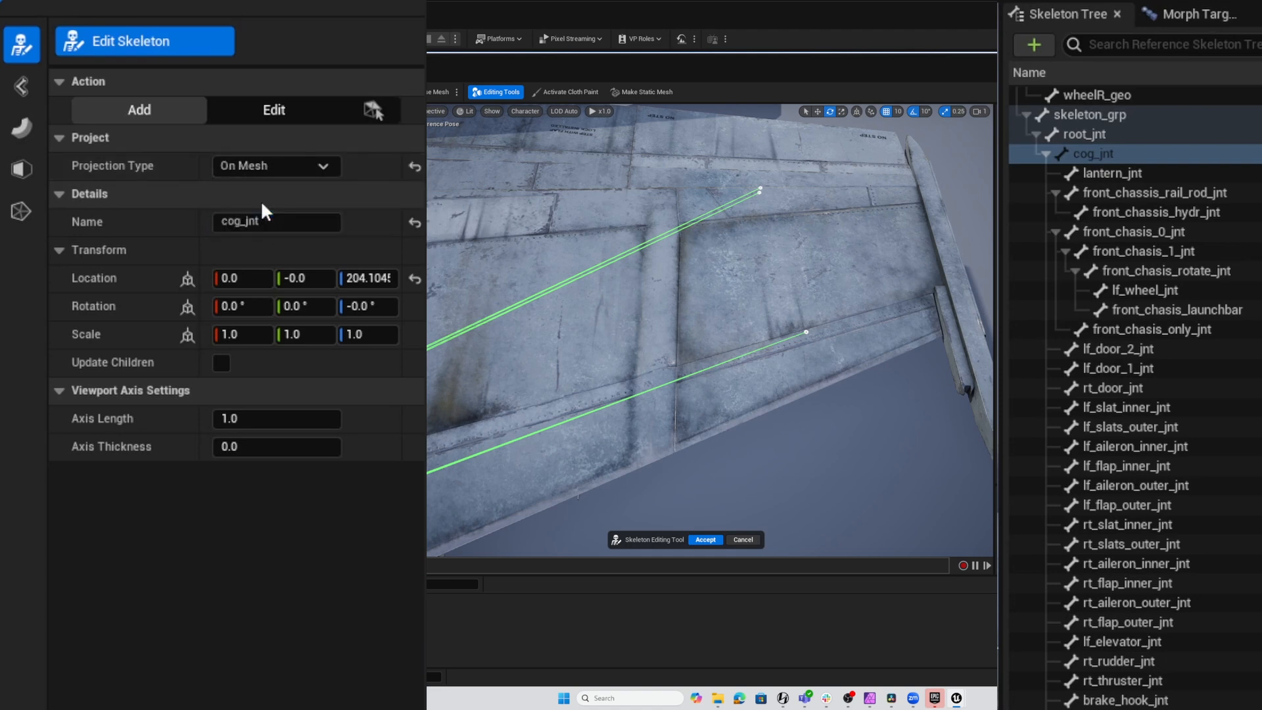
{"action": "mouse_move", "coordinate": [664, 307]}
{"action": "right_mouse_down"}
{"action": "mouse_move", "coordinate": [688, 328]}
{"action": "mouse_move", "coordinate": [667, 327]}
{"action": "right_mouse_up"}
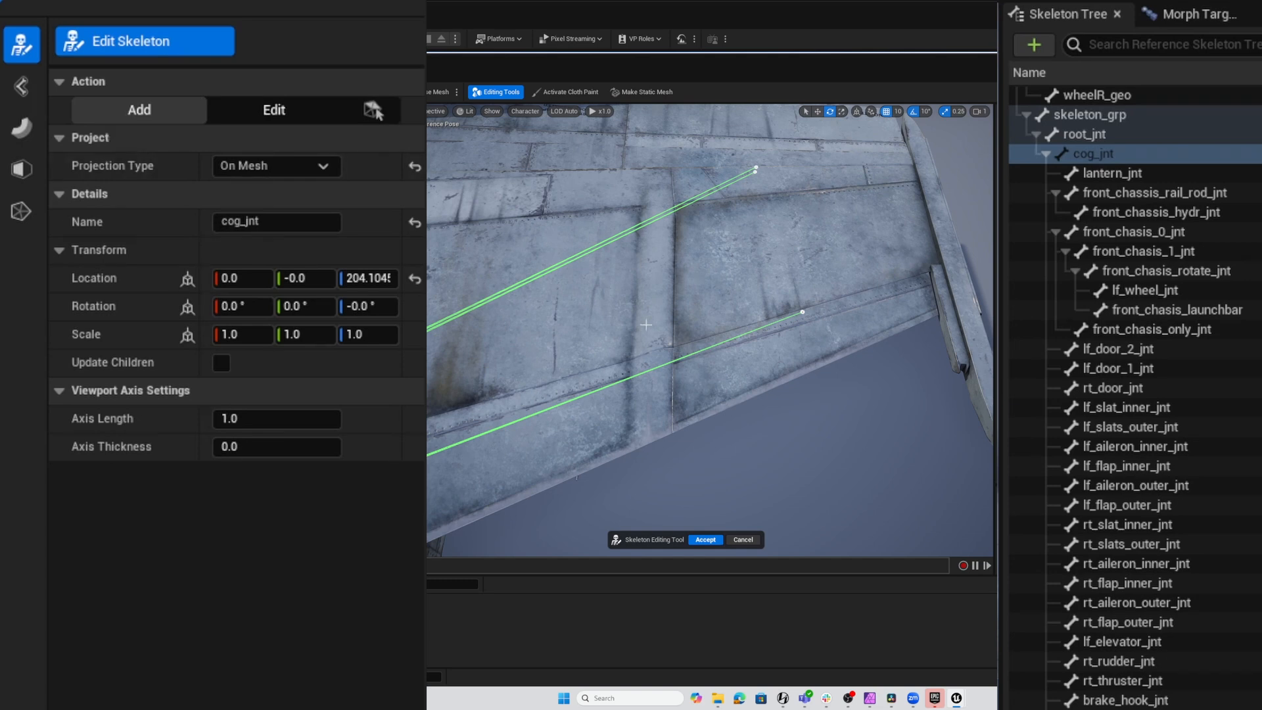
{"action": "left_click", "coordinate": [674, 279]}
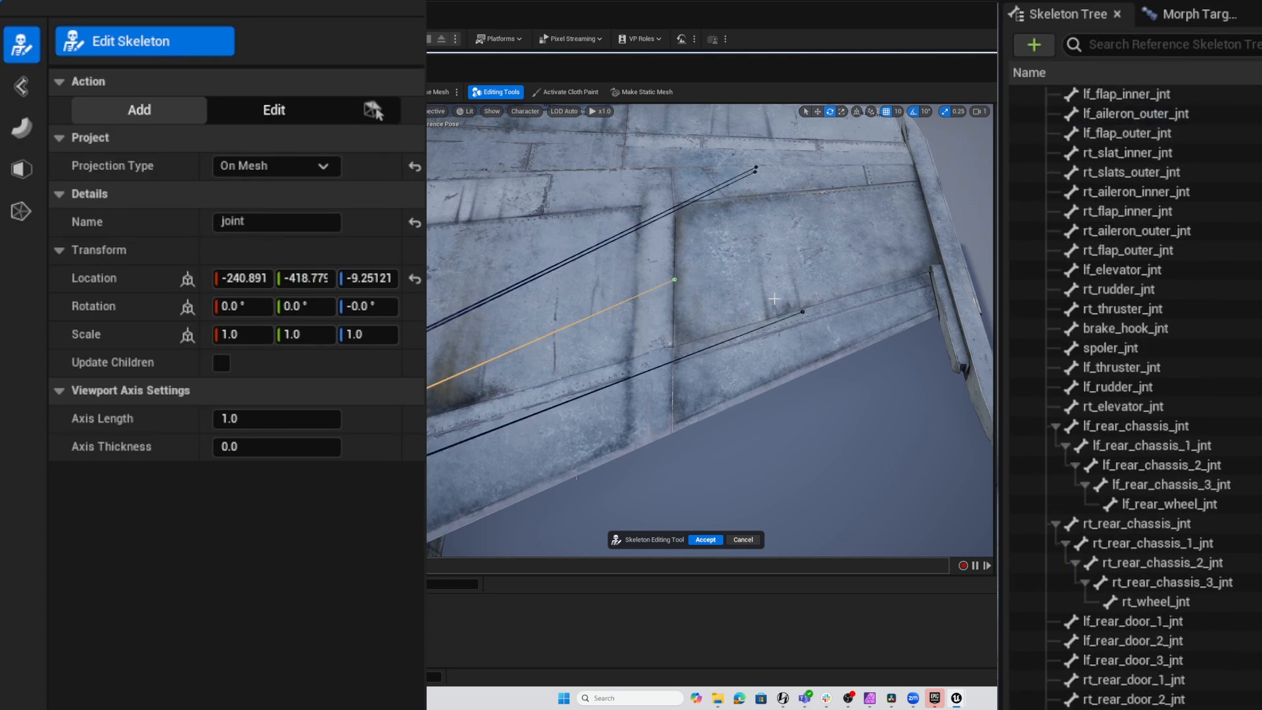
Focus on the new wing-fold joint and set the viewport axis length to 10.
{"action": "key", "text": "f"}
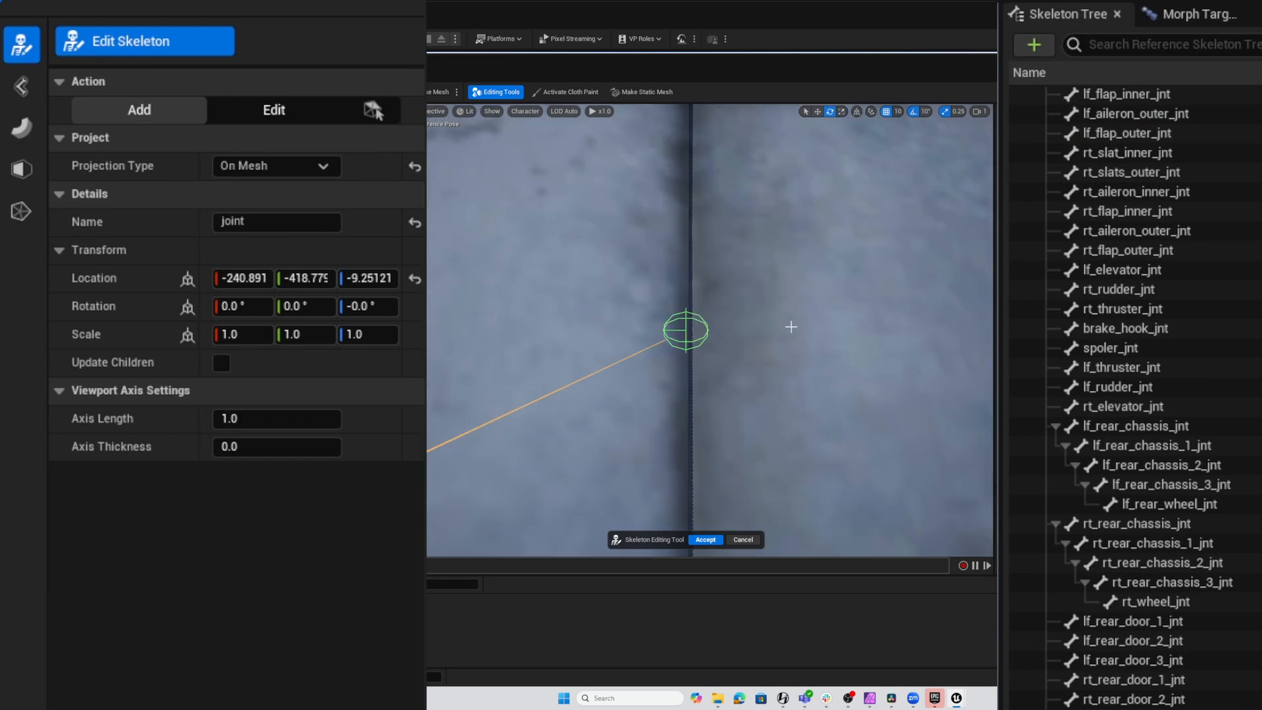
{"action": "mouse_move", "coordinate": [812, 372]}
{"action": "right_mouse_down", "text": "alt"}
{"action": "mouse_move", "coordinate": [736, 371]}
{"action": "mouse_move", "coordinate": [812, 372]}
{"action": "right_mouse_up", "text": "alt"}
{"action": "left_click_drag", "start_coordinate": [815, 385], "coordinate": [726, 372], "text": "alt"}
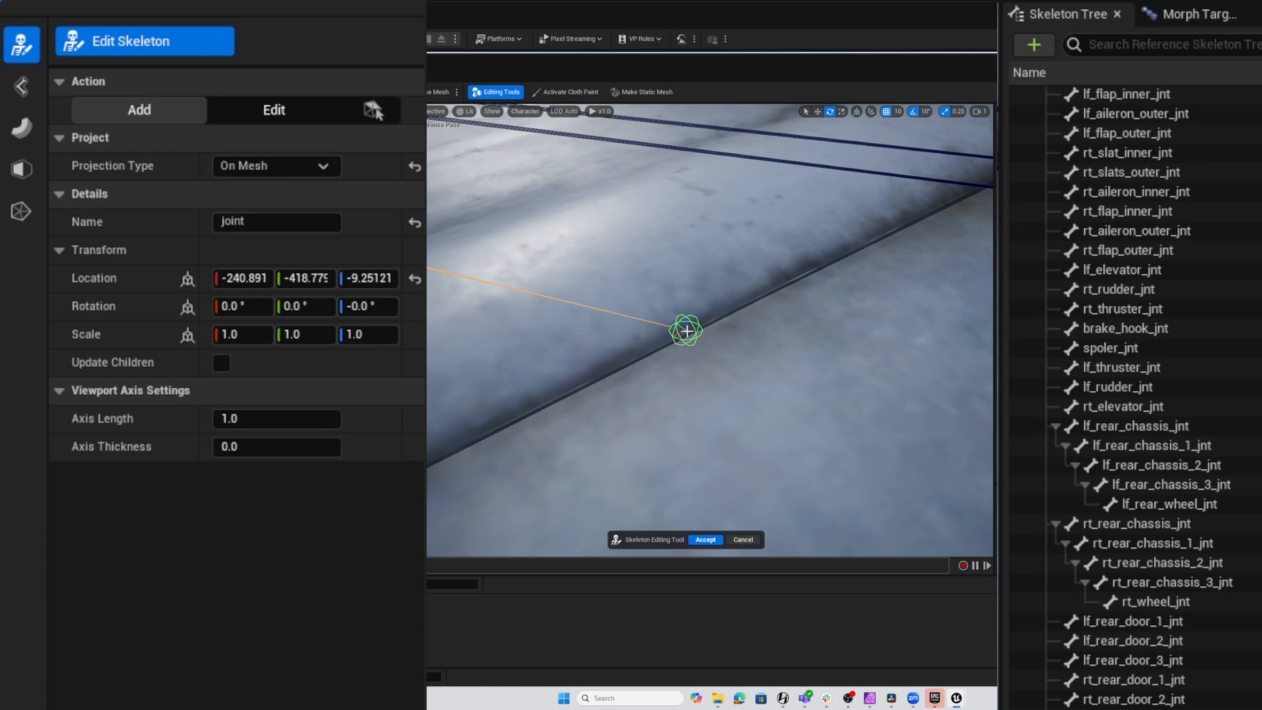
{"action": "right_click_drag", "start_coordinate": [832, 409], "coordinate": [766, 412], "text": "alt"}
{"action": "left_click_drag", "start_coordinate": [765, 413], "coordinate": [408, 515], "text": "alt"}
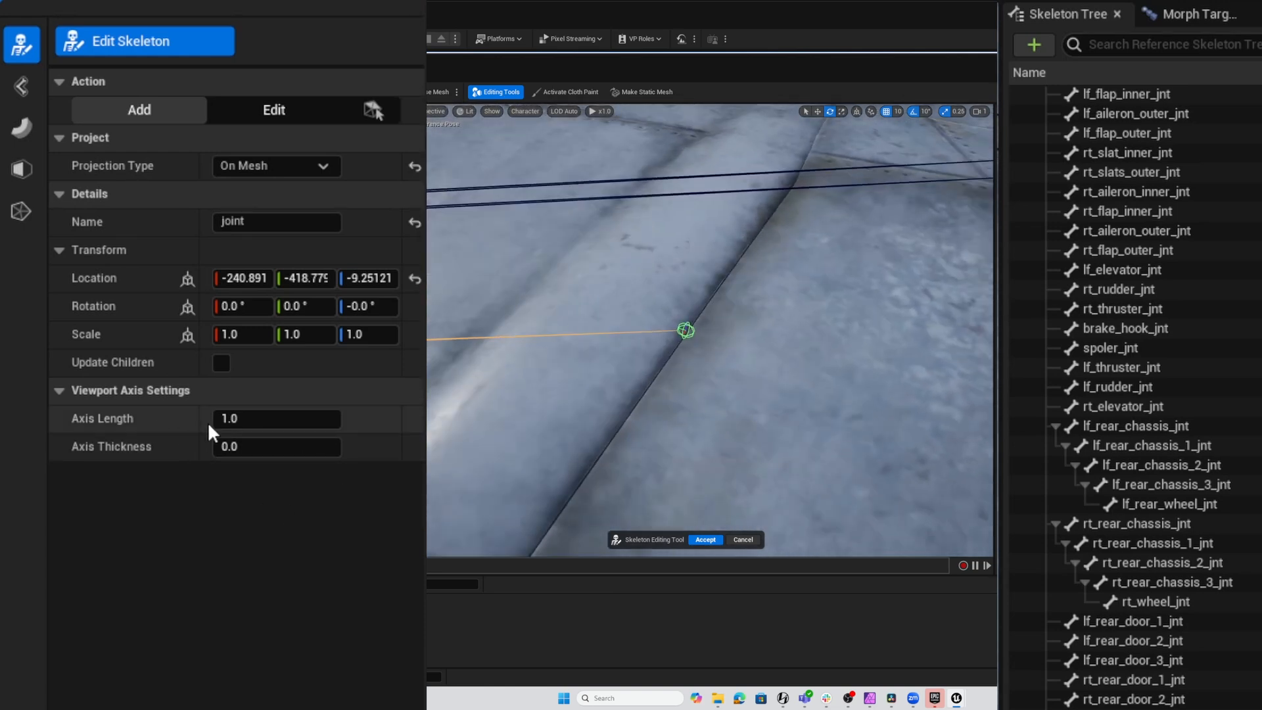
{"action": "left_click", "coordinate": [253, 418]}
{"action": "type", "text": "10"}
{"action": "key", "text": "Return"}
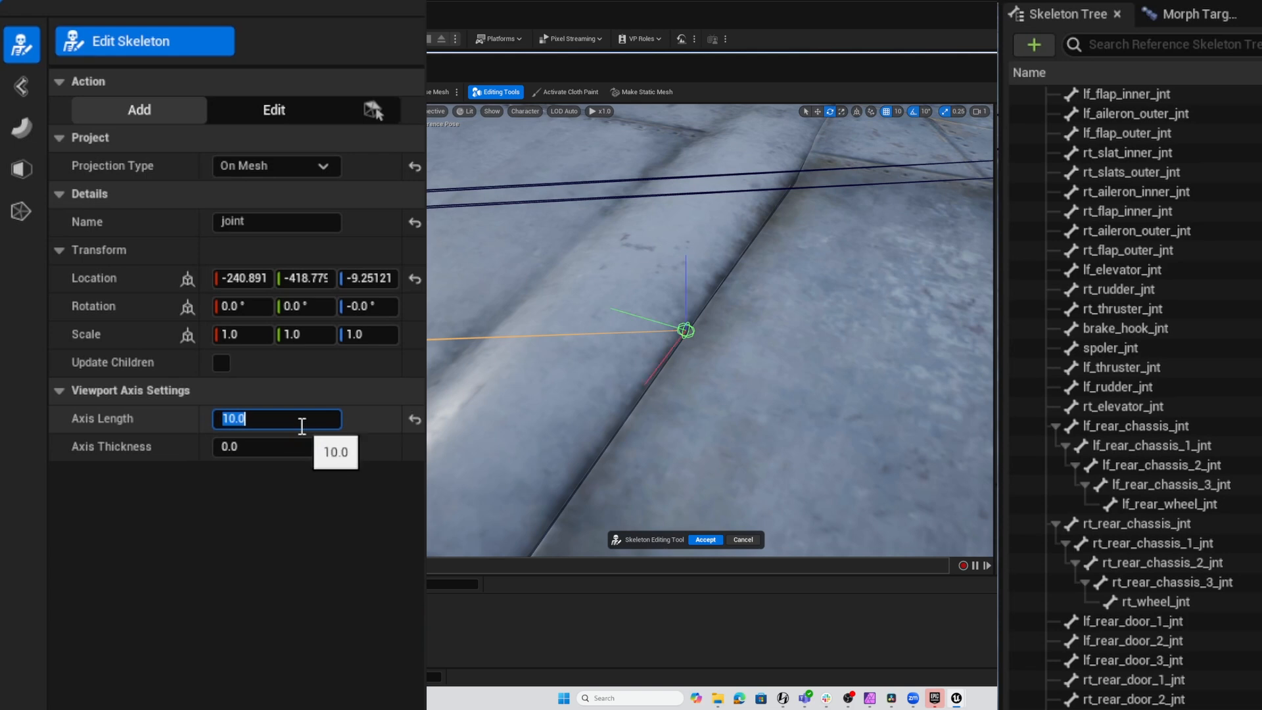
Fine-tune the new joint's position on the wing fold hinge, setting its Y location to about -418.95 and Z to -9.44.
{"action": "left_click_drag", "start_coordinate": [662, 362], "coordinate": [684, 256], "text": "alt"}
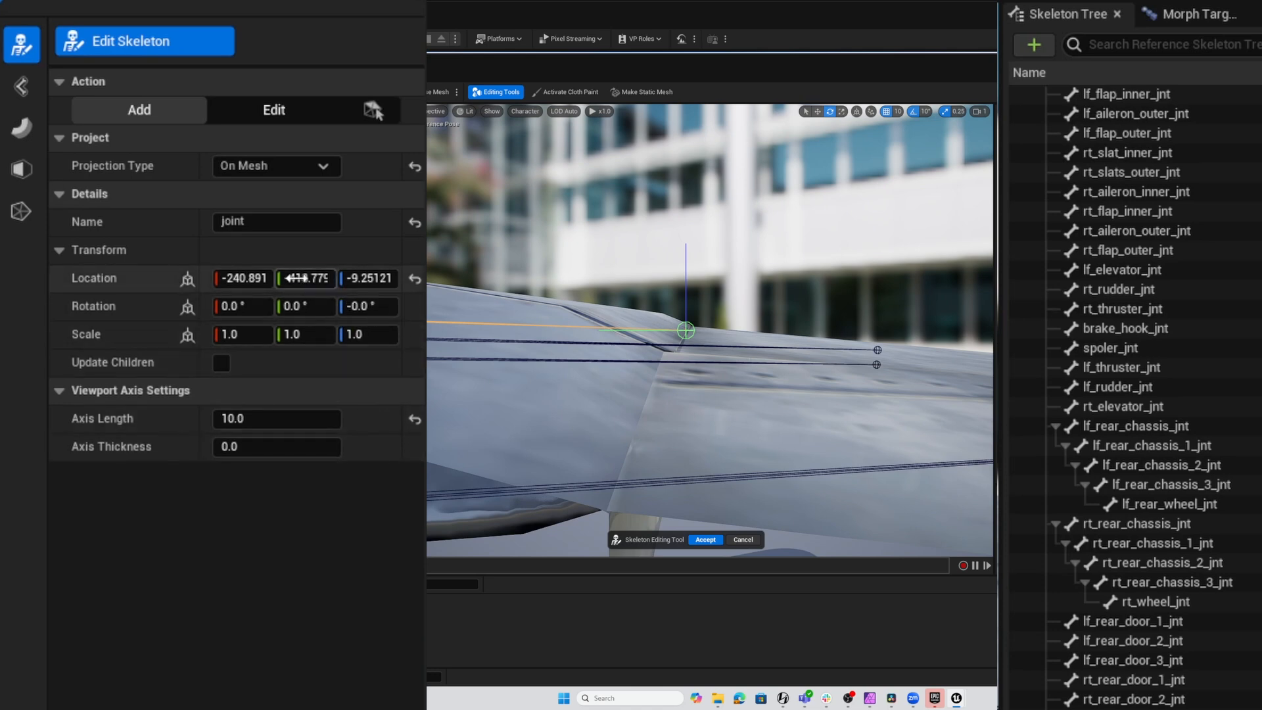
{"action": "left_click_drag", "start_coordinate": [289, 278], "coordinate": [282, 278]}
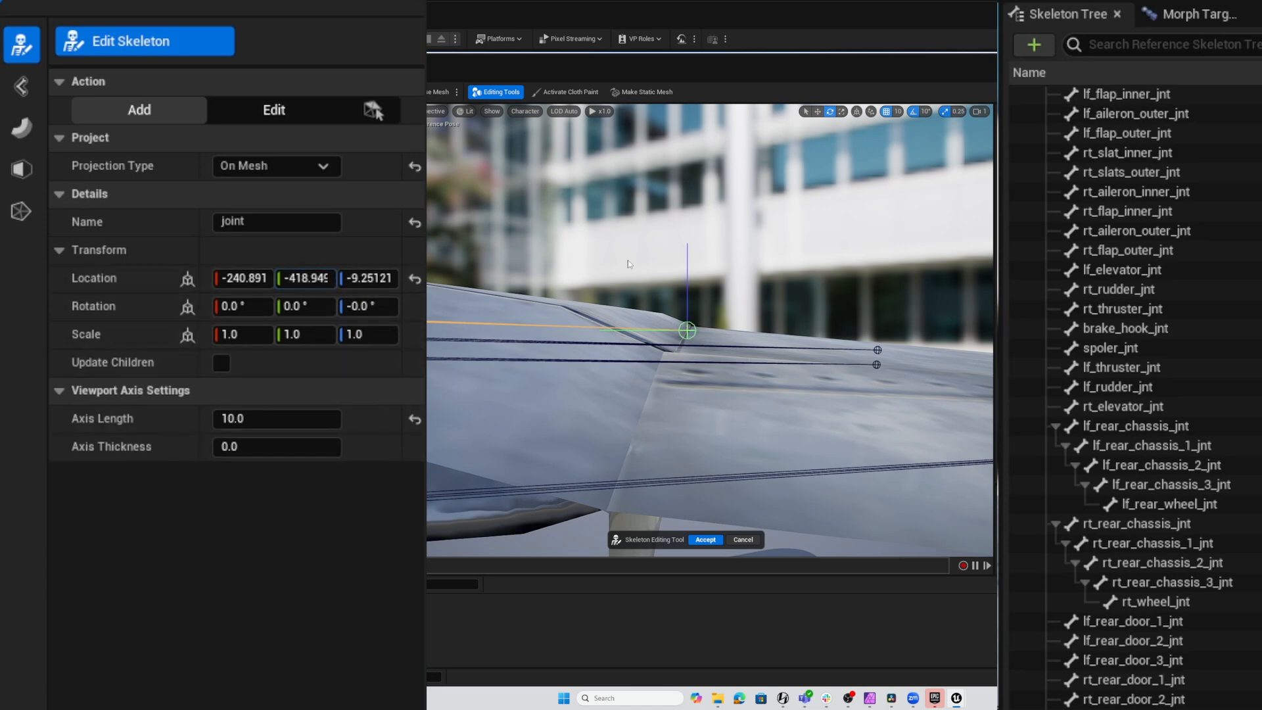
{"action": "mouse_move", "coordinate": [629, 264]}
{"action": "left_mouse_down", "text": "alt"}
{"action": "mouse_move", "coordinate": [621, 299]}
{"action": "mouse_move", "coordinate": [626, 250]}
{"action": "left_mouse_up", "text": "alt"}
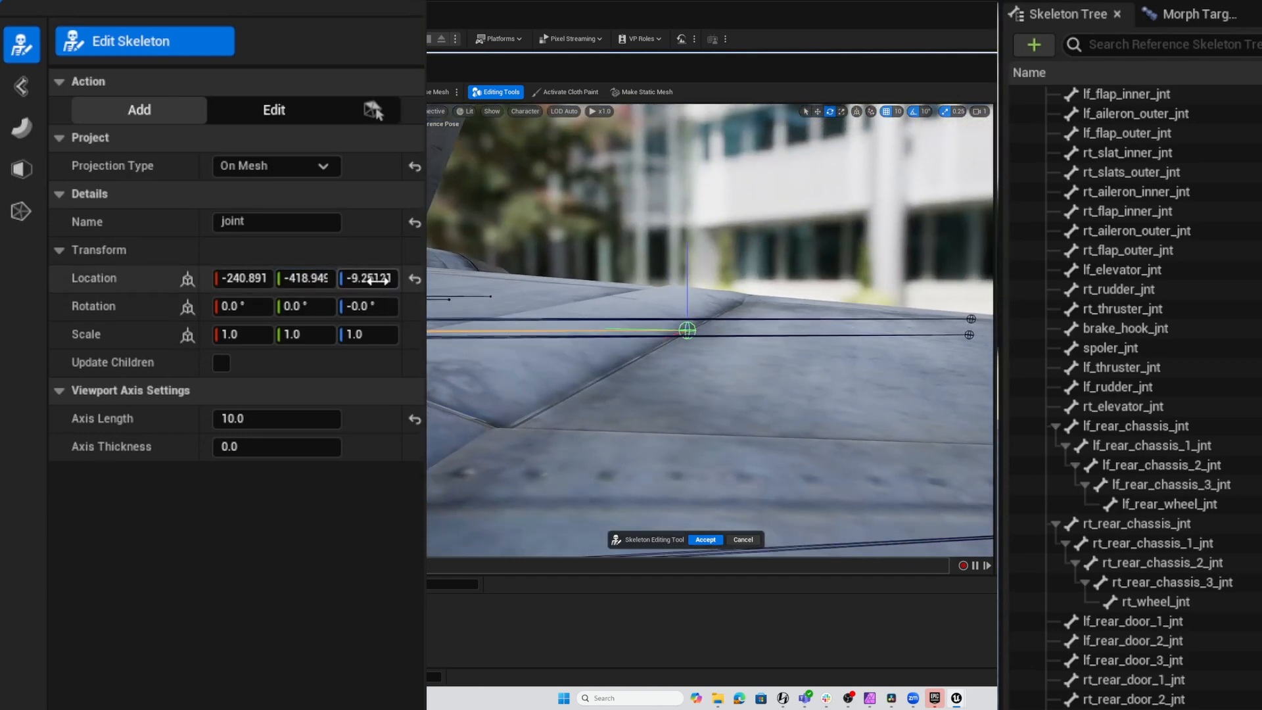
{"action": "left_click_drag", "start_coordinate": [377, 281], "coordinate": [369, 281]}
{"action": "left_click_drag", "start_coordinate": [706, 332], "coordinate": [648, 338], "text": "alt"}
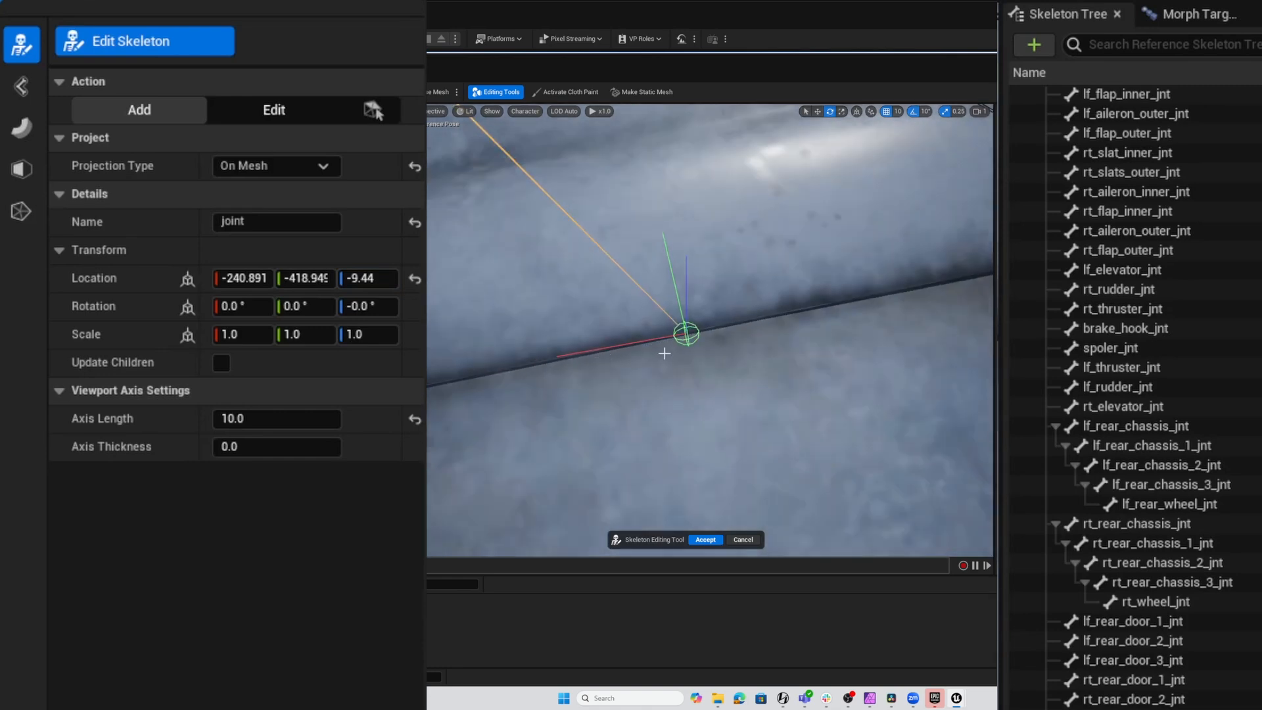
{"action": "left_click_drag", "start_coordinate": [668, 422], "coordinate": [865, 417], "text": "alt"}
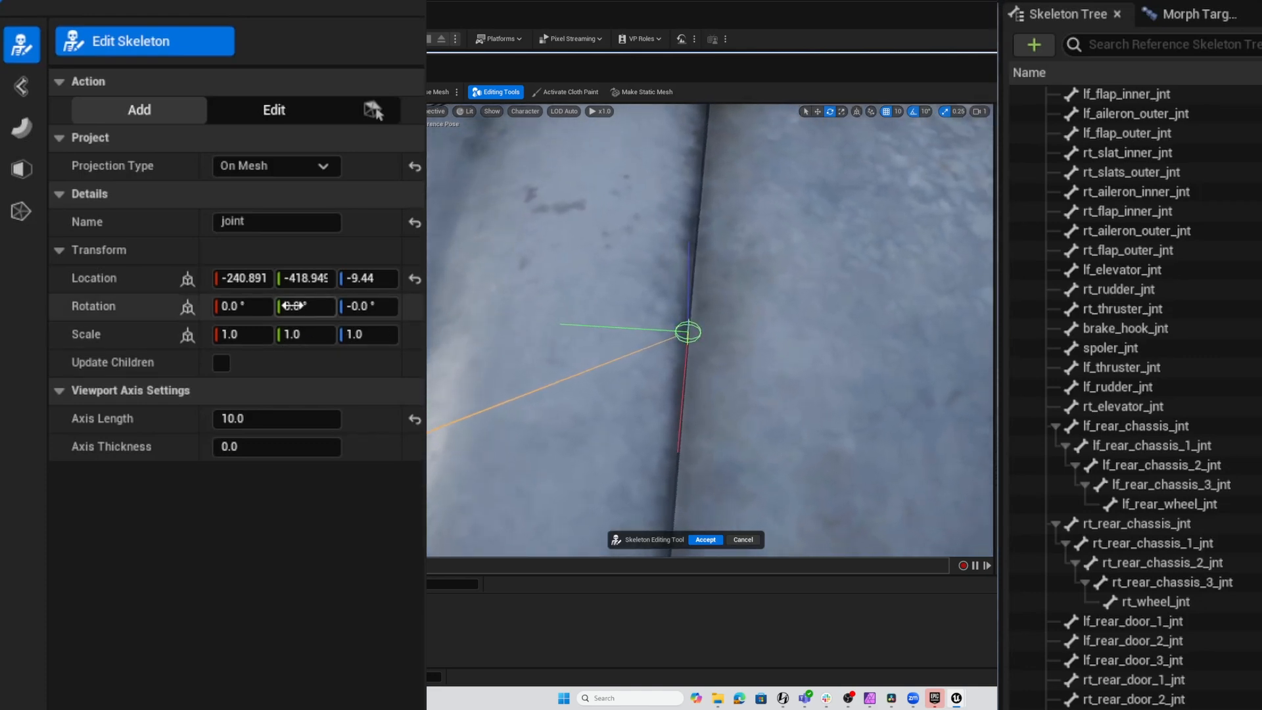
Zero the wing-fold joint's Z rotation and fine-tune its Y location on the hinge line to about -419.04.
{"action": "left_click_drag", "start_coordinate": [368, 307], "coordinate": [365, 307]}
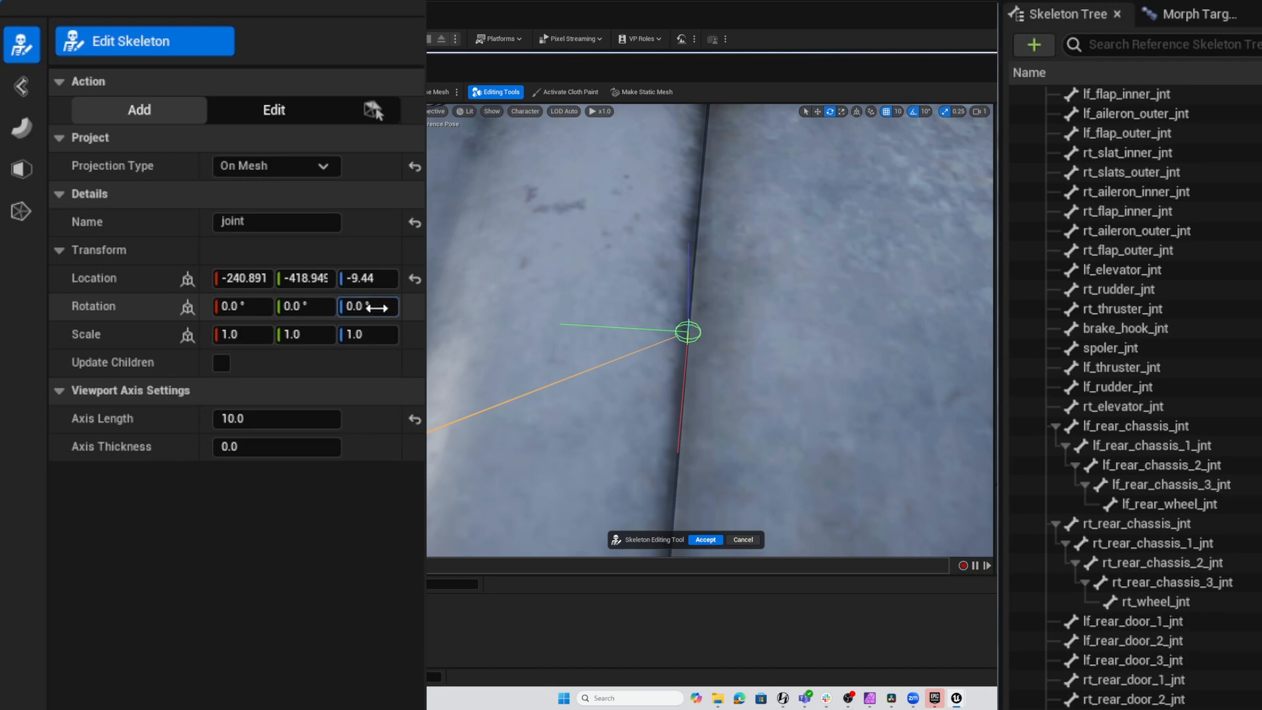
{"action": "scroll", "coordinate": [740, 364], "scroll_direction": "down", "scroll_amount": 5}
{"action": "scroll", "coordinate": [739, 365], "scroll_direction": "up", "scroll_amount": 7}
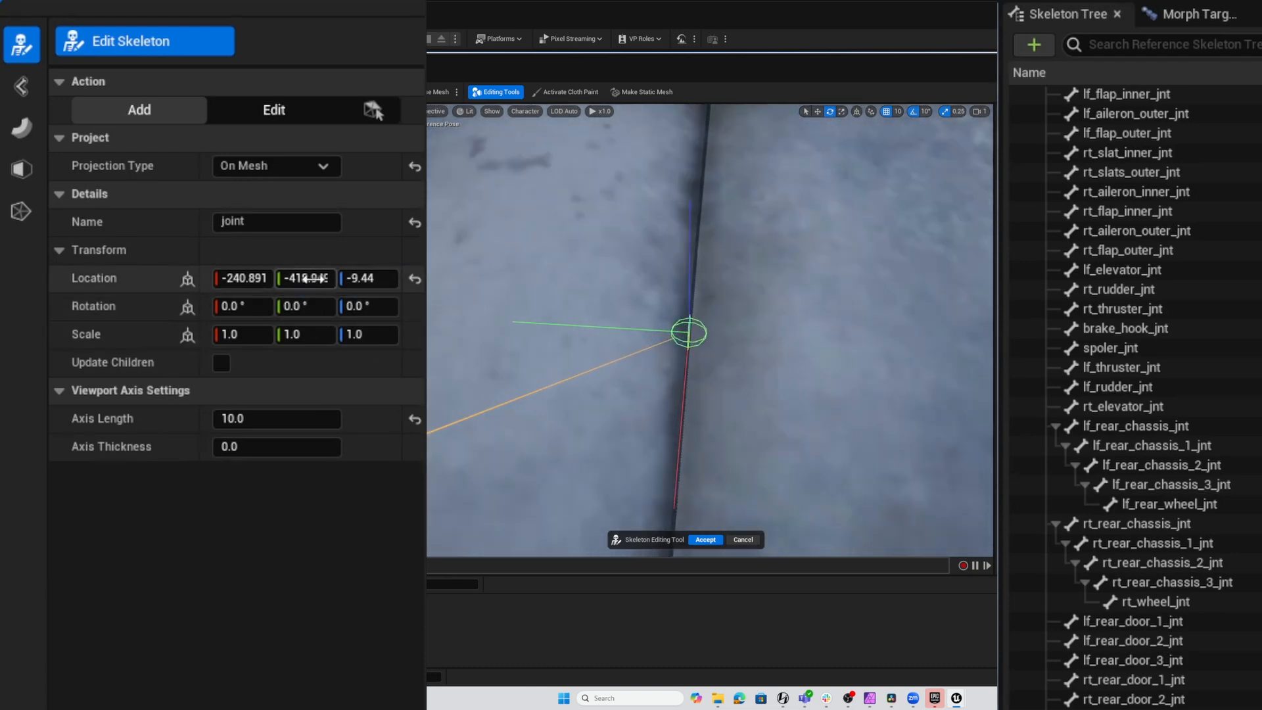
{"action": "left_click_drag", "start_coordinate": [312, 278], "coordinate": [314, 278]}
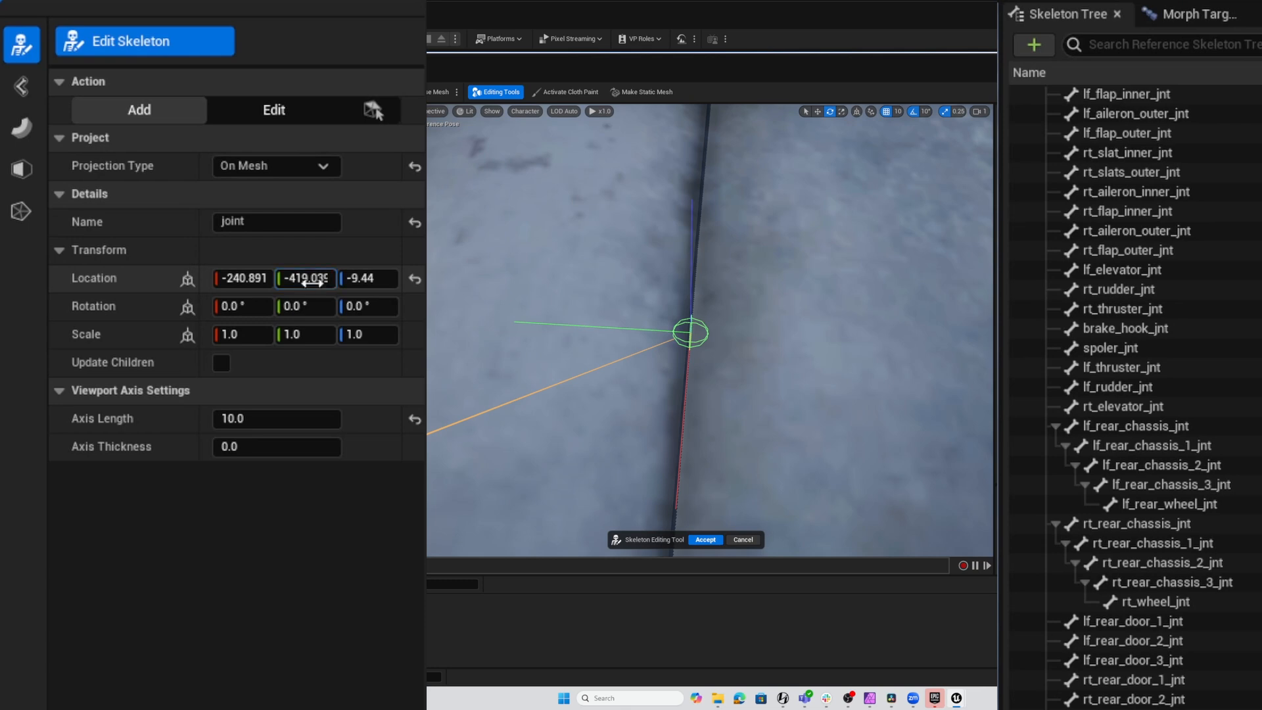
{"action": "scroll", "coordinate": [754, 403], "scroll_direction": "down", "scroll_amount": 5}
{"action": "left_click_drag", "start_coordinate": [760, 397], "coordinate": [793, 397], "text": "alt"}
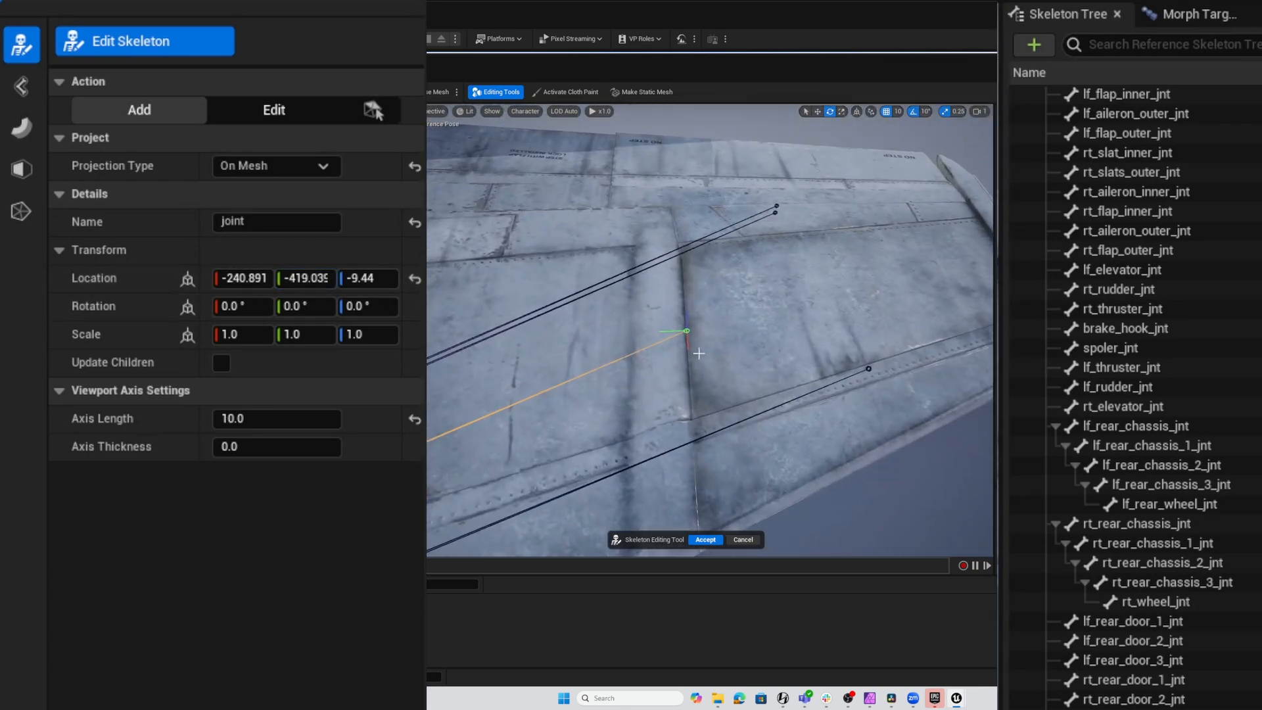
{"action": "scroll", "coordinate": [756, 372], "scroll_direction": "down", "scroll_amount": 4}
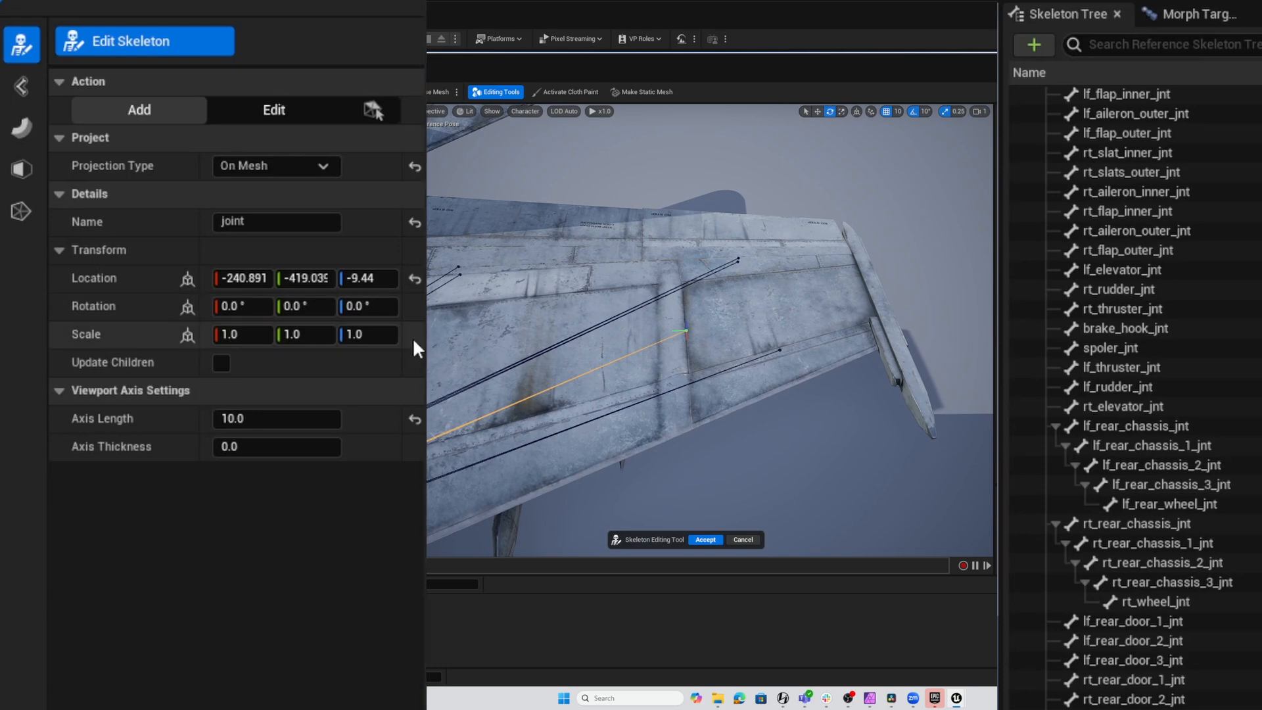
Name the new wing-fold joint lf_outer_fold.
{"action": "left_click", "coordinate": [266, 222]}
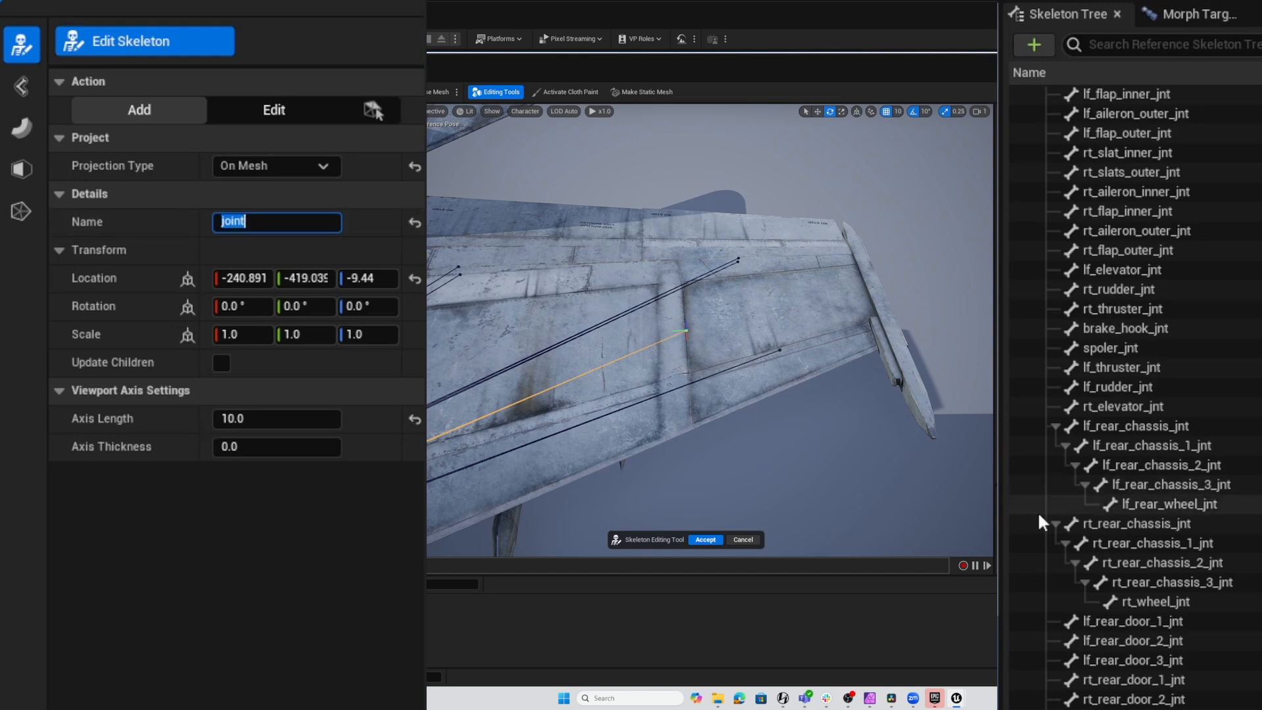
{"action": "type", "text": "lf"}
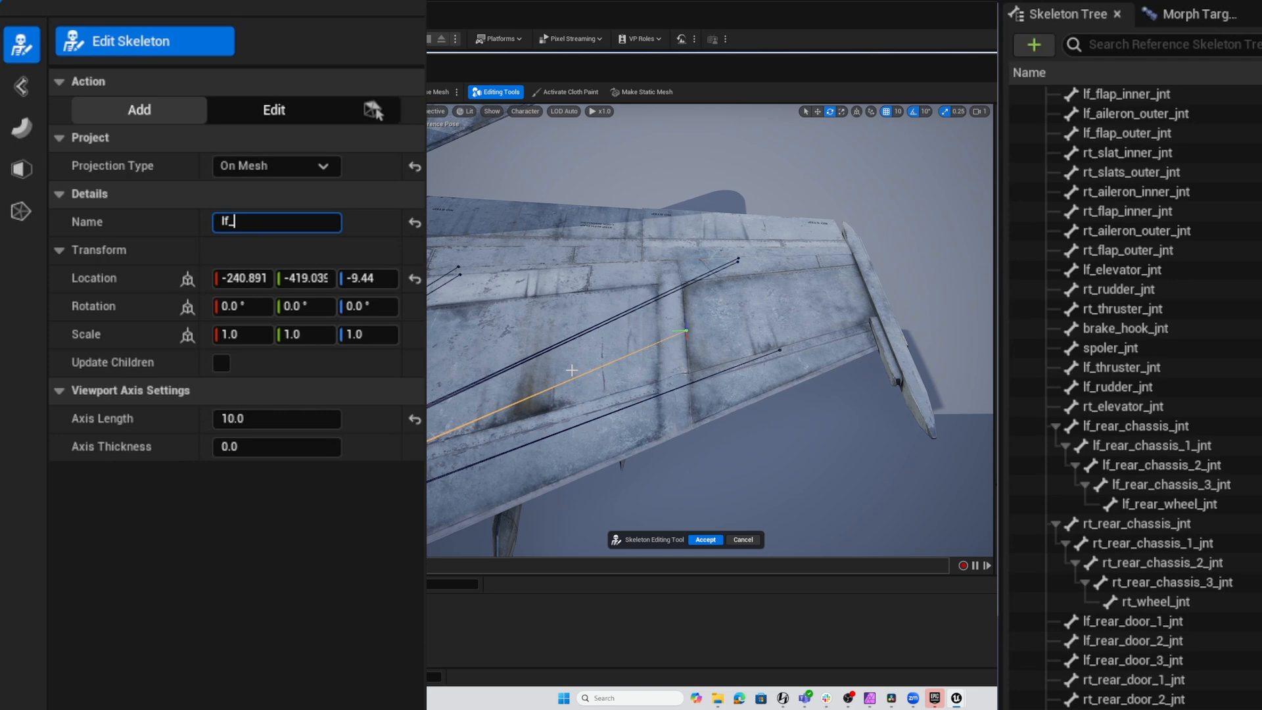
{"action": "type", "text": "_outer_fold"}
{"action": "key", "text": "ctrl+a"}
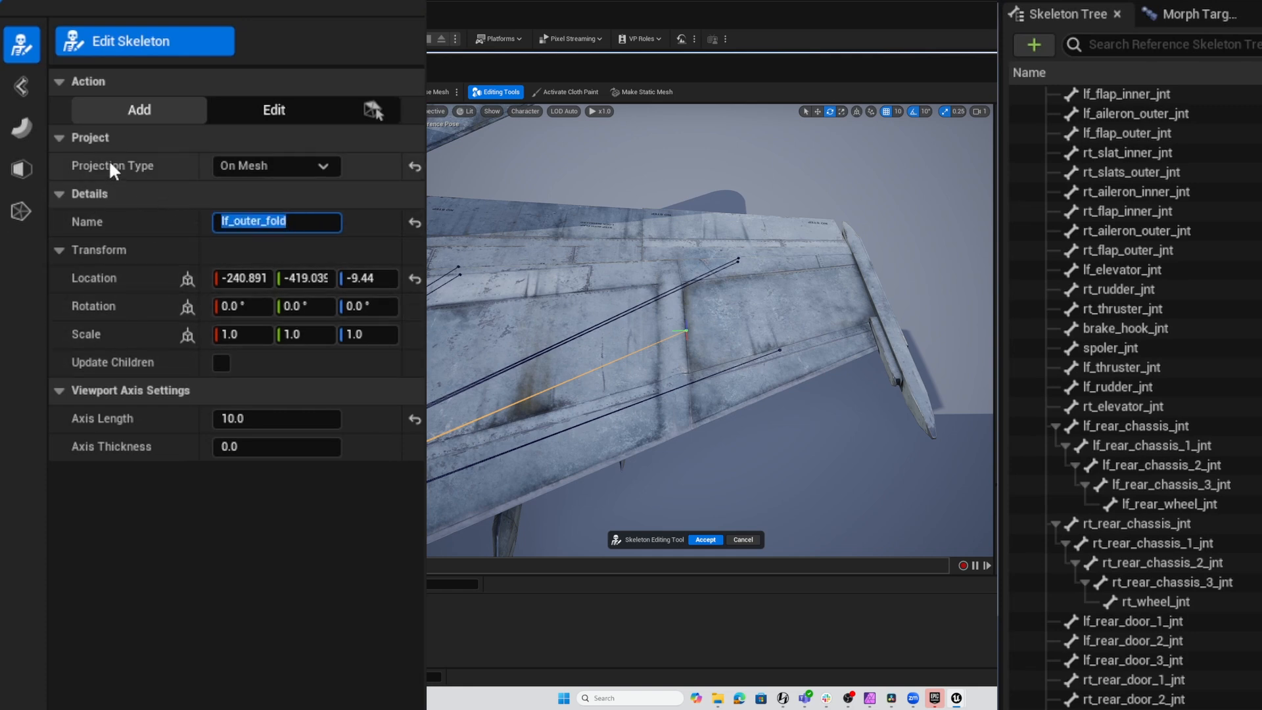
Switch Edit Skeleton to Edit mode and configure mirroring with Y as the mirror axis and Mirror Children off.
{"action": "left_click", "coordinate": [258, 111]}
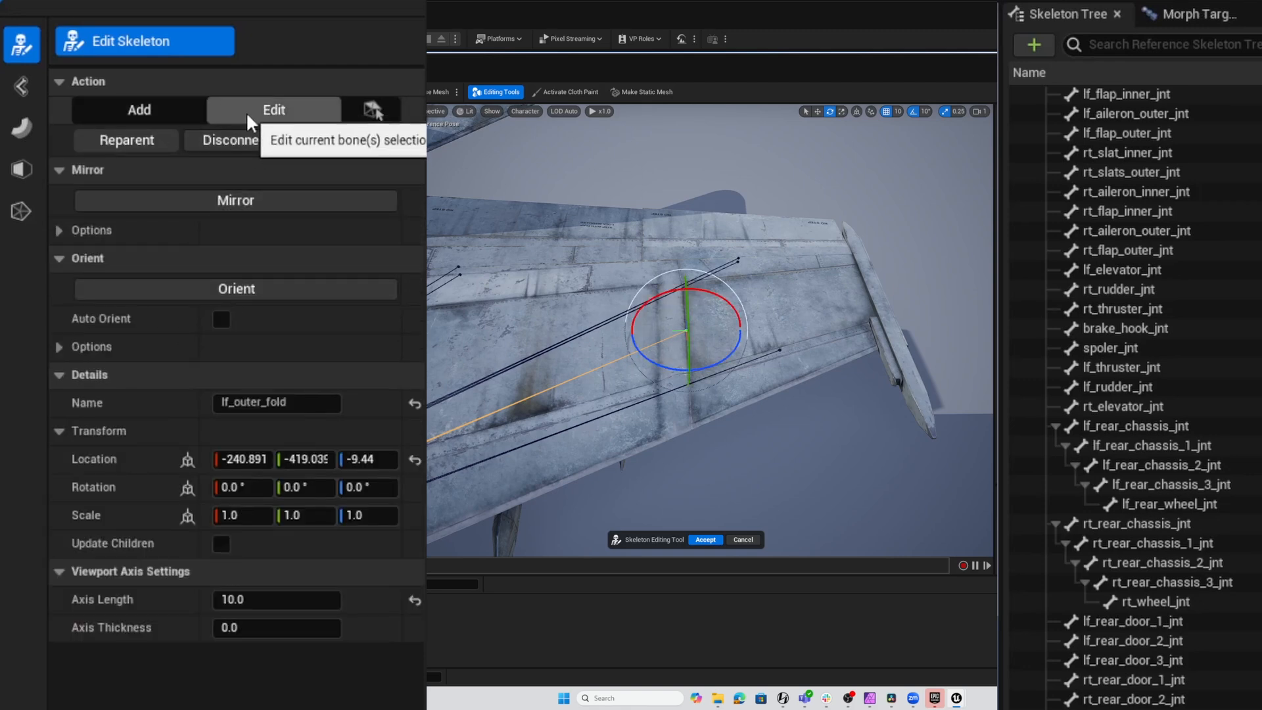
{"action": "left_click", "coordinate": [56, 229]}
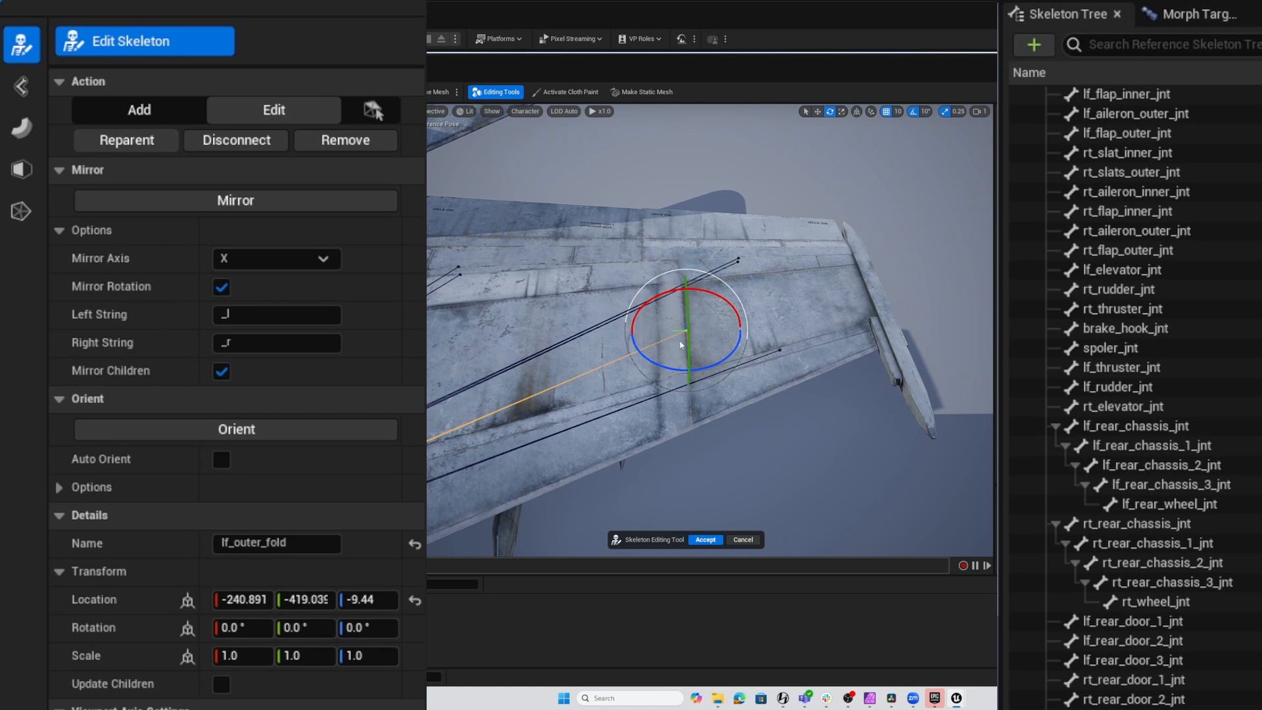
{"action": "left_click", "coordinate": [259, 259]}
{"action": "left_click", "coordinate": [242, 317]}
{"action": "left_click", "coordinate": [220, 371]}
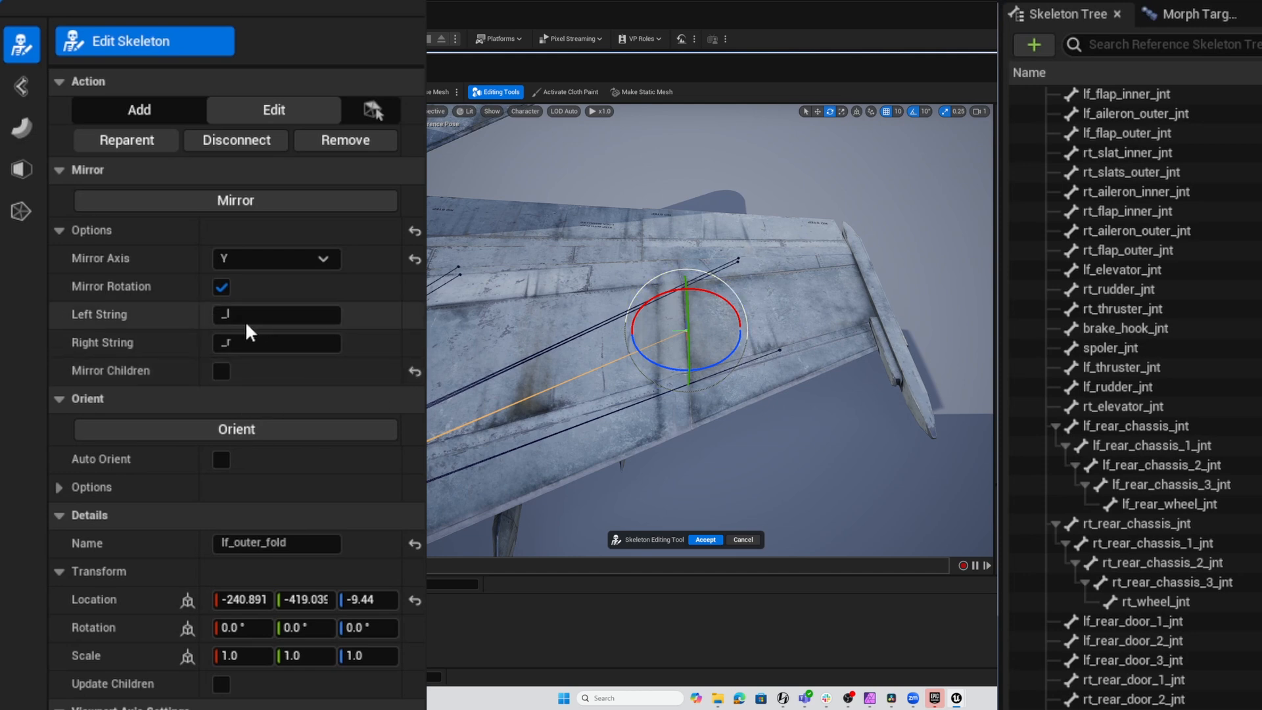
Set the mirror name strings to lf_ for left and rt_ for right, and mirror the lf_outer_fold bone.
{"action": "left_click", "coordinate": [248, 315]}
{"action": "type", "text": "lf_"}
{"action": "left_click", "coordinate": [259, 343]}
{"action": "type", "text": "rt_"}
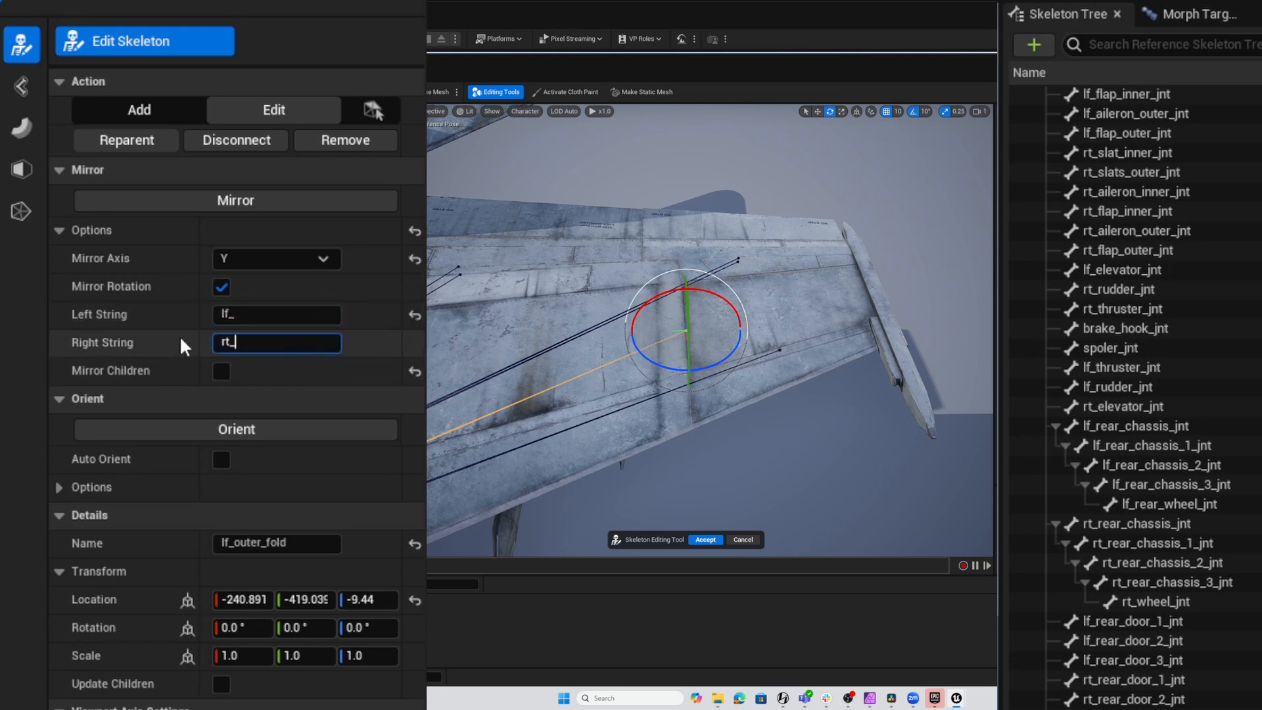
{"action": "key", "text": "Return"}
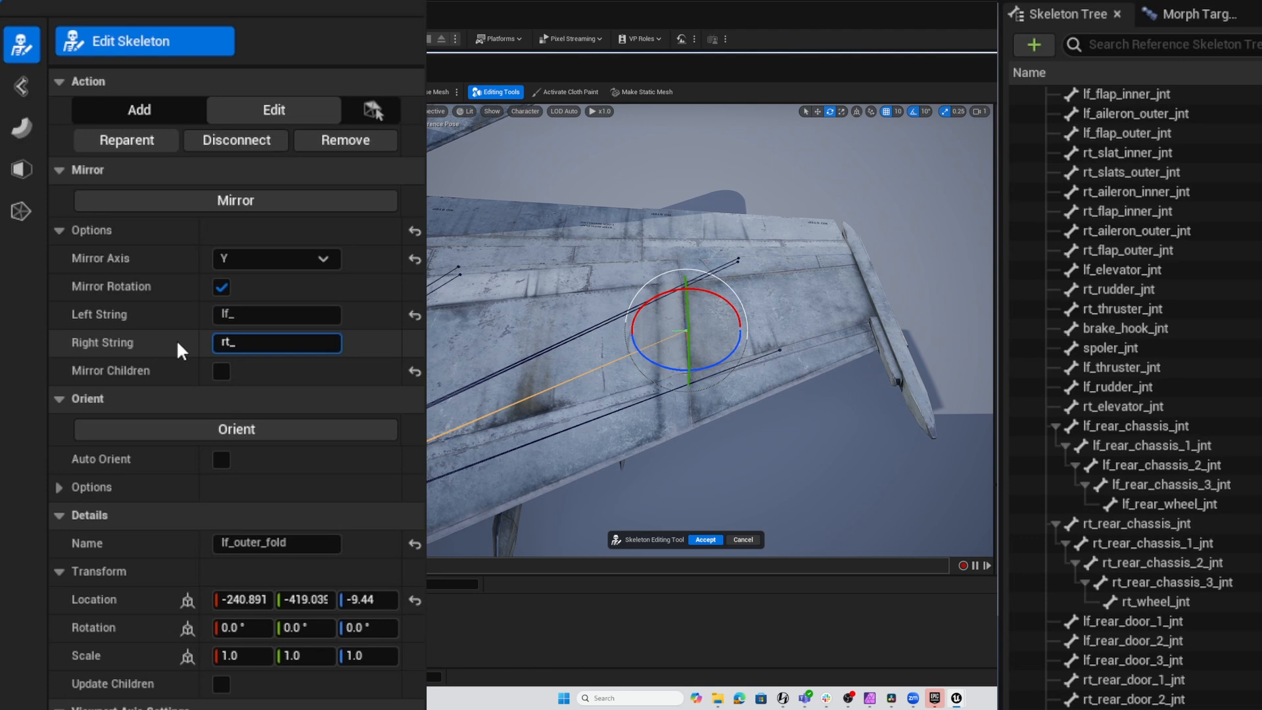
{"action": "left_click", "coordinate": [258, 202]}
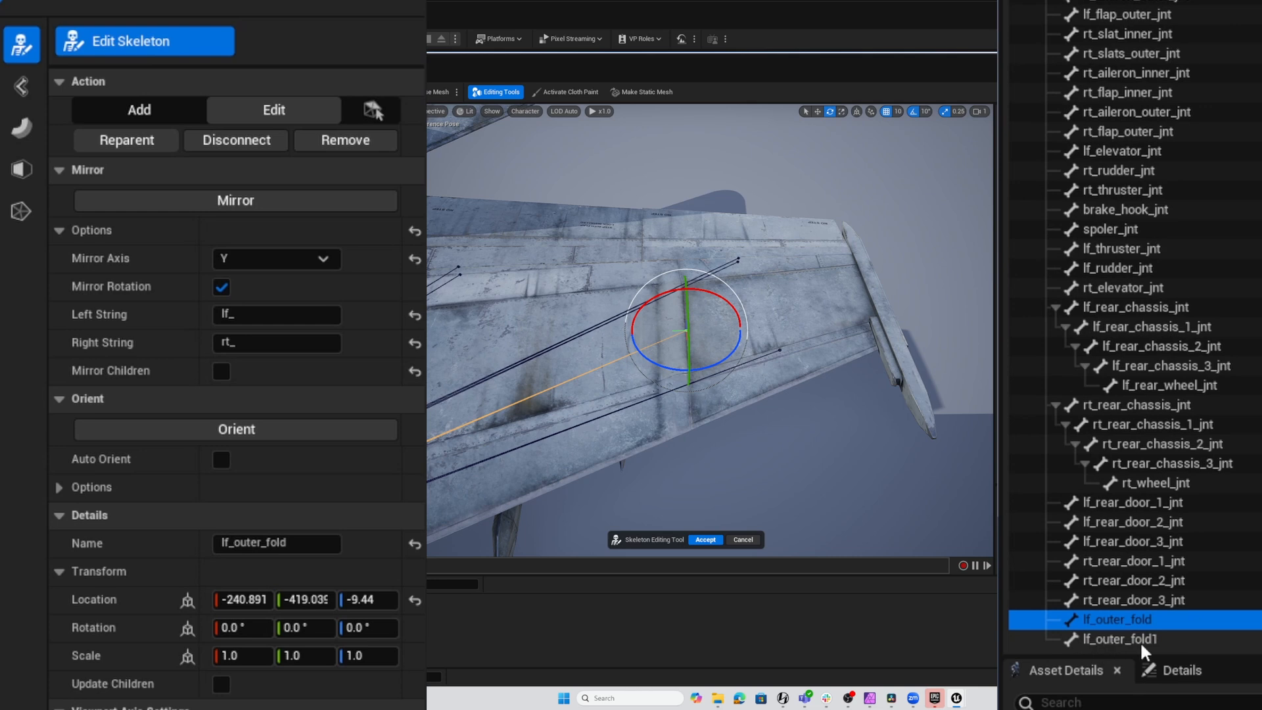
Examine the mirrored fold bone on the opposite wing and compare its placement with the original lf_outer_fold bone.
{"action": "left_click", "coordinate": [1110, 637]}
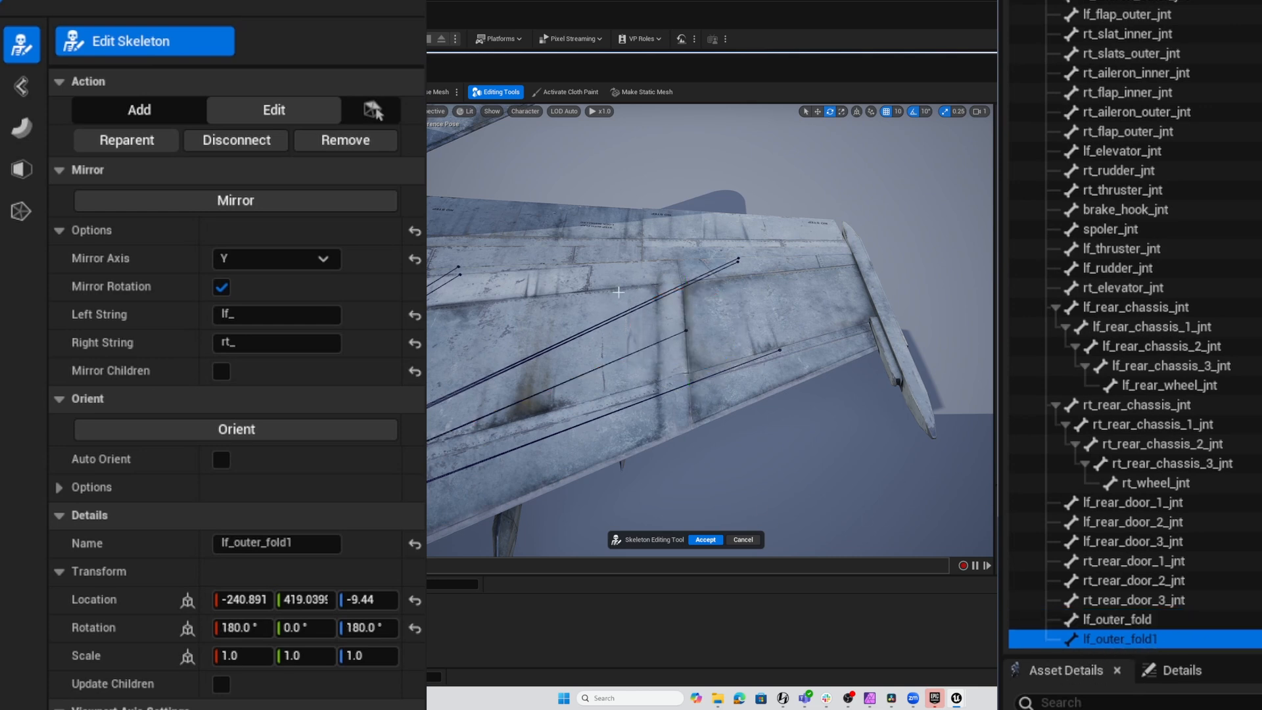
{"action": "key", "text": "f"}
{"action": "mouse_move", "coordinate": [792, 366]}
{"action": "right_mouse_down", "text": "alt"}
{"action": "mouse_move", "coordinate": [726, 366]}
{"action": "mouse_move", "coordinate": [786, 366]}
{"action": "right_mouse_up", "text": "alt"}
{"action": "left_click_drag", "start_coordinate": [745, 405], "coordinate": [940, 389], "text": "alt"}
{"action": "left_click_drag", "start_coordinate": [748, 406], "coordinate": [770, 439], "text": "alt"}
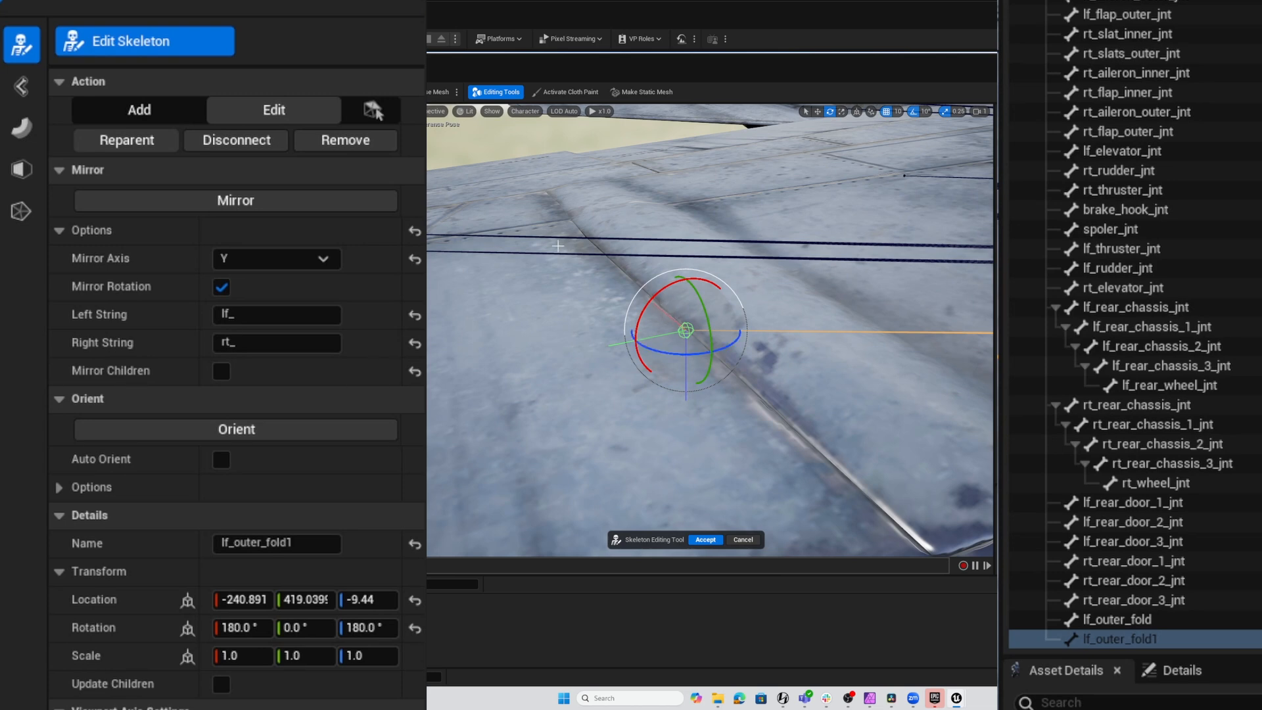
{"action": "scroll", "coordinate": [846, 411], "scroll_direction": "down", "scroll_amount": 5}
{"action": "left_click_drag", "start_coordinate": [846, 411], "coordinate": [780, 384], "text": "alt"}
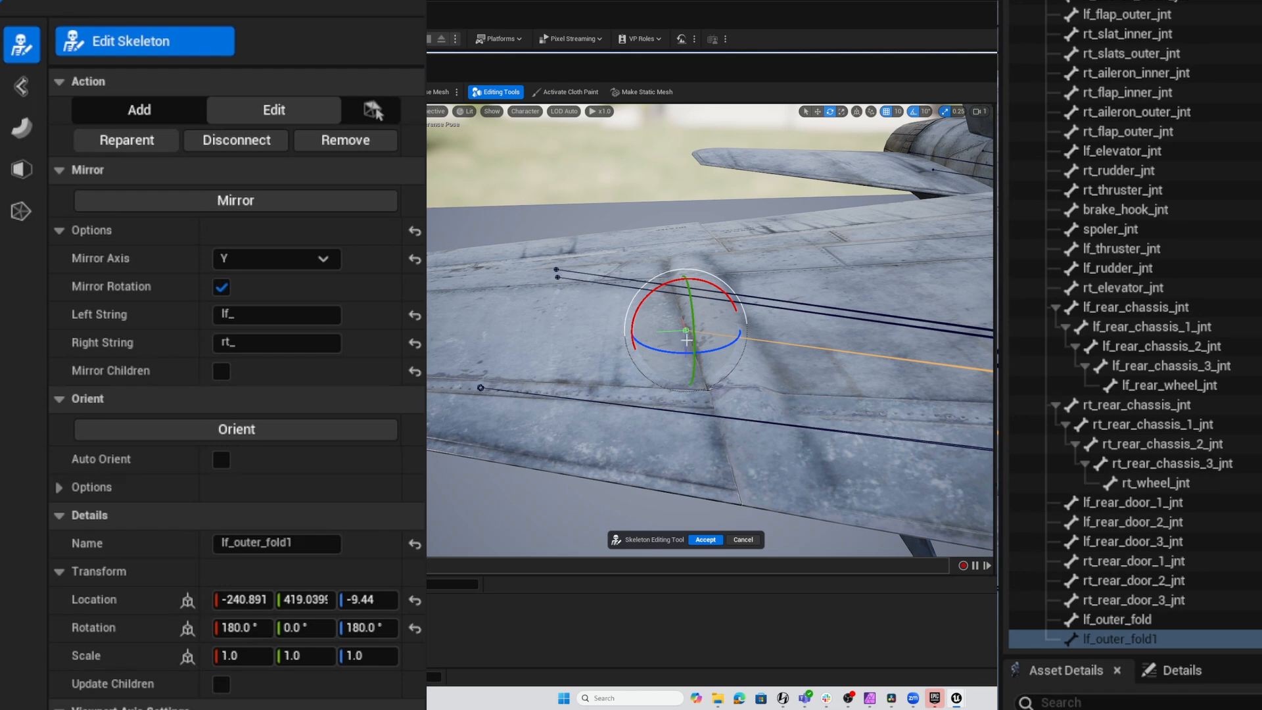
{"action": "left_click", "coordinate": [1123, 620]}
{"action": "key", "text": "f"}
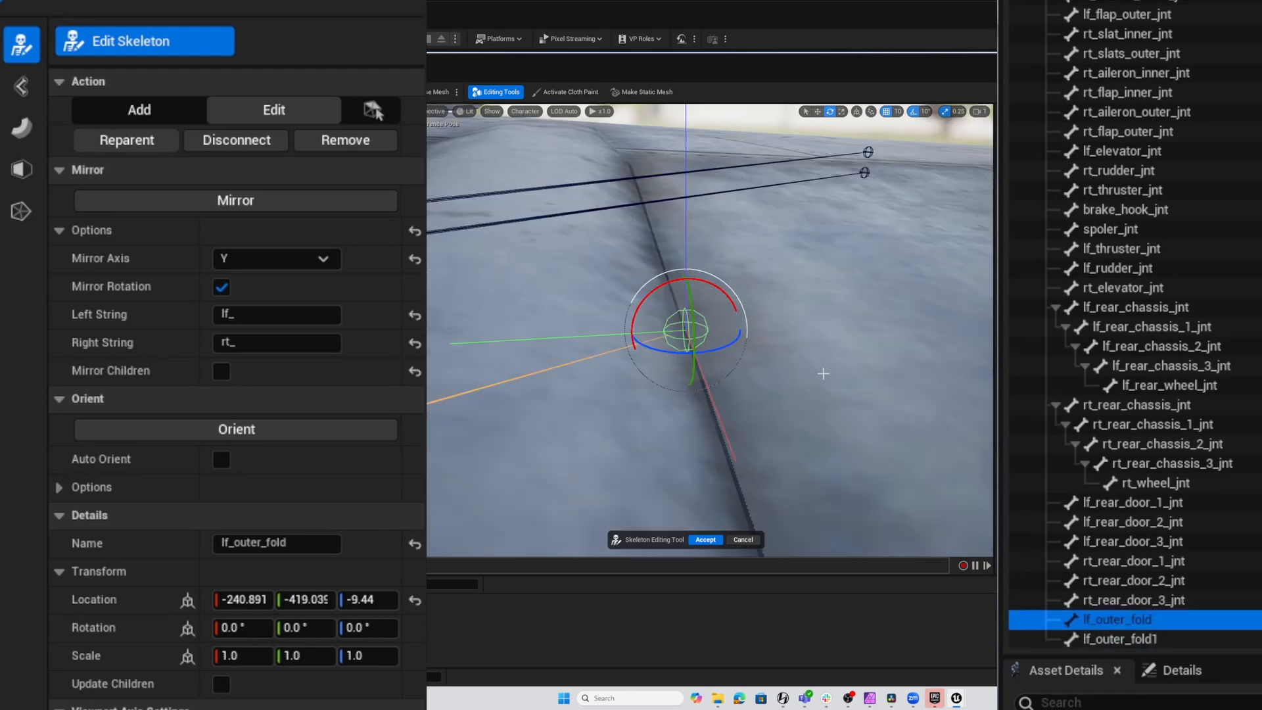
{"action": "scroll", "coordinate": [823, 373], "scroll_direction": "down", "scroll_amount": 6}
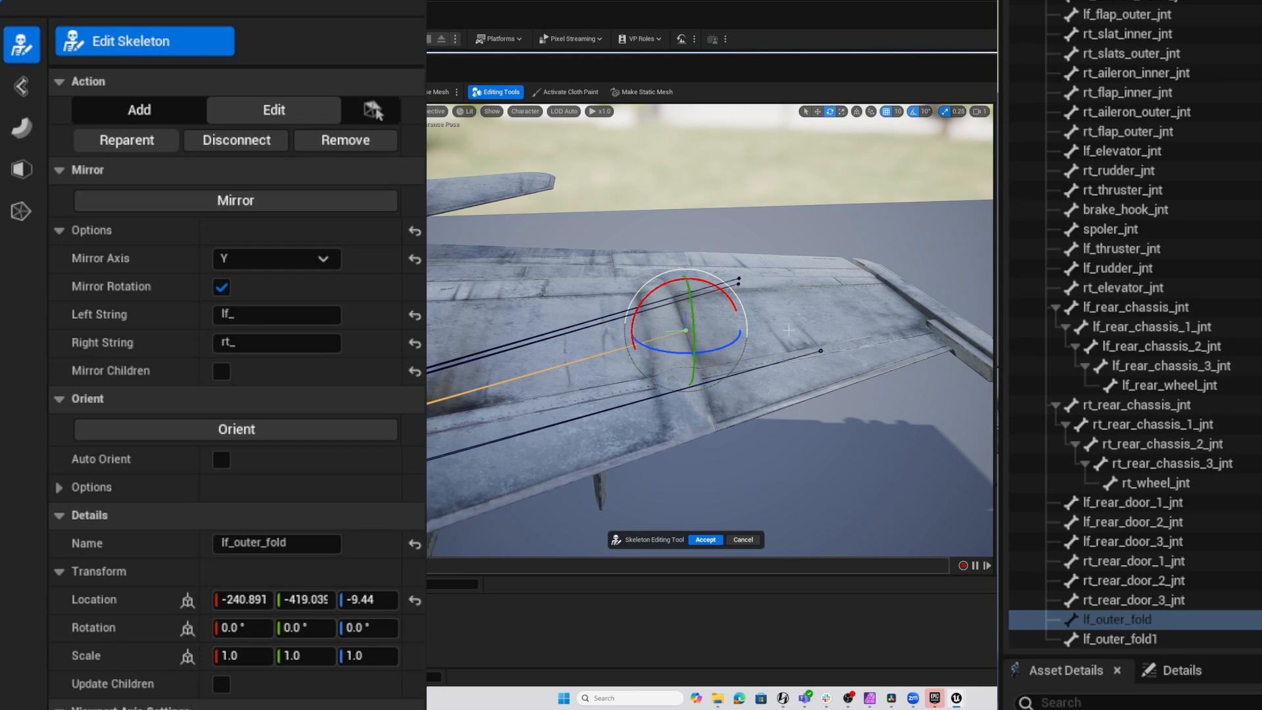
Rename the mirrored fold bone as rt_outer_fold.
{"action": "left_click", "coordinate": [1112, 638]}
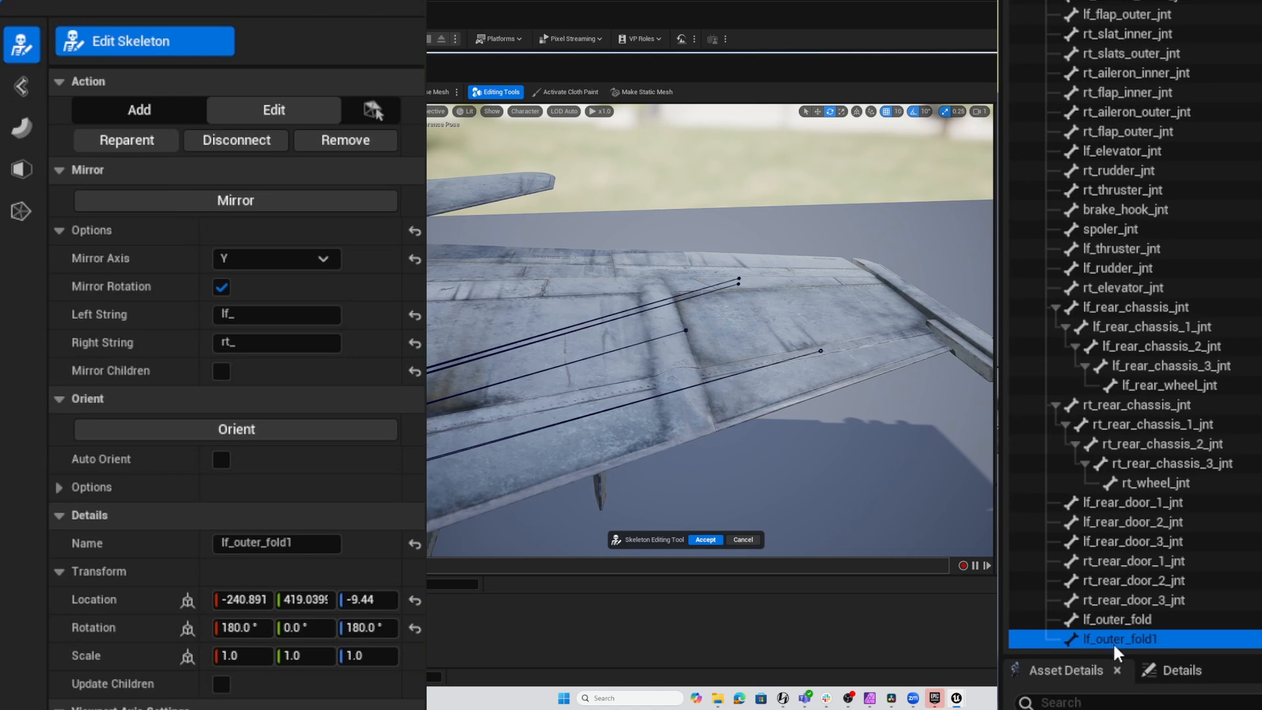
{"action": "left_click", "coordinate": [1113, 642]}
{"action": "type", "text": "rt"}
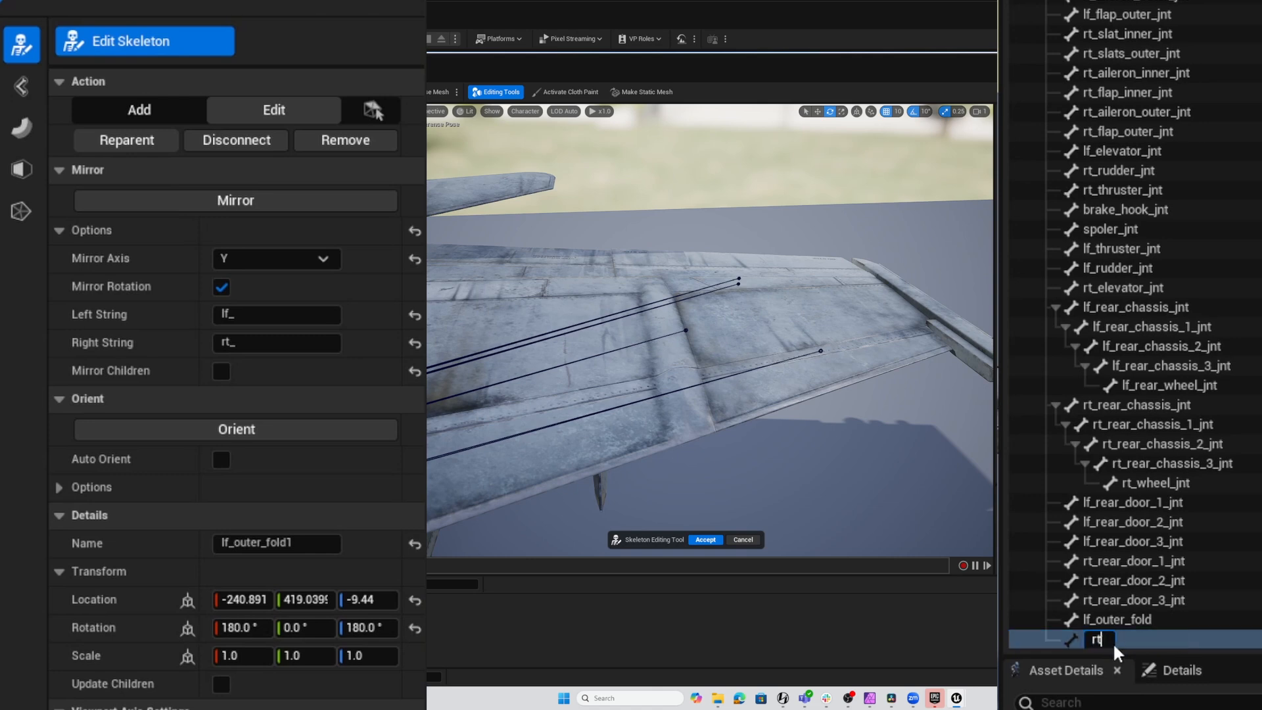
{"action": "type", "text": "_outer_fold"}
{"action": "key", "text": "Return"}
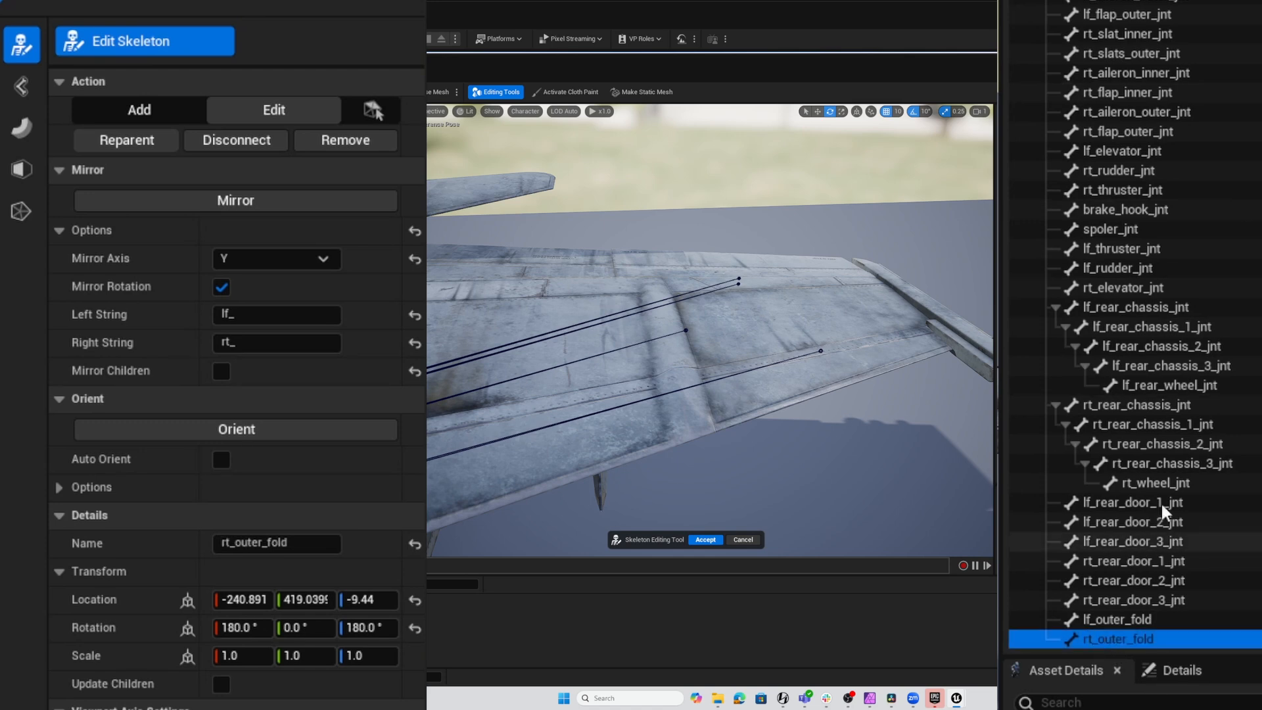
Filter the skeleton tree by "lf outer" and parent the outer flap, aileron and slats joints to lf_outer_fold.
{"action": "scroll", "coordinate": [1167, 471], "scroll_direction": "up", "scroll_amount": 5}
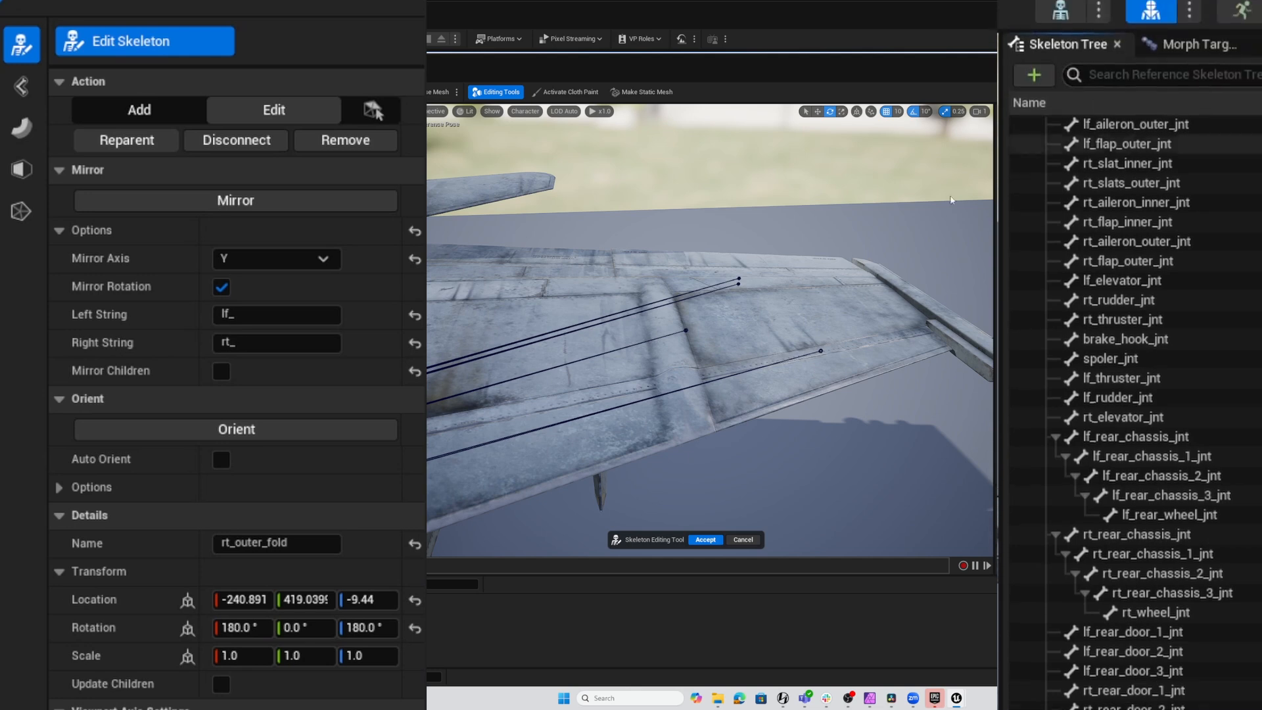
{"action": "left_click", "coordinate": [1092, 95]}
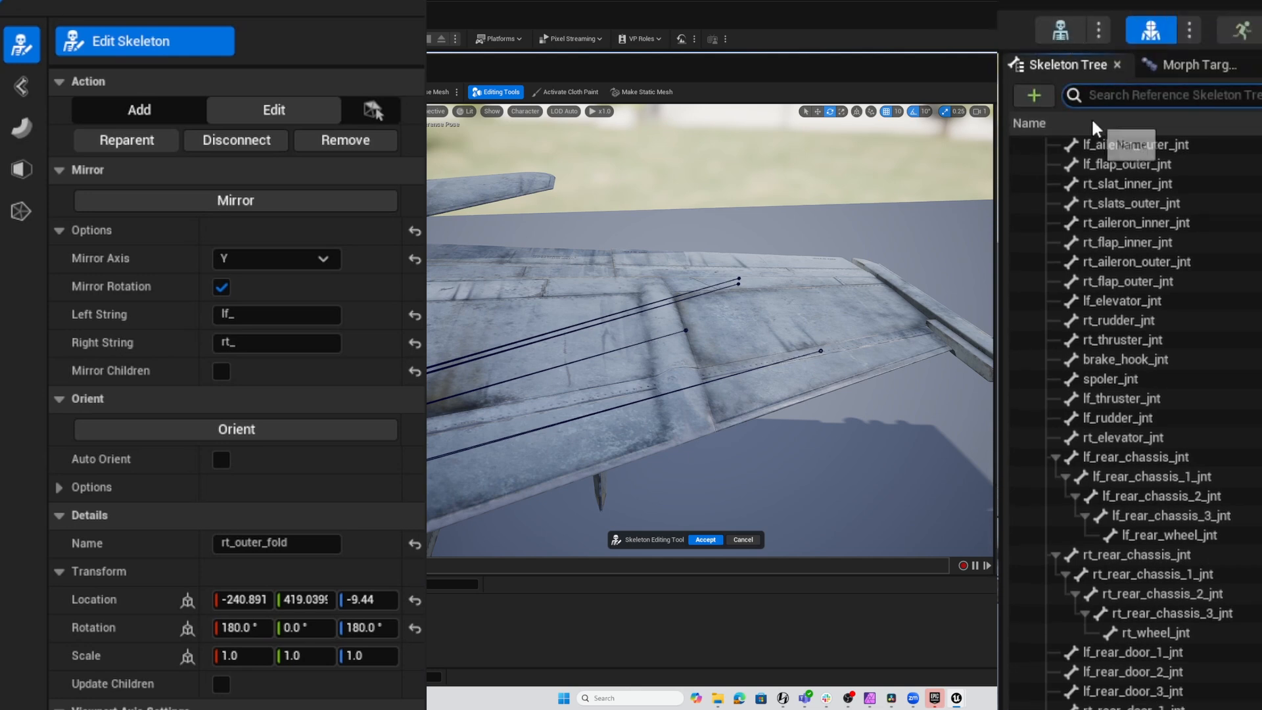
{"action": "type", "text": "lf outer"}
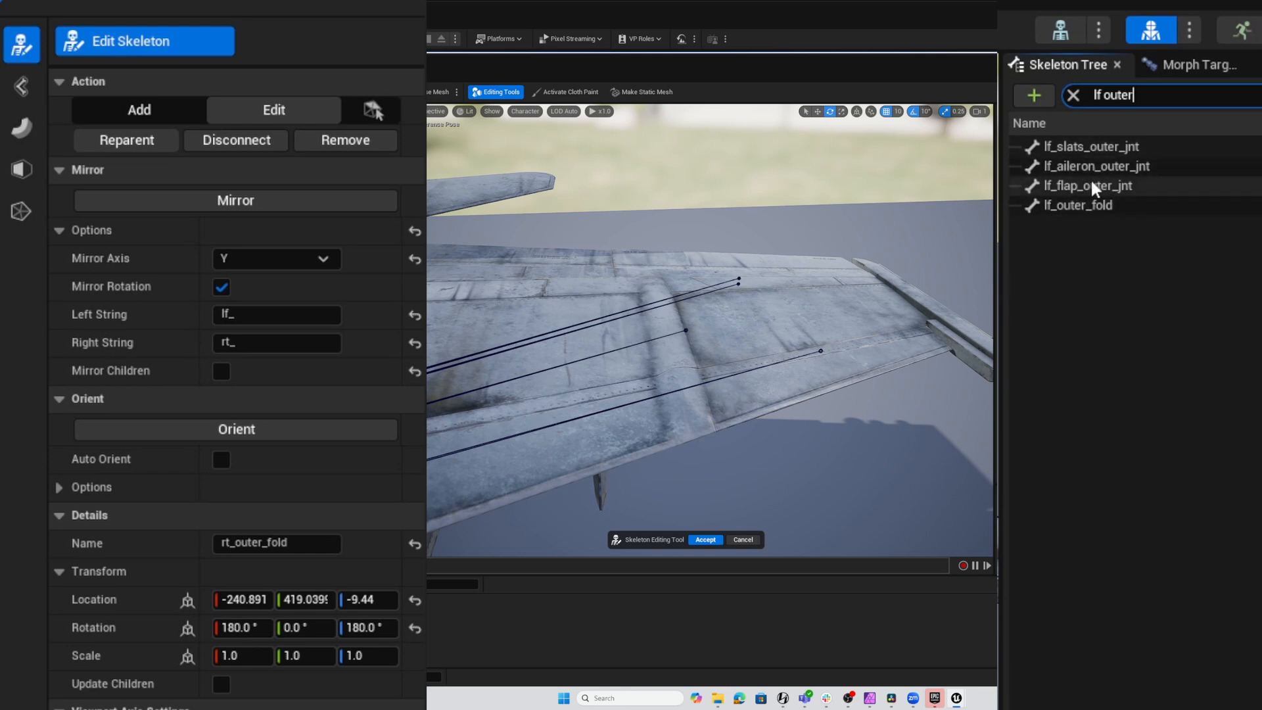
{"action": "left_click", "coordinate": [1091, 184]}
{"action": "left_click", "coordinate": [1095, 164]}
{"action": "left_click", "coordinate": [1096, 147]}
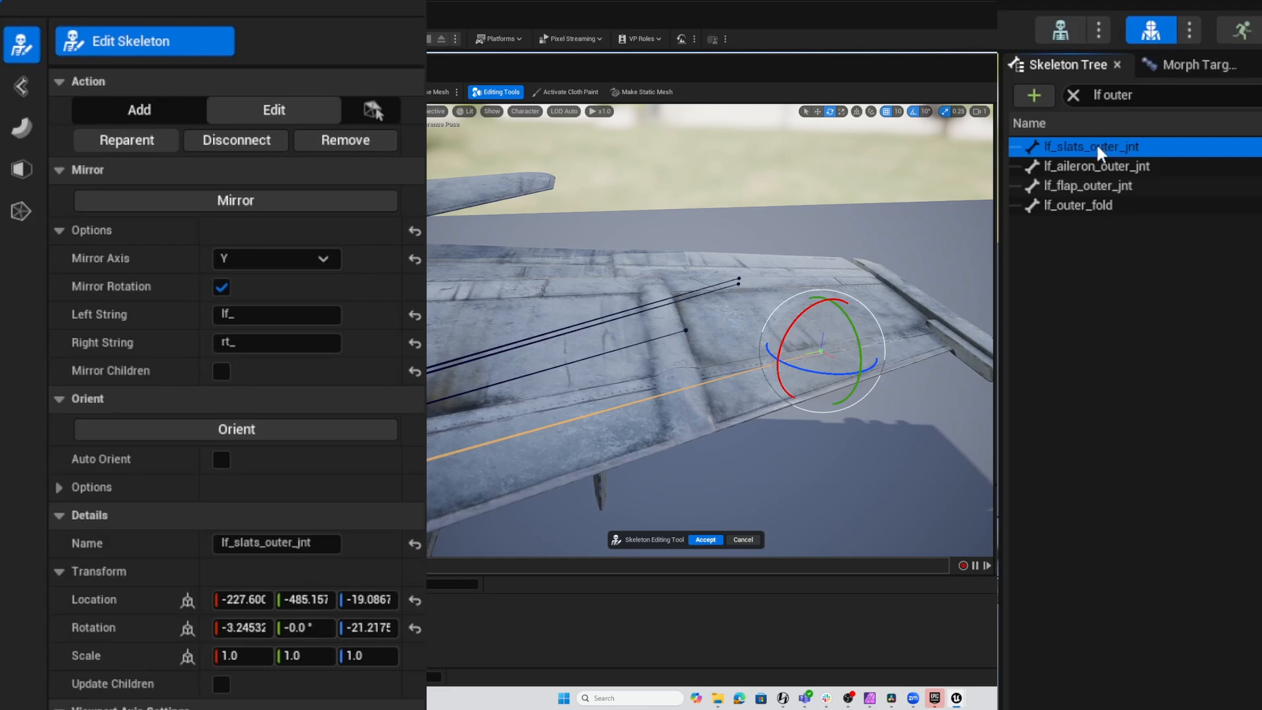
{"action": "left_click", "coordinate": [1083, 185], "text": "shift"}
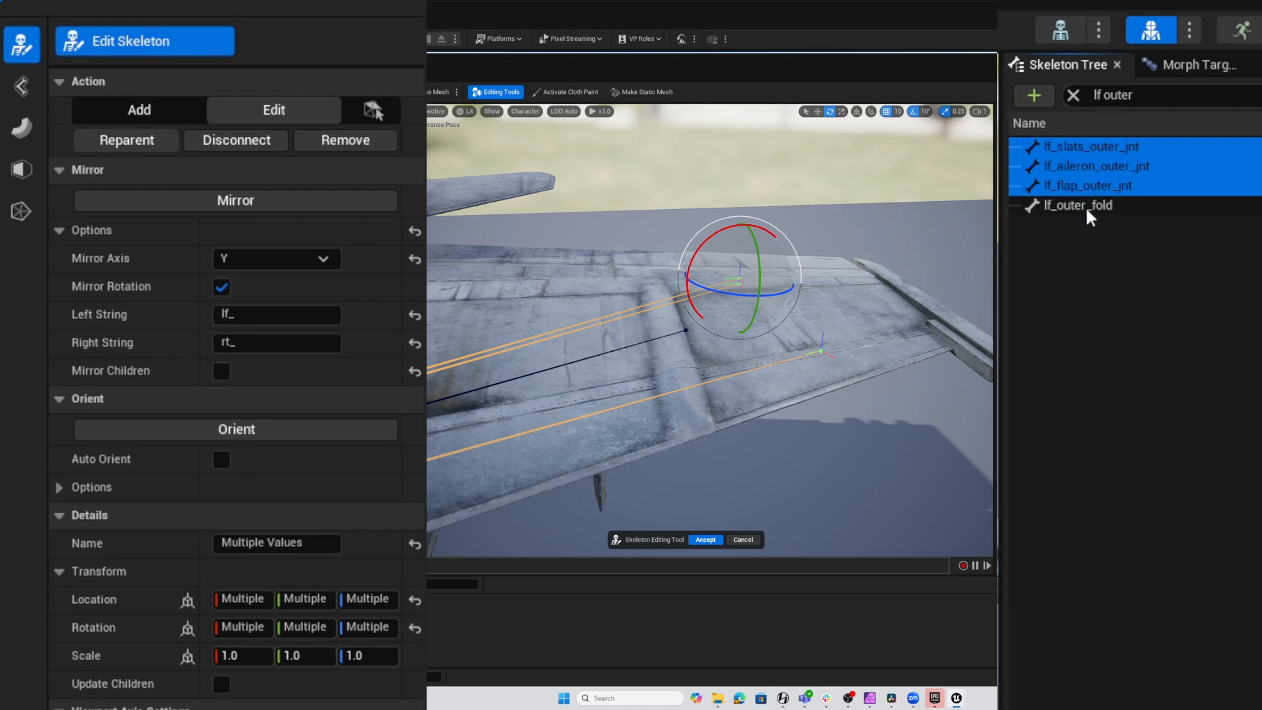
{"action": "left_click", "coordinate": [1083, 185]}
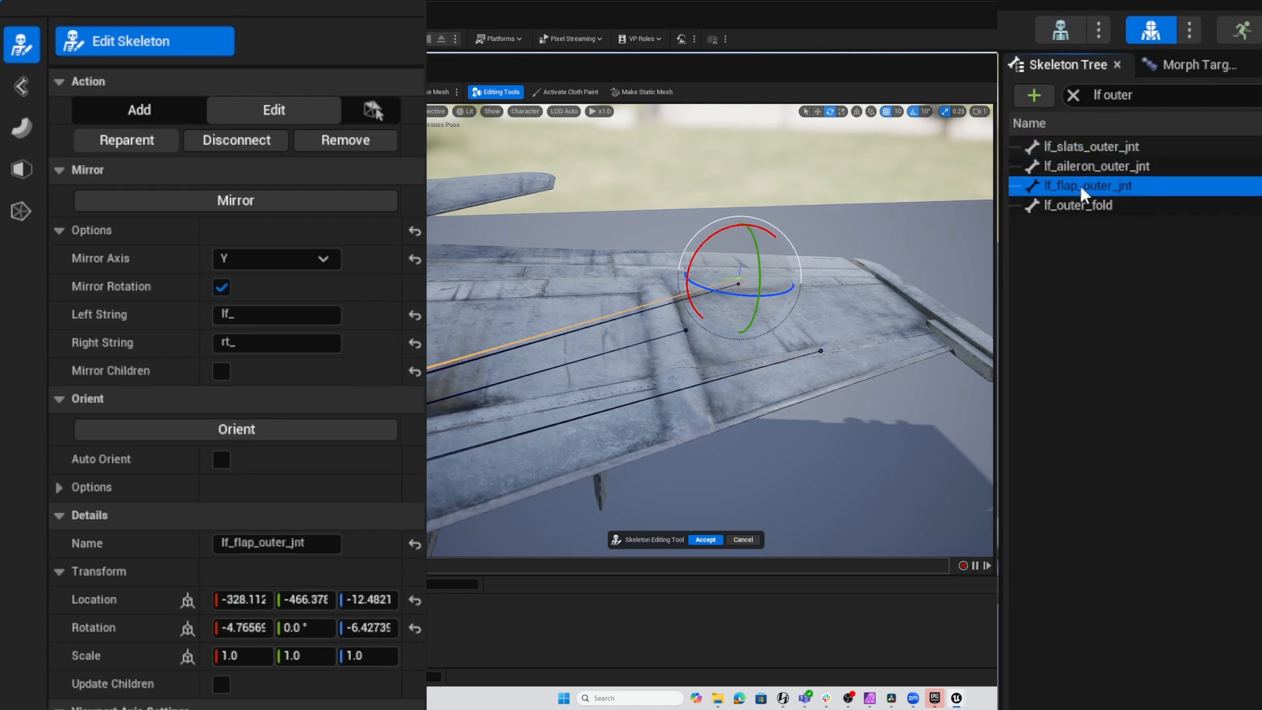
{"action": "left_click_drag", "start_coordinate": [1079, 202], "coordinate": [1076, 161]}
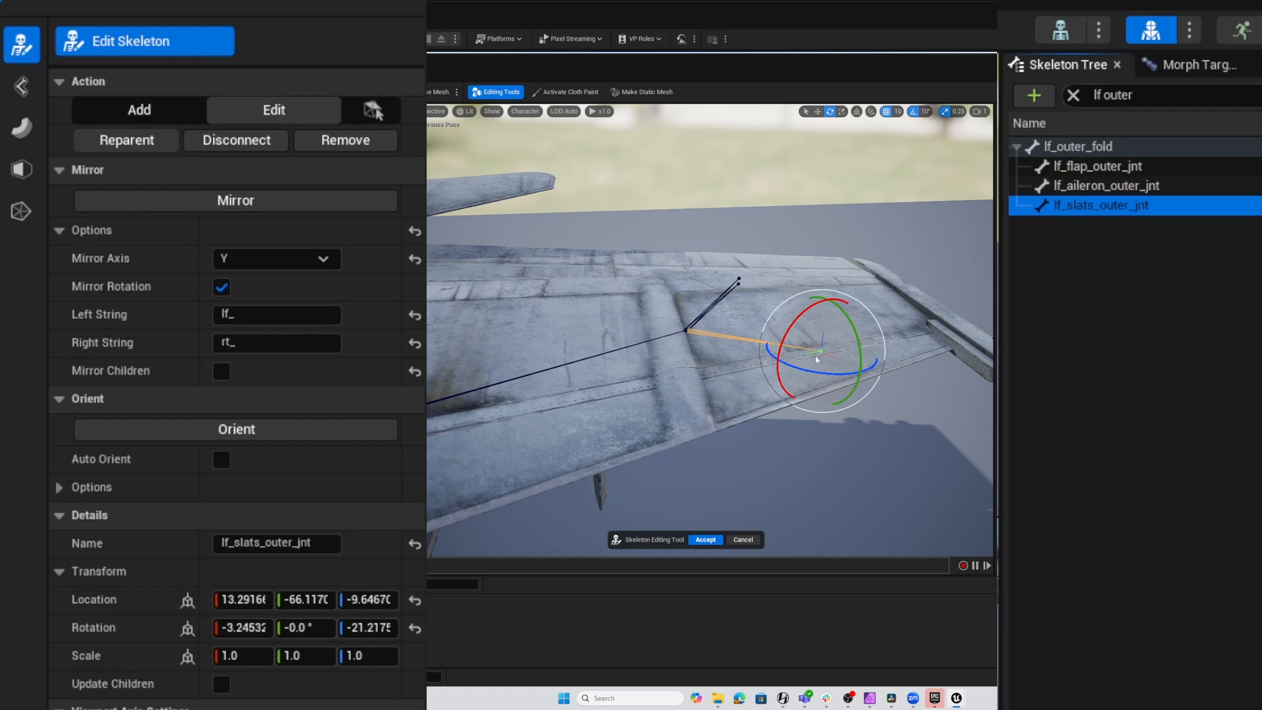
Filter by "rt outer", parent the outer flap, aileron and slats joints to rt_outer_fold, and accept the skeleton edits.
{"action": "left_click", "coordinate": [1103, 94]}
{"action": "key", "text": "BackSpace"}
{"action": "key", "text": "BackSpace"}
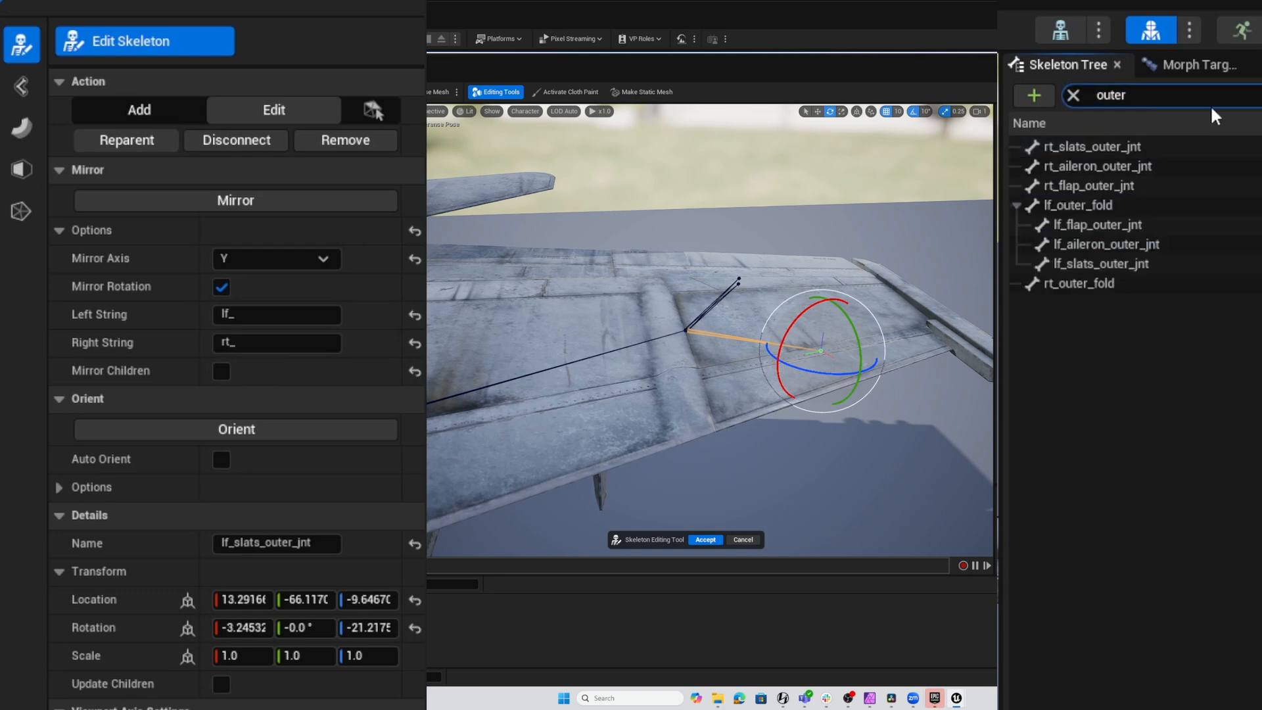
{"action": "type", "text": "rt"}
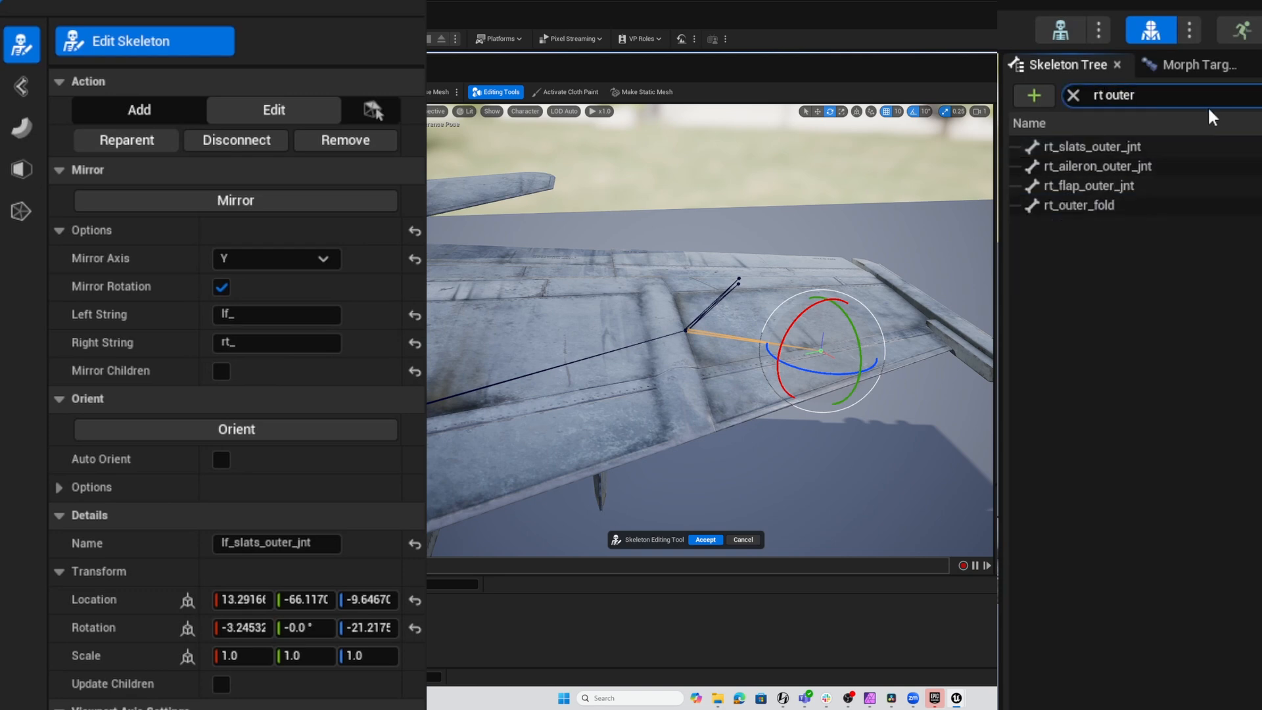
{"action": "left_click", "coordinate": [1074, 209]}
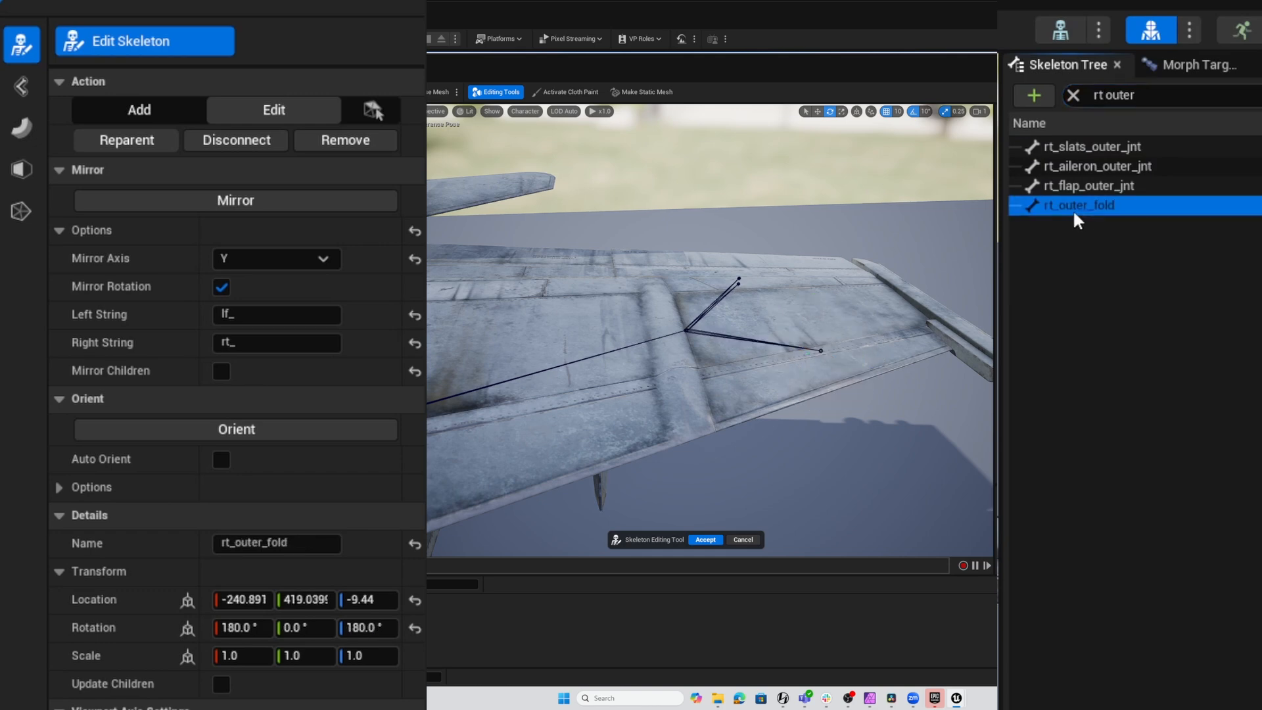
{"action": "key", "text": "f"}
{"action": "right_click_drag", "start_coordinate": [668, 263], "coordinate": [625, 263], "text": "alt"}
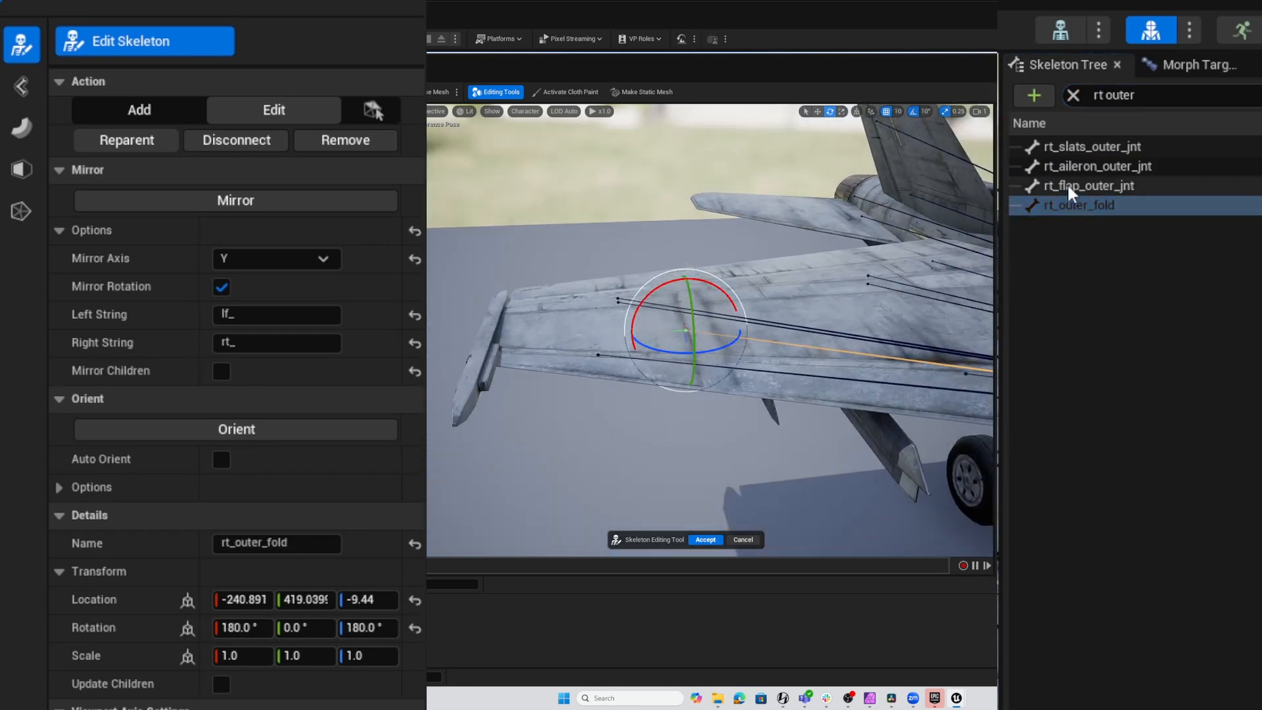
{"action": "mouse_move", "coordinate": [1067, 184]}
{"action": "left_mouse_down"}
{"action": "mouse_move", "coordinate": [1067, 200]}
{"action": "mouse_move", "coordinate": [1074, 167]}
{"action": "left_mouse_up"}
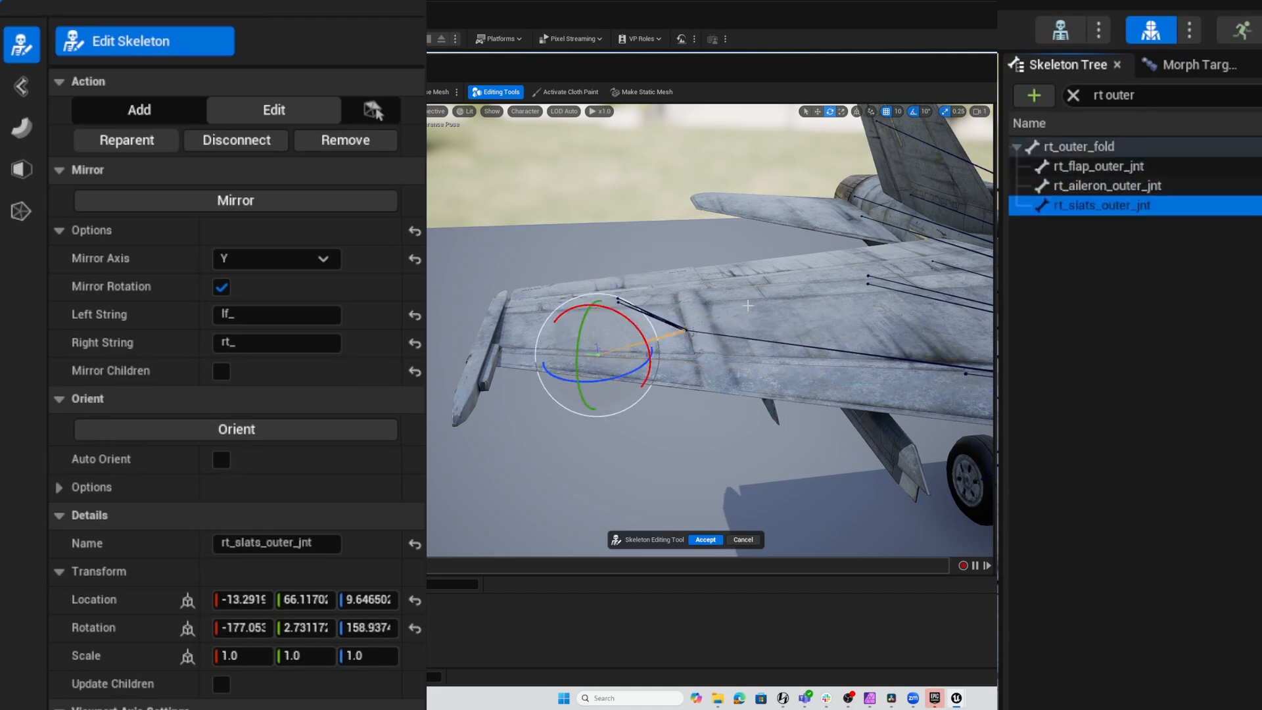
{"action": "left_click", "coordinate": [701, 539]}
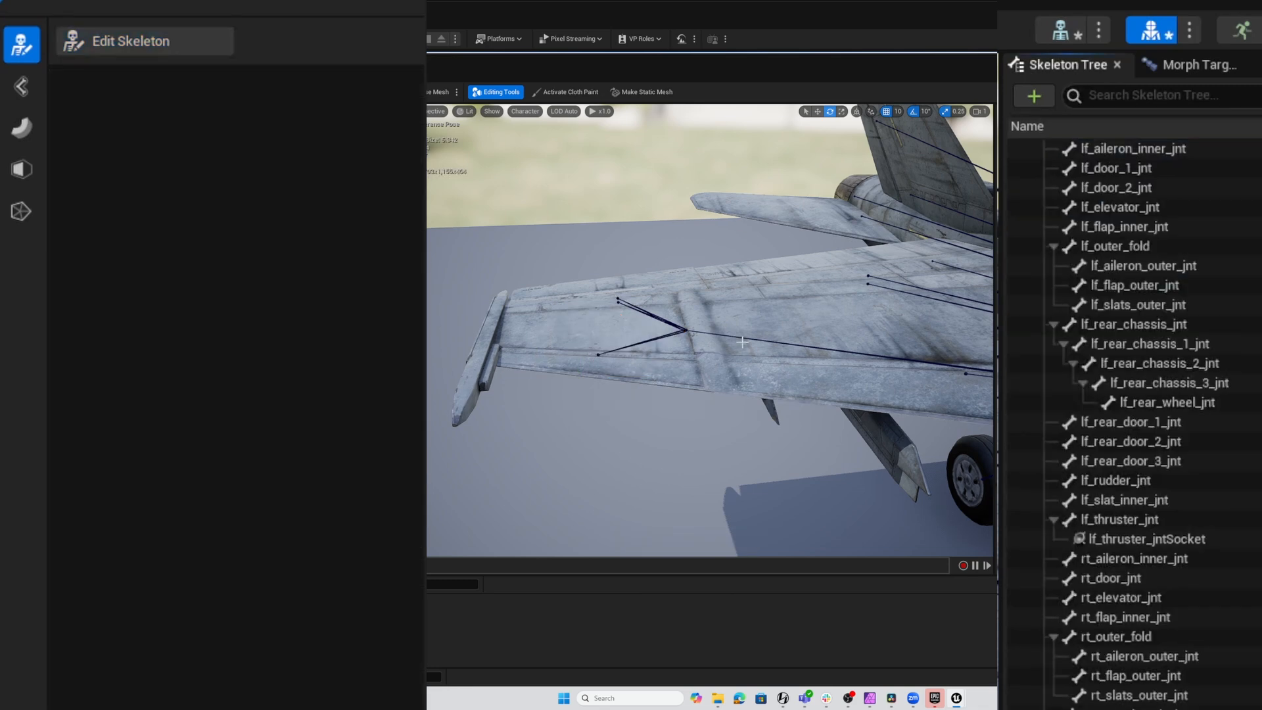
Save the skeleton changes and rotate the rt_outer_fold bone so its outer control surfaces stand upright.
{"action": "key", "text": "ctrl+s"}
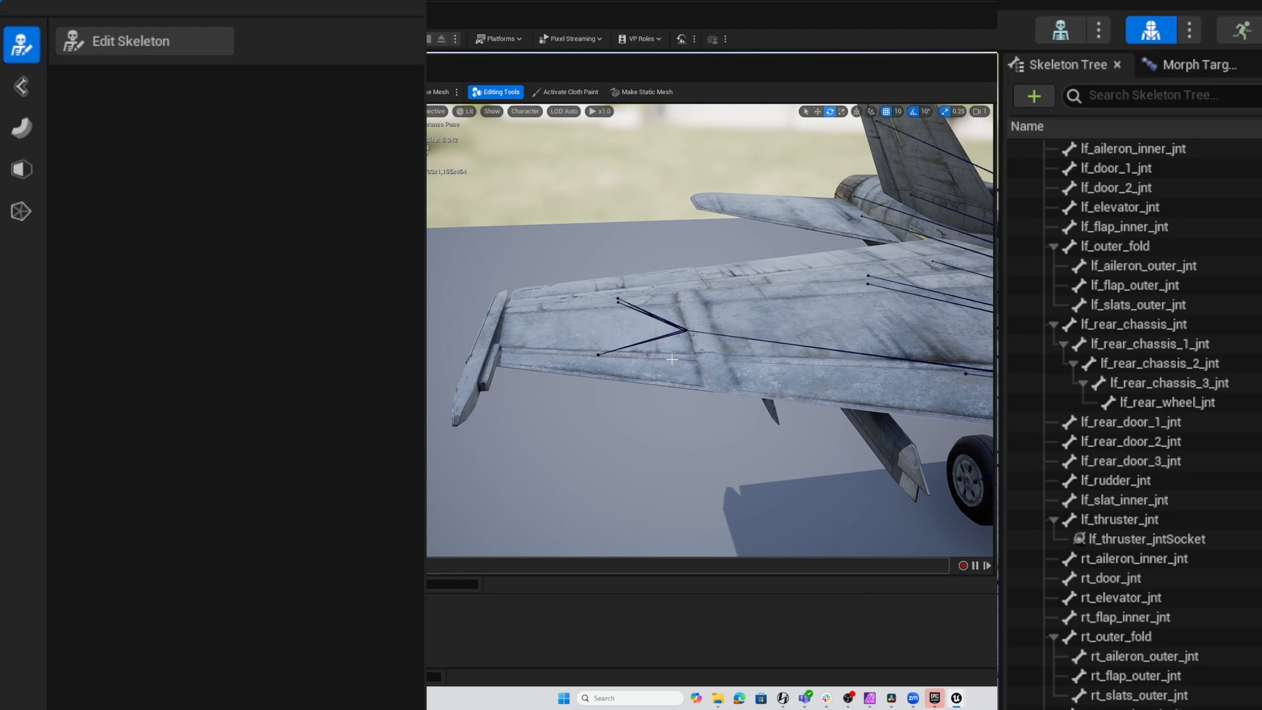
{"action": "left_click", "coordinate": [687, 331]}
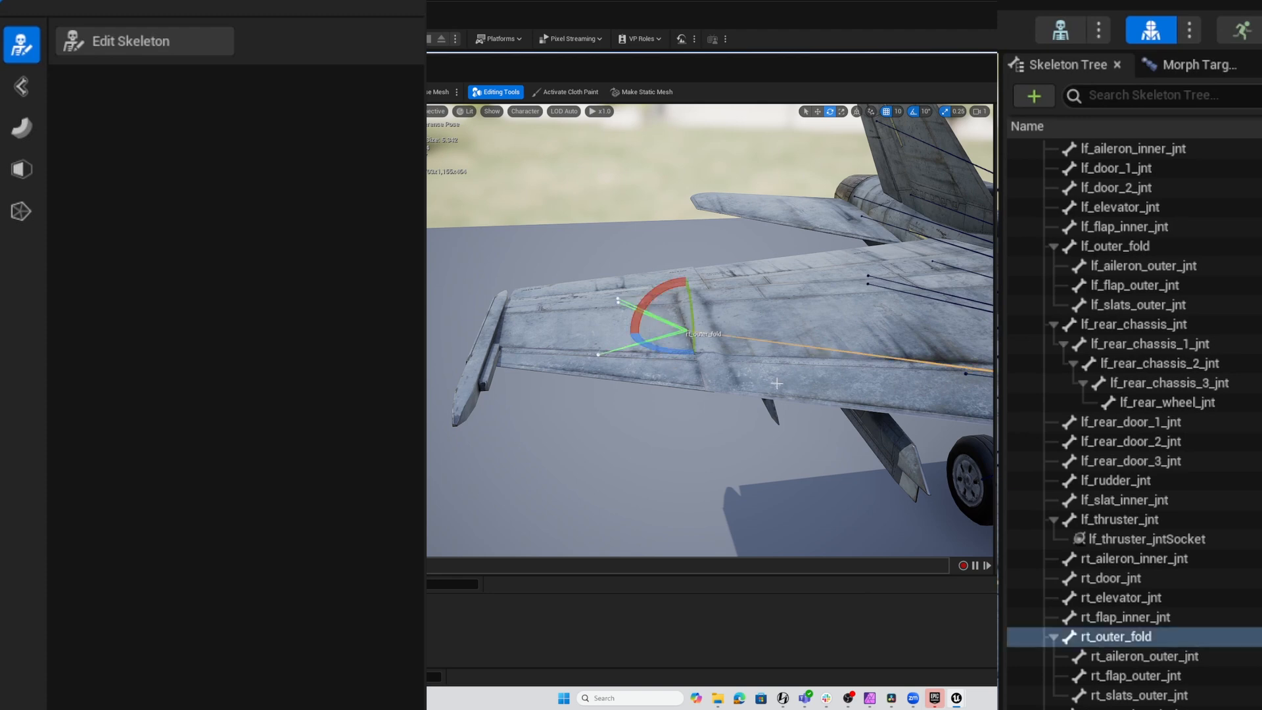
{"action": "left_click_drag", "start_coordinate": [666, 305], "coordinate": [656, 355]}
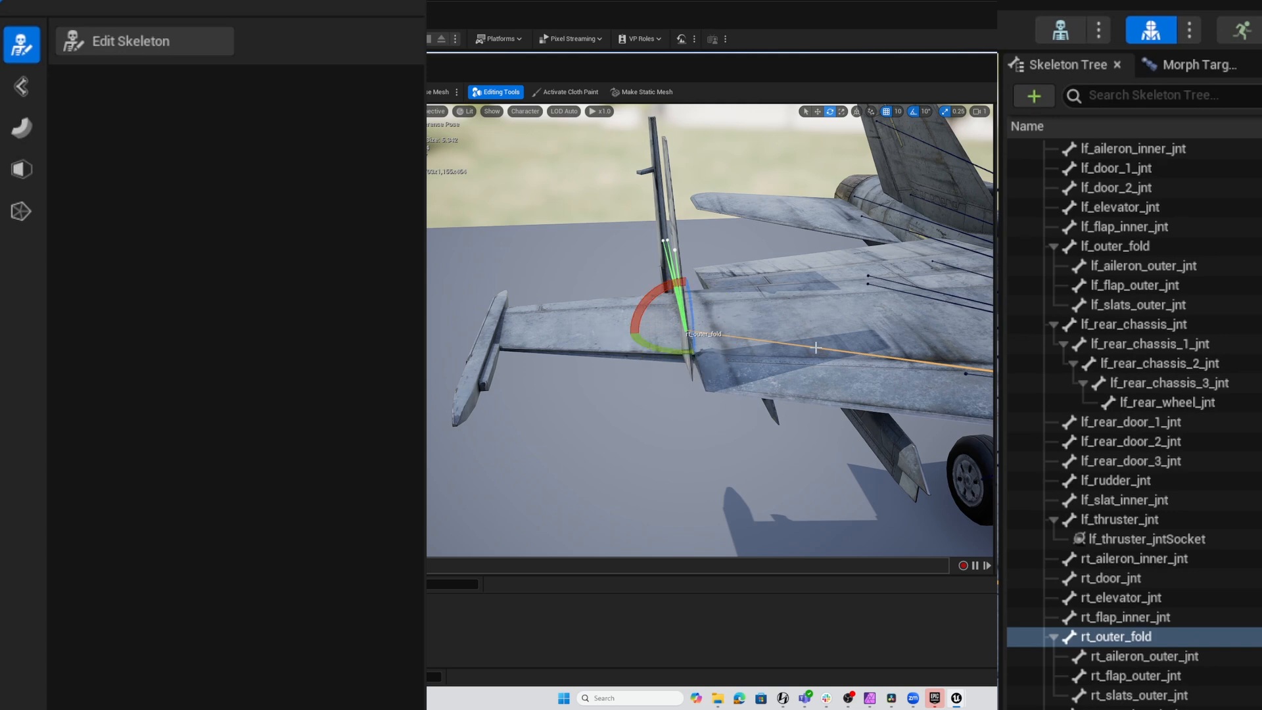
{"action": "left_click_drag", "start_coordinate": [811, 327], "coordinate": [723, 355], "text": "alt"}
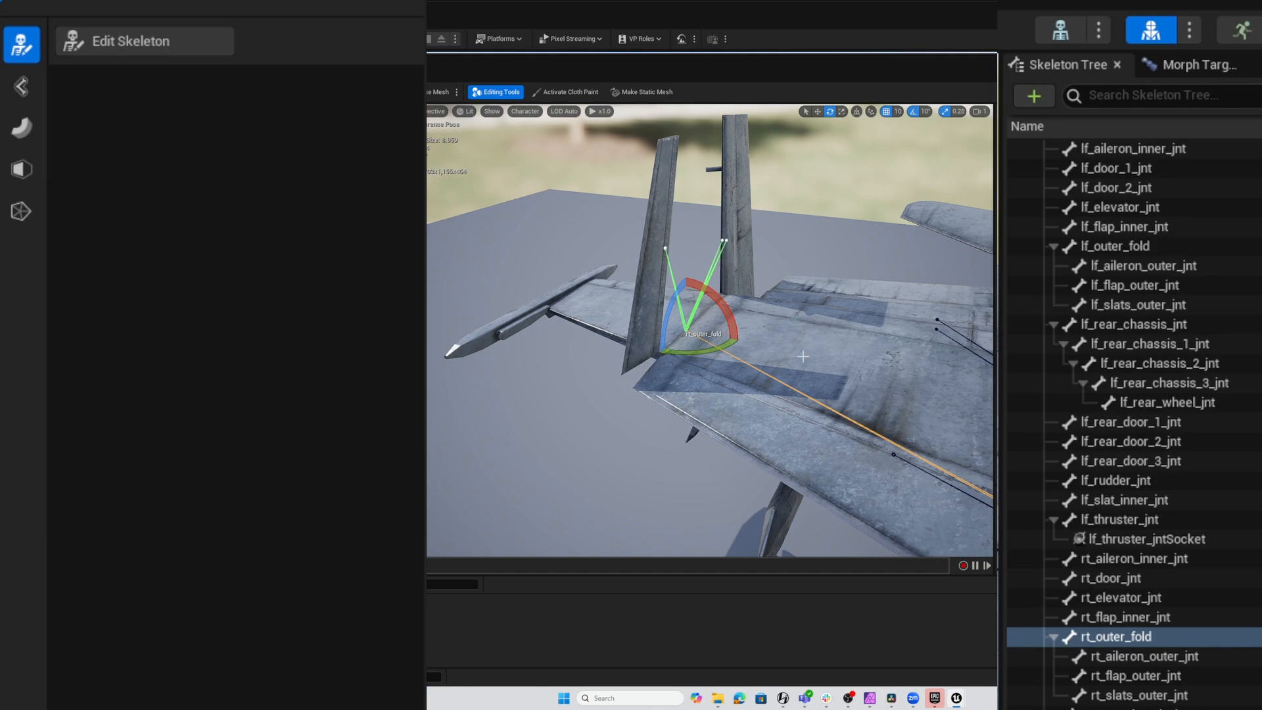
{"action": "left_click_drag", "start_coordinate": [799, 357], "coordinate": [828, 474], "text": "alt"}
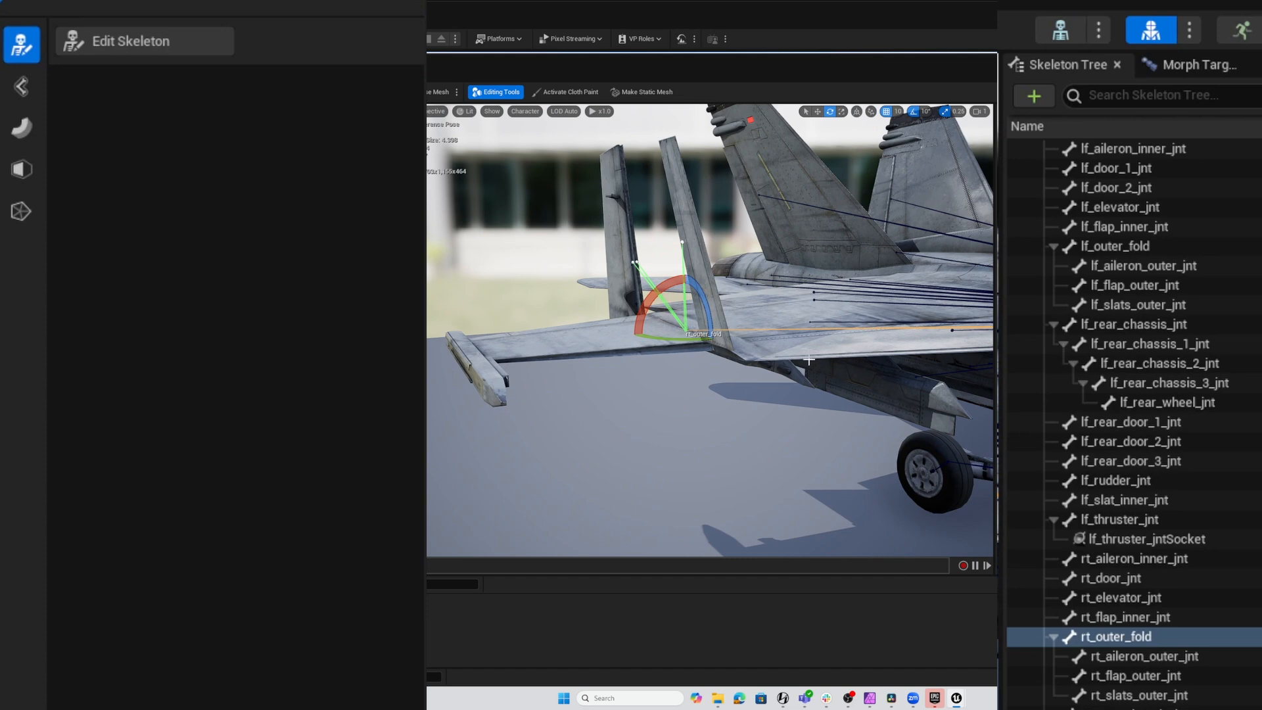
{"action": "left_click_drag", "start_coordinate": [809, 361], "coordinate": [789, 345], "text": "alt"}
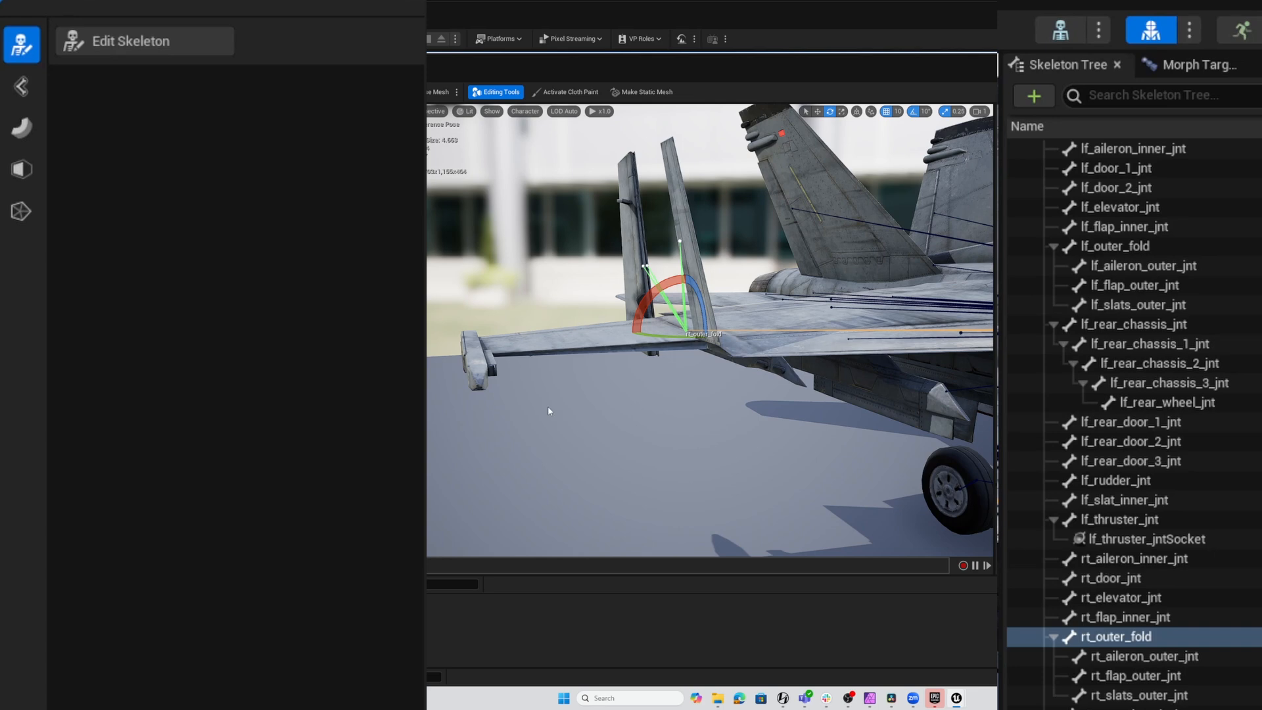
Start editing skin weights and select the wingtip vertices on the rt_outer_fold side in vertex mode.
{"action": "left_click", "coordinate": [21, 87]}
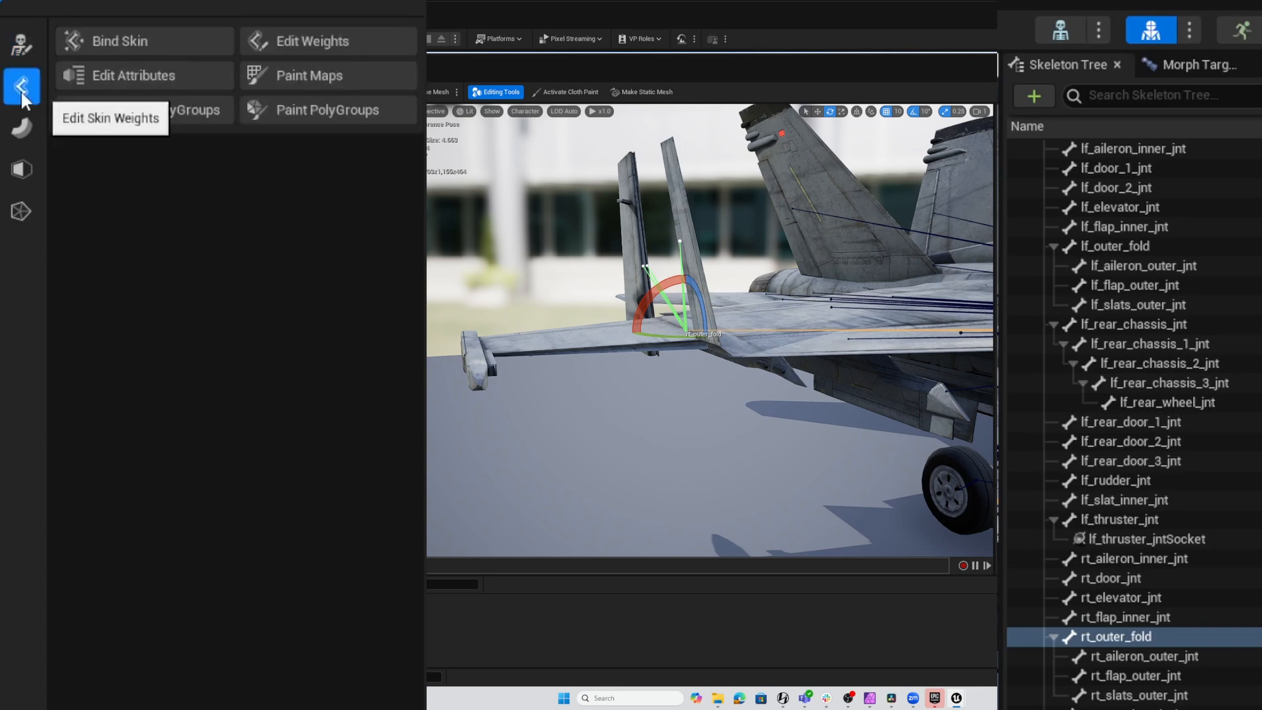
{"action": "left_click", "coordinate": [297, 41]}
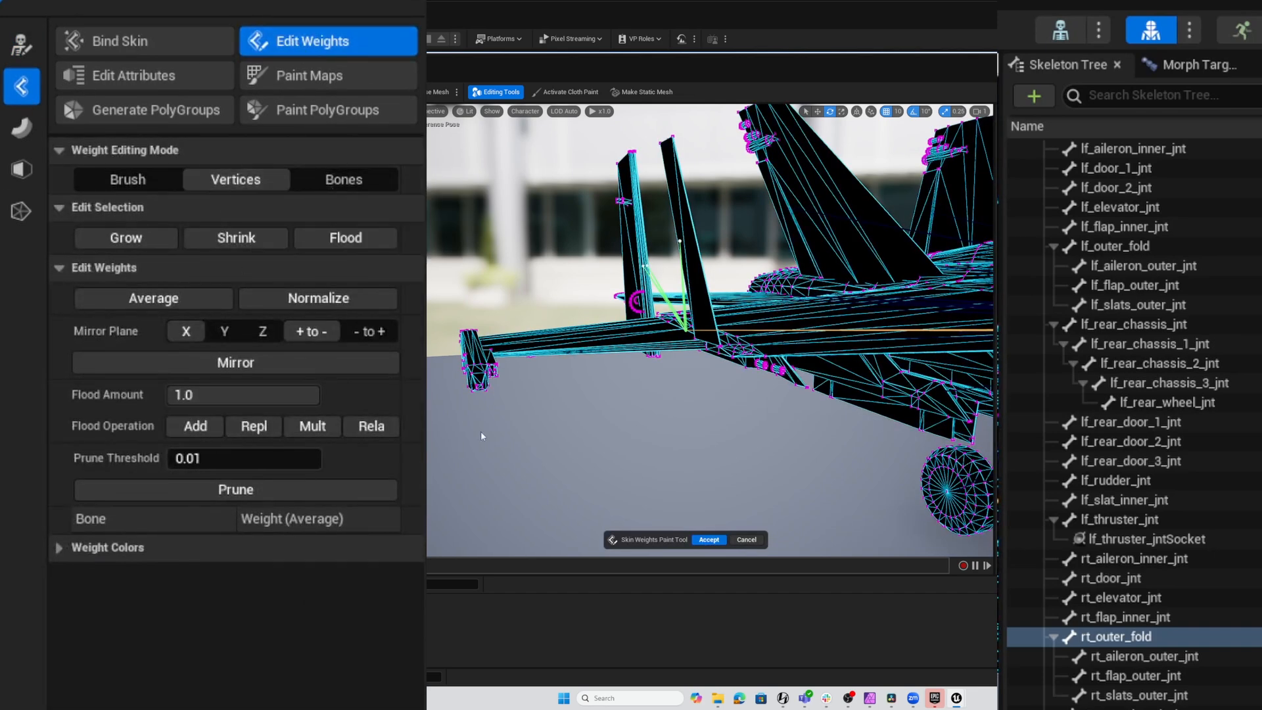
{"action": "left_click_drag", "start_coordinate": [430, 281], "coordinate": [560, 451]}
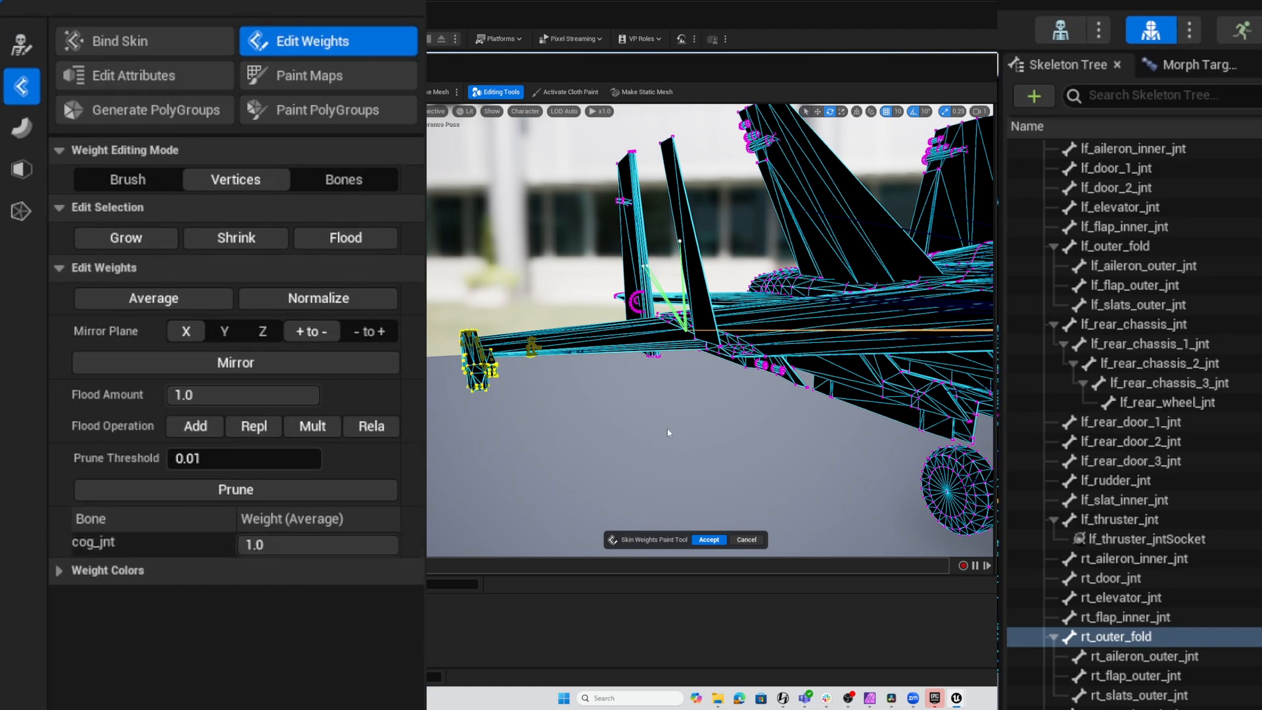
{"action": "scroll", "coordinate": [667, 432], "scroll_direction": "up", "scroll_amount": 5}
{"action": "scroll", "coordinate": [687, 388], "scroll_direction": "down", "scroll_amount": 2}
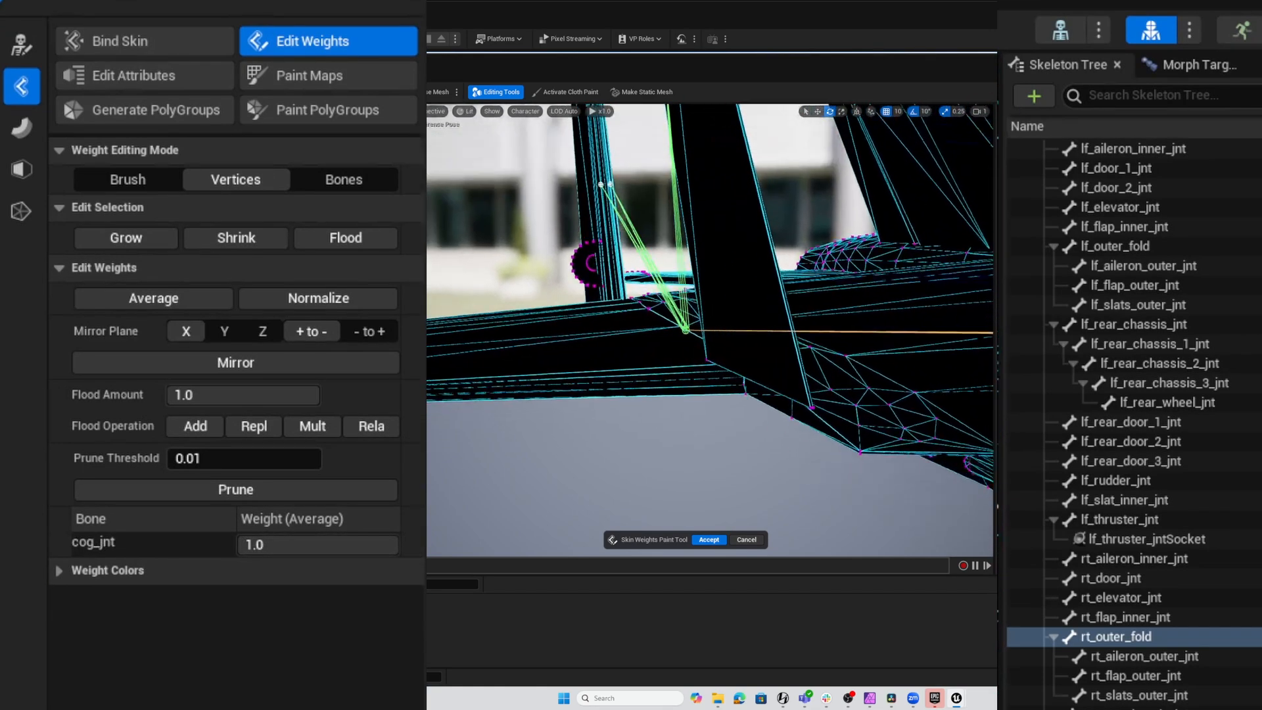
{"action": "scroll", "coordinate": [715, 329], "scroll_direction": "down", "scroll_amount": 3}
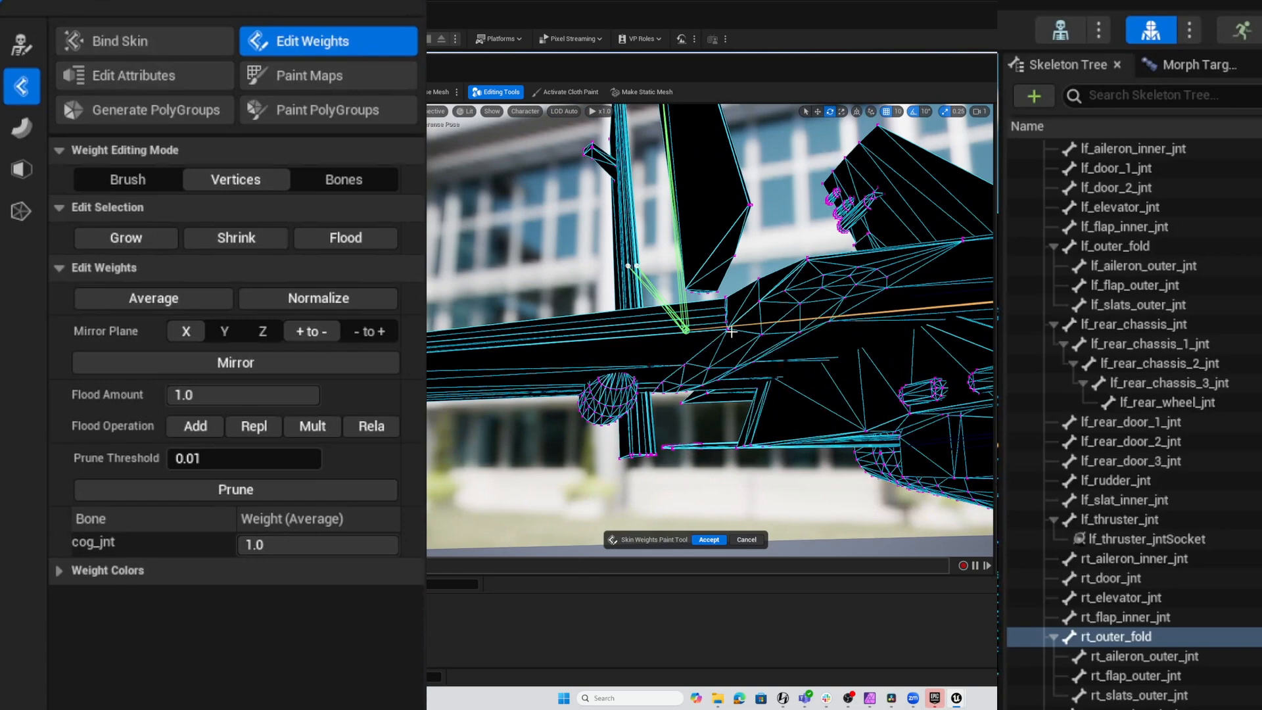
{"action": "left_click_drag", "start_coordinate": [613, 442], "coordinate": [445, 435], "text": "alt"}
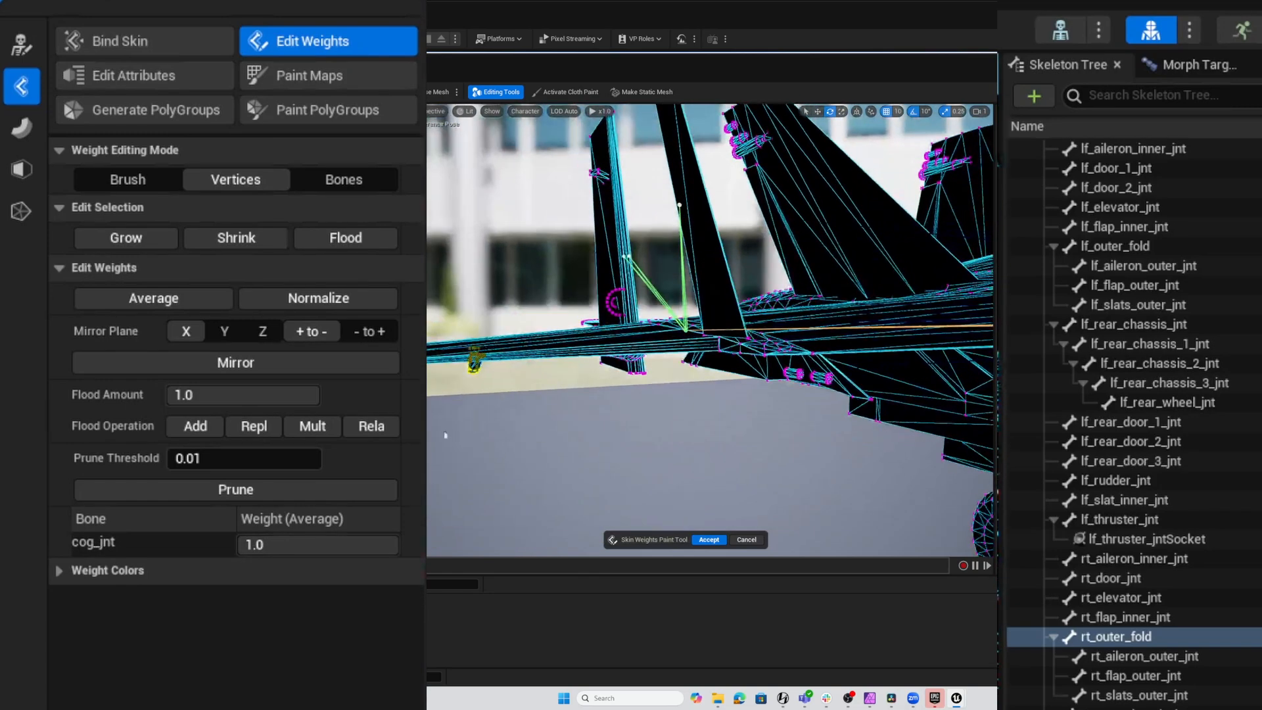
Grow the wingtip selection to the connected outer wing panel and replace its weights with rt_outer_fold at 1.0.
{"action": "left_click", "coordinate": [135, 241]}
{"action": "left_click_drag", "start_coordinate": [709, 401], "coordinate": [579, 276], "text": "alt"}
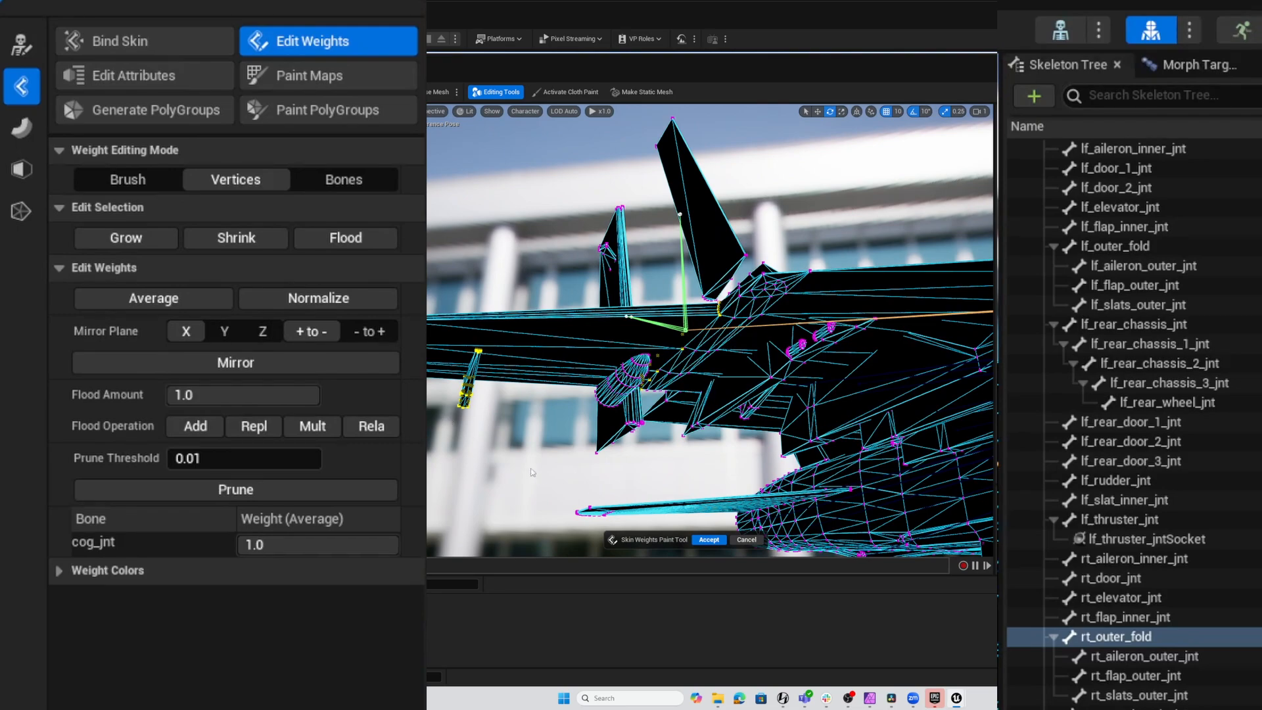
{"action": "left_click_drag", "start_coordinate": [531, 472], "coordinate": [644, 545], "text": "alt"}
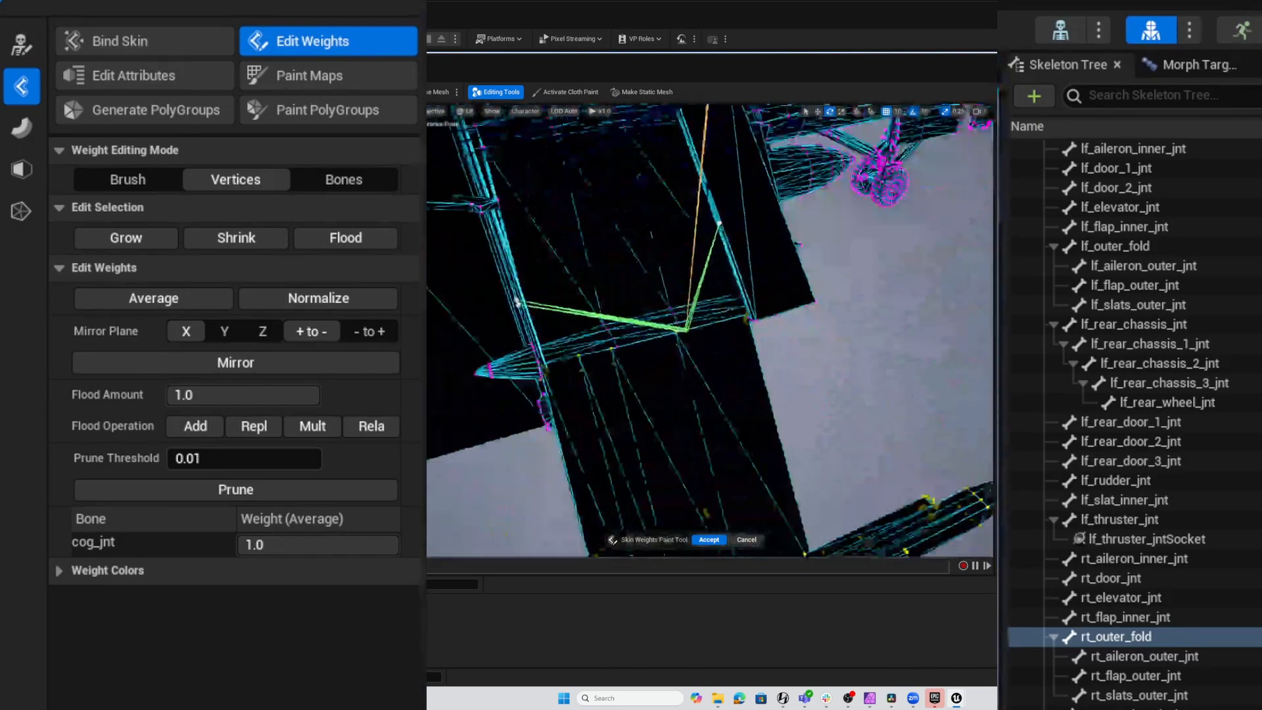
{"action": "left_click_drag", "start_coordinate": [517, 302], "coordinate": [481, 370], "text": "alt"}
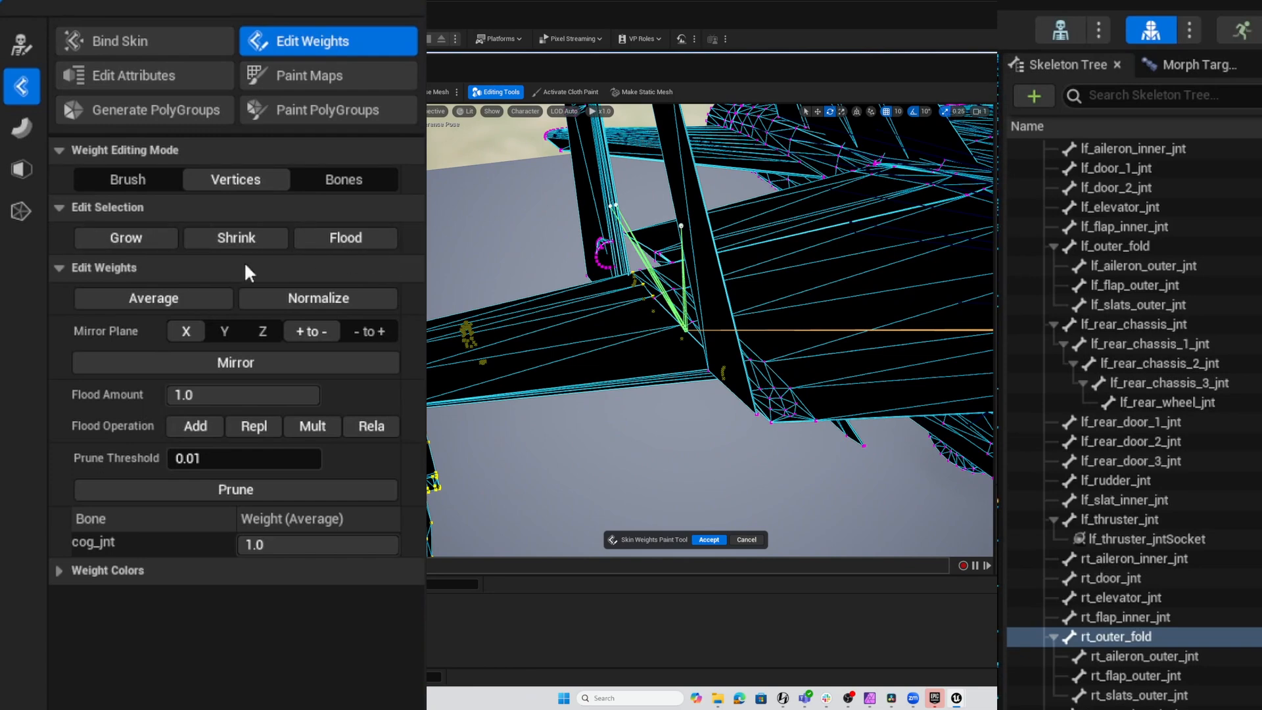
{"action": "left_click", "coordinate": [263, 425]}
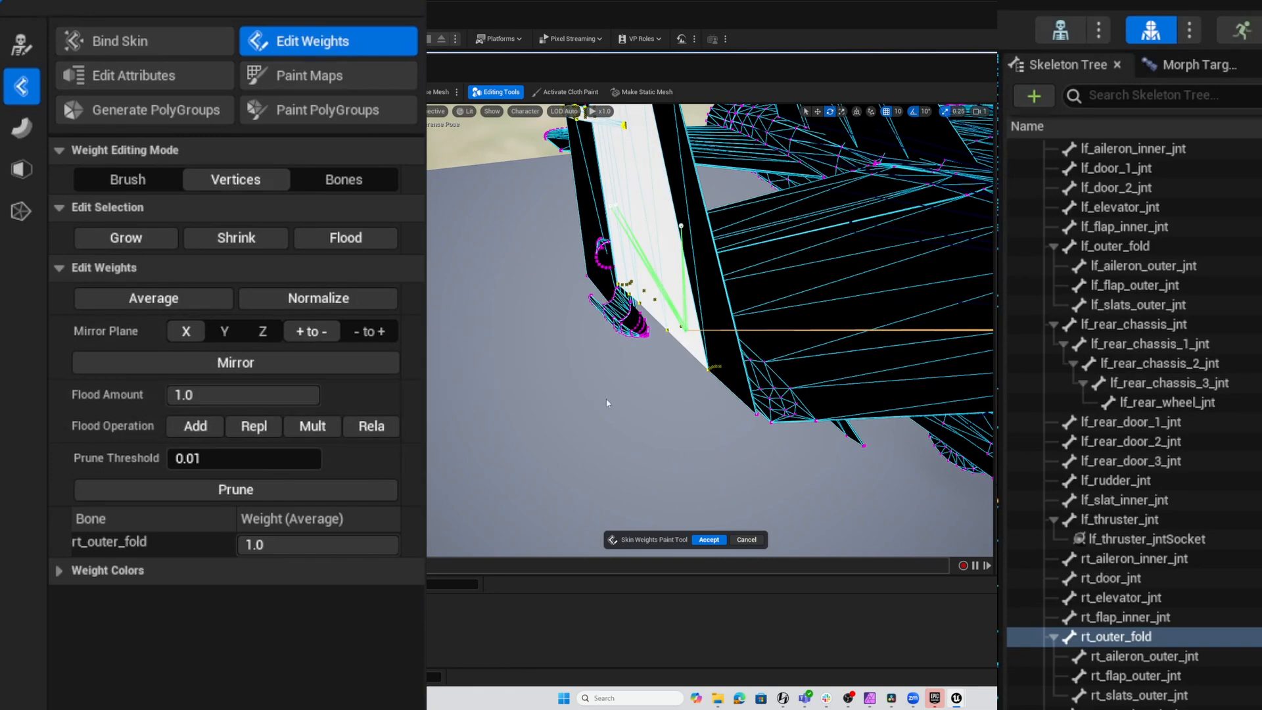
Select the pointed fairing left behind at the fold, grow the selection, and replace its weights with rt_outer_fold at 1.0.
{"action": "mouse_move", "coordinate": [645, 407]}
{"action": "left_mouse_down", "text": "alt"}
{"action": "mouse_move", "coordinate": [586, 402]}
{"action": "mouse_move", "coordinate": [618, 414]}
{"action": "mouse_move", "coordinate": [664, 407]}
{"action": "mouse_move", "coordinate": [740, 365]}
{"action": "mouse_move", "coordinate": [808, 394]}
{"action": "mouse_move", "coordinate": [766, 342]}
{"action": "mouse_move", "coordinate": [743, 368]}
{"action": "mouse_move", "coordinate": [717, 316]}
{"action": "mouse_move", "coordinate": [696, 365]}
{"action": "mouse_move", "coordinate": [641, 352]}
{"action": "mouse_move", "coordinate": [646, 420]}
{"action": "left_mouse_up", "text": "alt"}
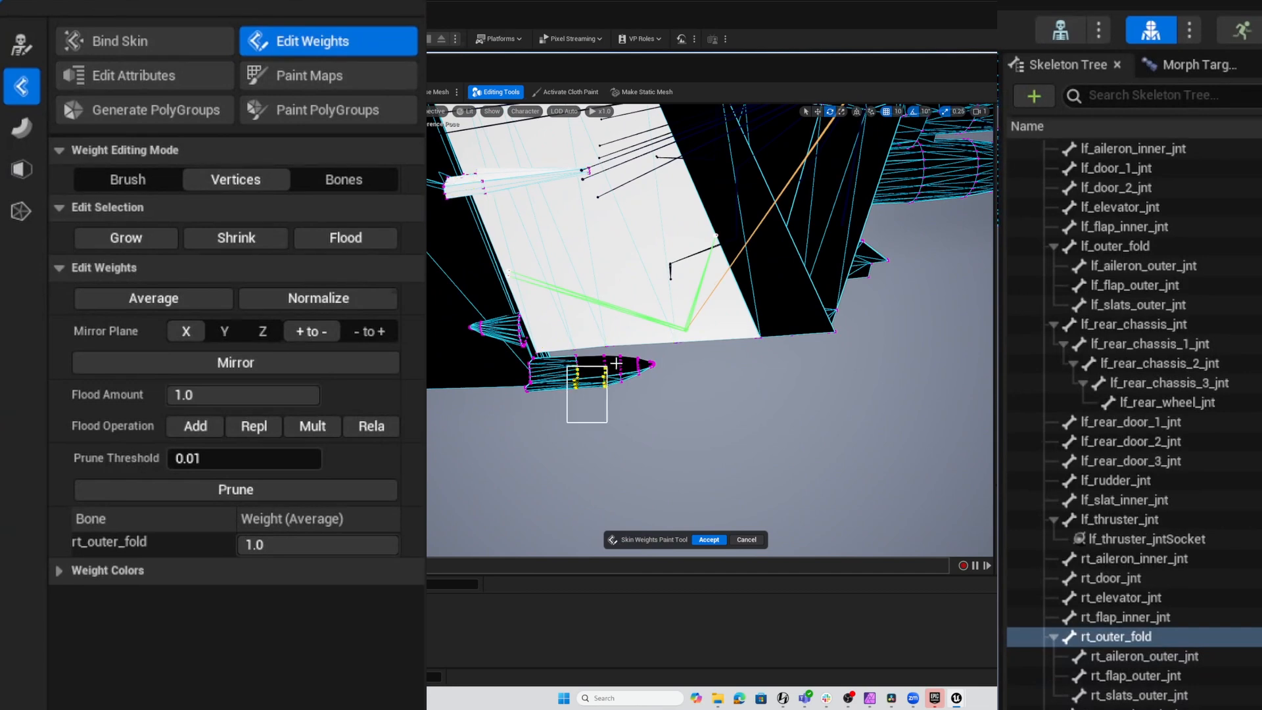
{"action": "left_click_drag", "start_coordinate": [616, 363], "coordinate": [664, 357]}
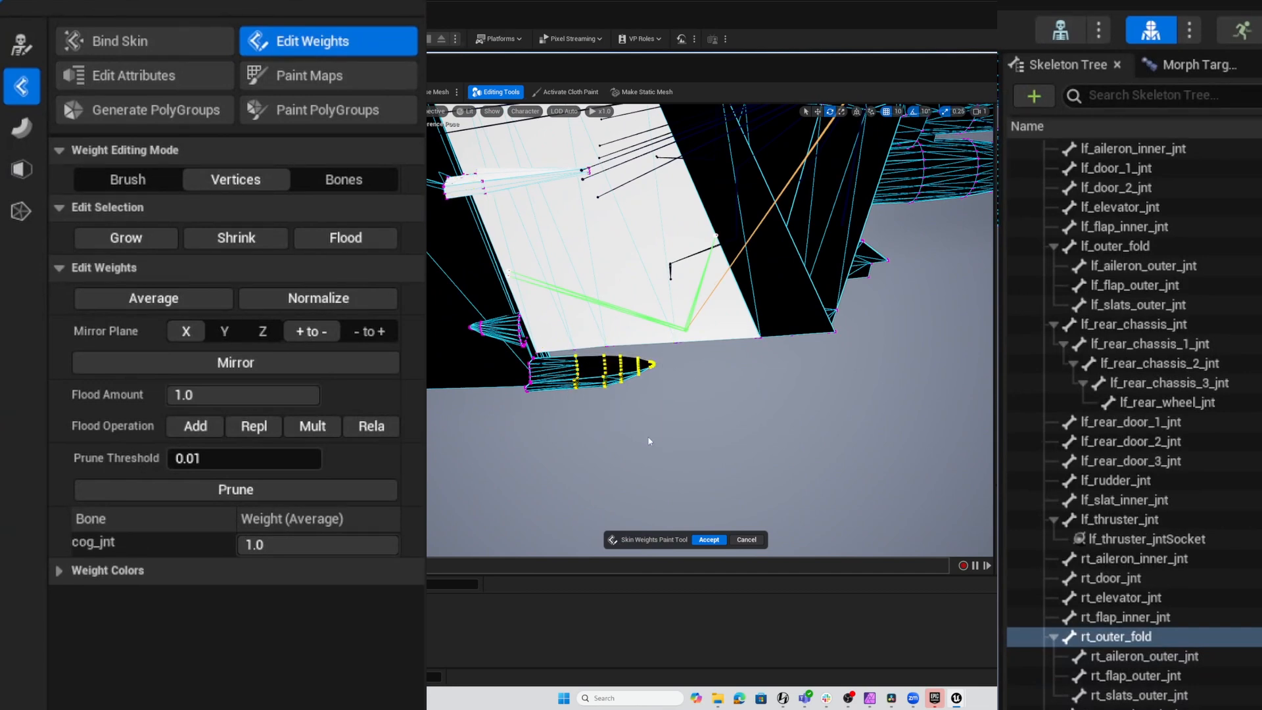
{"action": "left_click", "coordinate": [136, 240]}
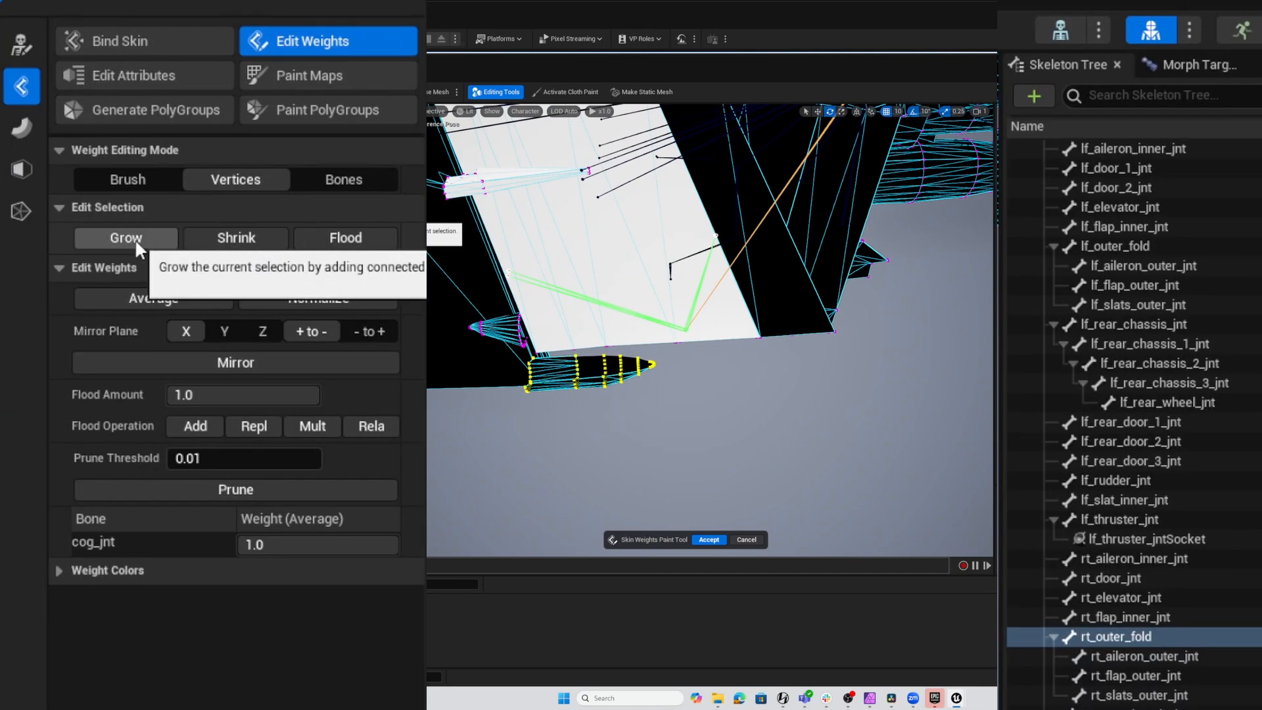
{"action": "left_click_drag", "start_coordinate": [641, 411], "coordinate": [434, 392], "text": "alt"}
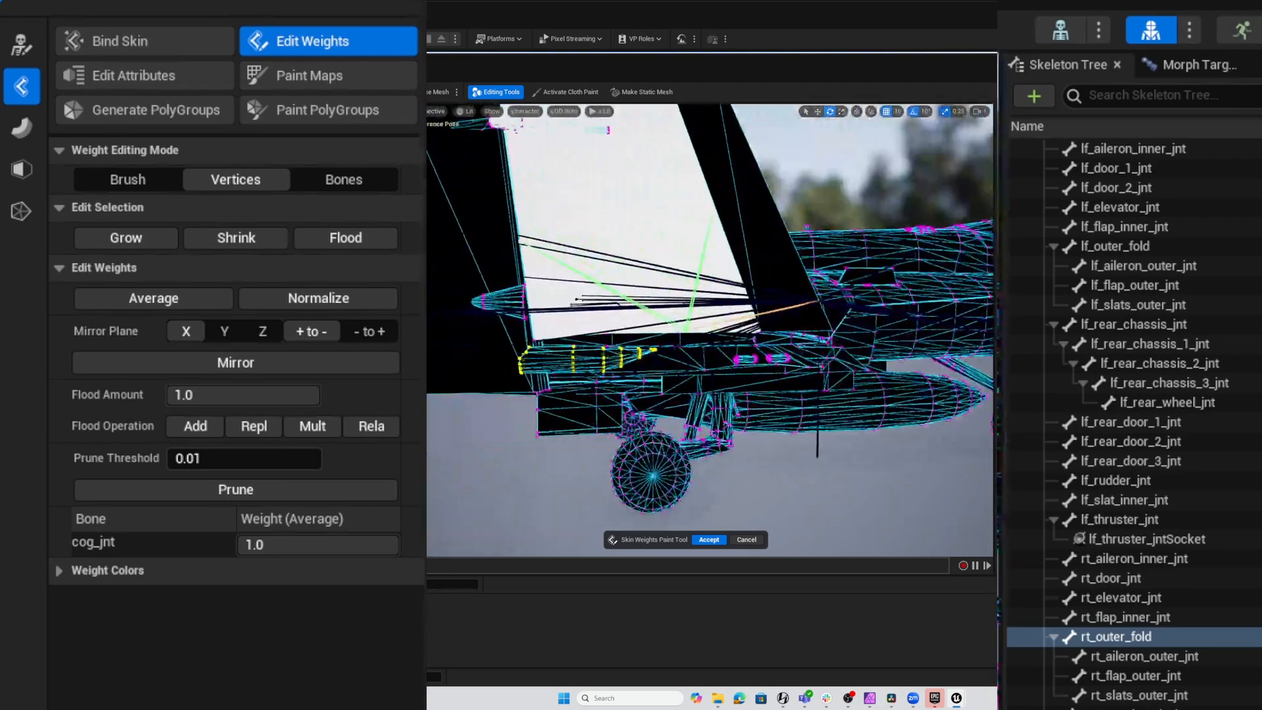
{"action": "left_click", "coordinate": [250, 427]}
Select the remaining ring of stray vertices below the fold hinge and replace their weights with rt_outer_fold at 1.0.
{"action": "left_click_drag", "start_coordinate": [709, 328], "coordinate": [519, 362], "text": "alt"}
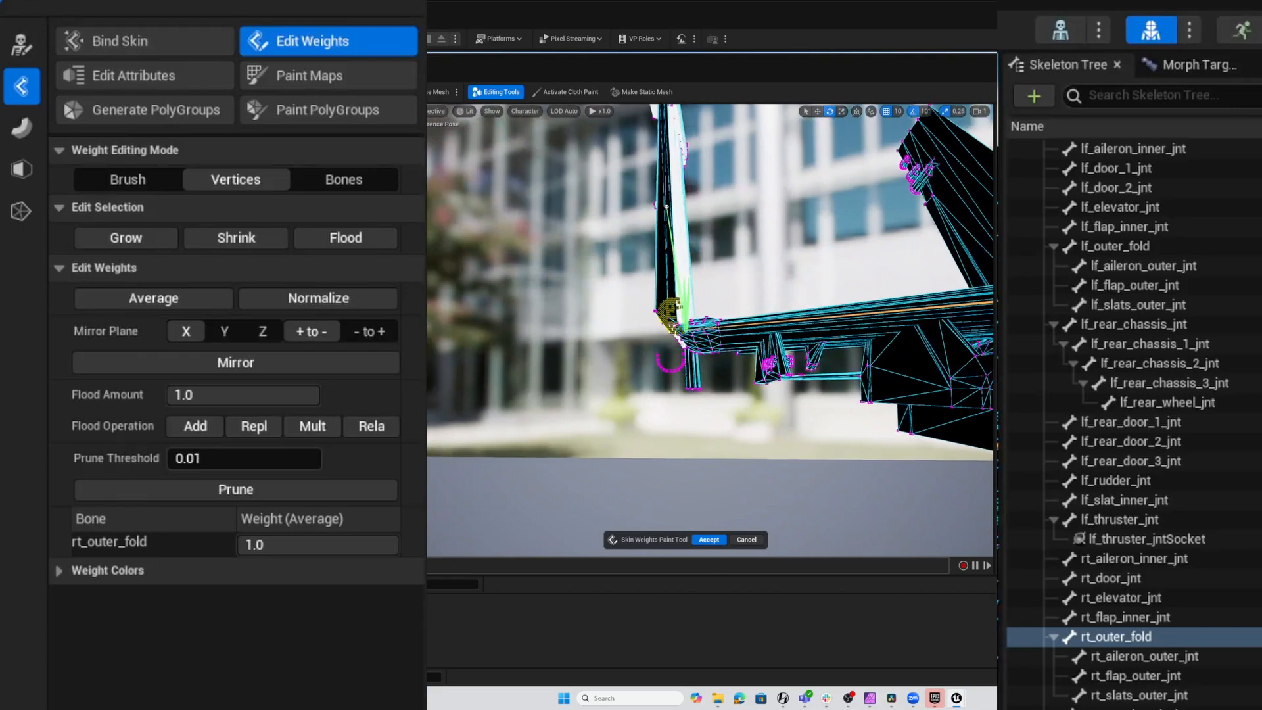
{"action": "left_click_drag", "start_coordinate": [674, 383], "coordinate": [671, 385]}
{"action": "scroll", "coordinate": [685, 329], "scroll_direction": "up", "scroll_amount": 5}
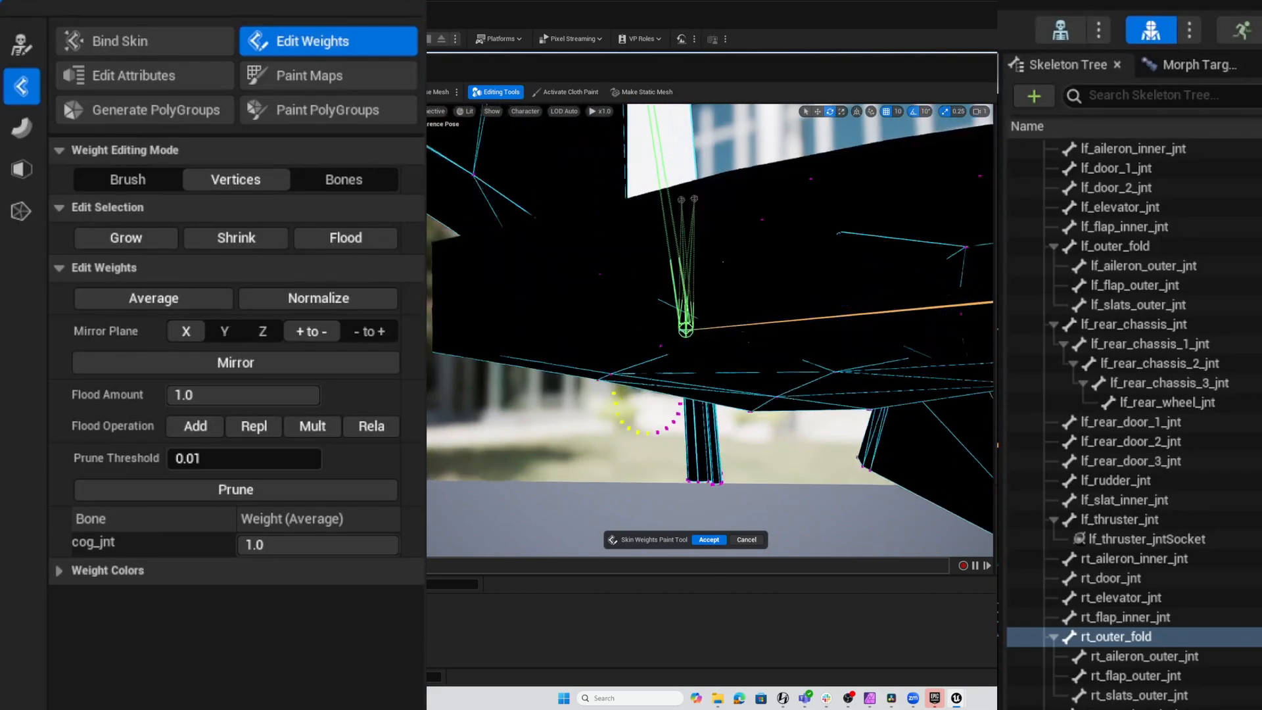
{"action": "left_click_drag", "start_coordinate": [686, 329], "coordinate": [585, 286], "text": "alt"}
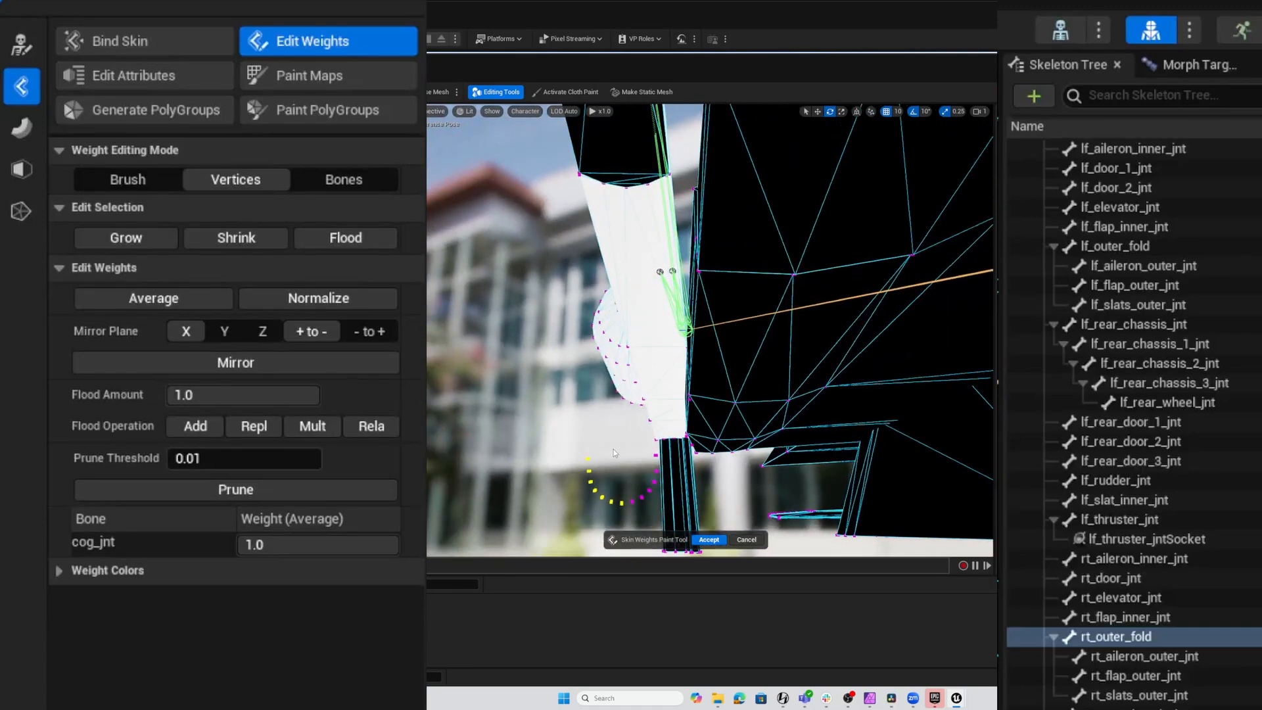
{"action": "left_click_drag", "start_coordinate": [613, 453], "coordinate": [493, 486], "text": "shift"}
{"action": "scroll", "coordinate": [710, 330], "scroll_direction": "up", "scroll_amount": 5}
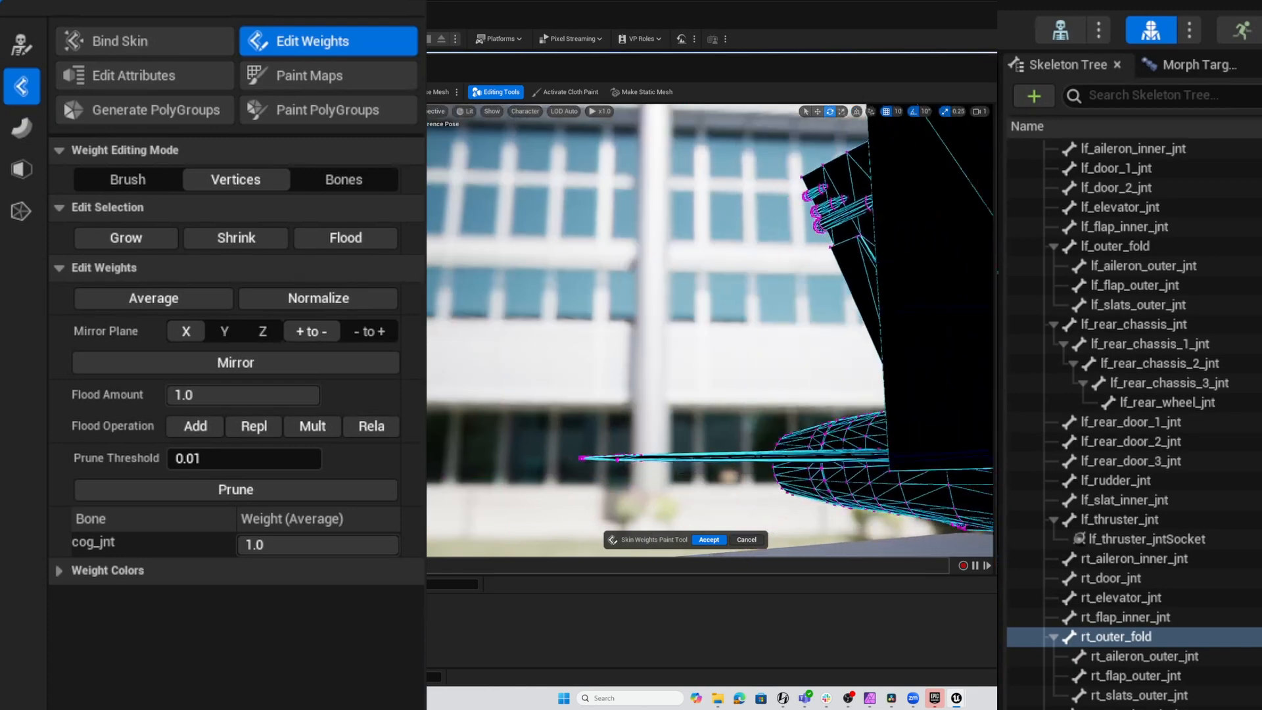
{"action": "left_click_drag", "start_coordinate": [710, 330], "coordinate": [499, 520], "text": "alt"}
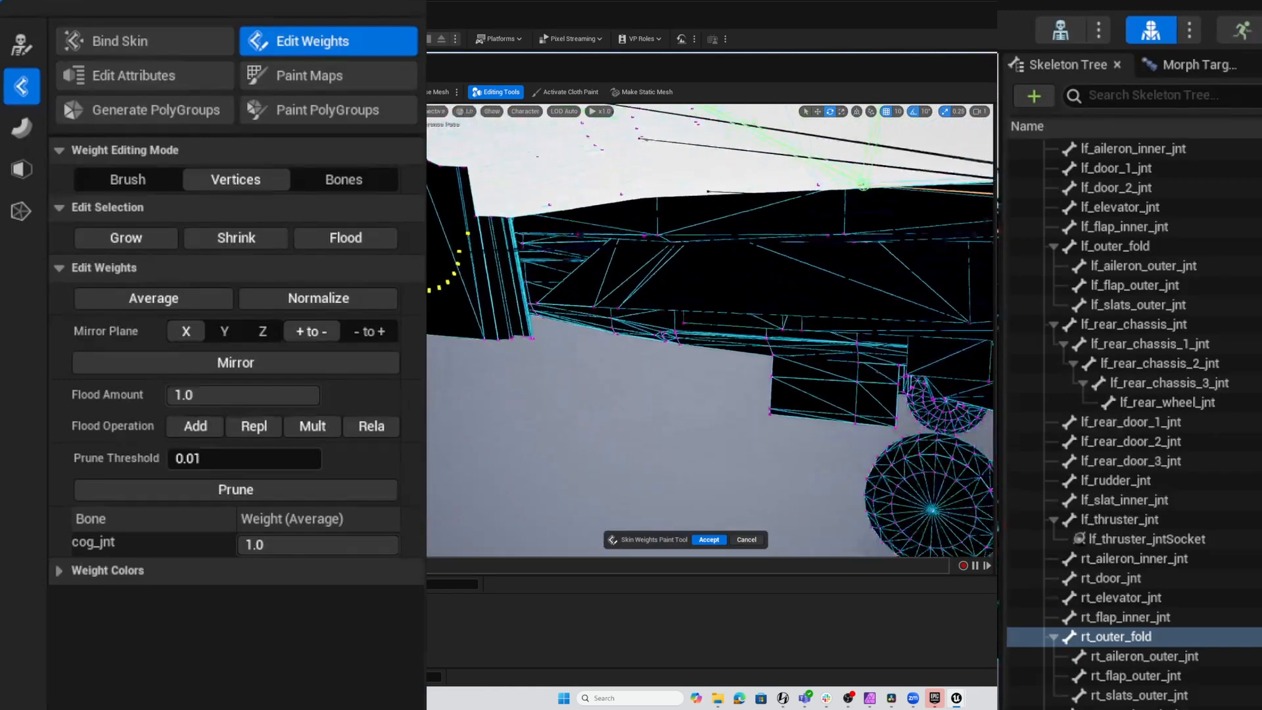
{"action": "left_click", "coordinate": [263, 421]}
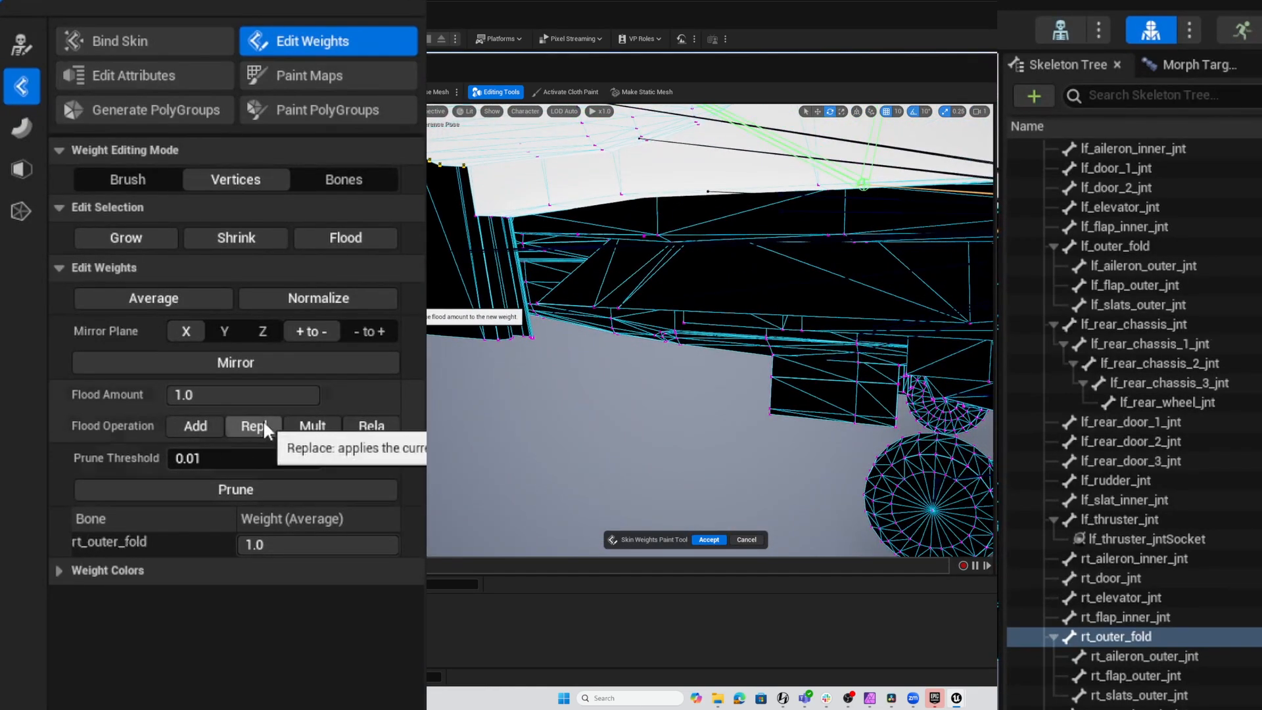
Accept the skin weight edits and rotate the lf_outer_fold bone upright on the opposite wing.
{"action": "scroll", "coordinate": [590, 408], "scroll_direction": "down", "scroll_amount": 5}
{"action": "mouse_move", "coordinate": [589, 409]}
{"action": "left_mouse_down", "text": "alt"}
{"action": "mouse_move", "coordinate": [684, 414]}
{"action": "mouse_move", "coordinate": [579, 414]}
{"action": "left_mouse_up", "text": "alt"}
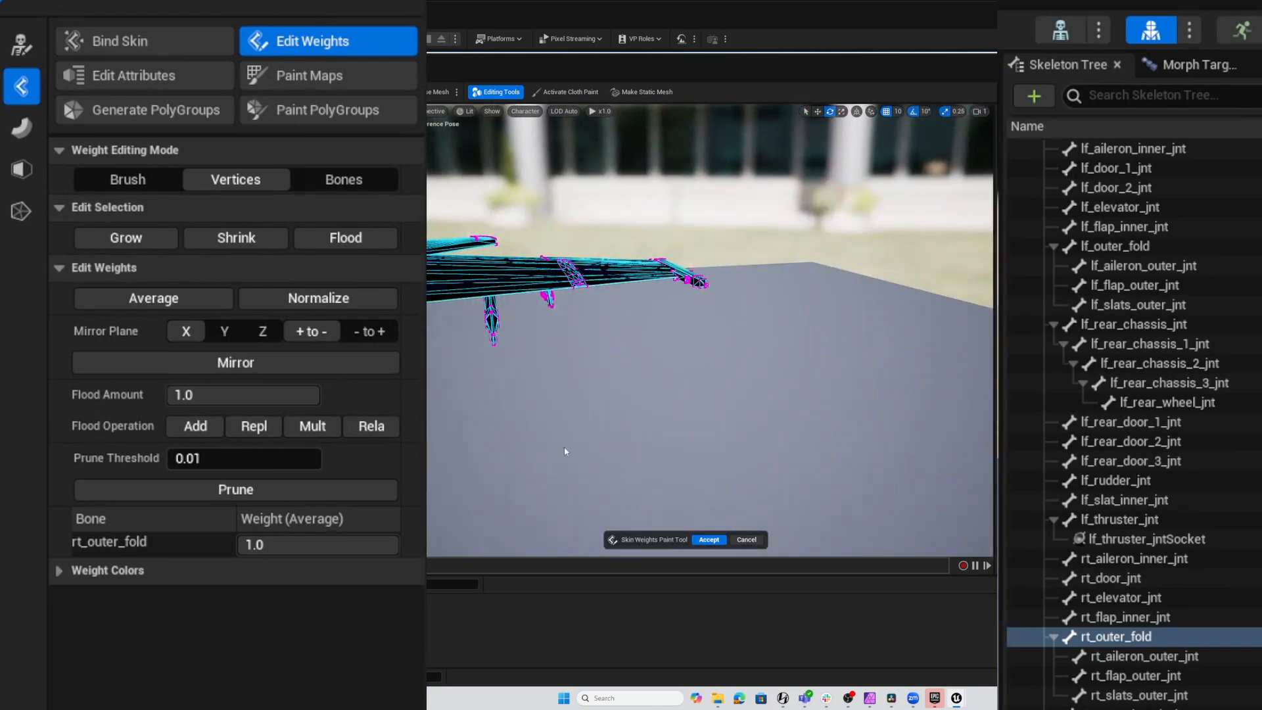
{"action": "left_click", "coordinate": [708, 540]}
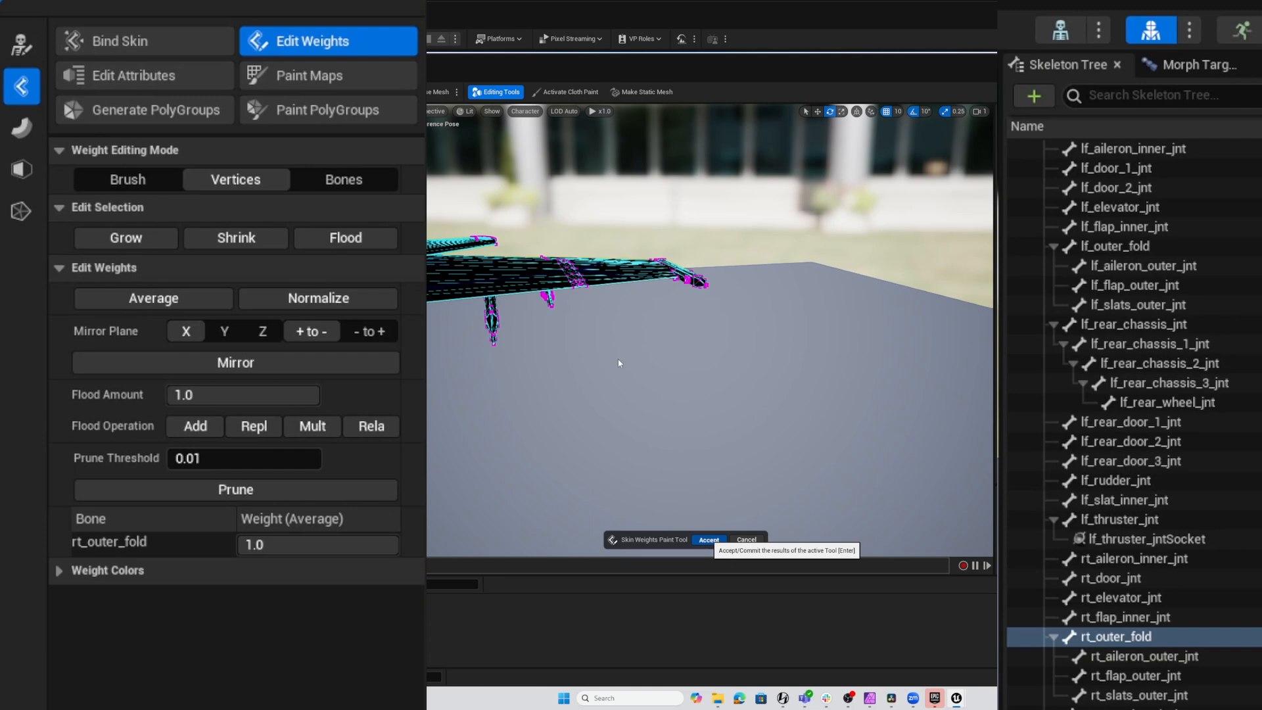
{"action": "left_click", "coordinate": [585, 271]}
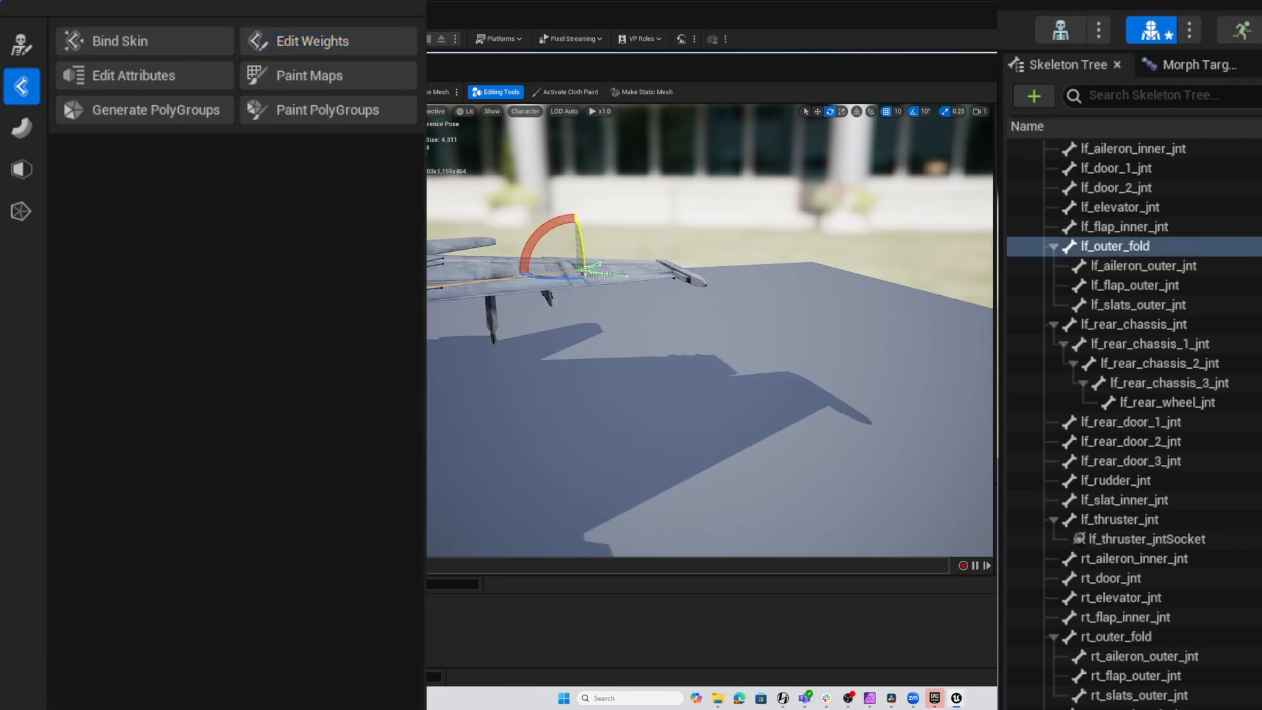
{"action": "left_click_drag", "start_coordinate": [556, 224], "coordinate": [797, 353]}
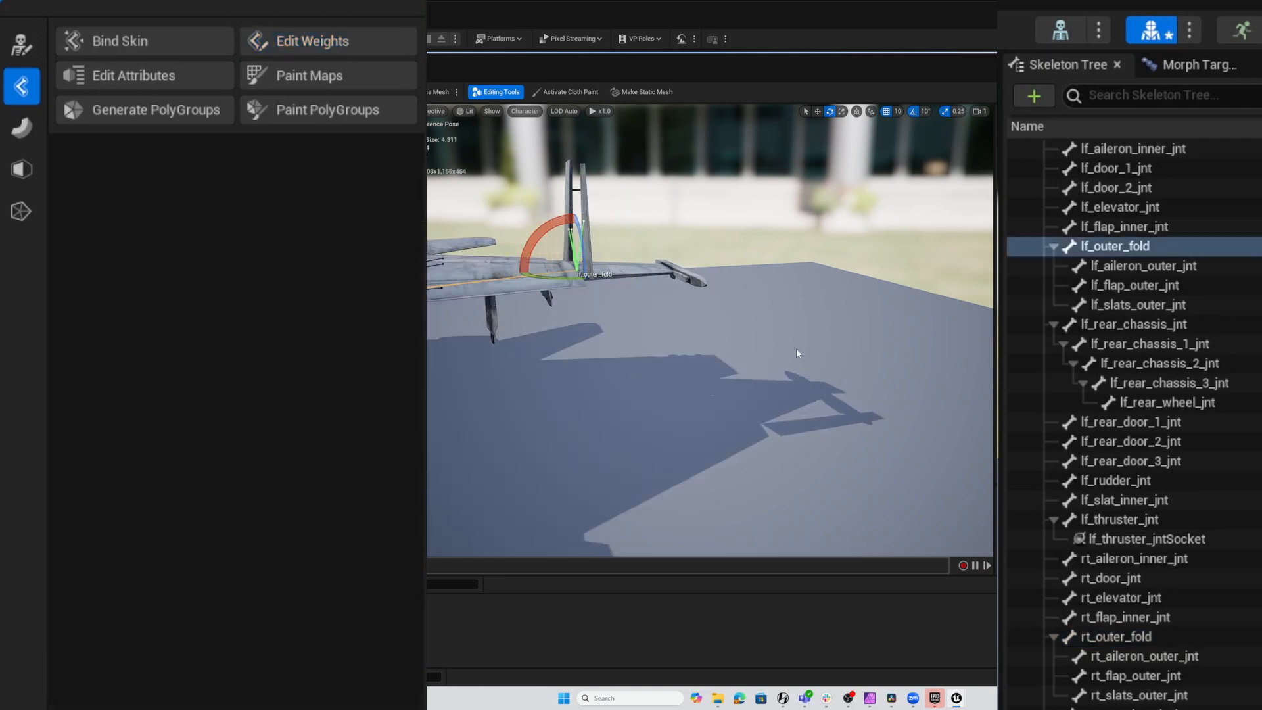
Edit the skin weights of the unfolded wingtip and outer panel vertices, replacing them with lf_outer_fold at 1.0.
{"action": "left_click", "coordinate": [321, 41]}
{"action": "left_click_drag", "start_coordinate": [789, 248], "coordinate": [761, 249], "text": "alt"}
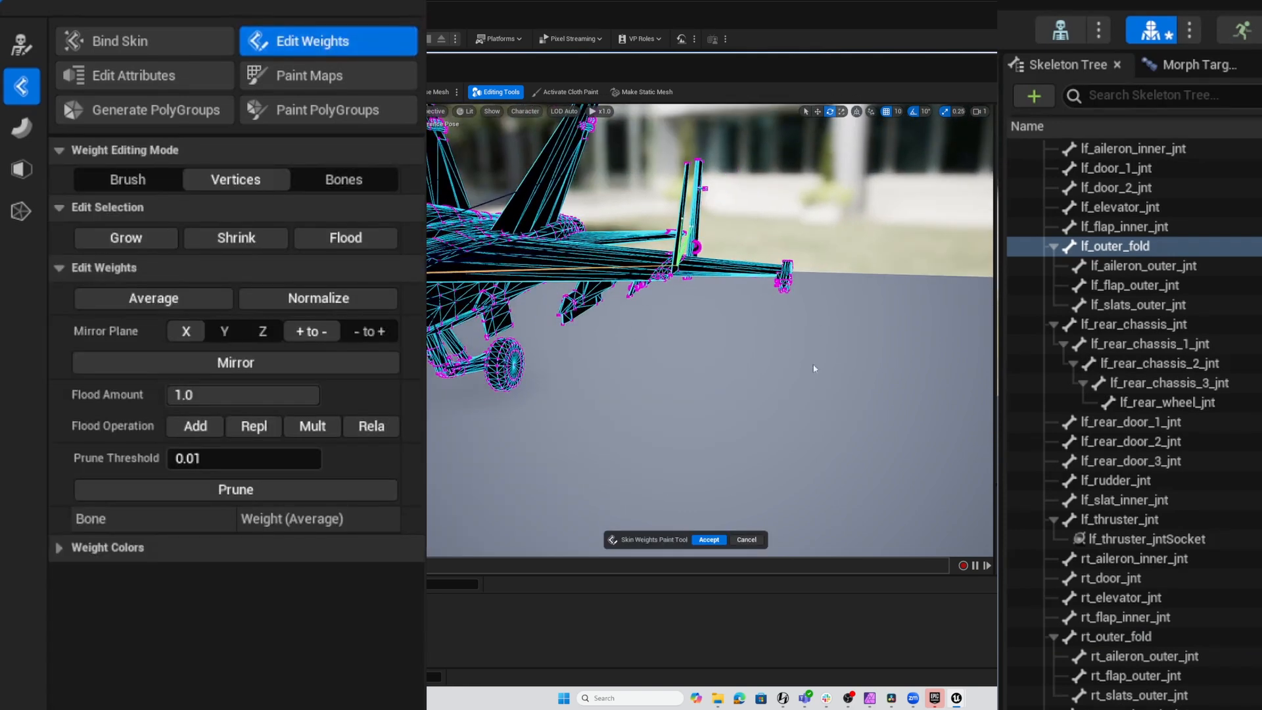
{"action": "left_click_drag", "start_coordinate": [814, 368], "coordinate": [814, 329], "text": "alt"}
{"action": "left_click_drag", "start_coordinate": [722, 270], "coordinate": [822, 361]}
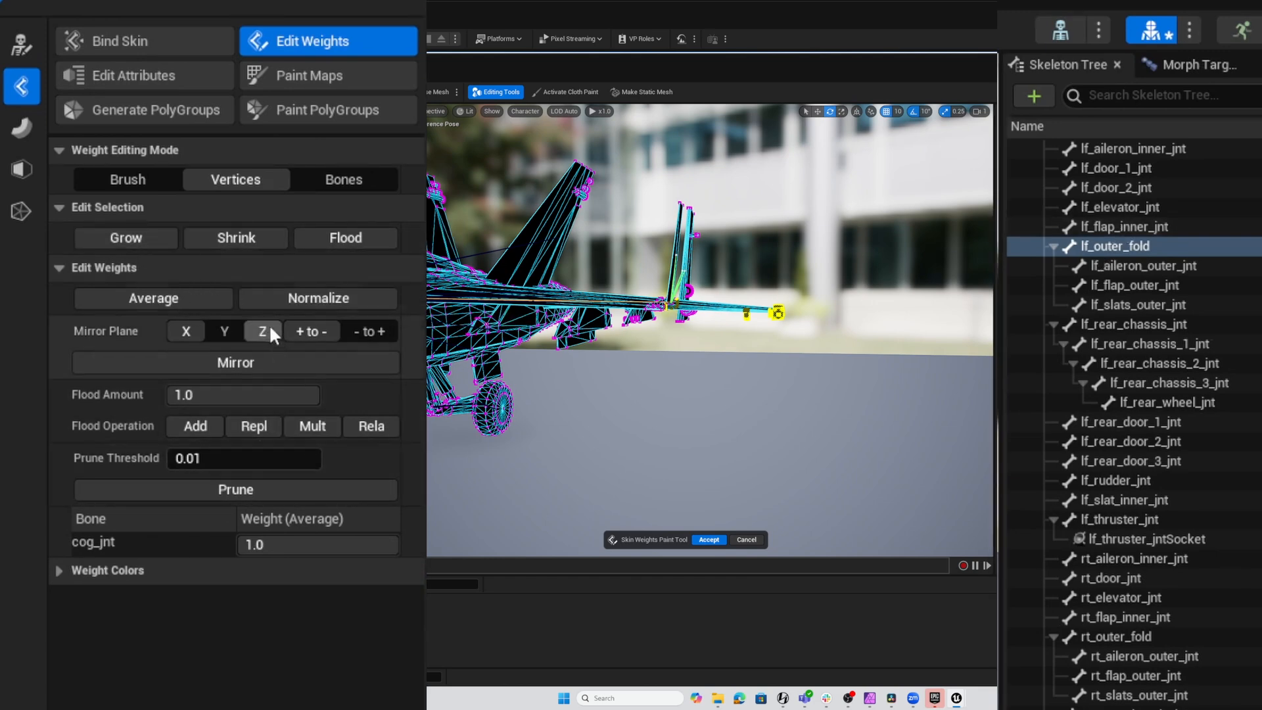
{"action": "left_click", "coordinate": [252, 433]}
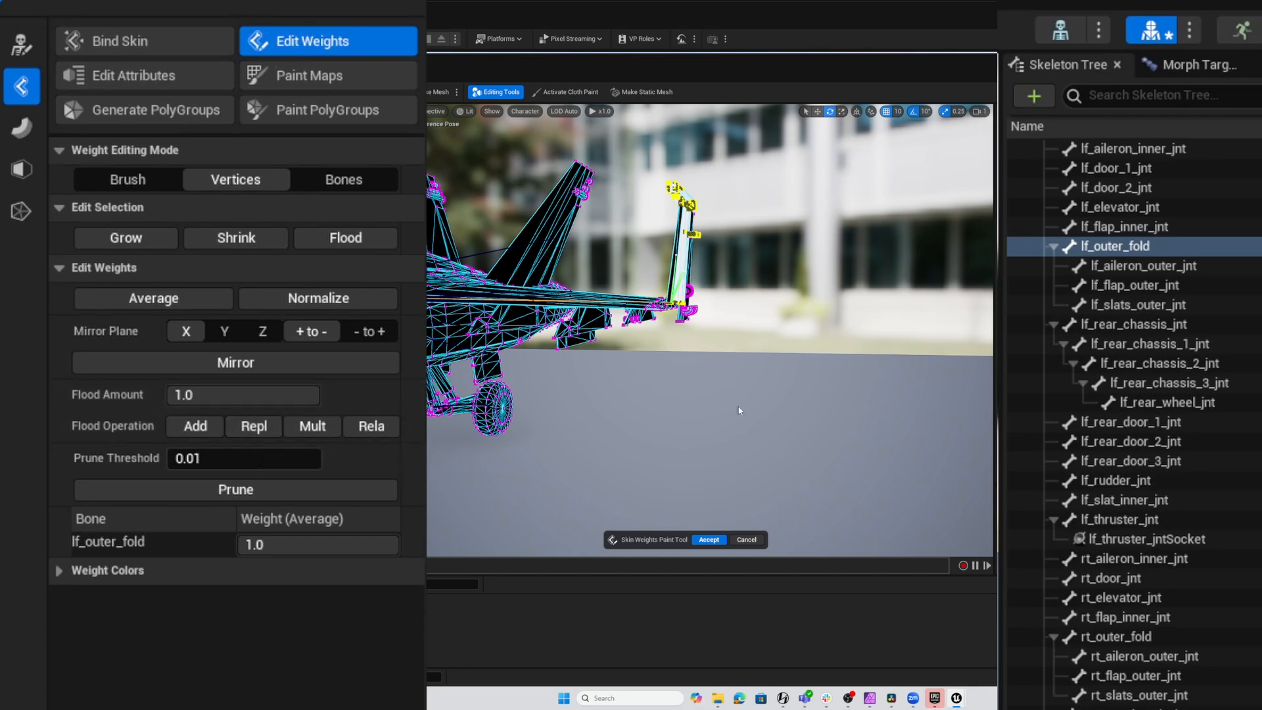
Select the pointed fairing vertices left unfolded at the left wing's hinge and replace their weights with lf_outer_fold at 1.0.
{"action": "left_click_drag", "start_coordinate": [740, 410], "coordinate": [811, 388], "text": "alt"}
{"action": "right_click_drag", "start_coordinate": [810, 386], "coordinate": [887, 401], "text": "alt"}
{"action": "middle_click_drag", "start_coordinate": [887, 401], "coordinate": [736, 372], "text": "alt"}
{"action": "left_click_drag", "start_coordinate": [736, 371], "coordinate": [842, 361], "text": "alt"}
{"action": "middle_click_drag", "start_coordinate": [842, 360], "coordinate": [865, 300], "text": "alt"}
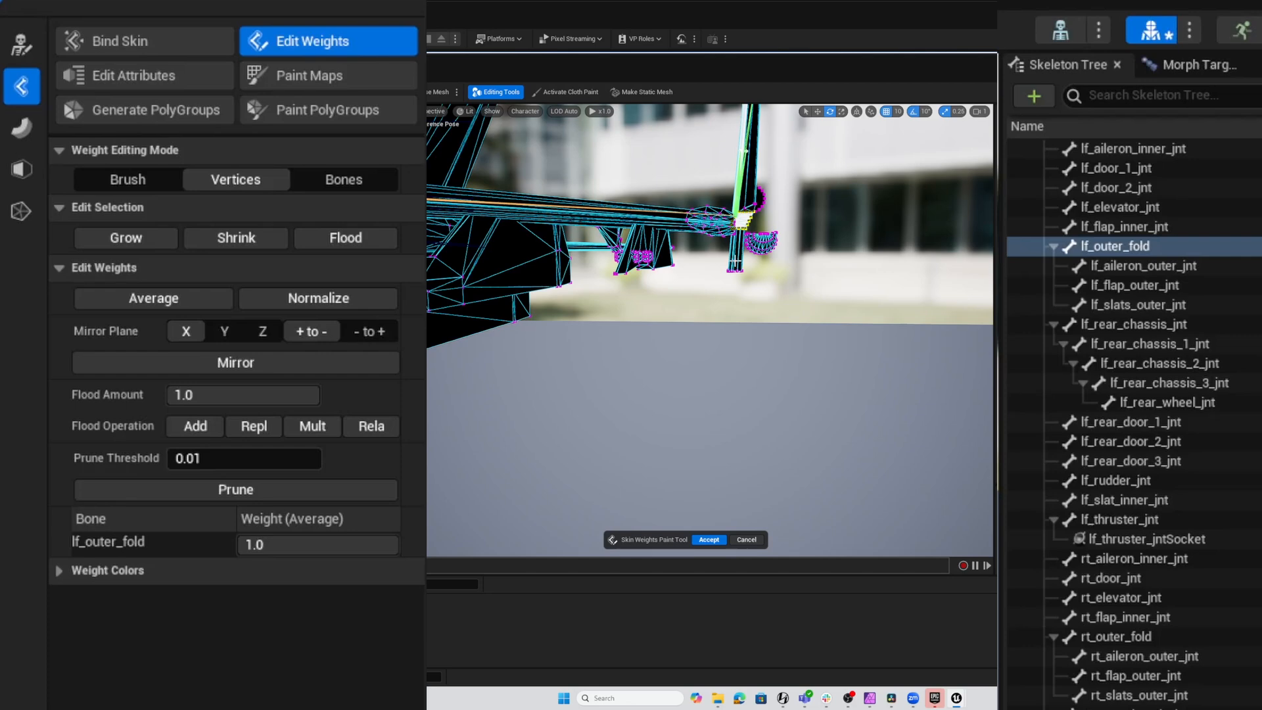
{"action": "left_click_drag", "start_coordinate": [734, 261], "coordinate": [811, 238]}
{"action": "right_click_drag", "start_coordinate": [811, 238], "coordinate": [733, 259]}
{"action": "middle_click_drag", "start_coordinate": [826, 288], "coordinate": [821, 286]}
{"action": "left_click_drag", "start_coordinate": [871, 316], "coordinate": [690, 367], "text": "alt"}
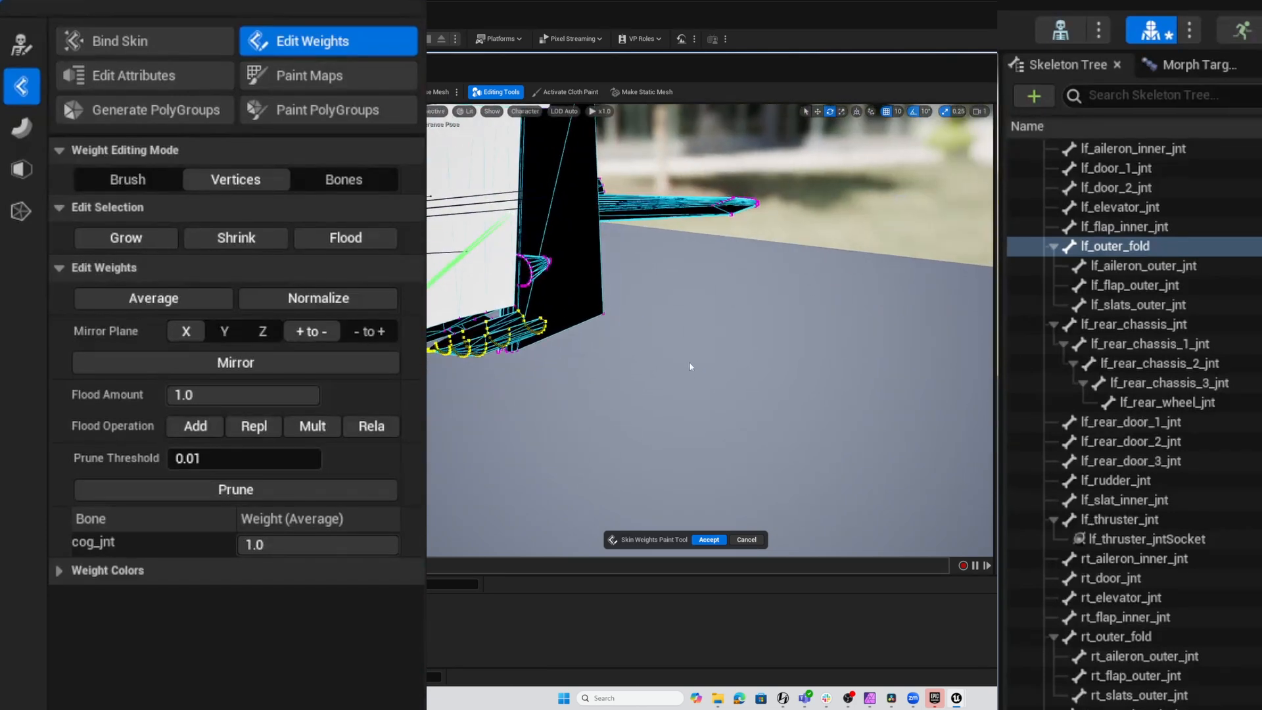
{"action": "left_click", "coordinate": [255, 424]}
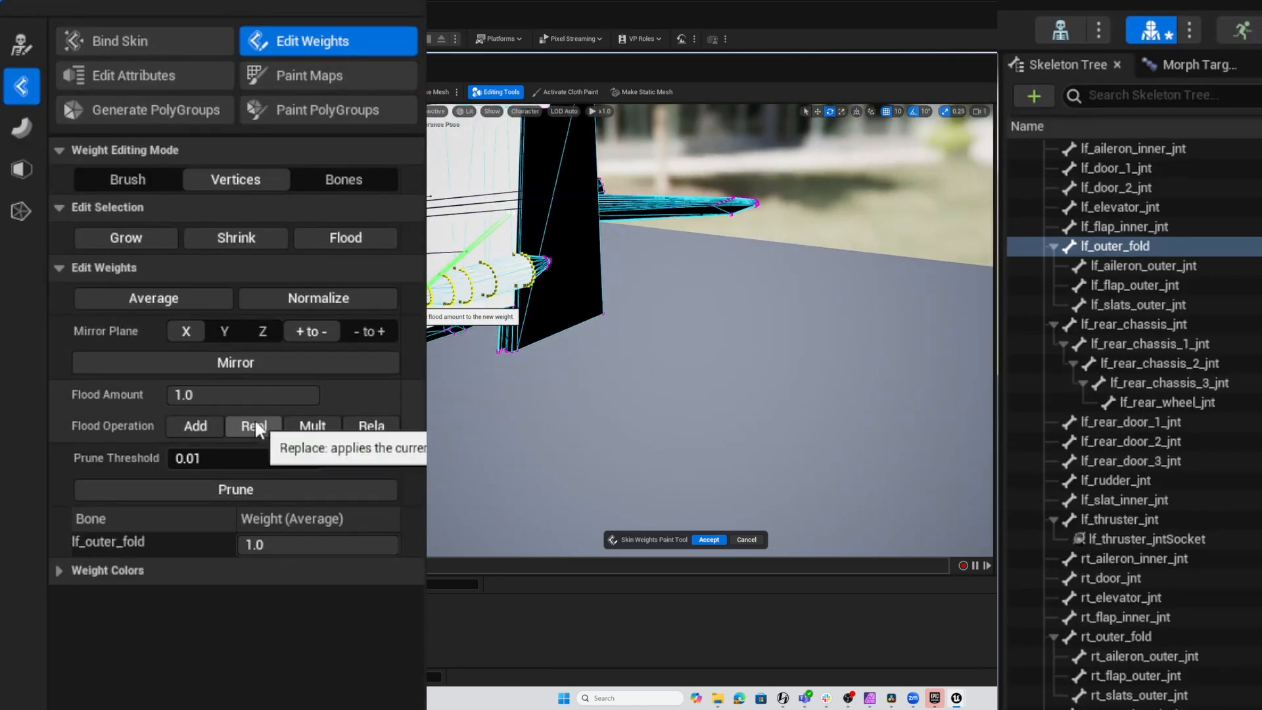
Accept the skin weight edits and rotate the lf_outer_fold bone to lay the outer wing flat again.
{"action": "right_click_drag", "start_coordinate": [617, 360], "coordinate": [529, 321]}
{"action": "left_click_drag", "start_coordinate": [529, 321], "coordinate": [681, 398], "text": "alt"}
{"action": "left_click", "coordinate": [711, 540]}
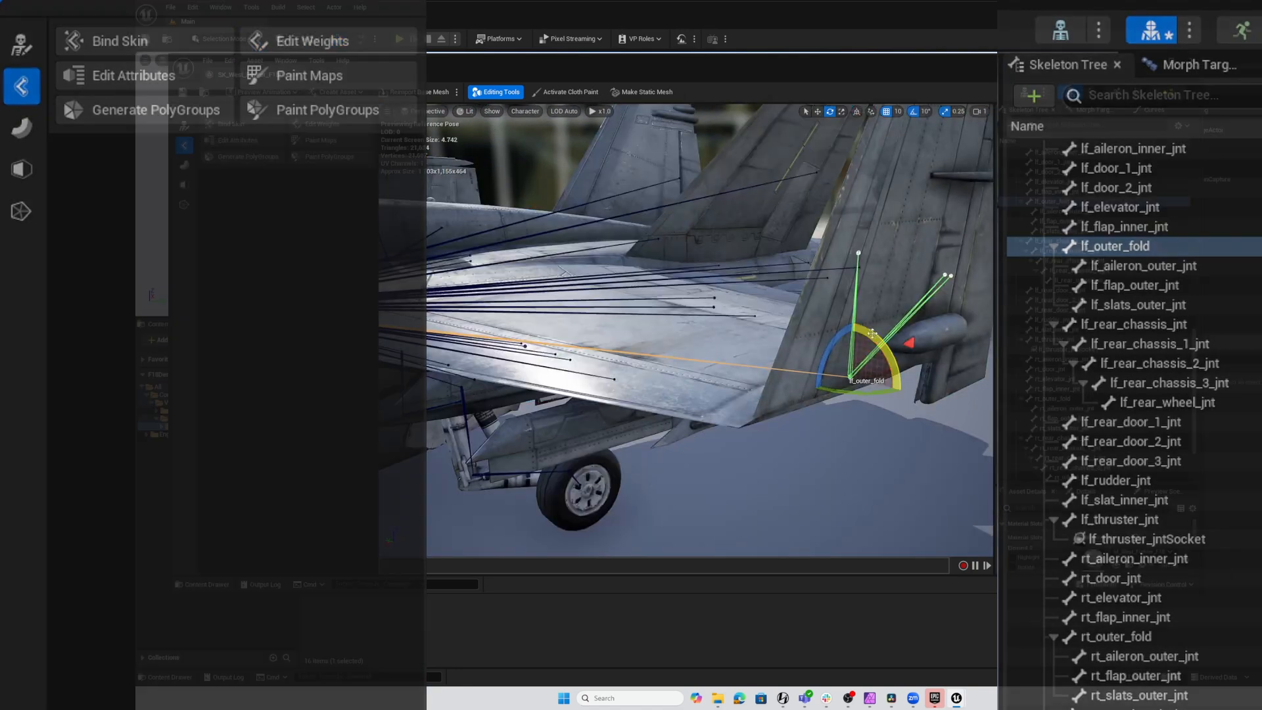
{"action": "left_click_drag", "start_coordinate": [883, 344], "coordinate": [930, 401]}
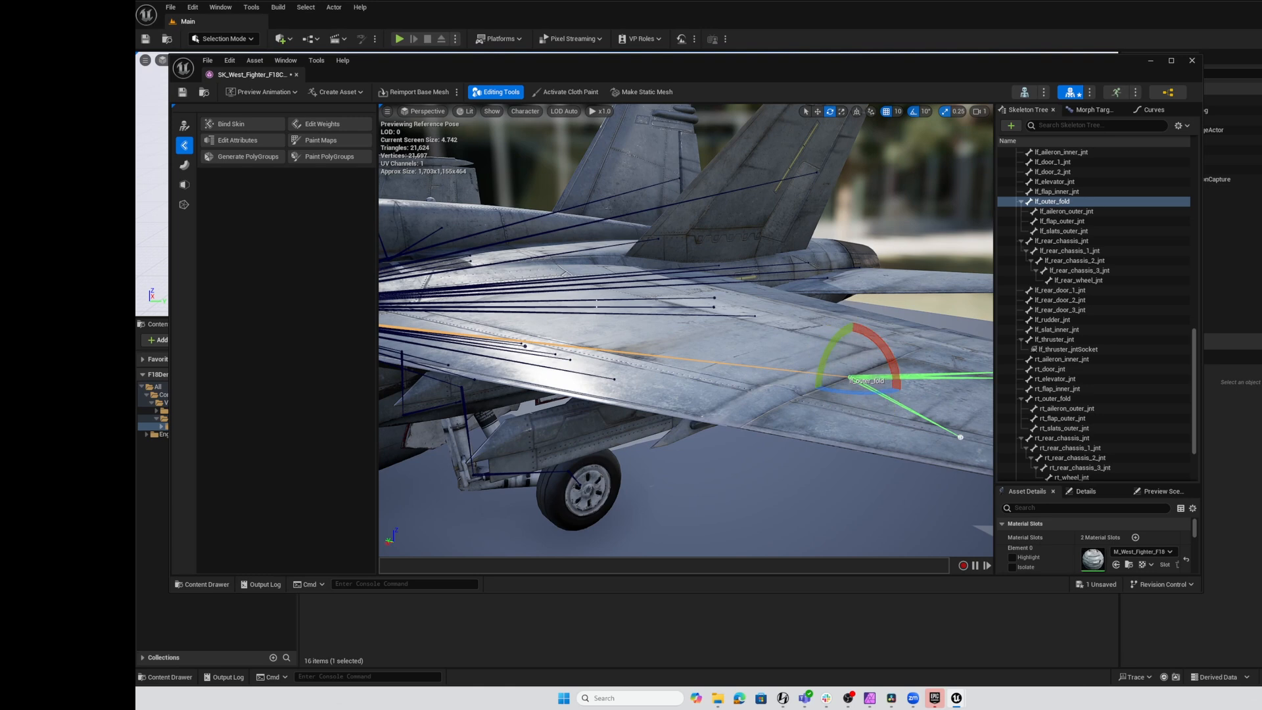
Filter the skeleton tree by "fold" and rotate the rt_outer_fold bone by -90 degrees to lay its outer wing flat.
{"action": "left_click", "coordinate": [1046, 124]}
{"action": "type", "text": "fold"}
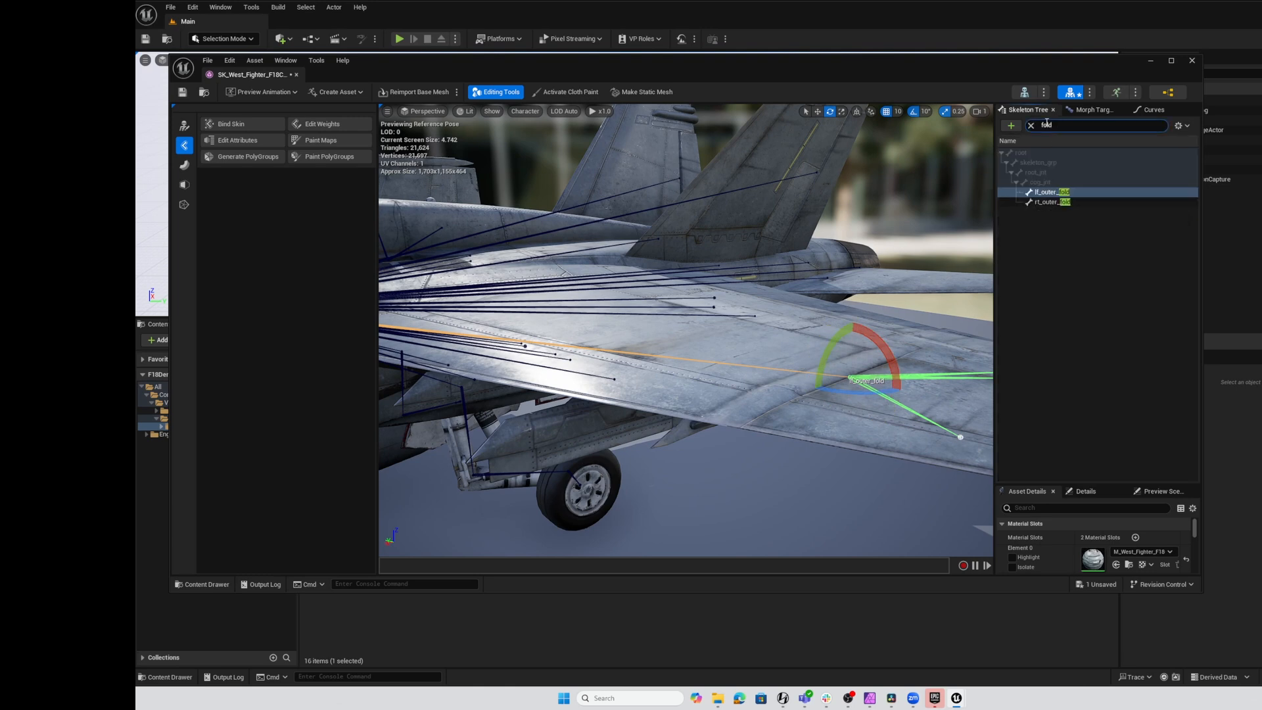
{"action": "left_click", "coordinate": [1047, 204]}
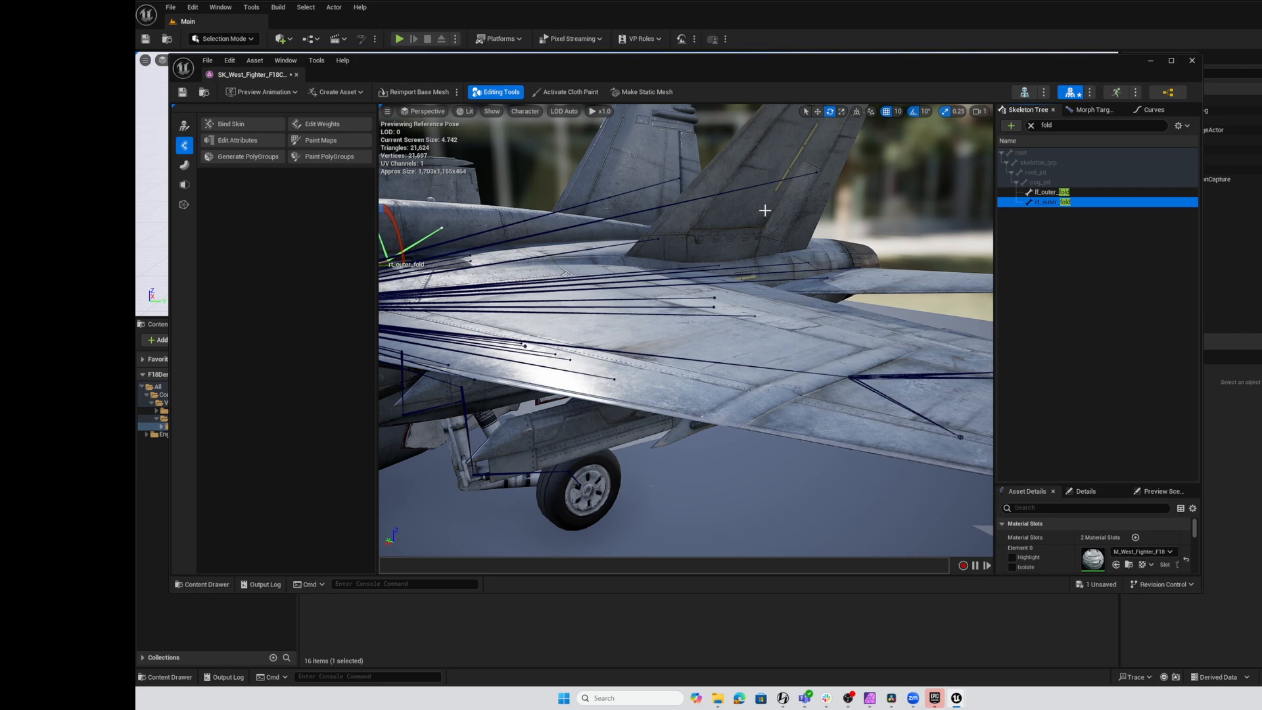
{"action": "key", "text": "f"}
{"action": "left_click_drag", "start_coordinate": [719, 328], "coordinate": [686, 276]}
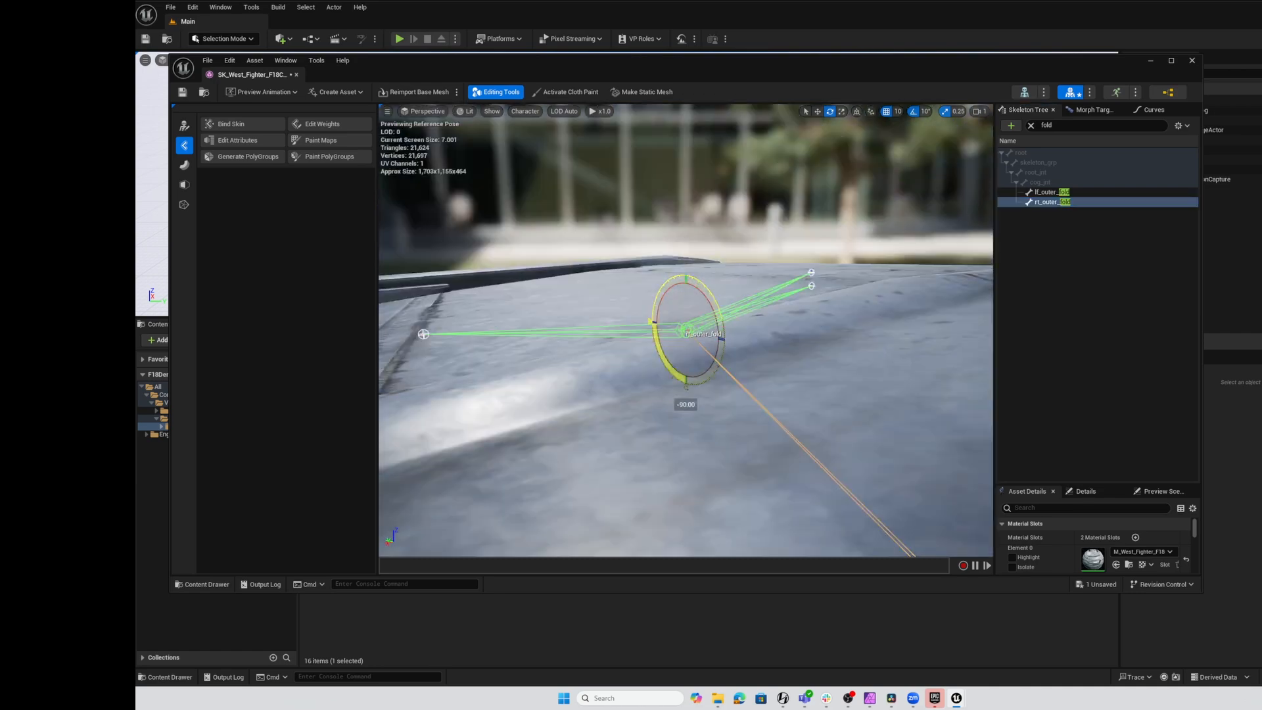
Rotate the rt_outer_fold bone to fold its outer wing upright as a test, and deselect it.
{"action": "scroll", "coordinate": [900, 436], "scroll_direction": "down", "scroll_amount": 5}
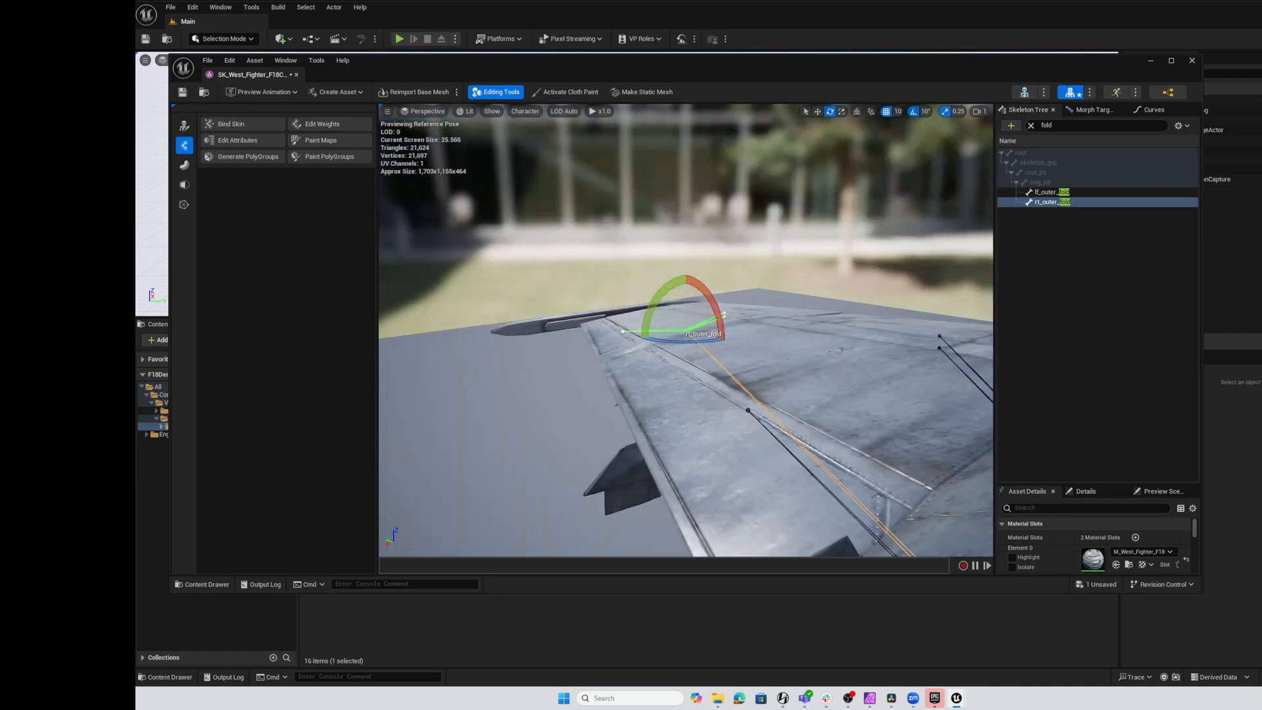
{"action": "right_click_drag", "start_coordinate": [829, 468], "coordinate": [829, 438]}
{"action": "scroll", "coordinate": [829, 438], "scroll_direction": "down", "scroll_amount": 5}
{"action": "left_click_drag", "start_coordinate": [828, 438], "coordinate": [526, 420], "text": "alt"}
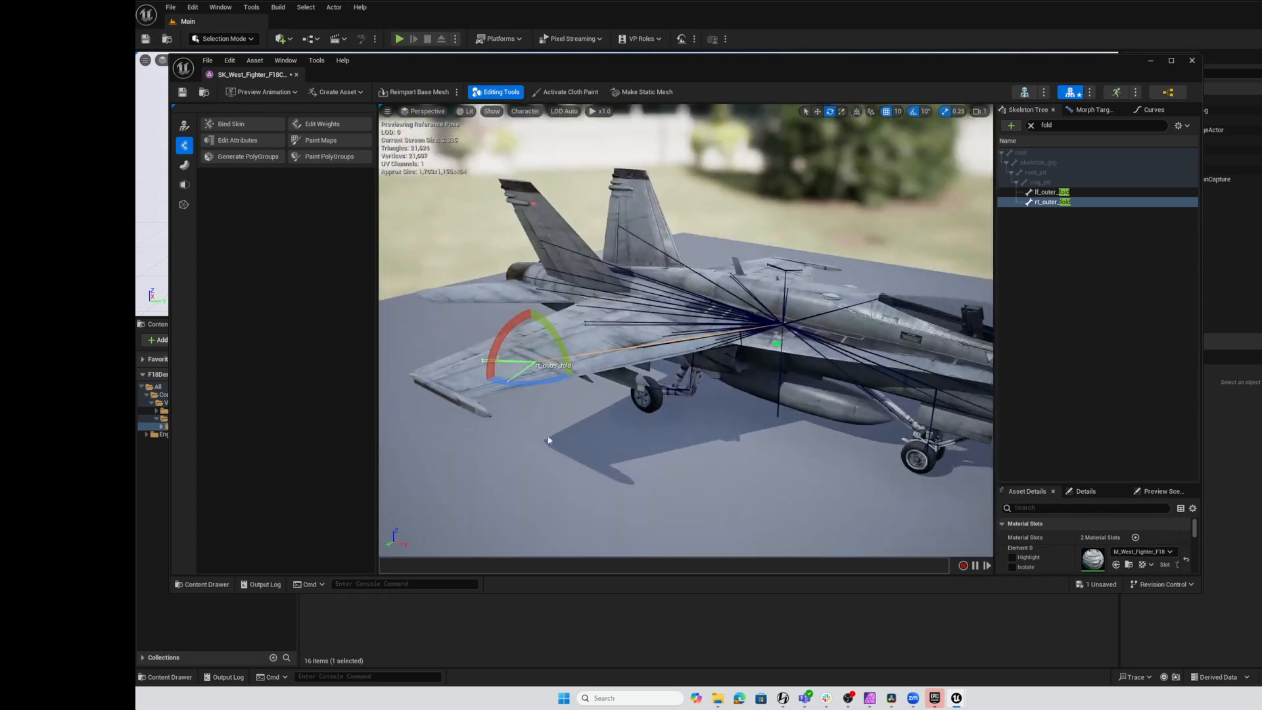
{"action": "left_click_drag", "start_coordinate": [498, 339], "coordinate": [523, 311]}
{"action": "left_click_drag", "start_coordinate": [507, 416], "coordinate": [470, 383]}
{"action": "left_click", "coordinate": [564, 457]}
Inspect the folded wing up close and from the front, and undo the last fold bone rotation.
{"action": "scroll", "coordinate": [562, 461], "scroll_direction": "down", "scroll_amount": 5}
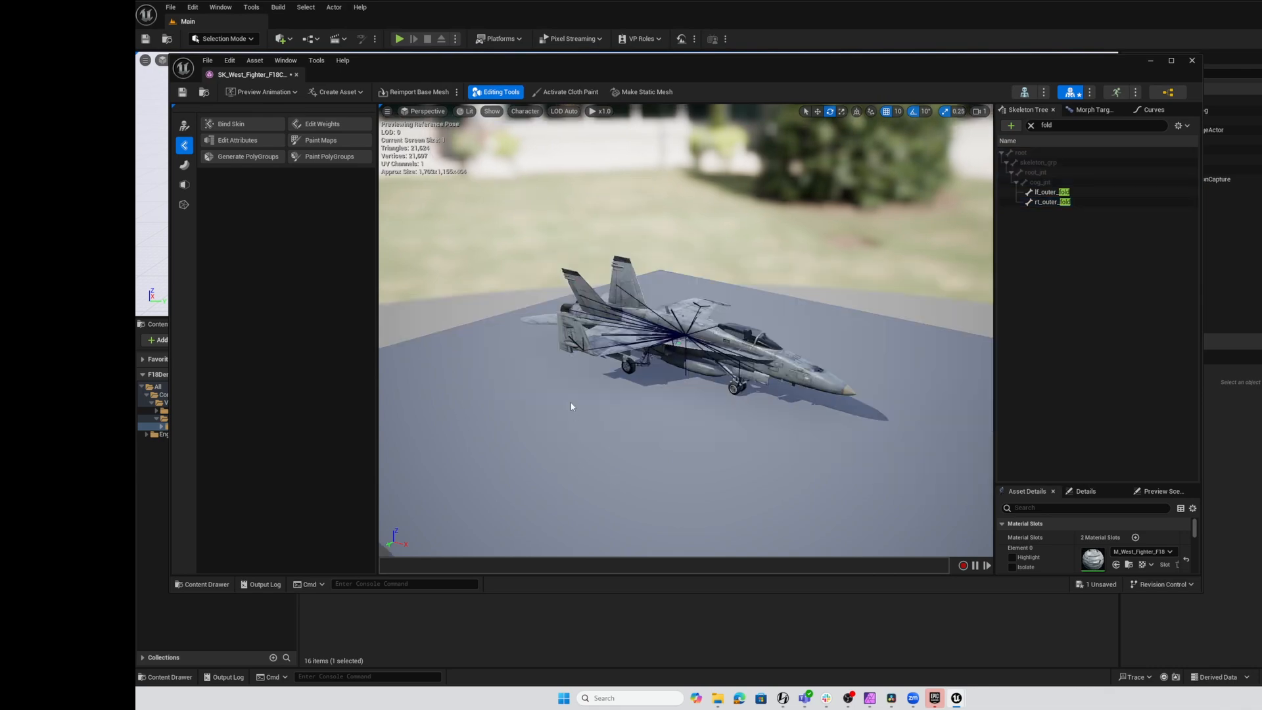
{"action": "scroll", "coordinate": [571, 406], "scroll_direction": "up", "scroll_amount": 10}
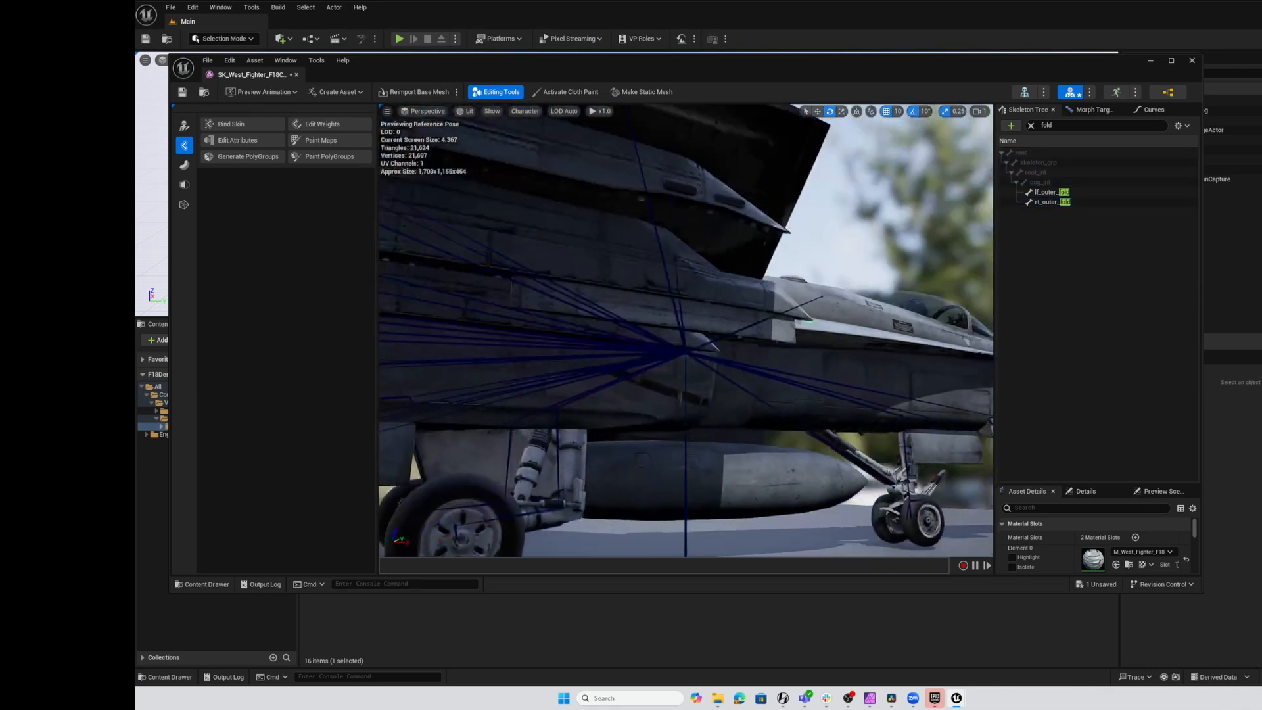
{"action": "left_click_drag", "start_coordinate": [570, 407], "coordinate": [556, 259], "text": "alt"}
{"action": "scroll", "coordinate": [543, 372], "scroll_direction": "down", "scroll_amount": 3}
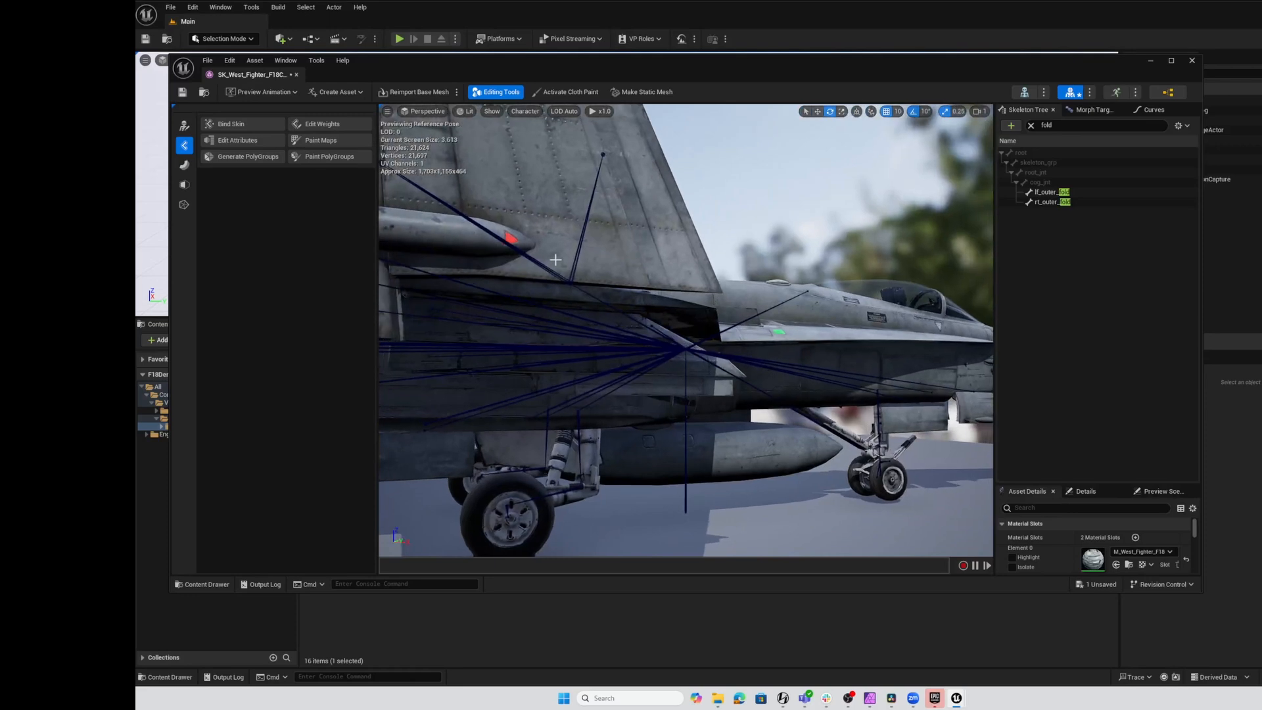
{"action": "left_click_drag", "start_coordinate": [830, 372], "coordinate": [863, 371], "text": "alt"}
{"action": "scroll", "coordinate": [862, 370], "scroll_direction": "down", "scroll_amount": 5}
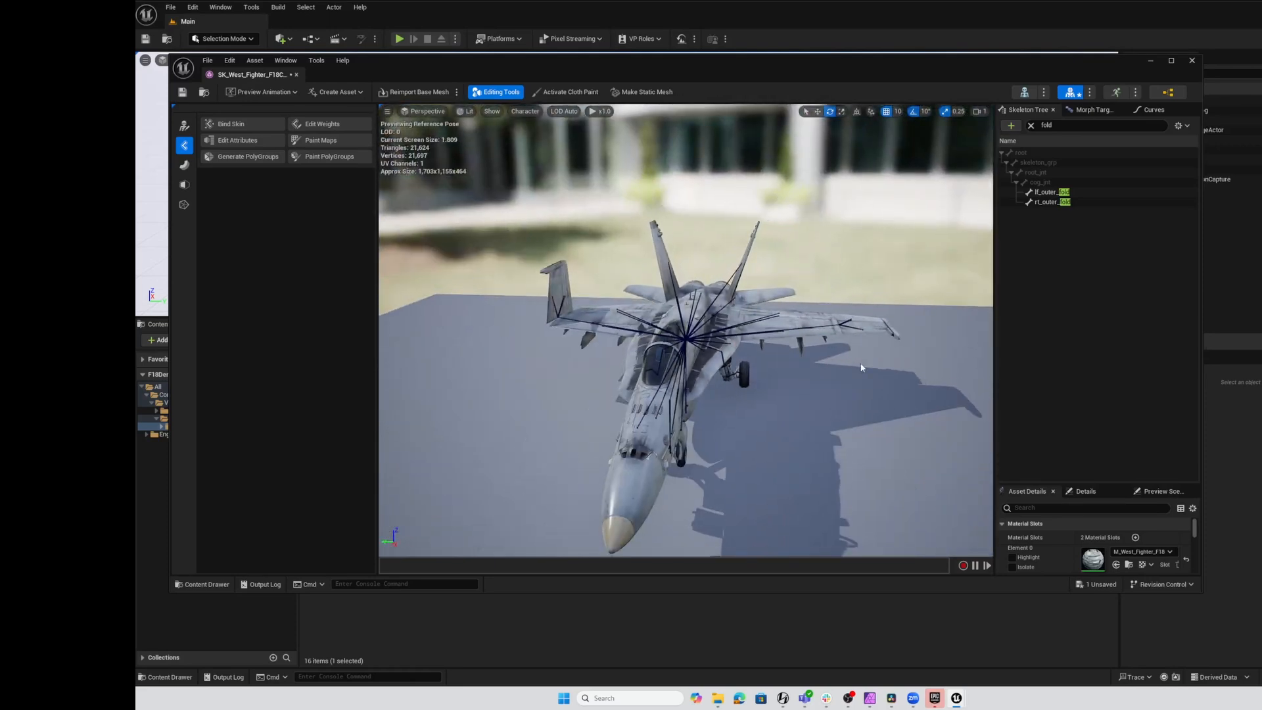
{"action": "key", "text": "ctrl+z"}
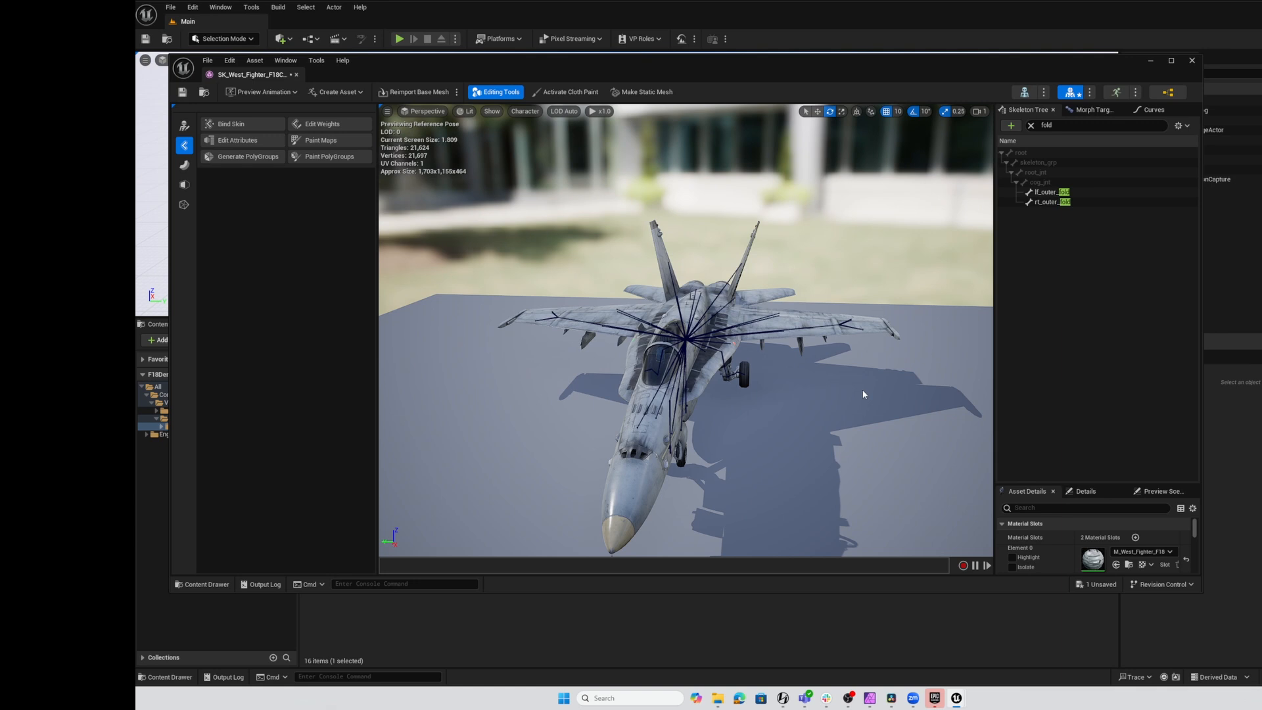
Save and close the skeletal mesh, and place SK_West_Fighter_F18C_Folding in the level with the rotate gizmo active.
{"action": "key", "text": "ctrl+s"}
{"action": "left_click", "coordinate": [1192, 59]}
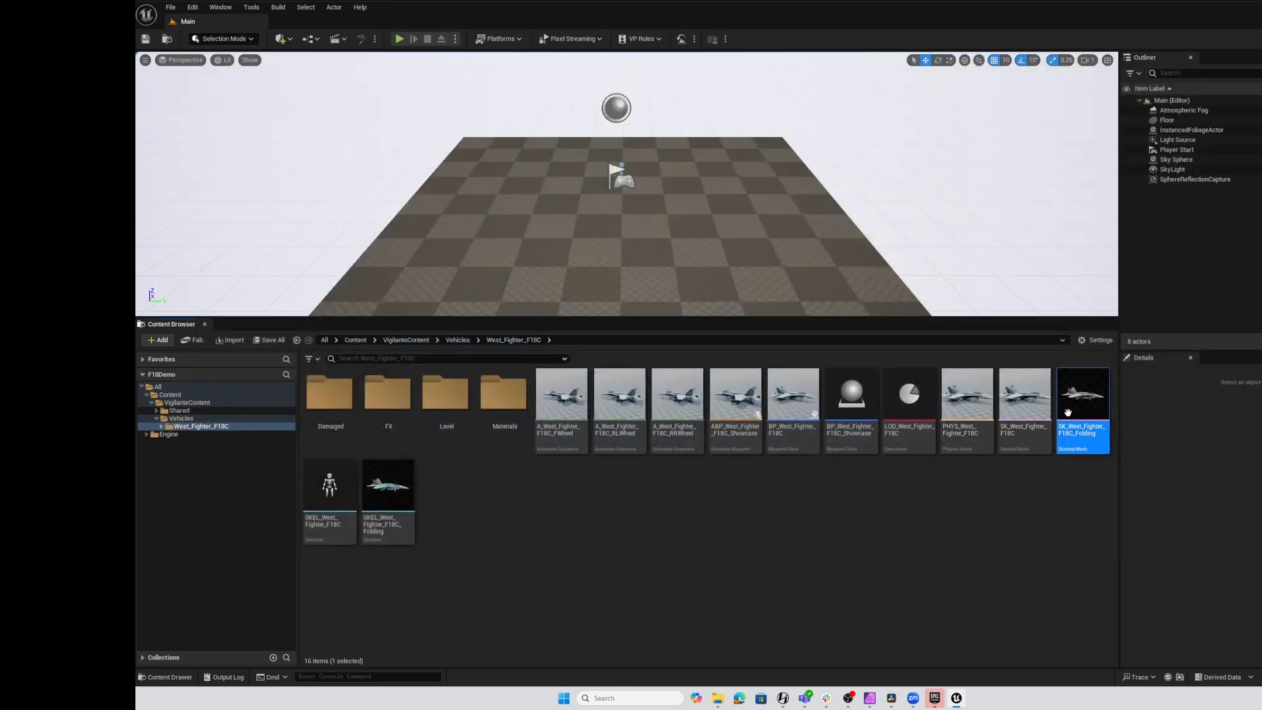
{"action": "left_click_drag", "start_coordinate": [1087, 414], "coordinate": [685, 244]}
{"action": "key", "text": "e"}
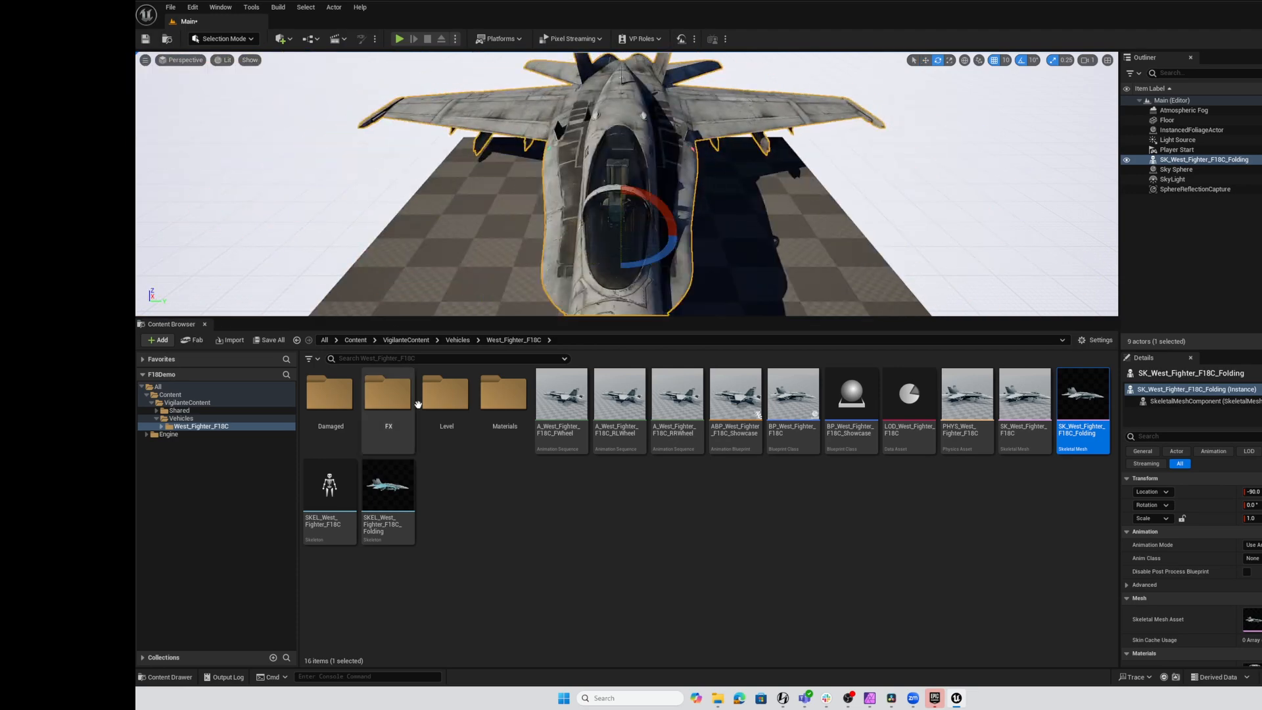
Create a Level Sequence named FoldingTestSEQ in the West_Fighter_F18C folder.
{"action": "right_click", "coordinate": [616, 535]}
{"action": "mouse_move", "coordinate": [643, 303]}
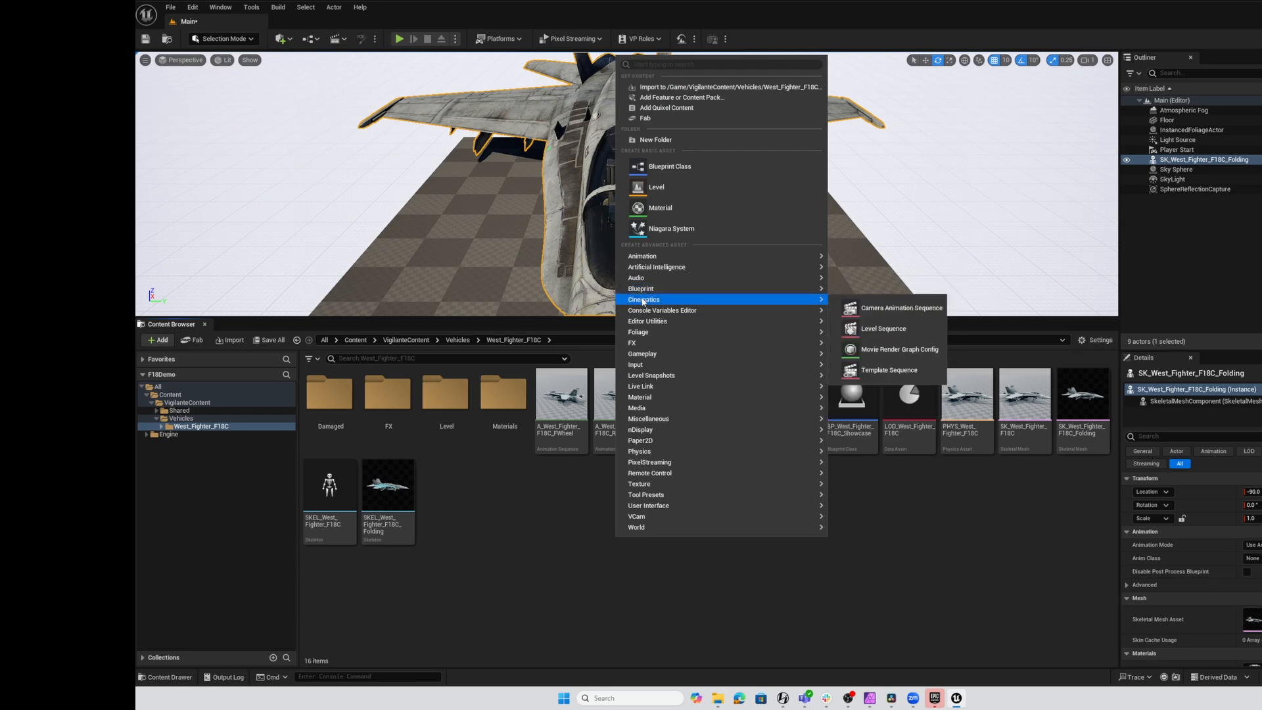
{"action": "left_click", "coordinate": [880, 329]}
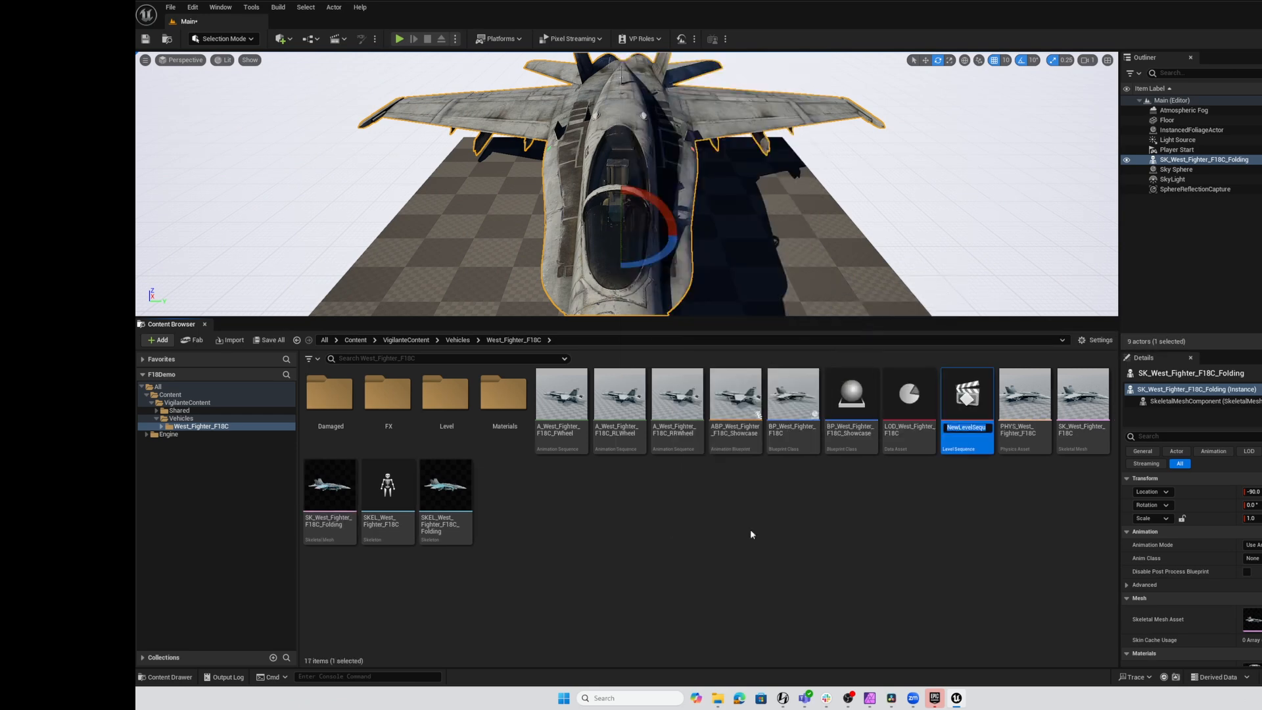
{"action": "type", "text": "Fol"}
{"action": "type", "text": "dingTestSEQ"}
{"action": "key", "text": "Return"}
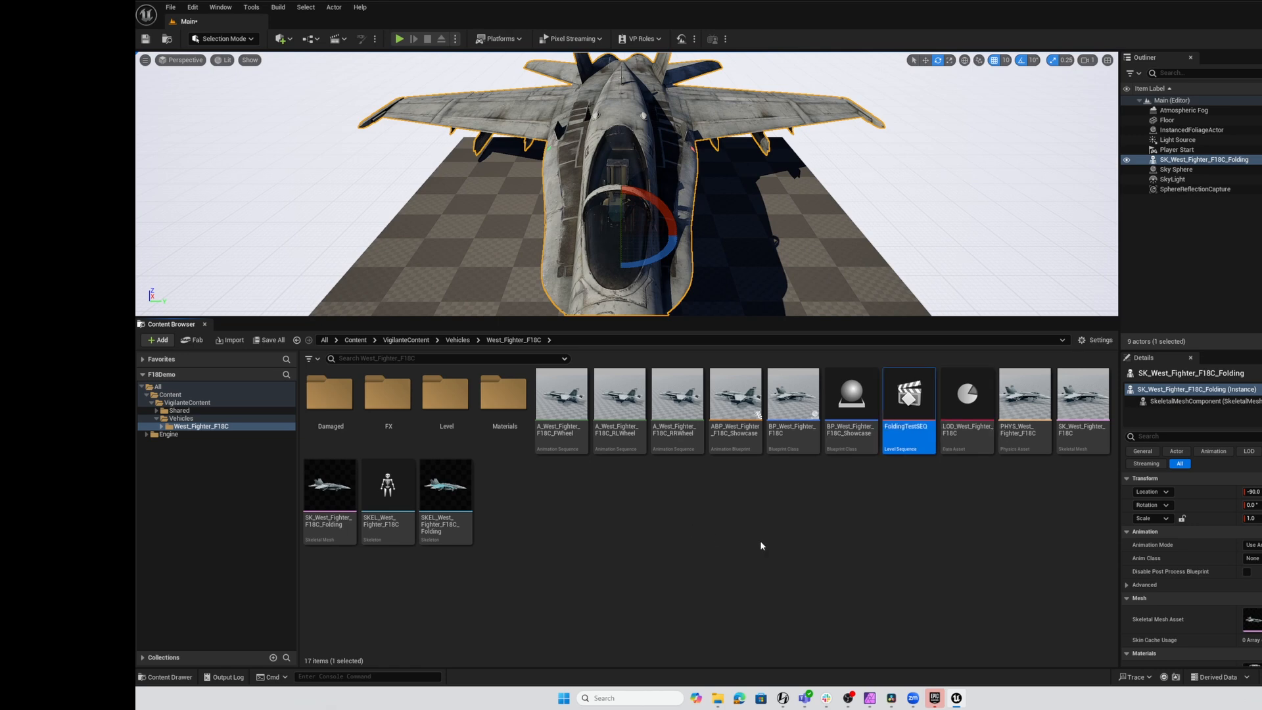
Open the FoldingTestSEQ sequence and add the SK_West_Fighter_F18C_Folding actor to it.
{"action": "double_click", "coordinate": [899, 417]}
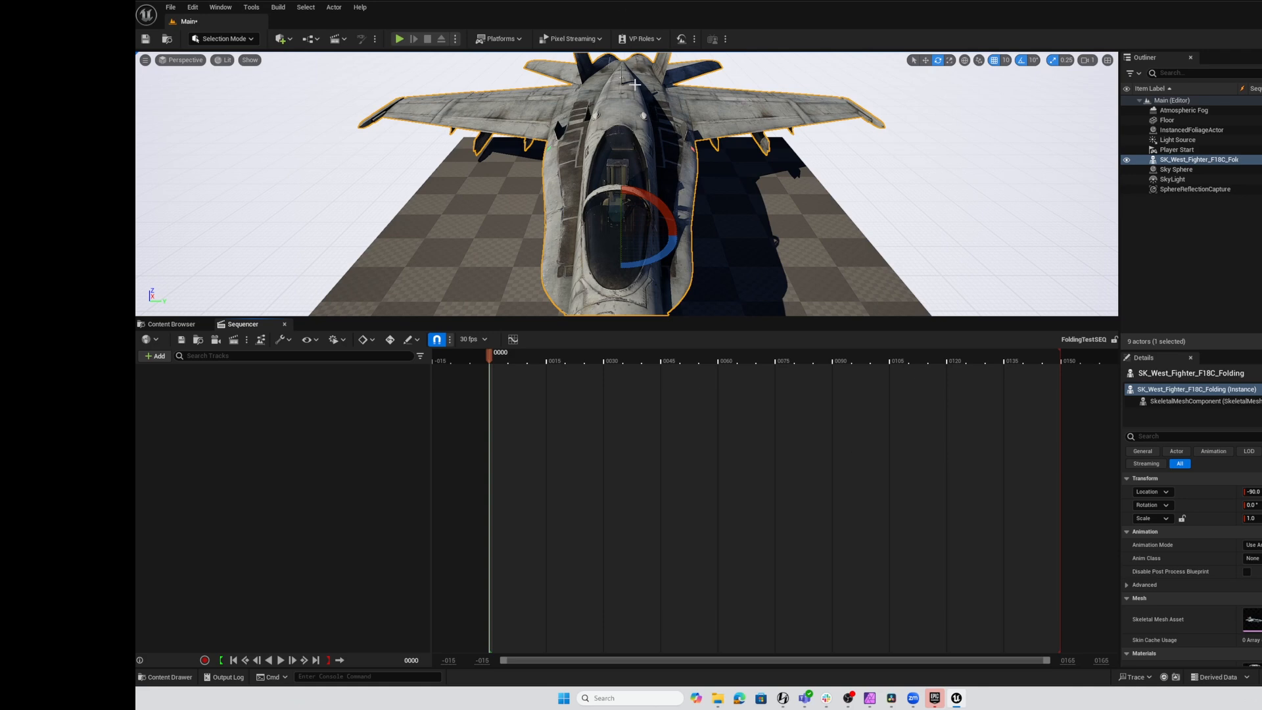
{"action": "left_click", "coordinate": [156, 356]}
{"action": "mouse_move", "coordinate": [187, 383]}
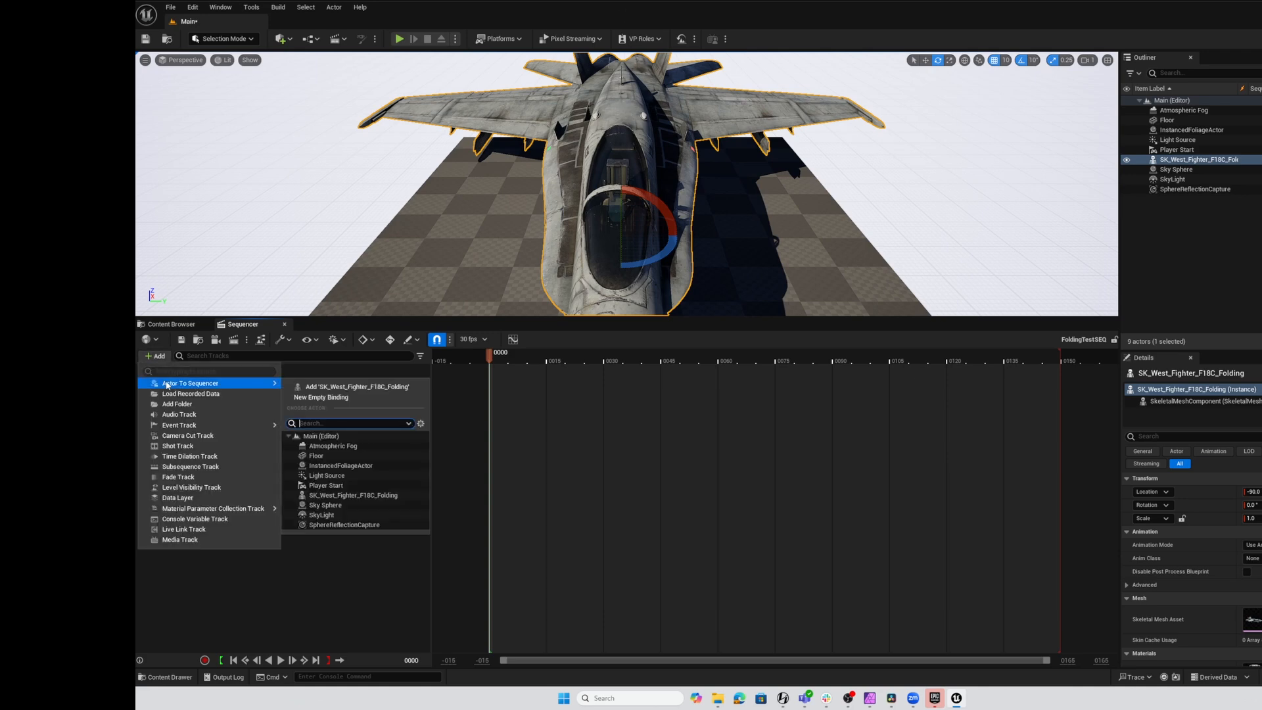
{"action": "left_click", "coordinate": [317, 388]}
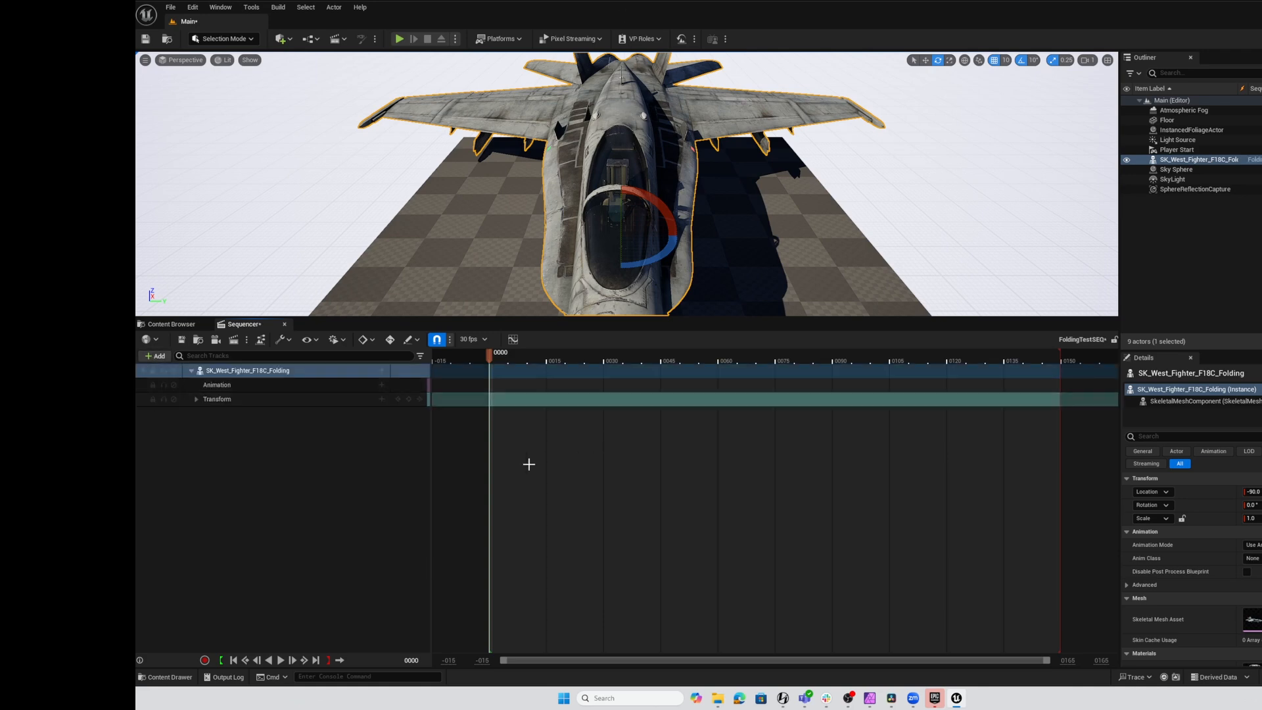
Delete the Animation track from the SK_West_Fighter_F18C_Folding actor in the sequence.
{"action": "left_click", "coordinate": [381, 386]}
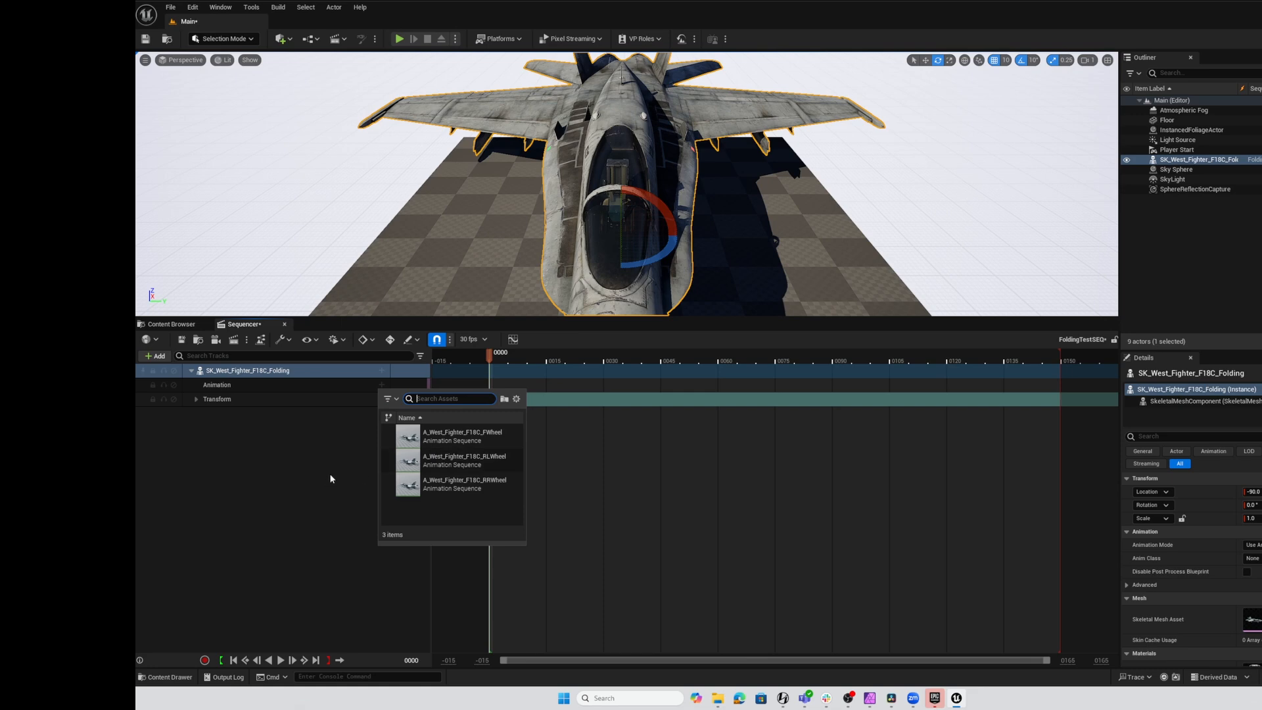
{"action": "left_click", "coordinate": [259, 389]}
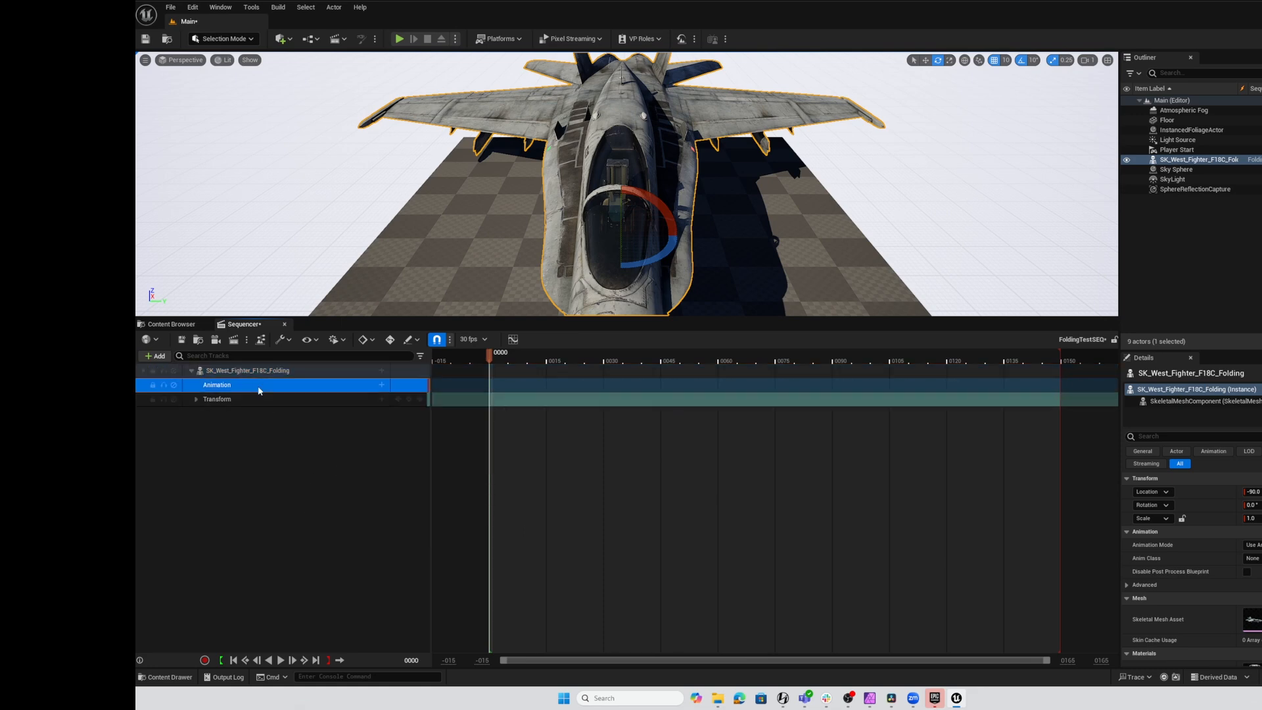
{"action": "key", "text": "Delete"}
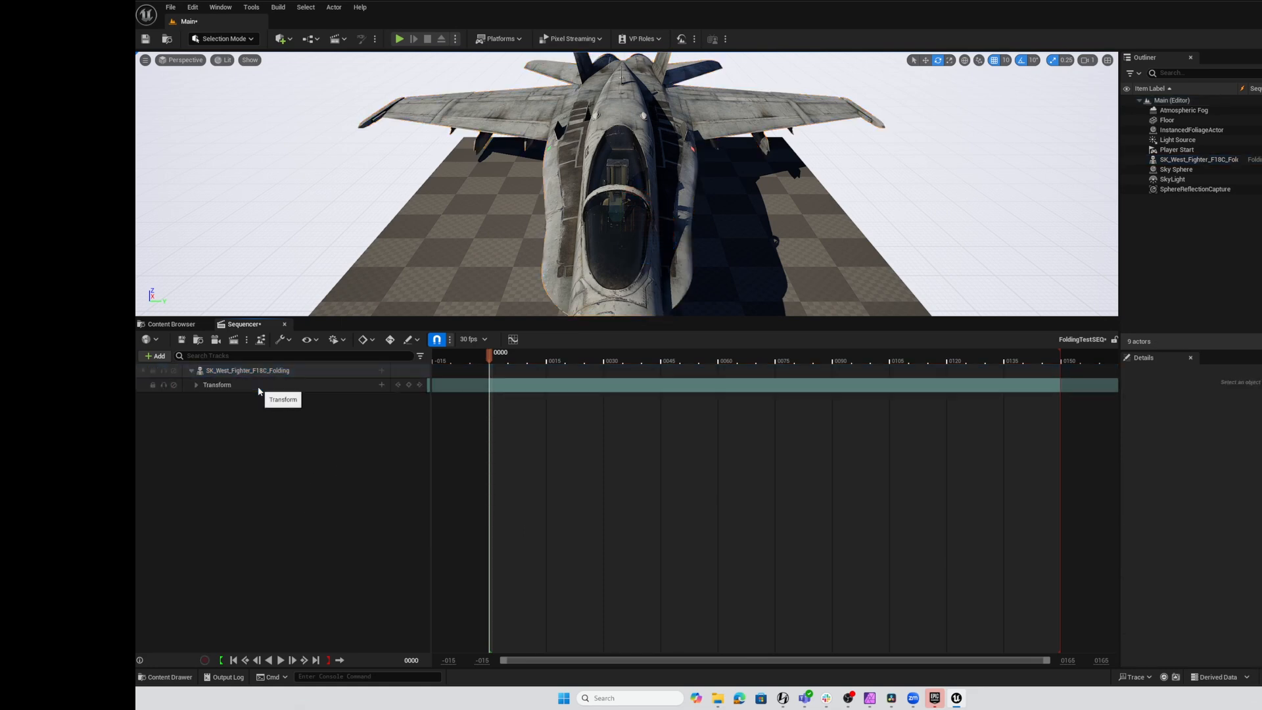
Add an FK Control Rig track to the SK_West_Fighter_F18C_Folding actor.
{"action": "left_click", "coordinate": [382, 371]}
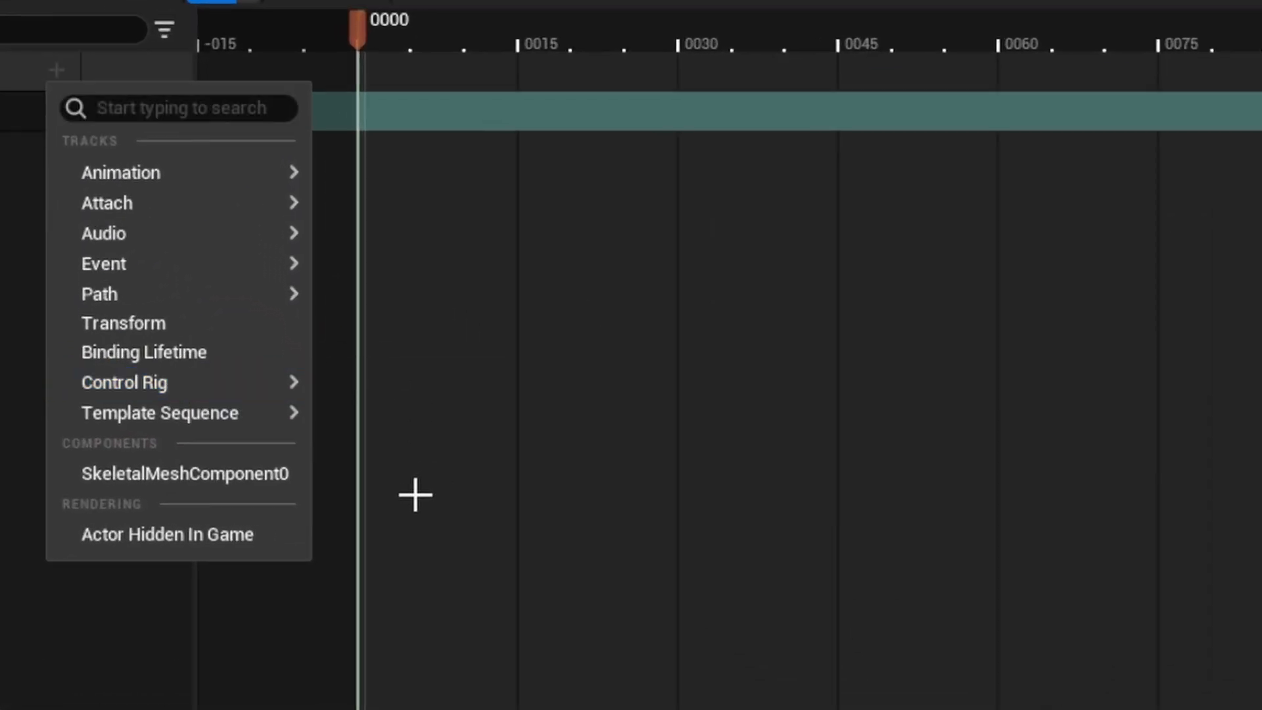
{"action": "mouse_move", "coordinate": [460, 485]}
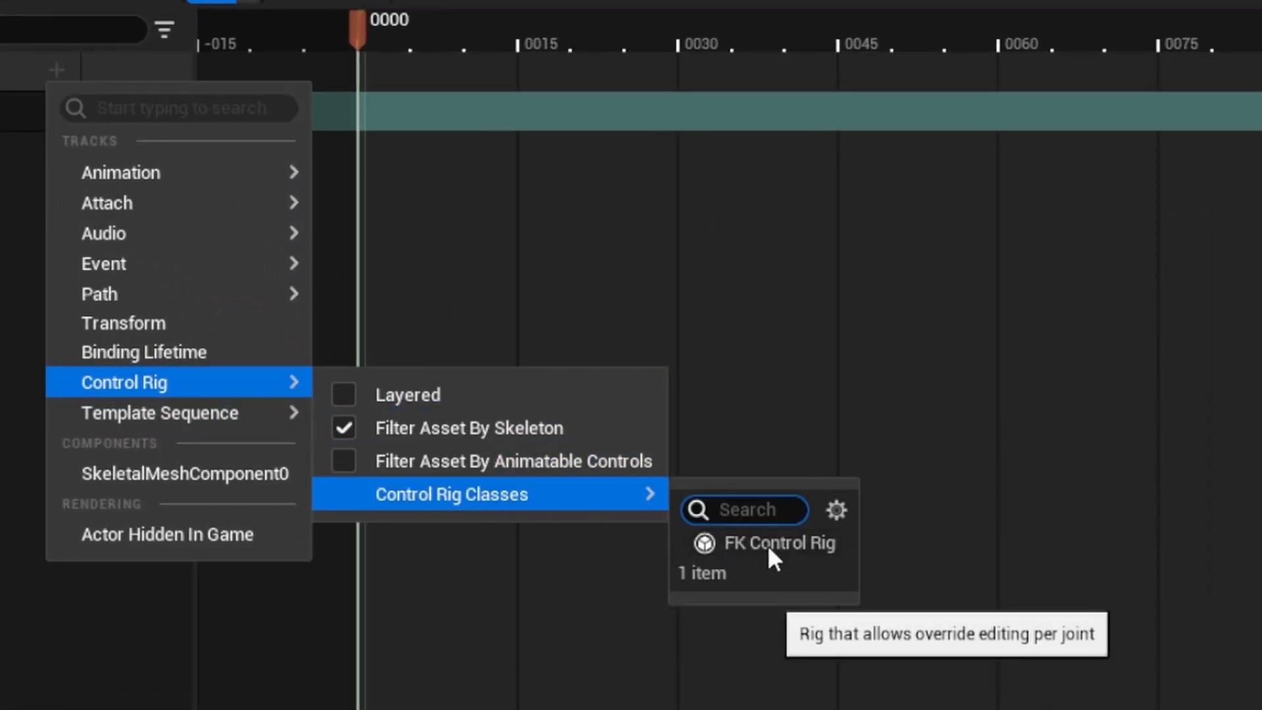
{"action": "left_click", "coordinate": [768, 545]}
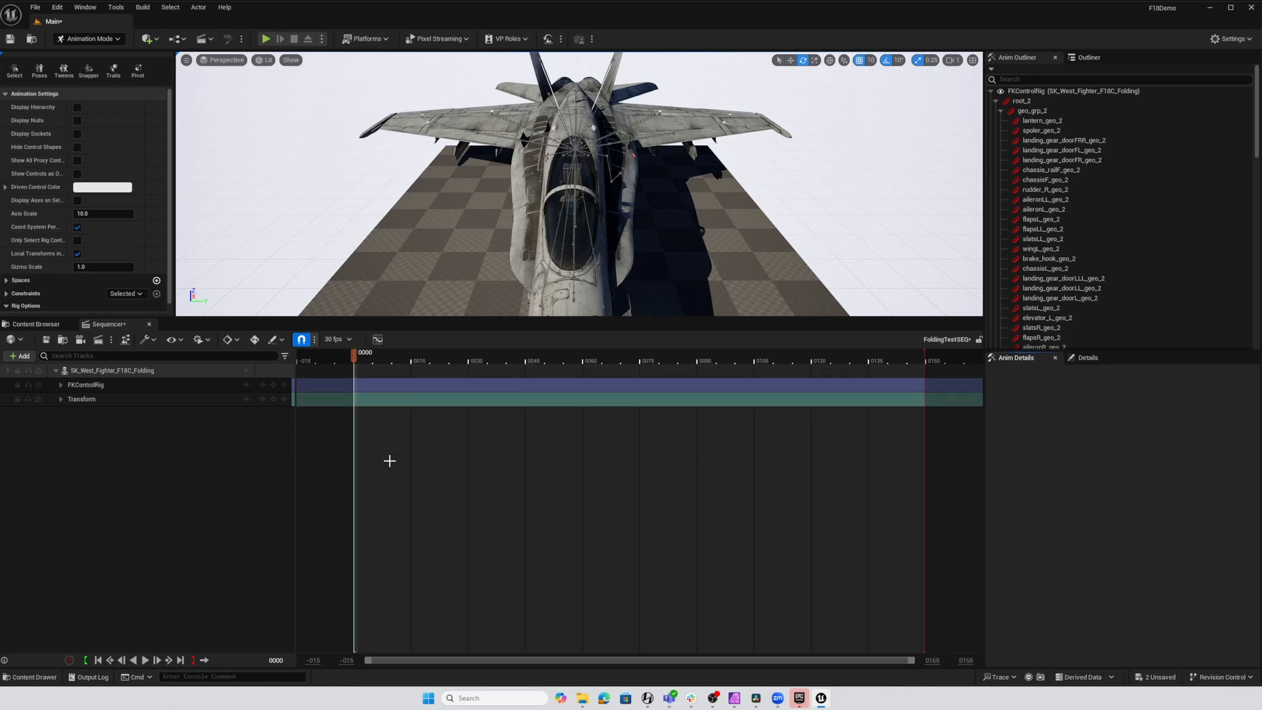
Find the "fold" rig controls, key lf_outer_fold_2 and rt_outer_fold_2 at frame 0, and enable auto-key.
{"action": "left_click", "coordinate": [1040, 79]}
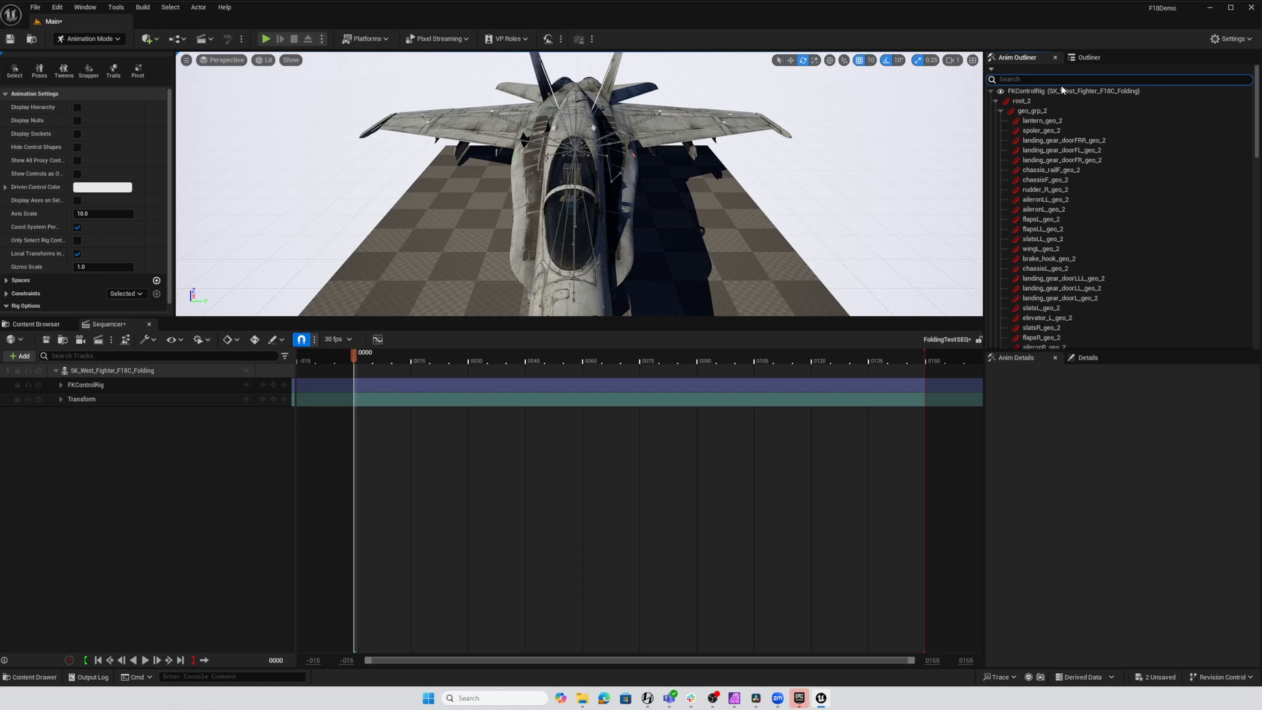
{"action": "type", "text": "fold"}
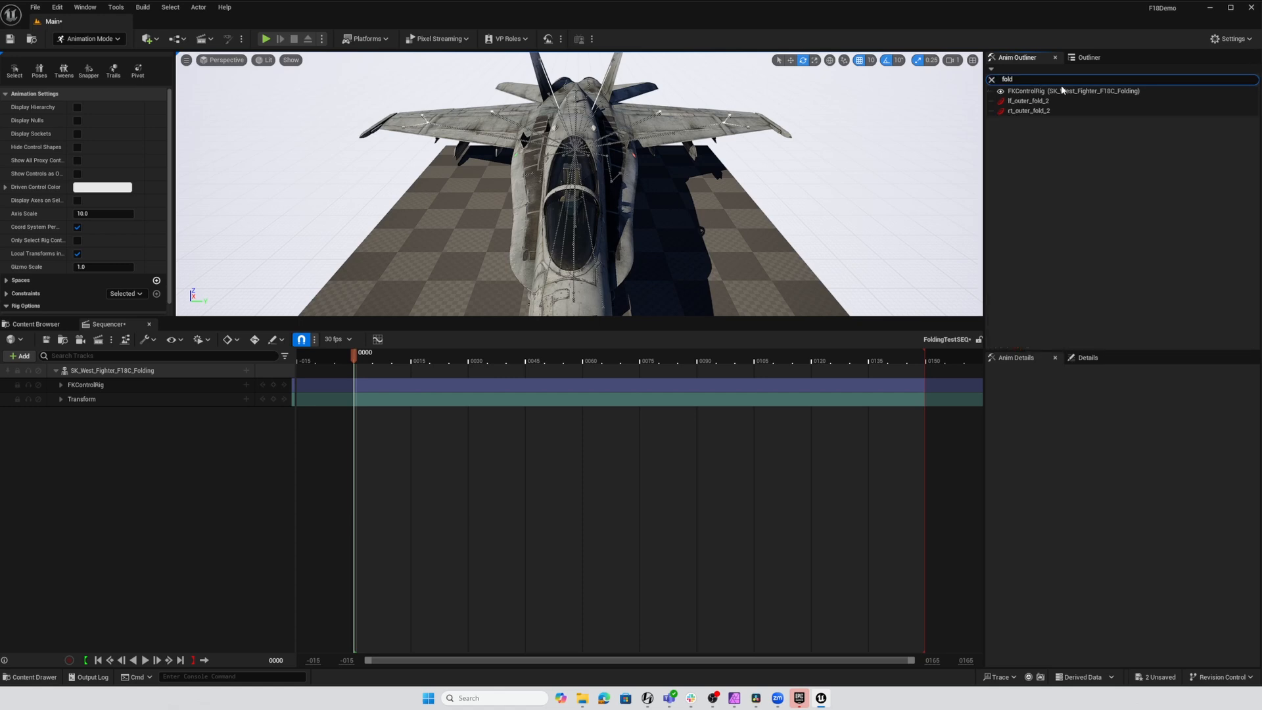
{"action": "left_click", "coordinate": [1027, 101]}
{"action": "left_click", "coordinate": [1027, 110], "text": "ctrl"}
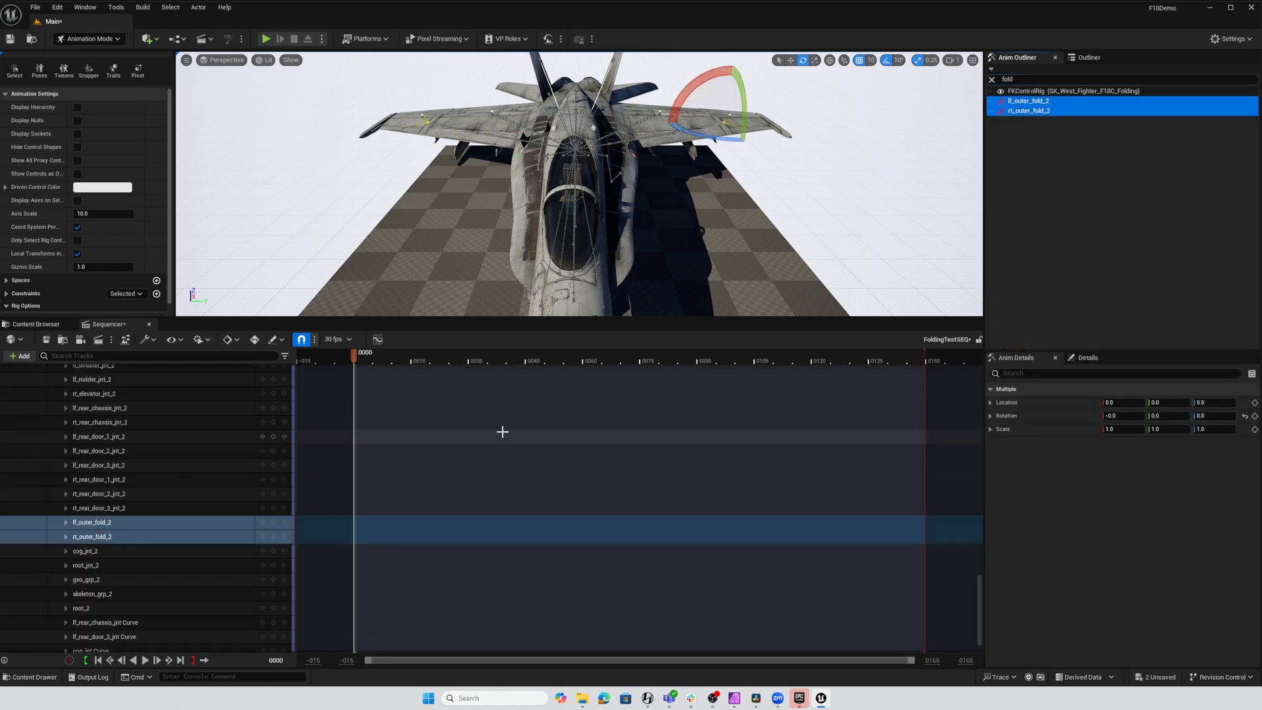
{"action": "left_click", "coordinate": [169, 525]}
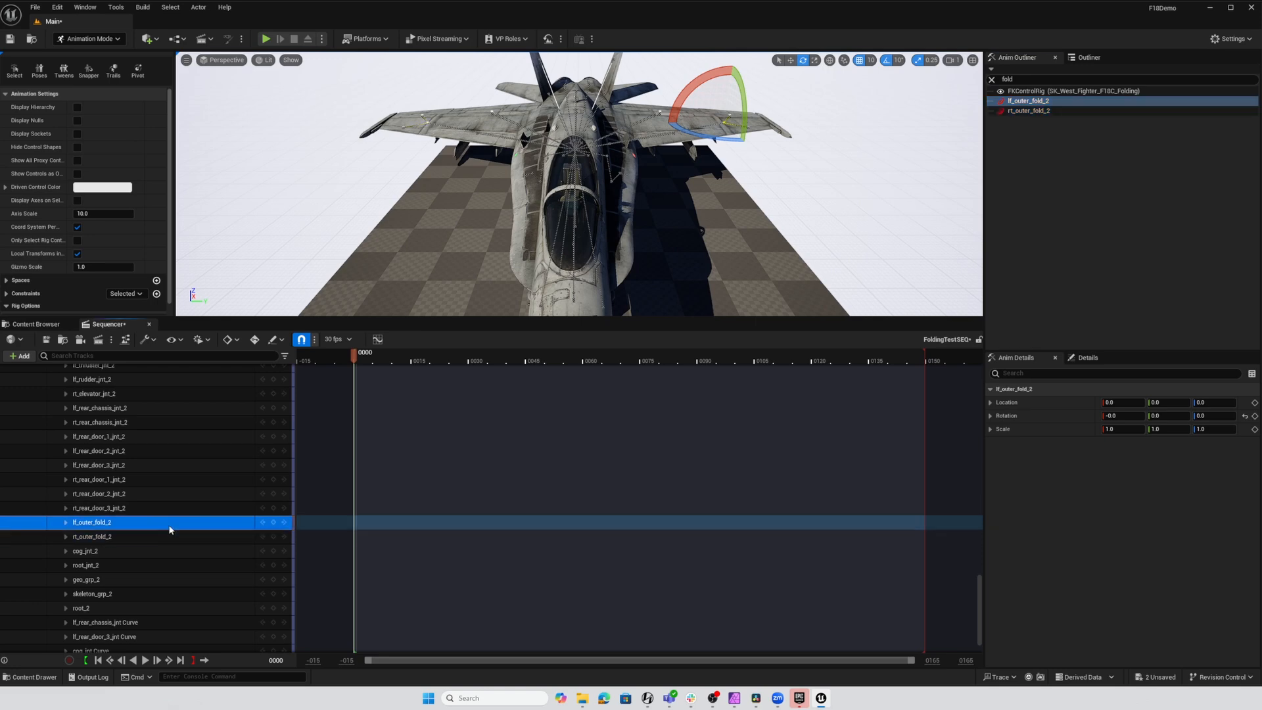
{"action": "left_click", "coordinate": [169, 535], "text": "ctrl"}
{"action": "key", "text": "s"}
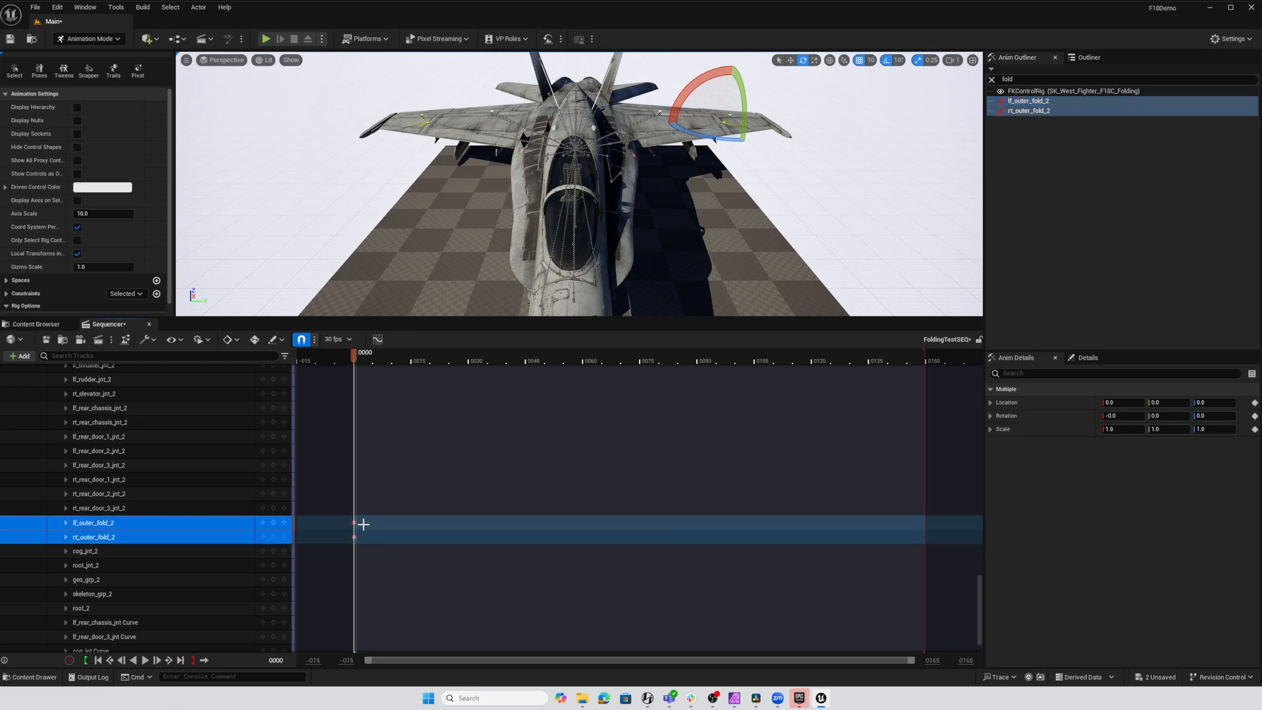
{"action": "left_click", "coordinate": [255, 339]}
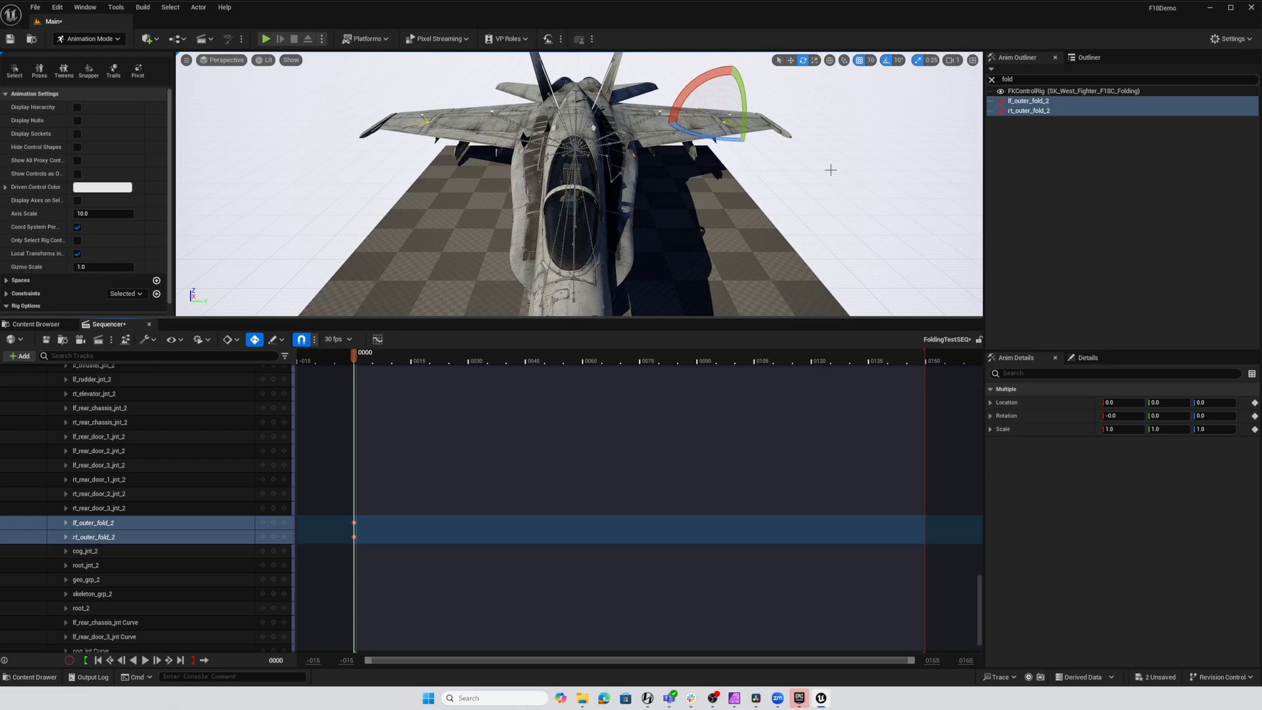
Find the front_chasis_launchbar_2 control, key it at frame 0, and rotate it to -70 degrees about Y at frame 149.
{"action": "left_click", "coordinate": [1041, 79]}
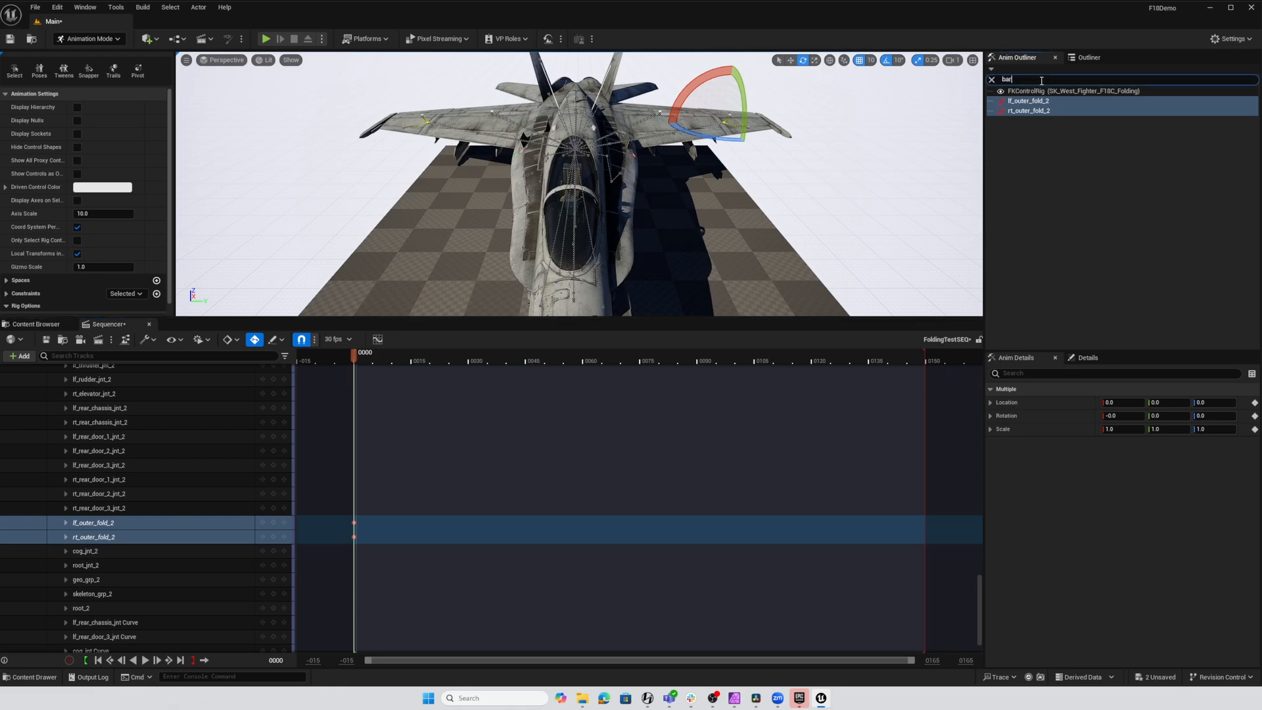
{"action": "left_click", "coordinate": [1044, 91]}
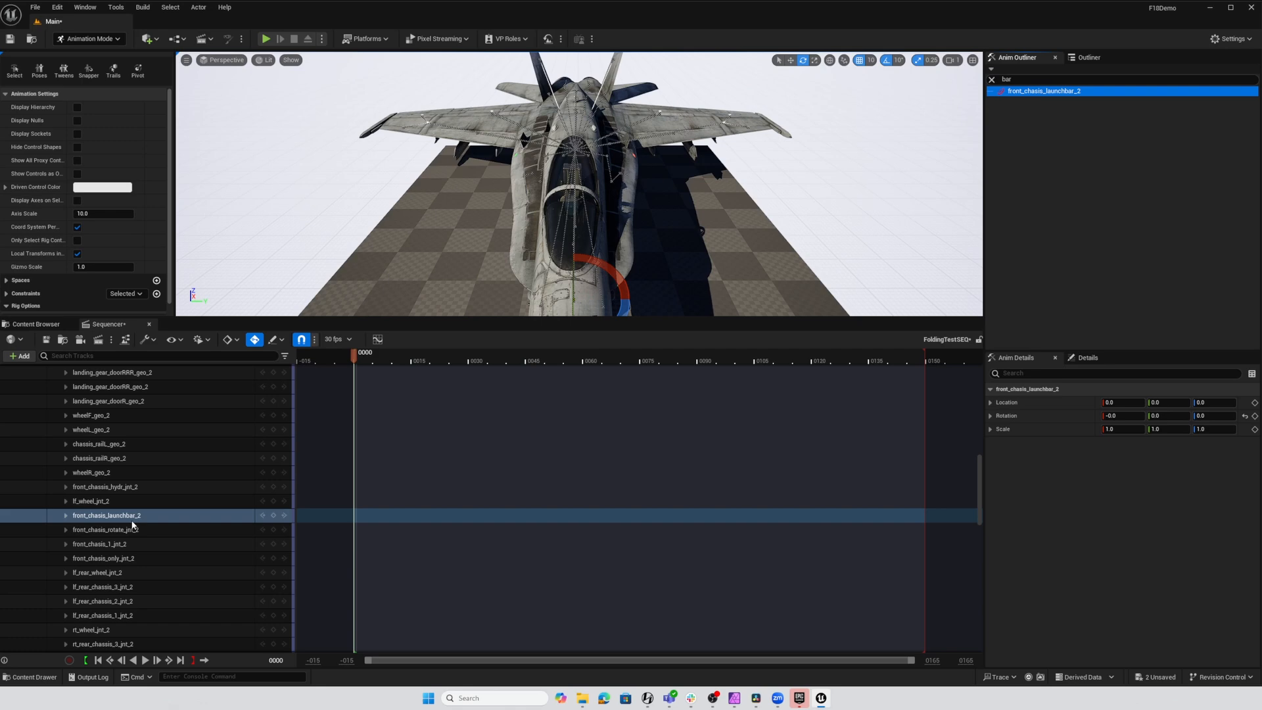
{"action": "left_click_drag", "start_coordinate": [677, 224], "coordinate": [539, 132], "text": "alt"}
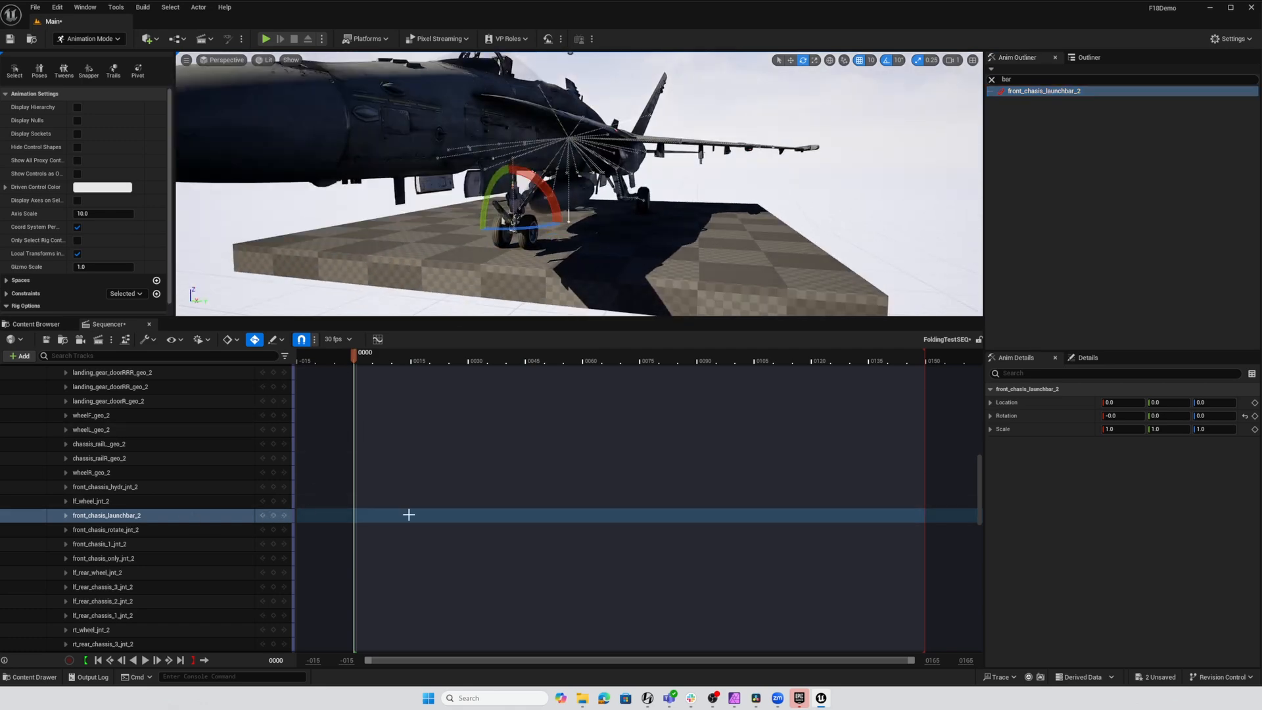
{"action": "key", "text": "s"}
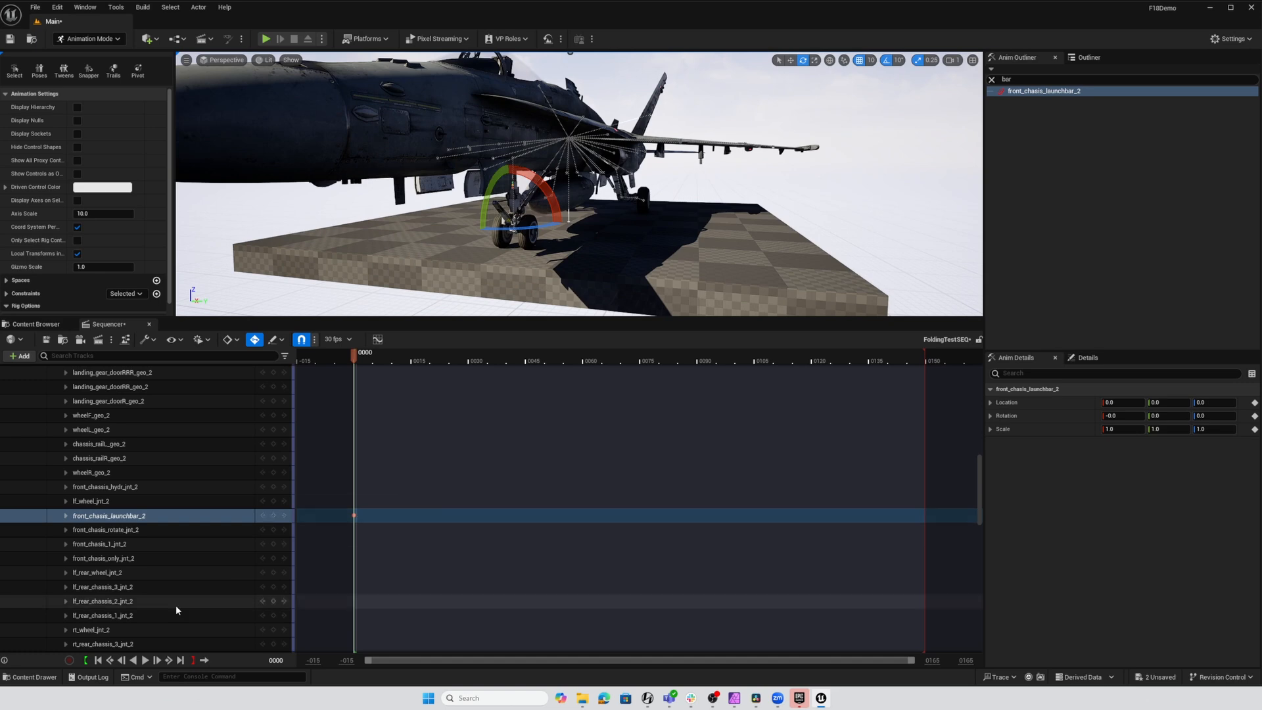
{"action": "left_click", "coordinate": [181, 661]}
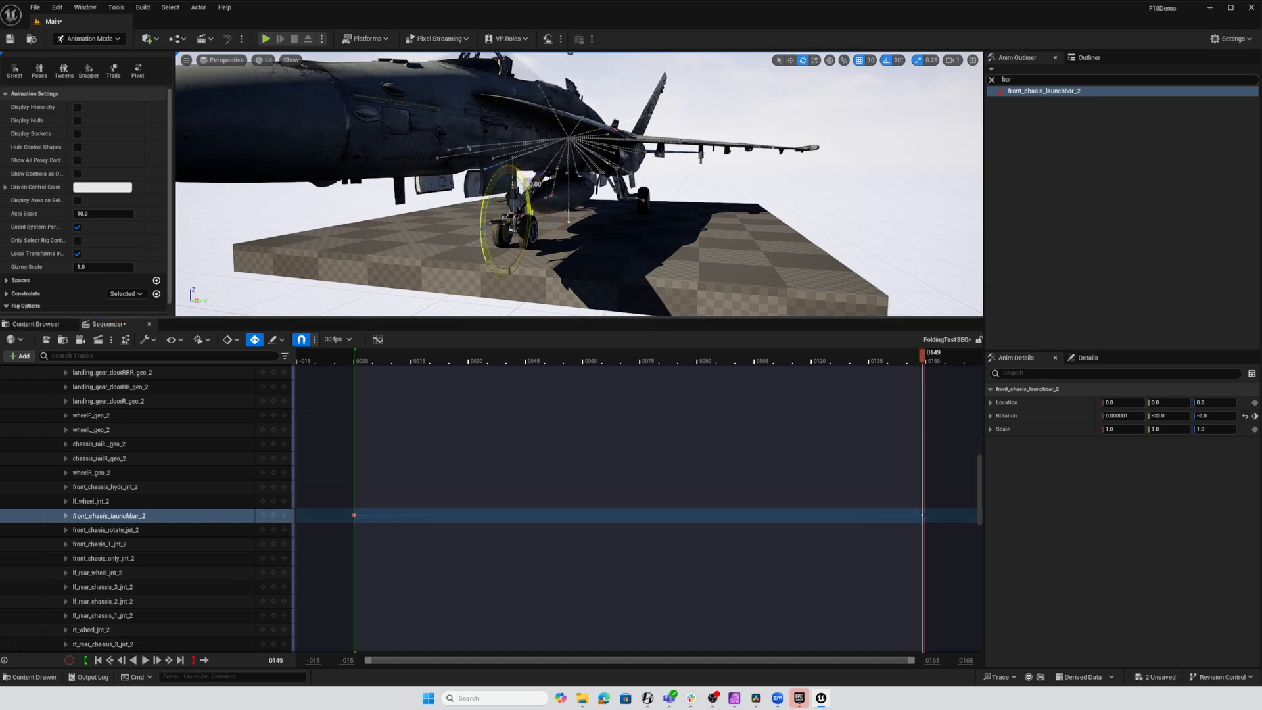
{"action": "left_click_drag", "start_coordinate": [499, 182], "coordinate": [522, 224]}
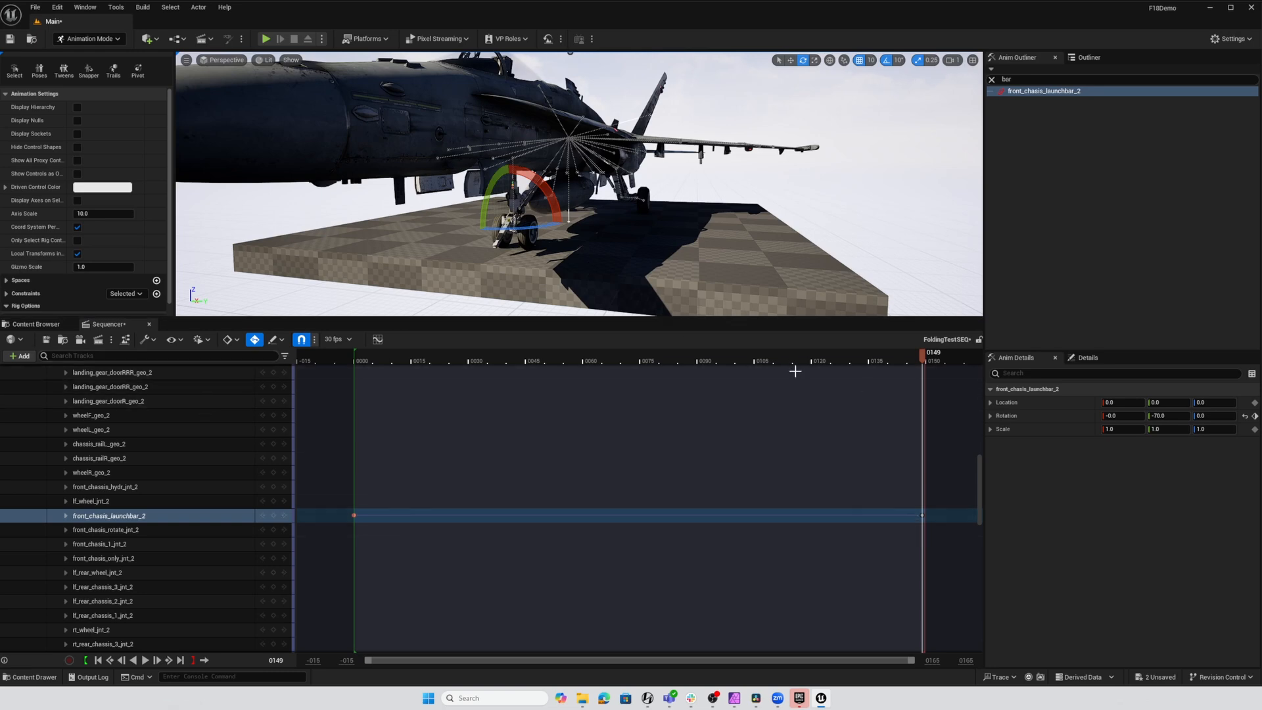
Select lf_outer_fold_2 and rt_outer_fold_2 and rotate them together to 100 degrees about X in local space at frame 149.
{"action": "left_click", "coordinate": [1022, 80]}
{"action": "type", "text": "ld"}
{"action": "left_click", "coordinate": [1018, 100]}
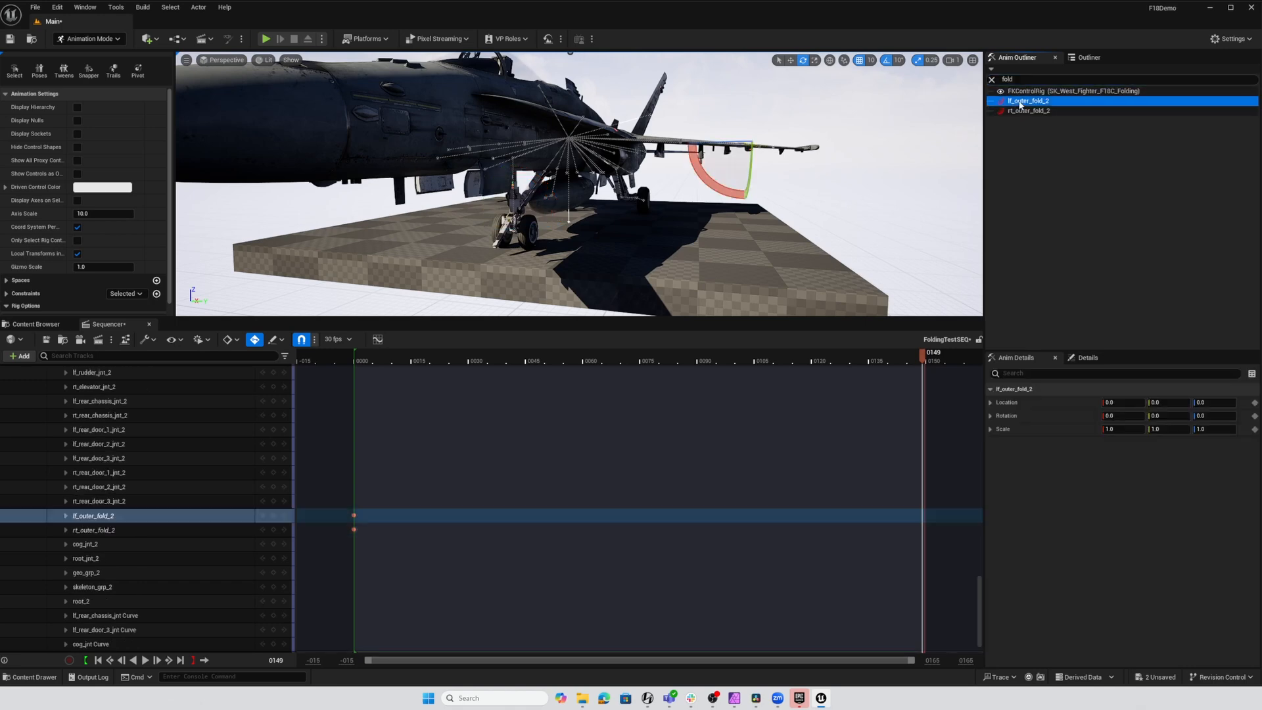
{"action": "left_click", "coordinate": [1020, 110], "text": "shift"}
{"action": "left_click_drag", "start_coordinate": [760, 228], "coordinate": [940, 266], "text": "alt"}
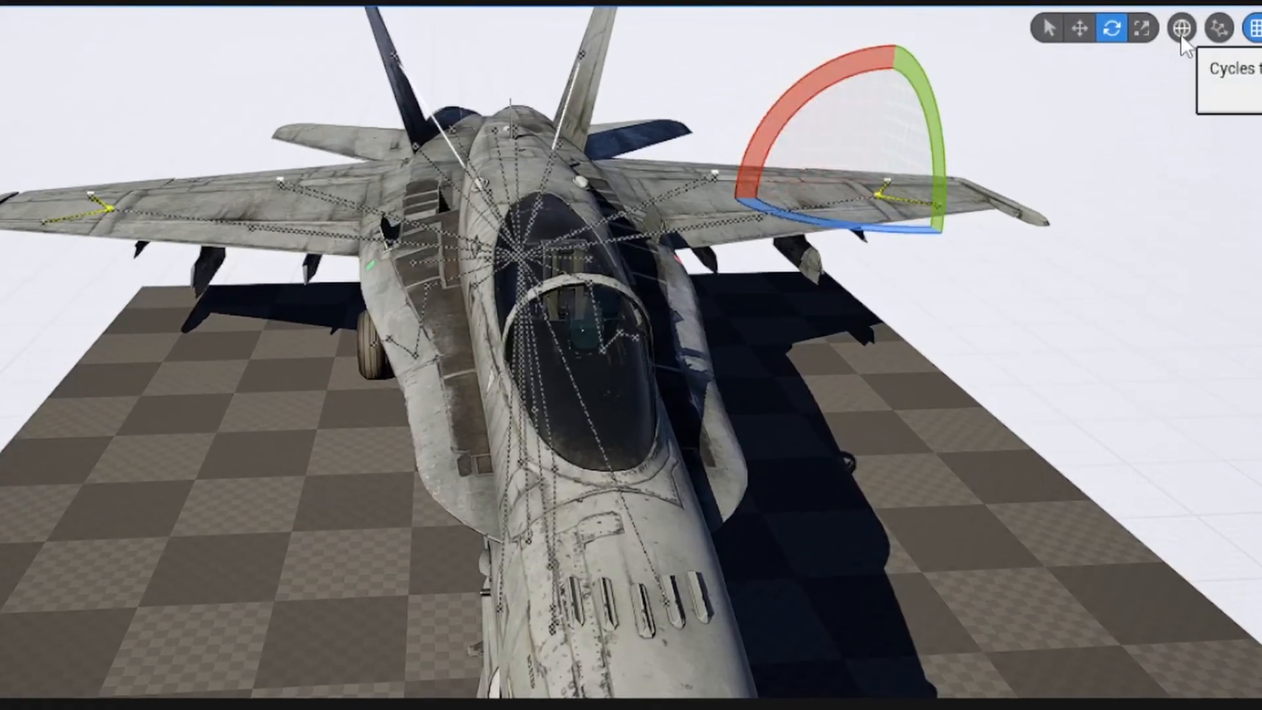
{"action": "left_click_drag", "start_coordinate": [825, 74], "coordinate": [1009, 372]}
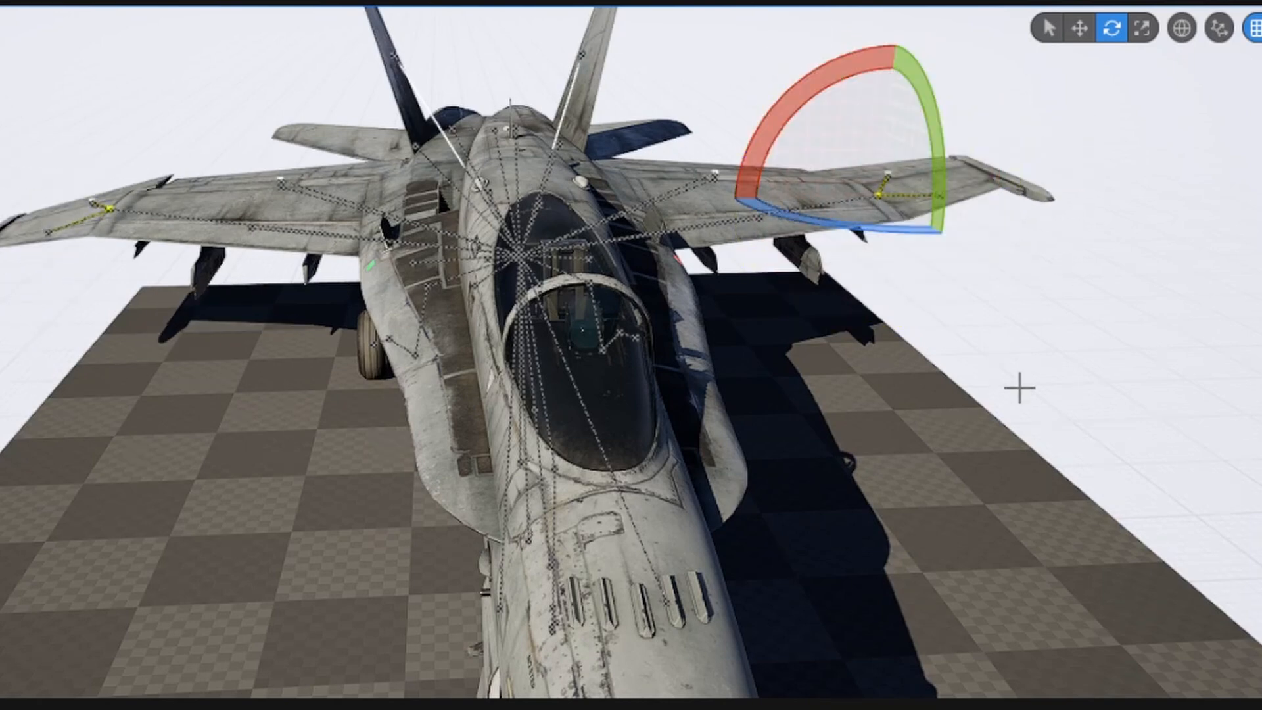
{"action": "key", "text": "ctrl+z"}
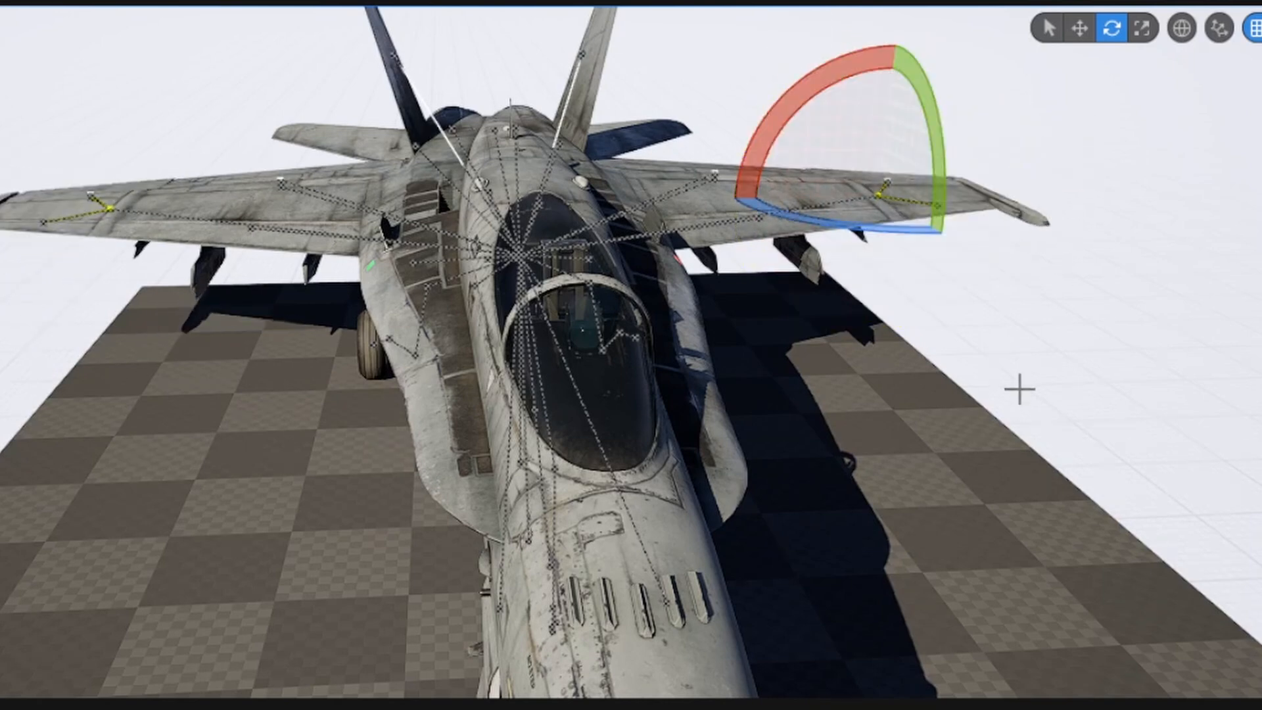
{"action": "left_click", "coordinate": [1183, 31]}
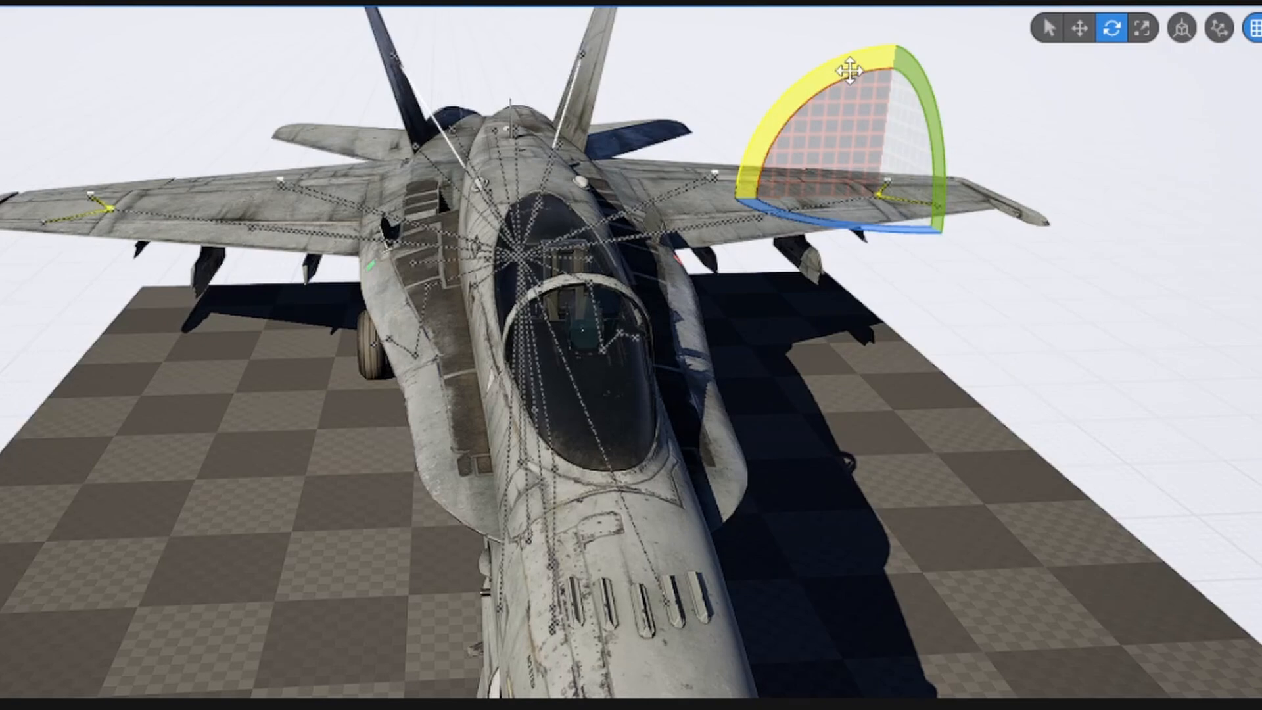
{"action": "left_click_drag", "start_coordinate": [850, 70], "coordinate": [750, 78]}
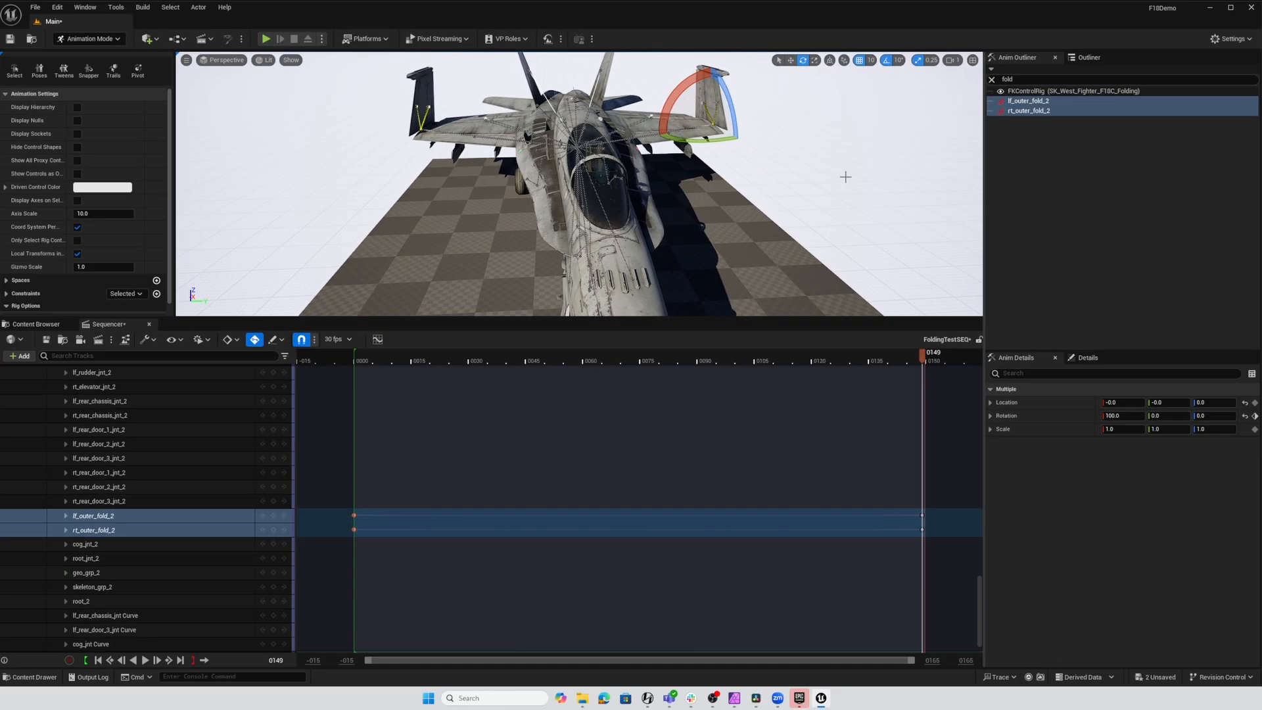
Scrub the sequence back to frame 39 and inspect the launch bar and wing-fold motion from both sides of the aircraft.
{"action": "left_click_drag", "start_coordinate": [845, 177], "coordinate": [677, 154], "text": "alt"}
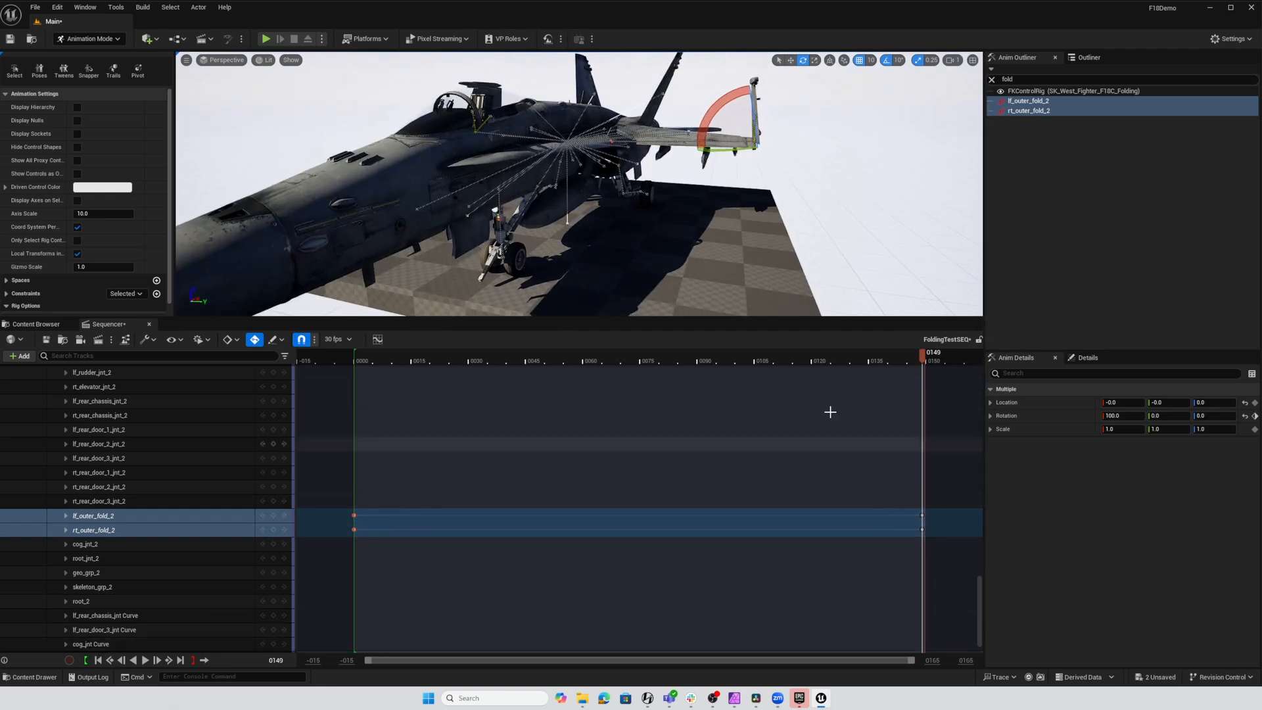
{"action": "left_click_drag", "start_coordinate": [922, 356], "coordinate": [503, 358]}
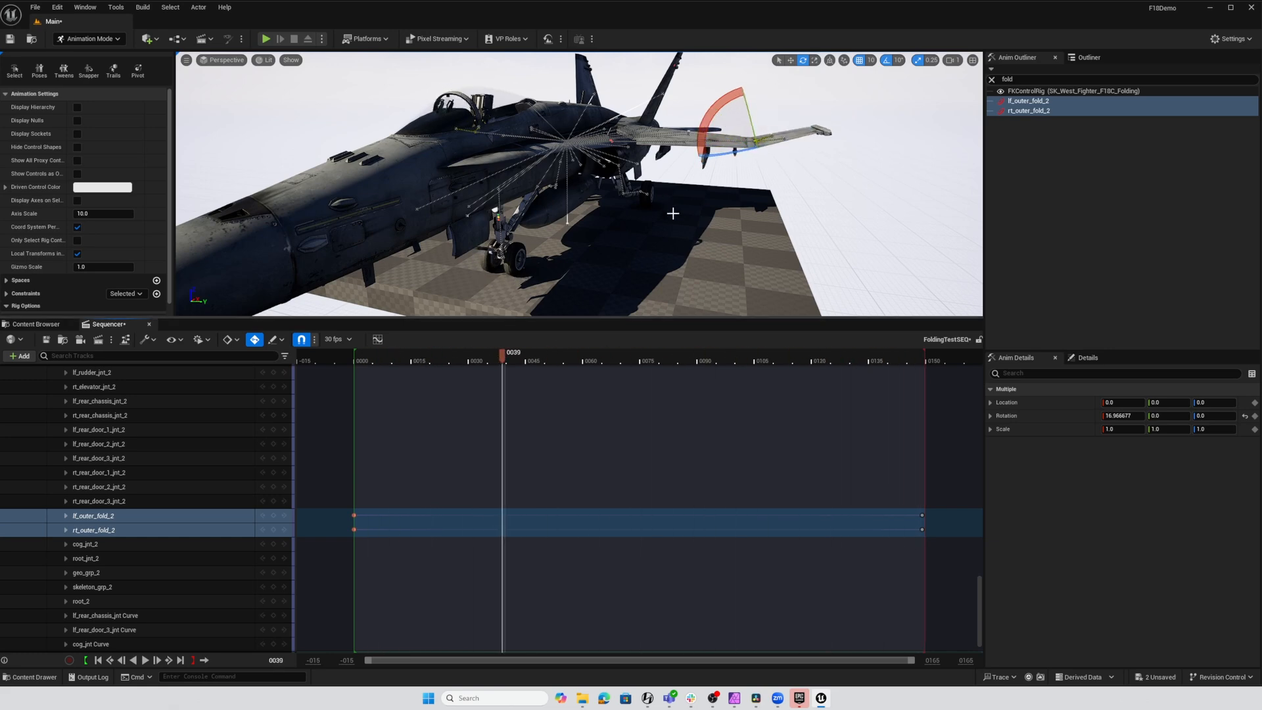
{"action": "left_click_drag", "start_coordinate": [635, 211], "coordinate": [601, 204], "text": "alt"}
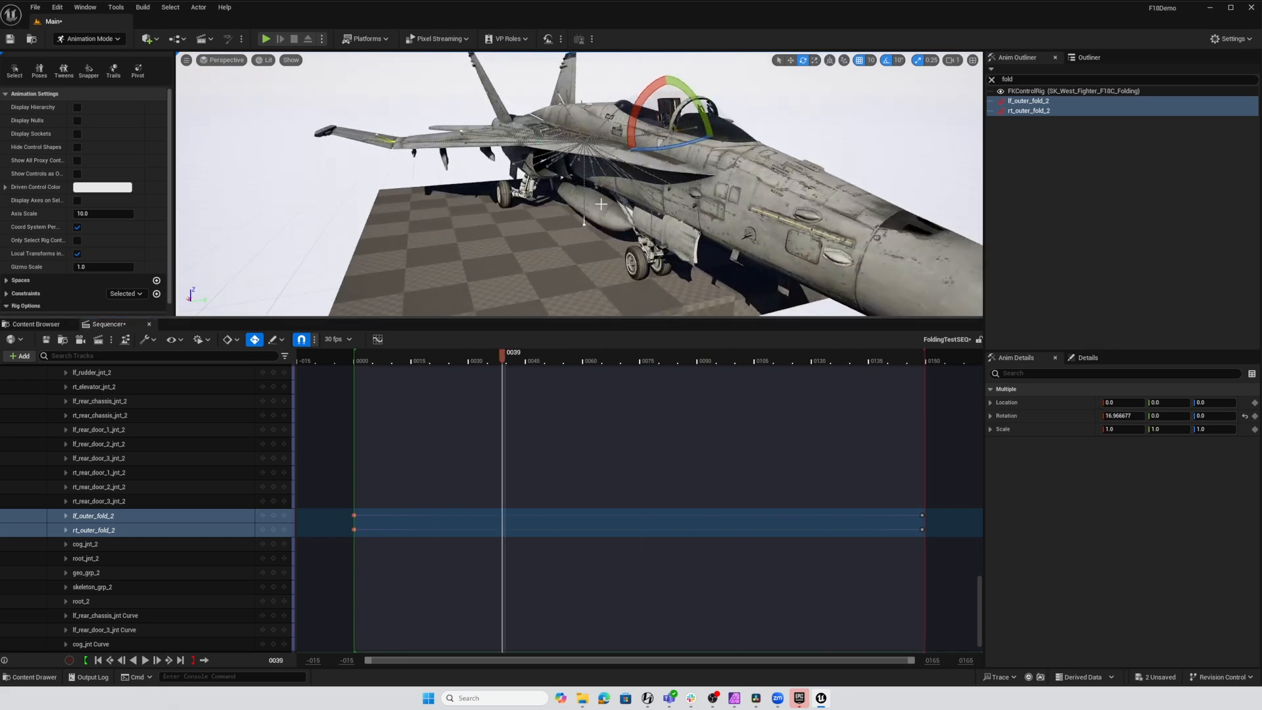